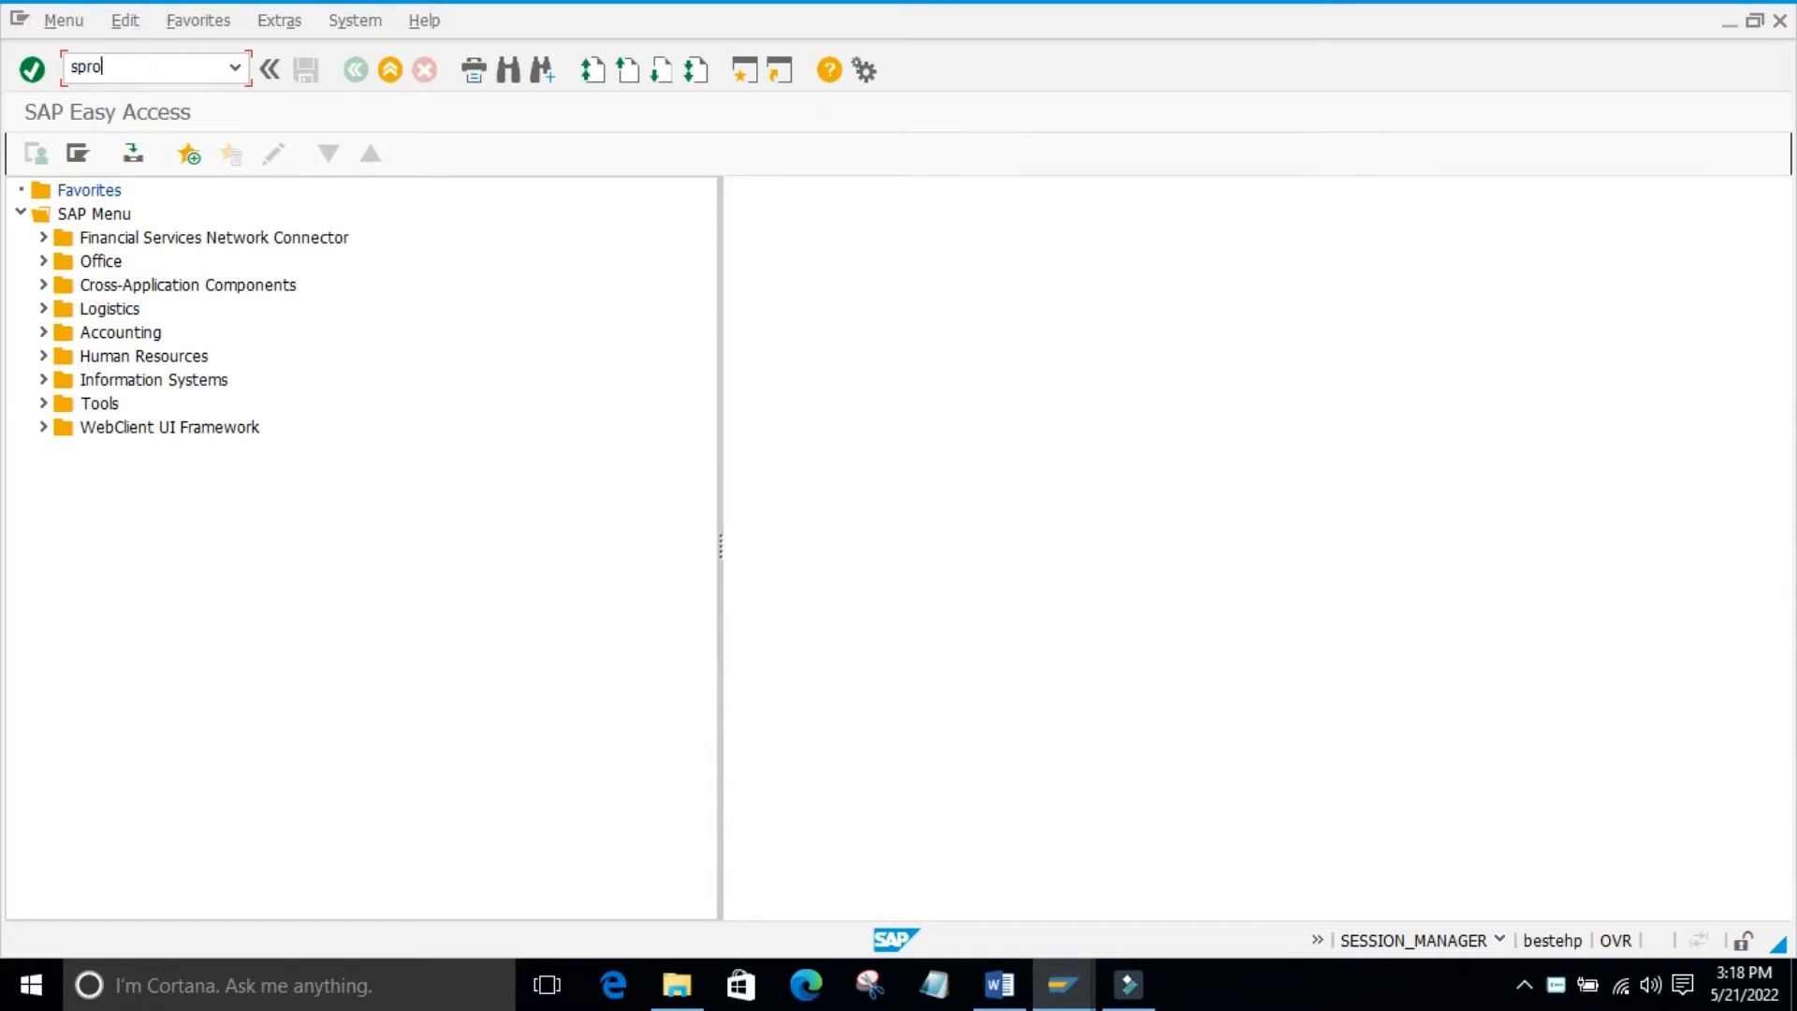
Run transaction spro and display the SAP Customizing Implementation Guide
key("Return")
left_click(141, 154)
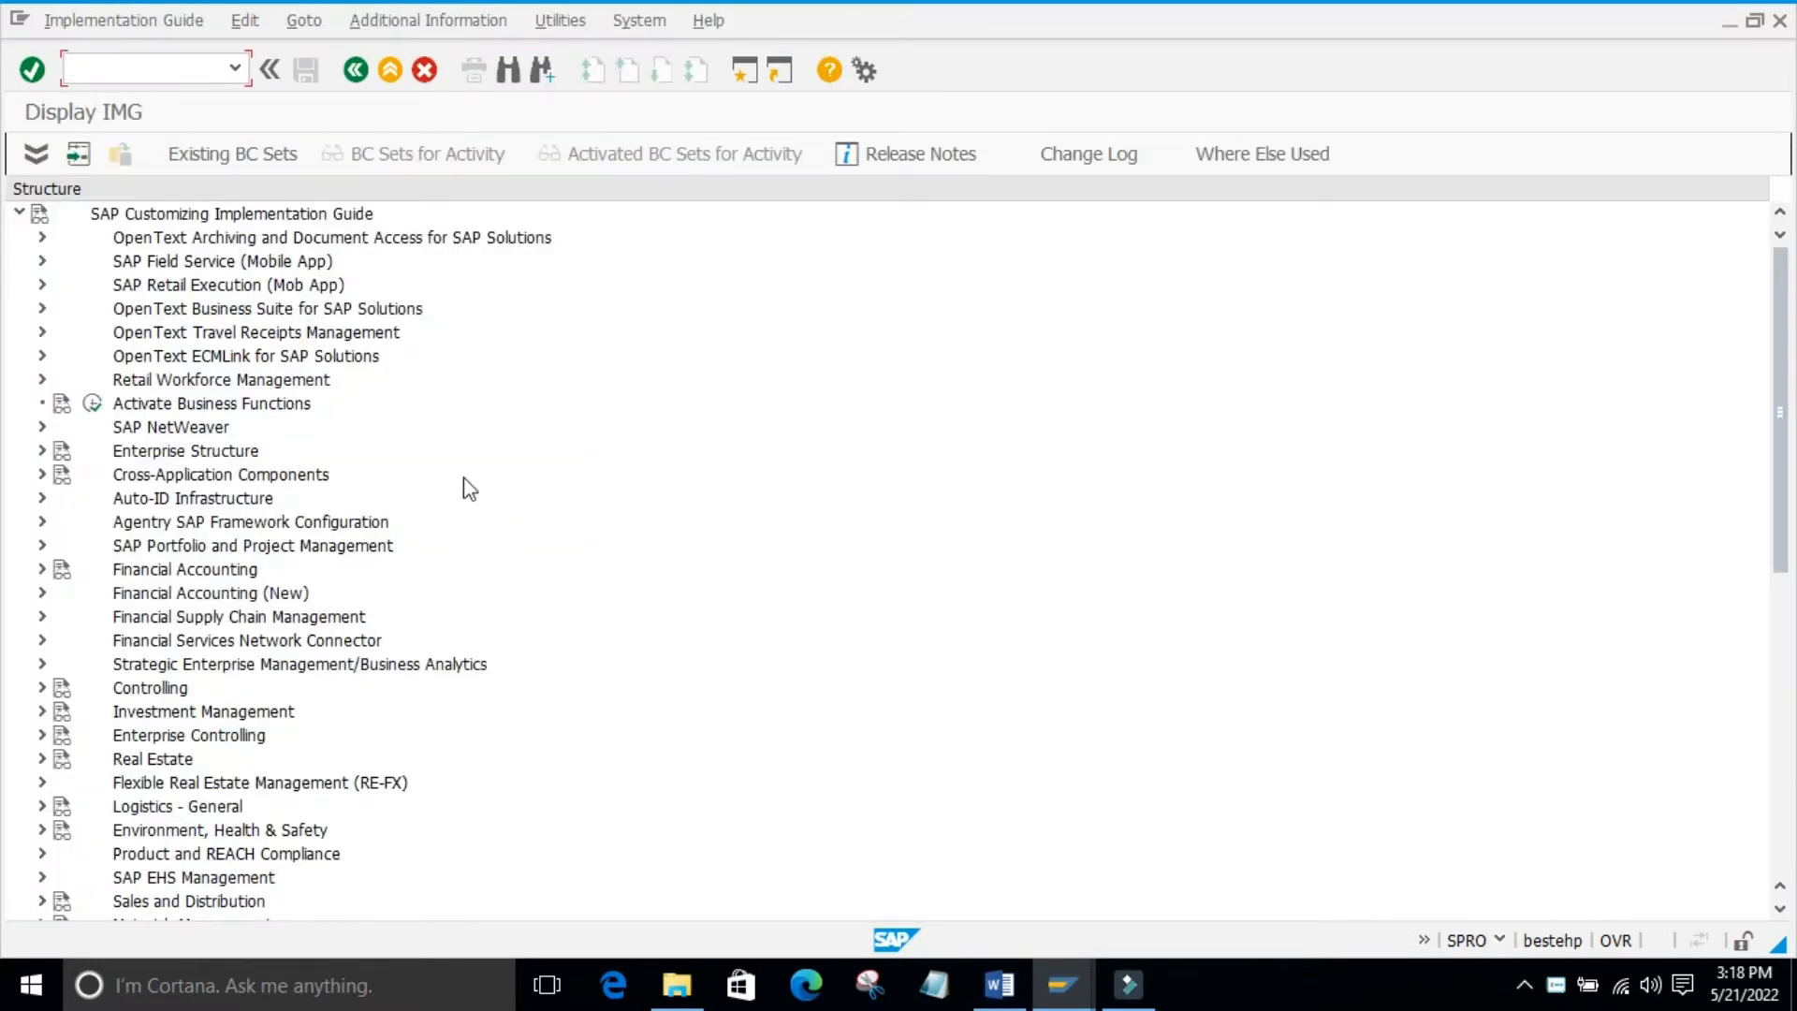
scroll(305, 397, "down", 3)
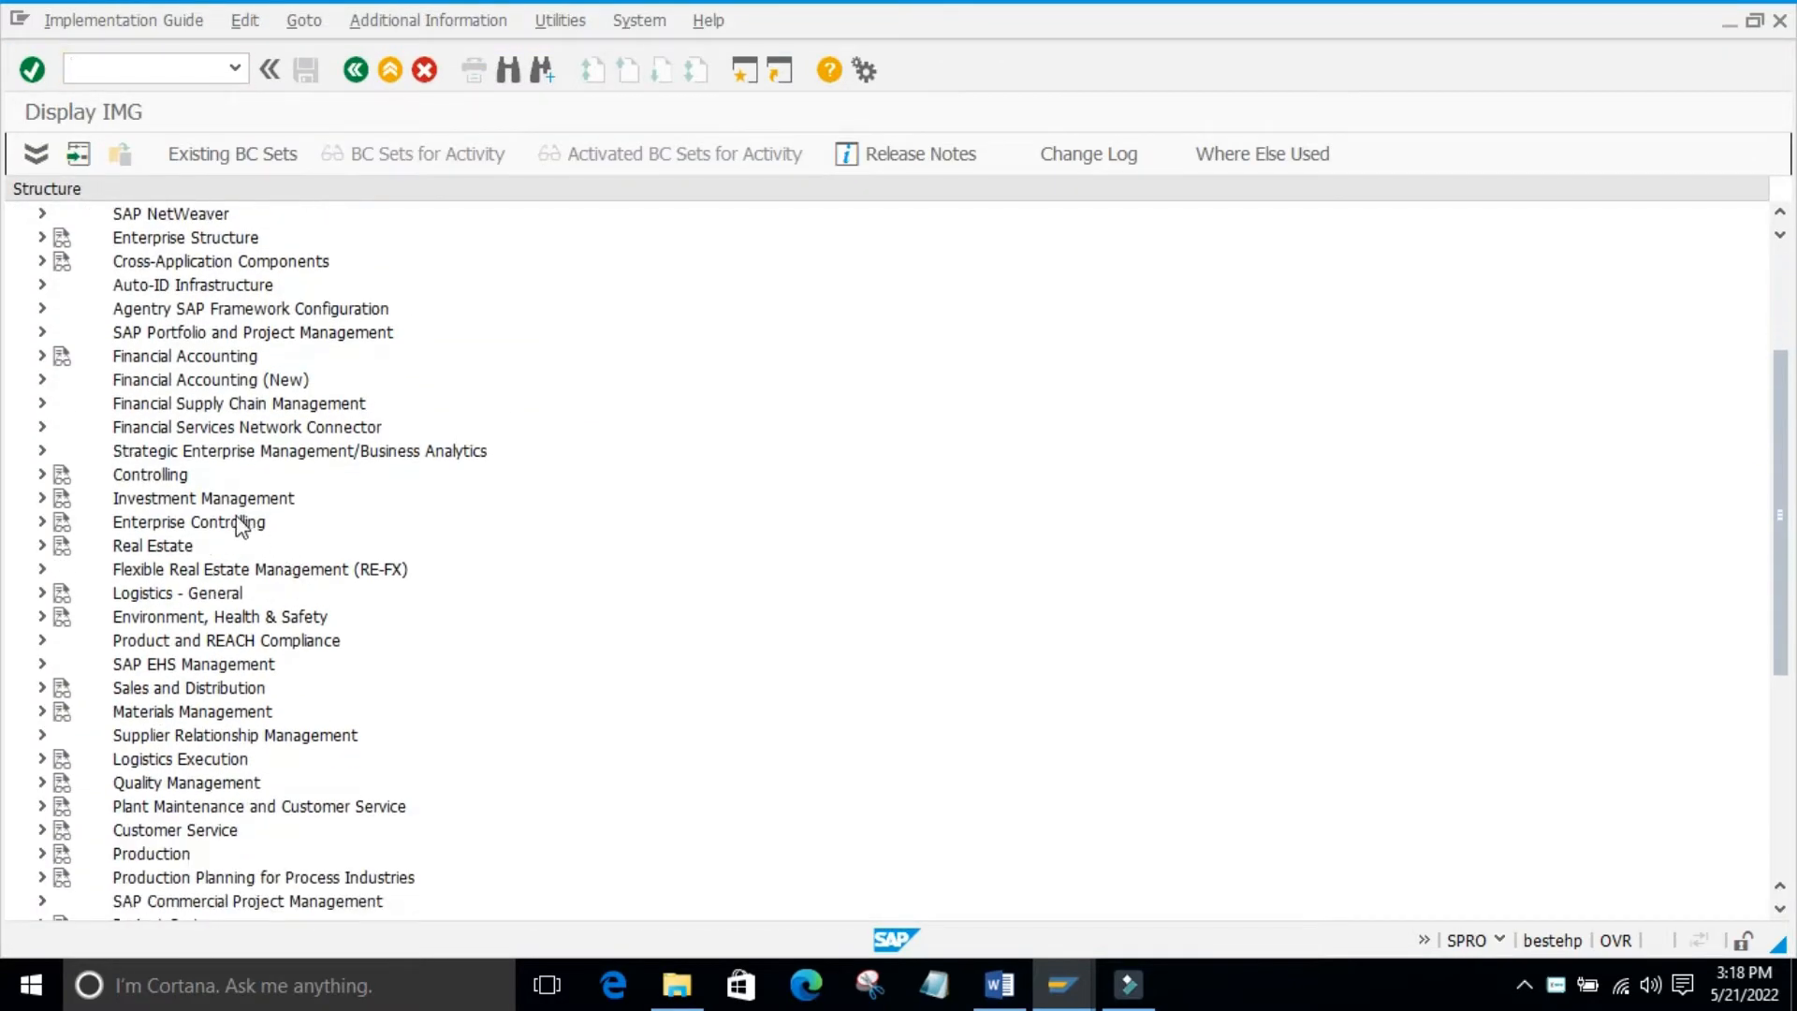
scroll(295, 375, "down", 1)
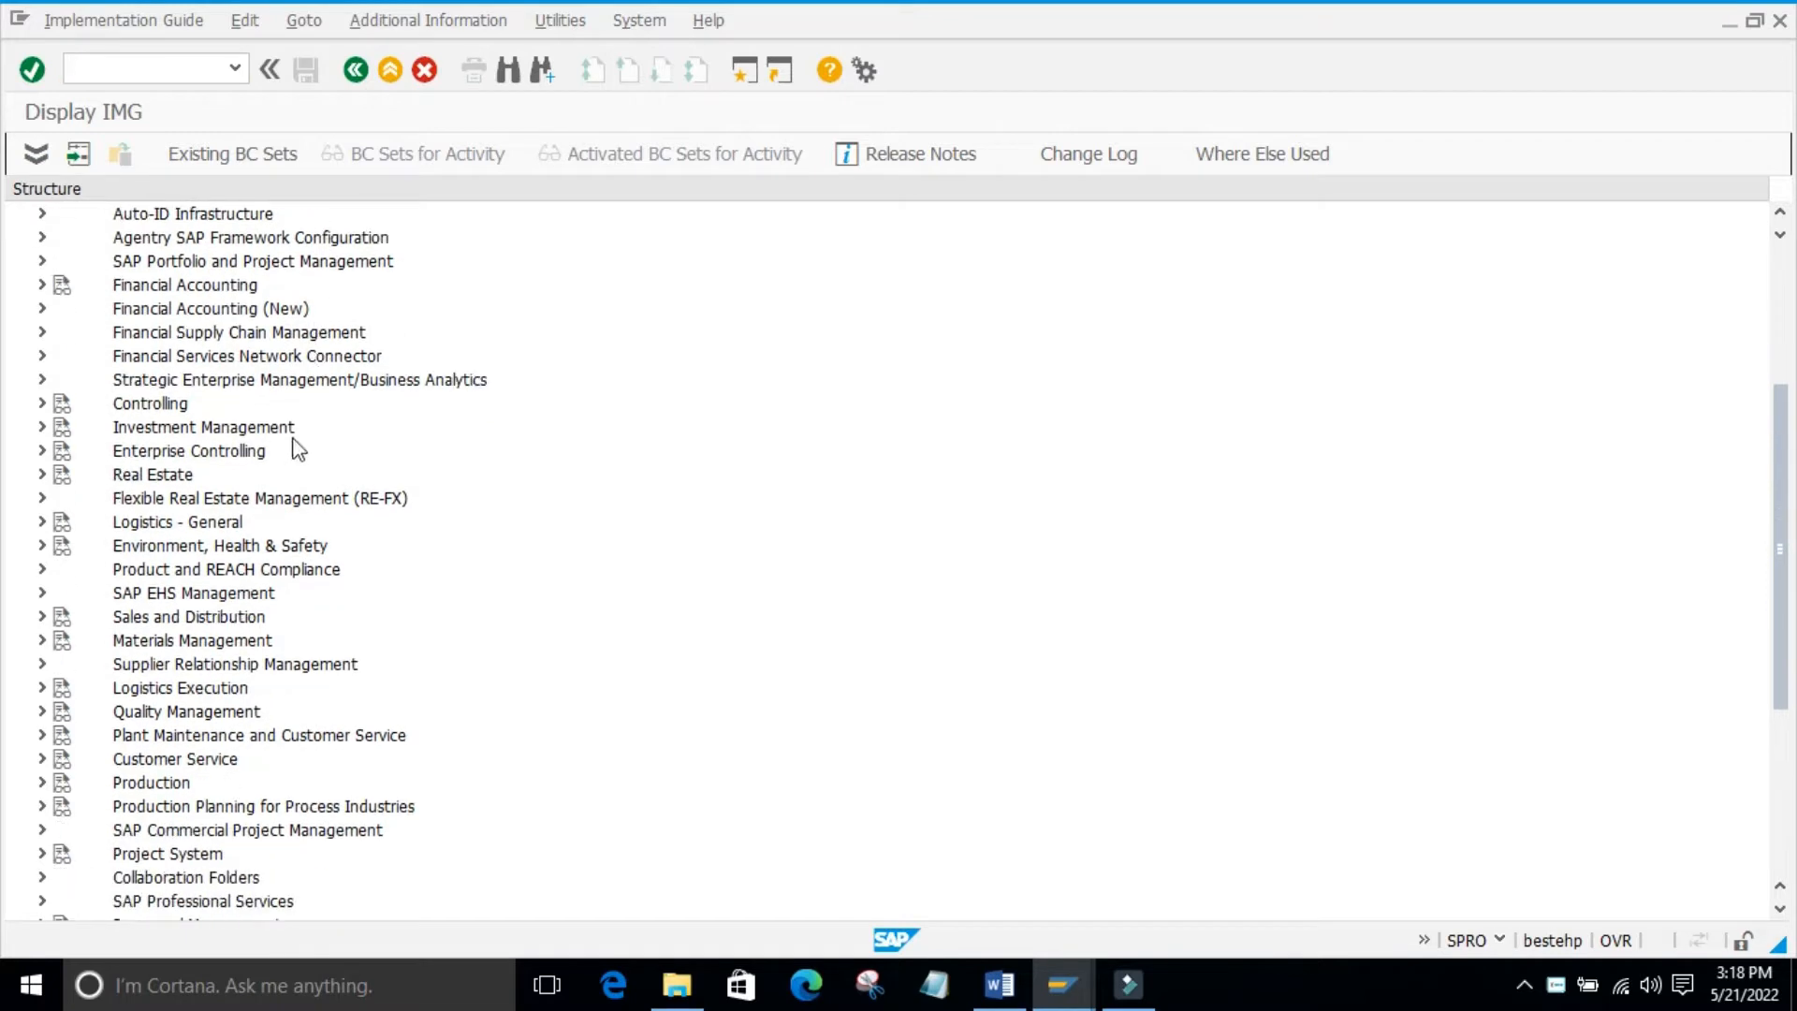
left_click(42, 522)
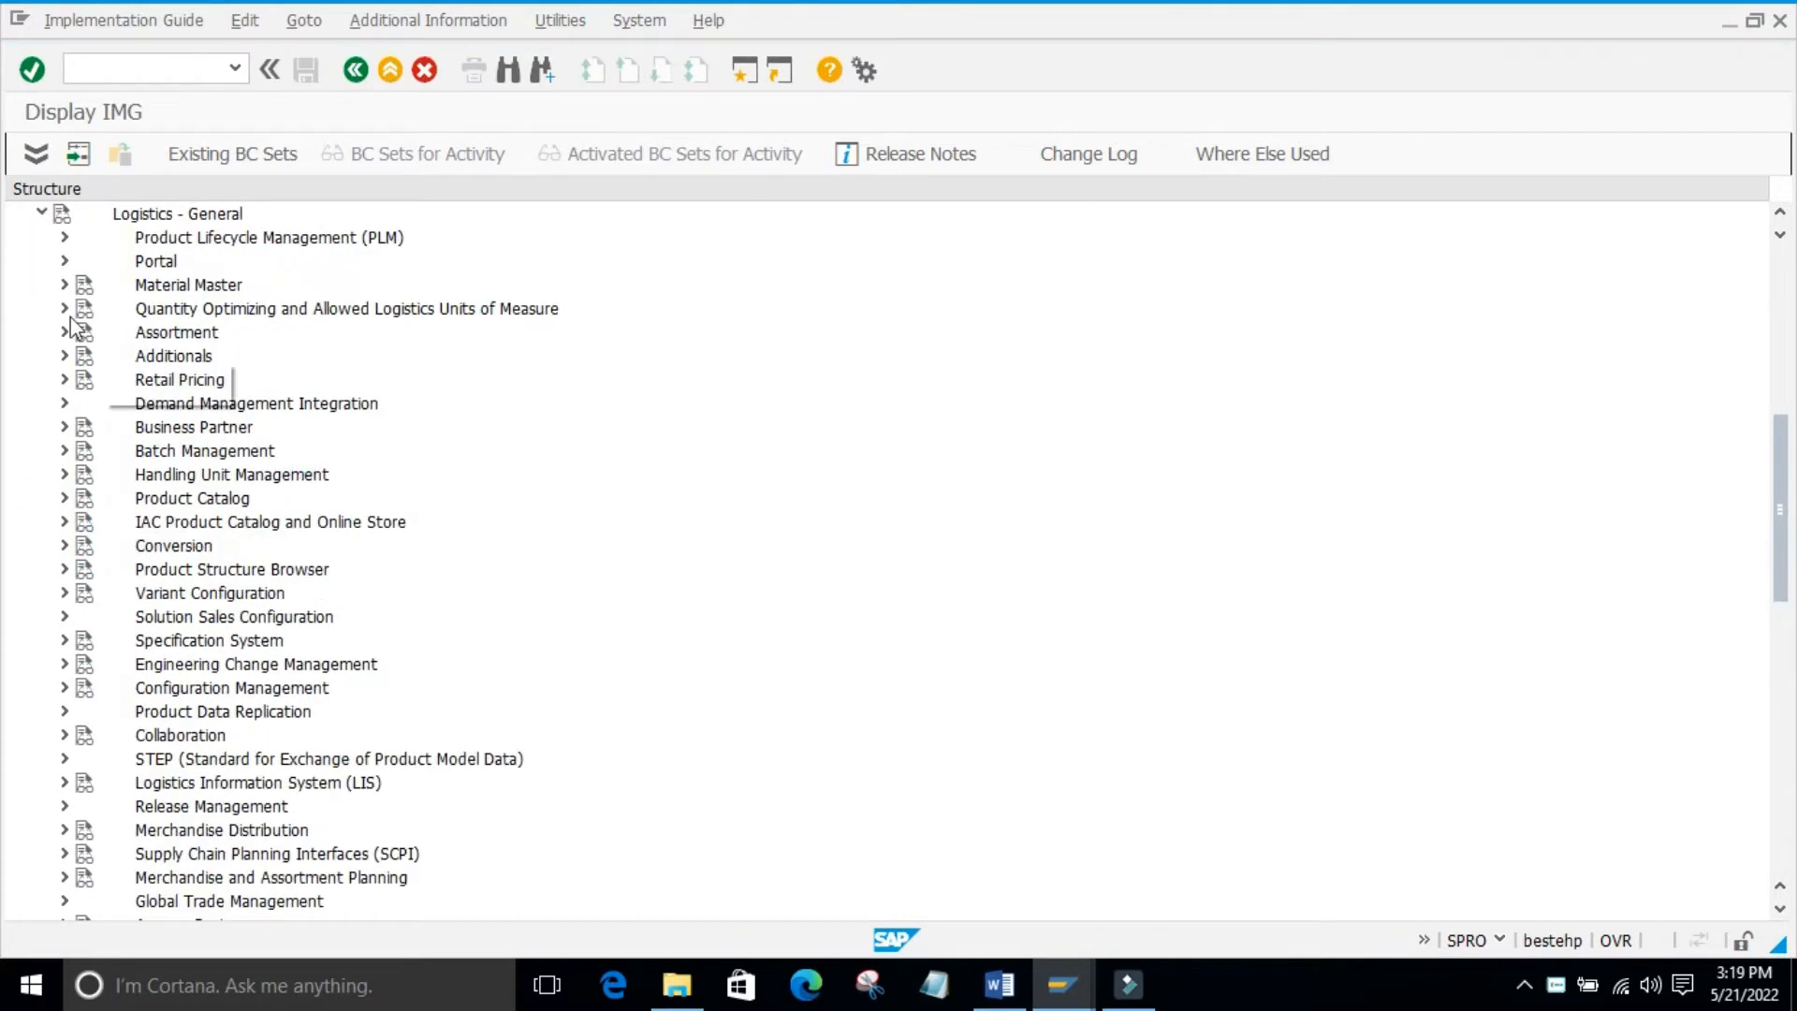
left_click(65, 285)
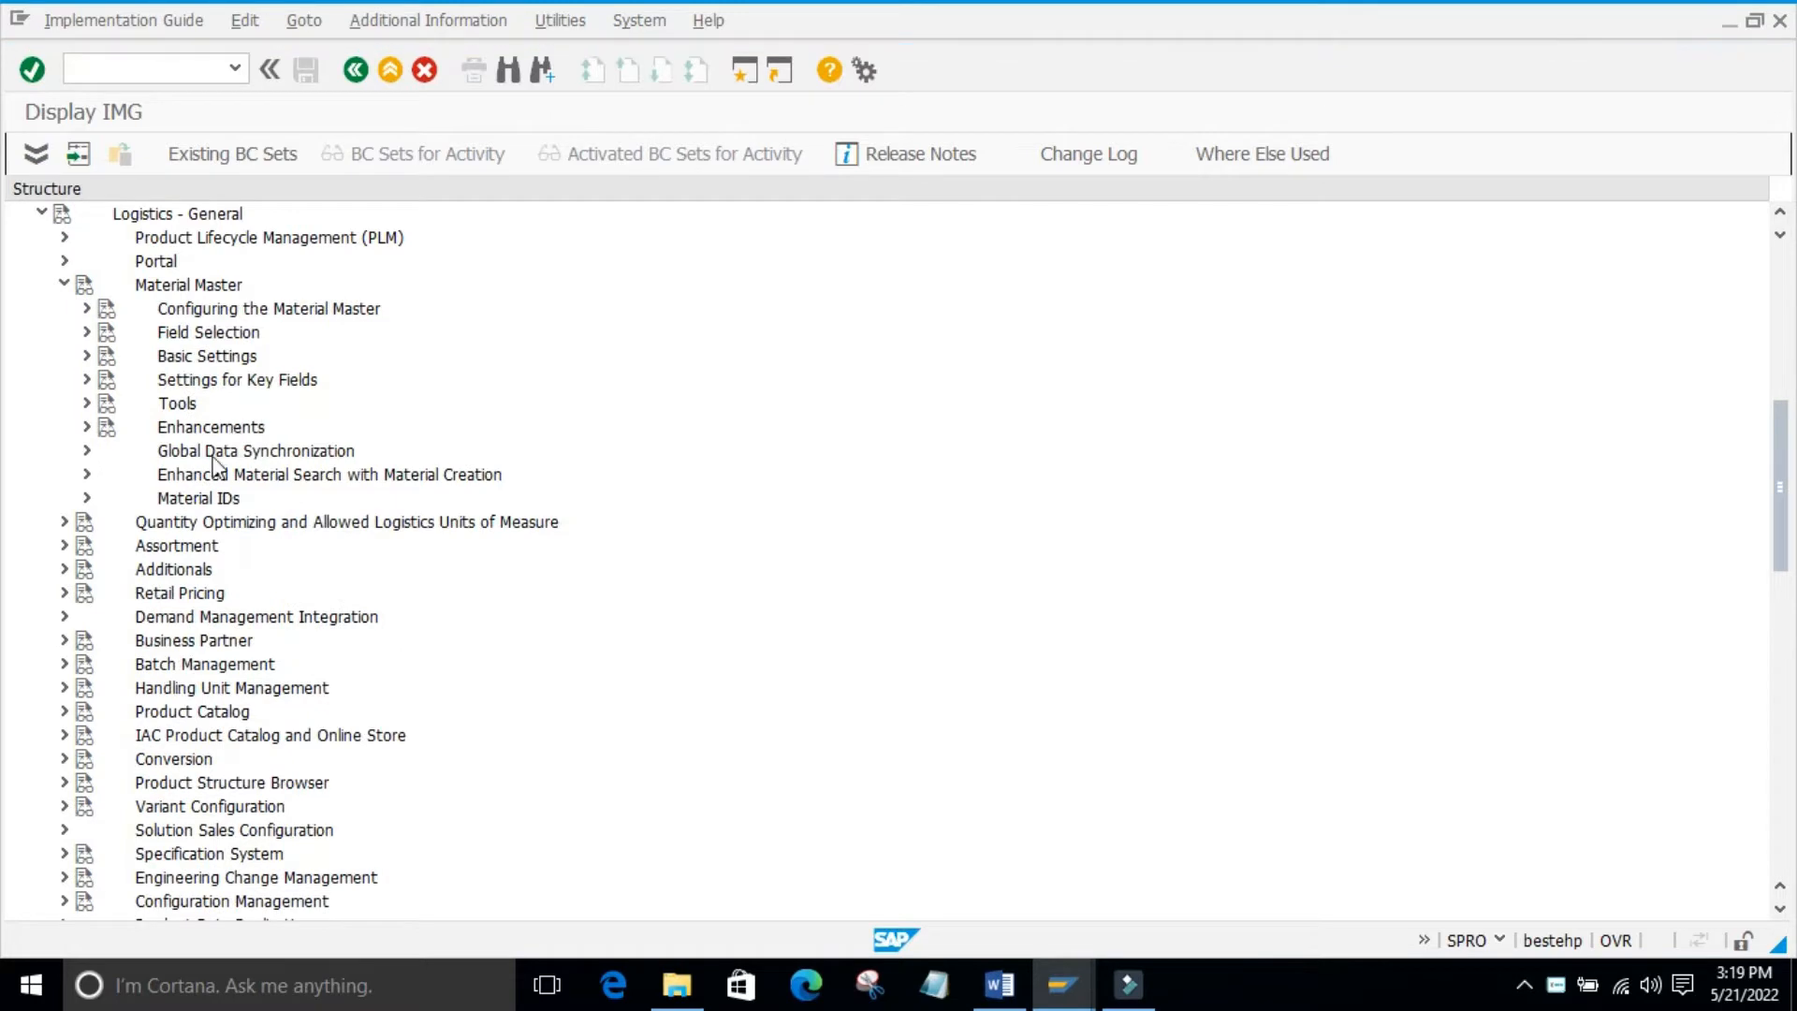
left_click(64, 284)
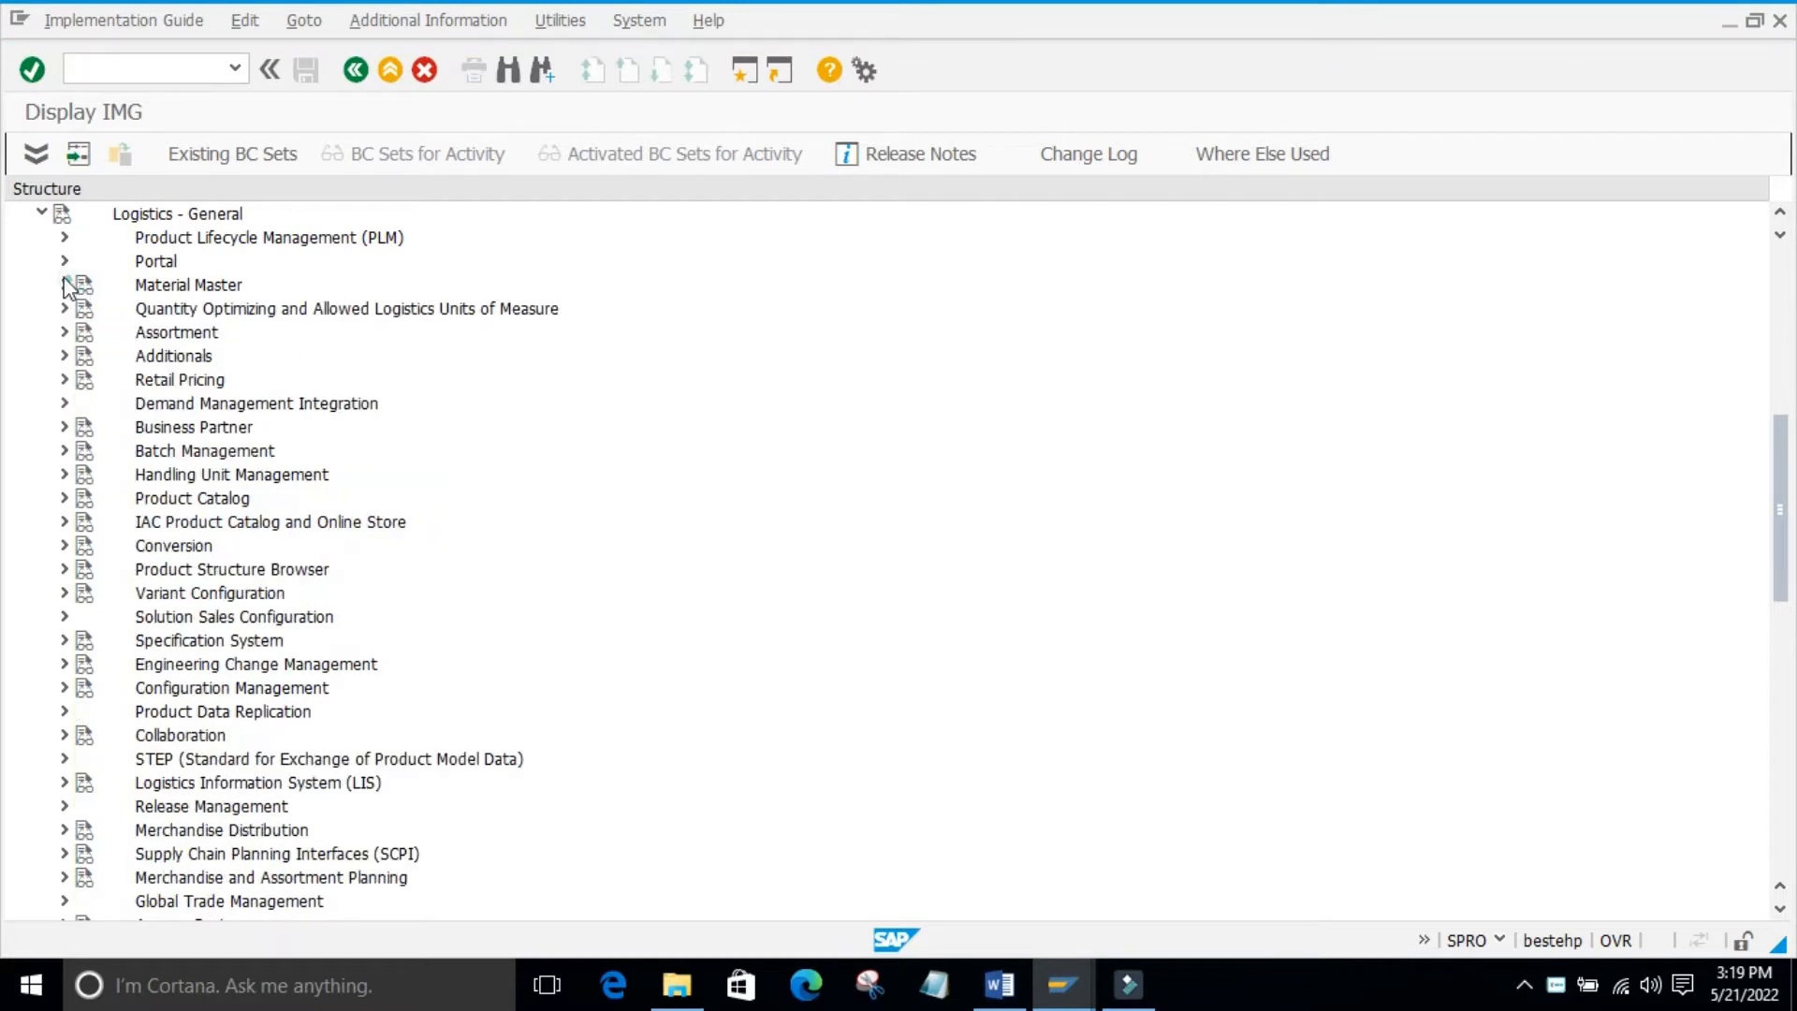
left_click(42, 214)
Expand the Material Master node under Materials Management, Purchasing in the implementation guide structure
scroll(386, 420, "up", 1)
scroll(367, 355, "down", 1)
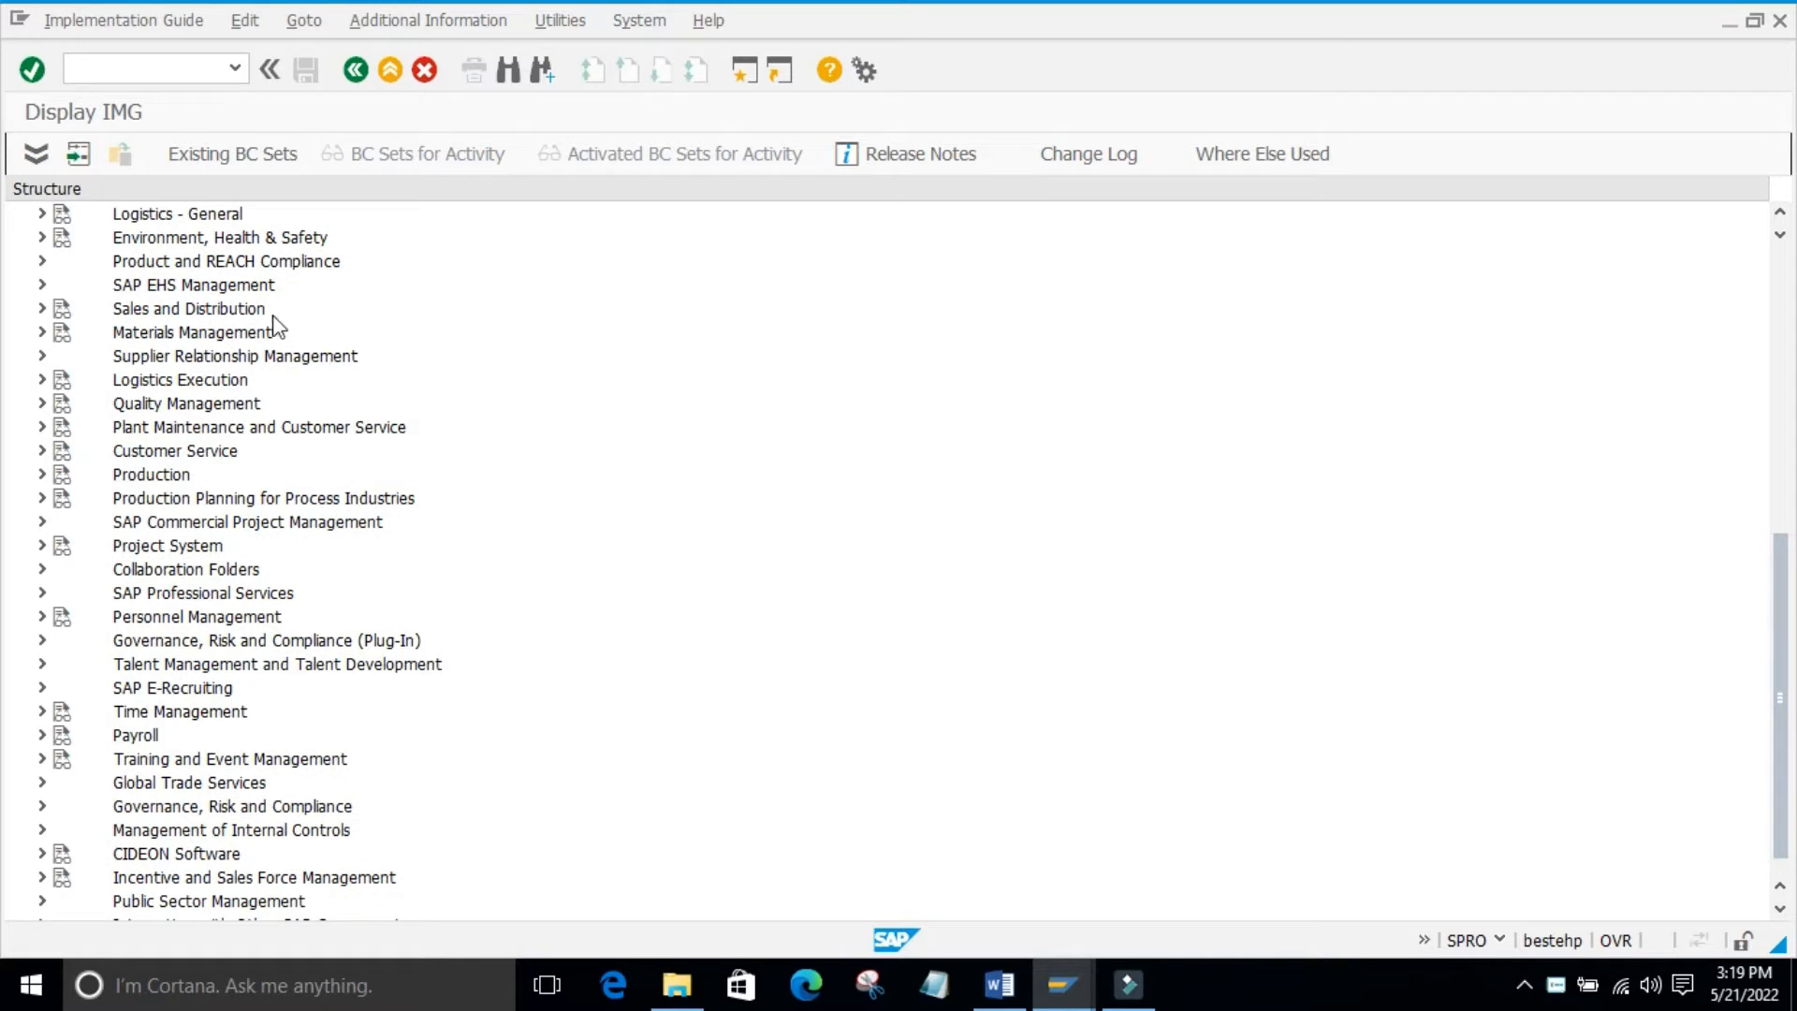
left_click(42, 332)
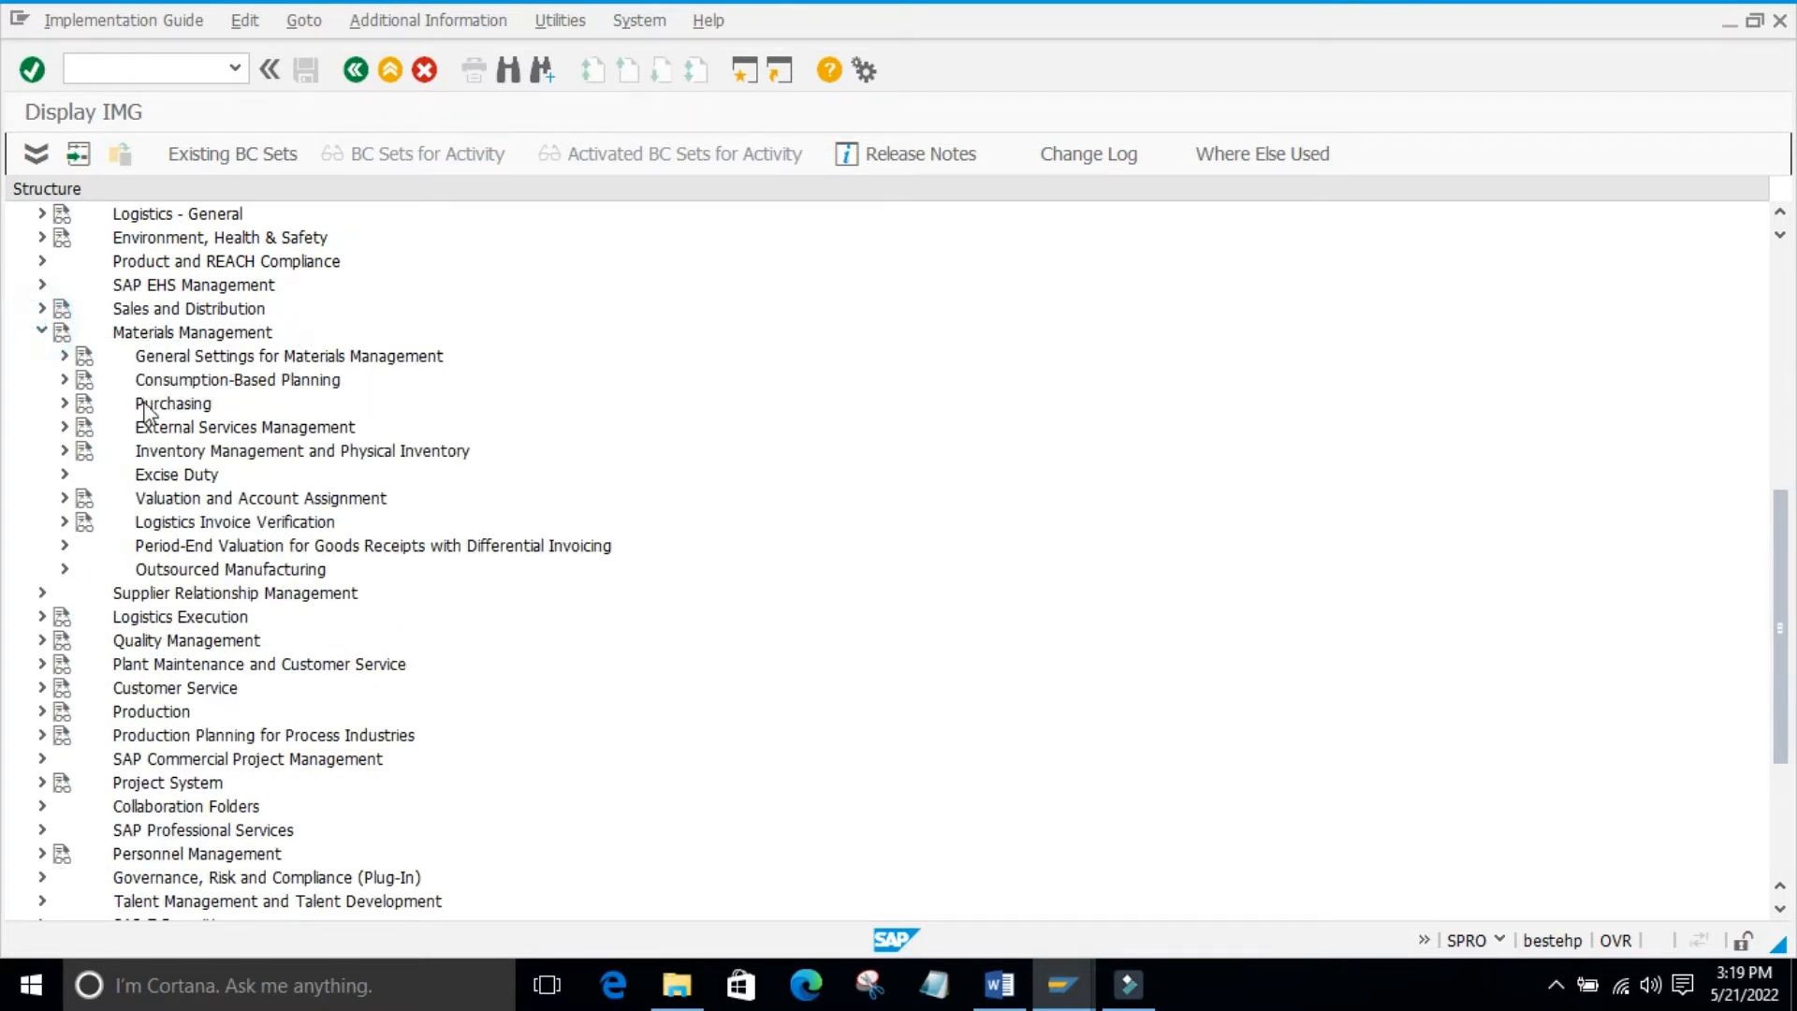
left_click(64, 403)
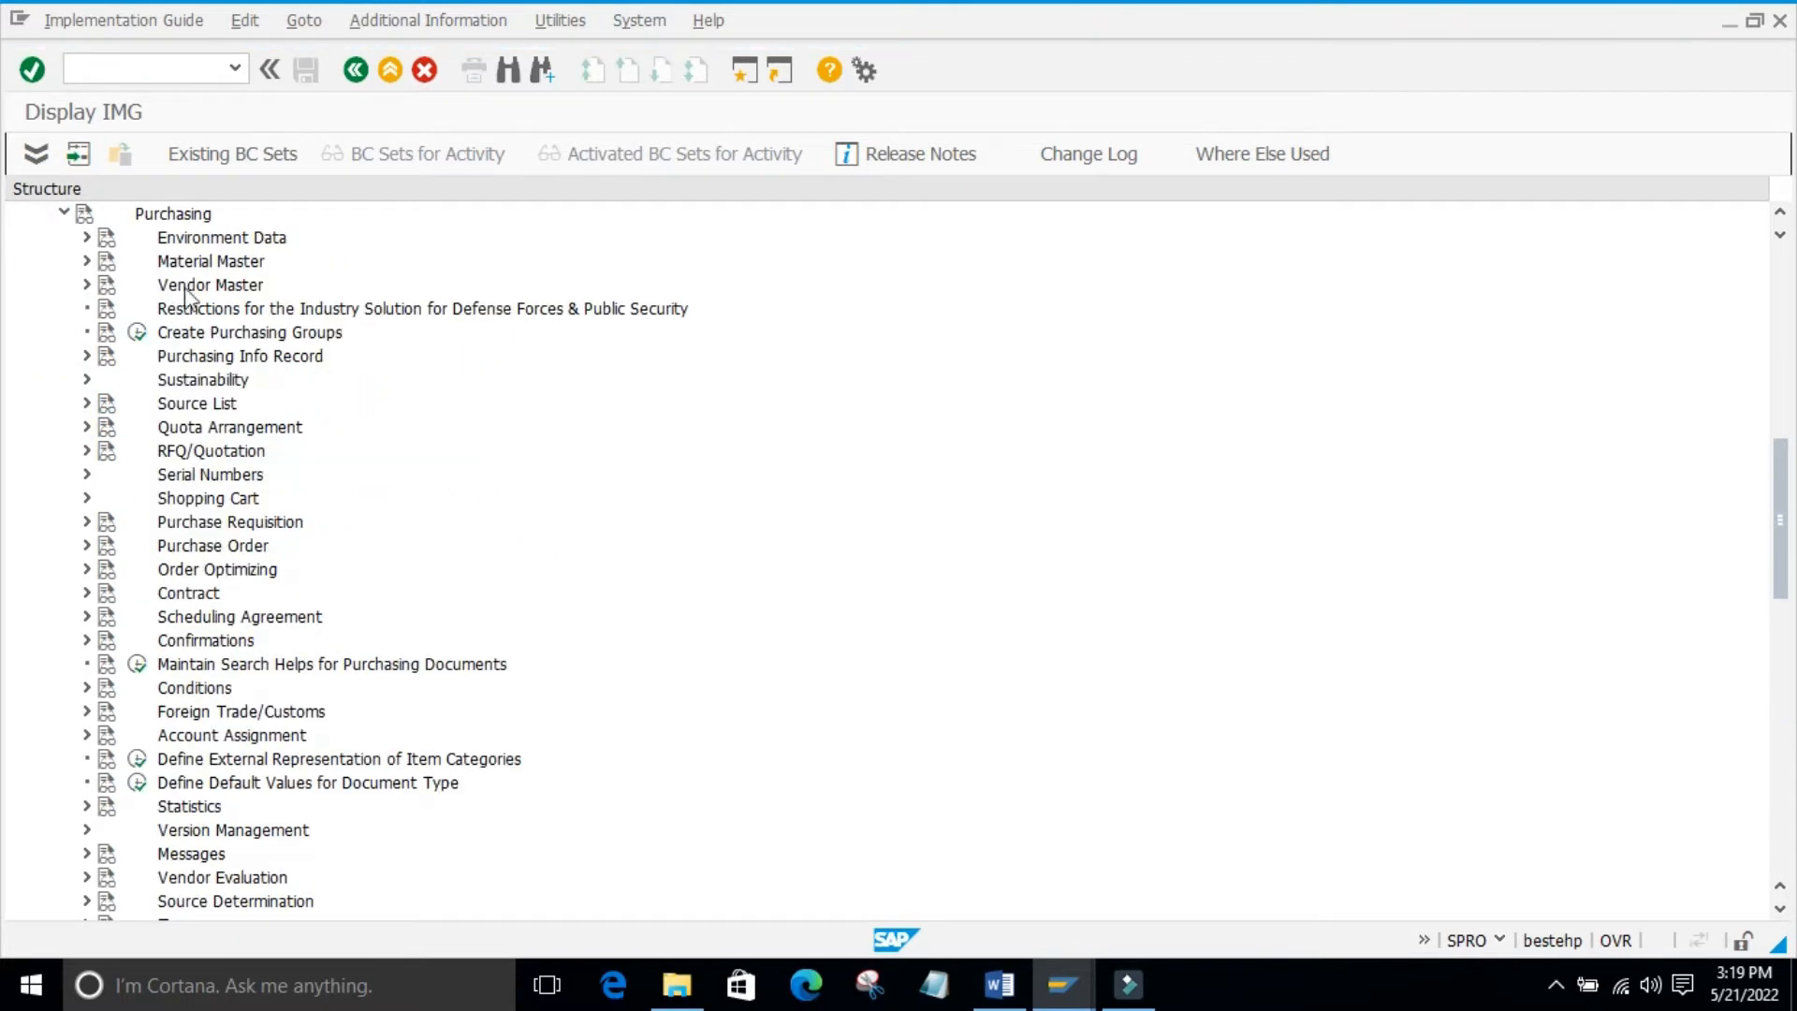
left_click(86, 260)
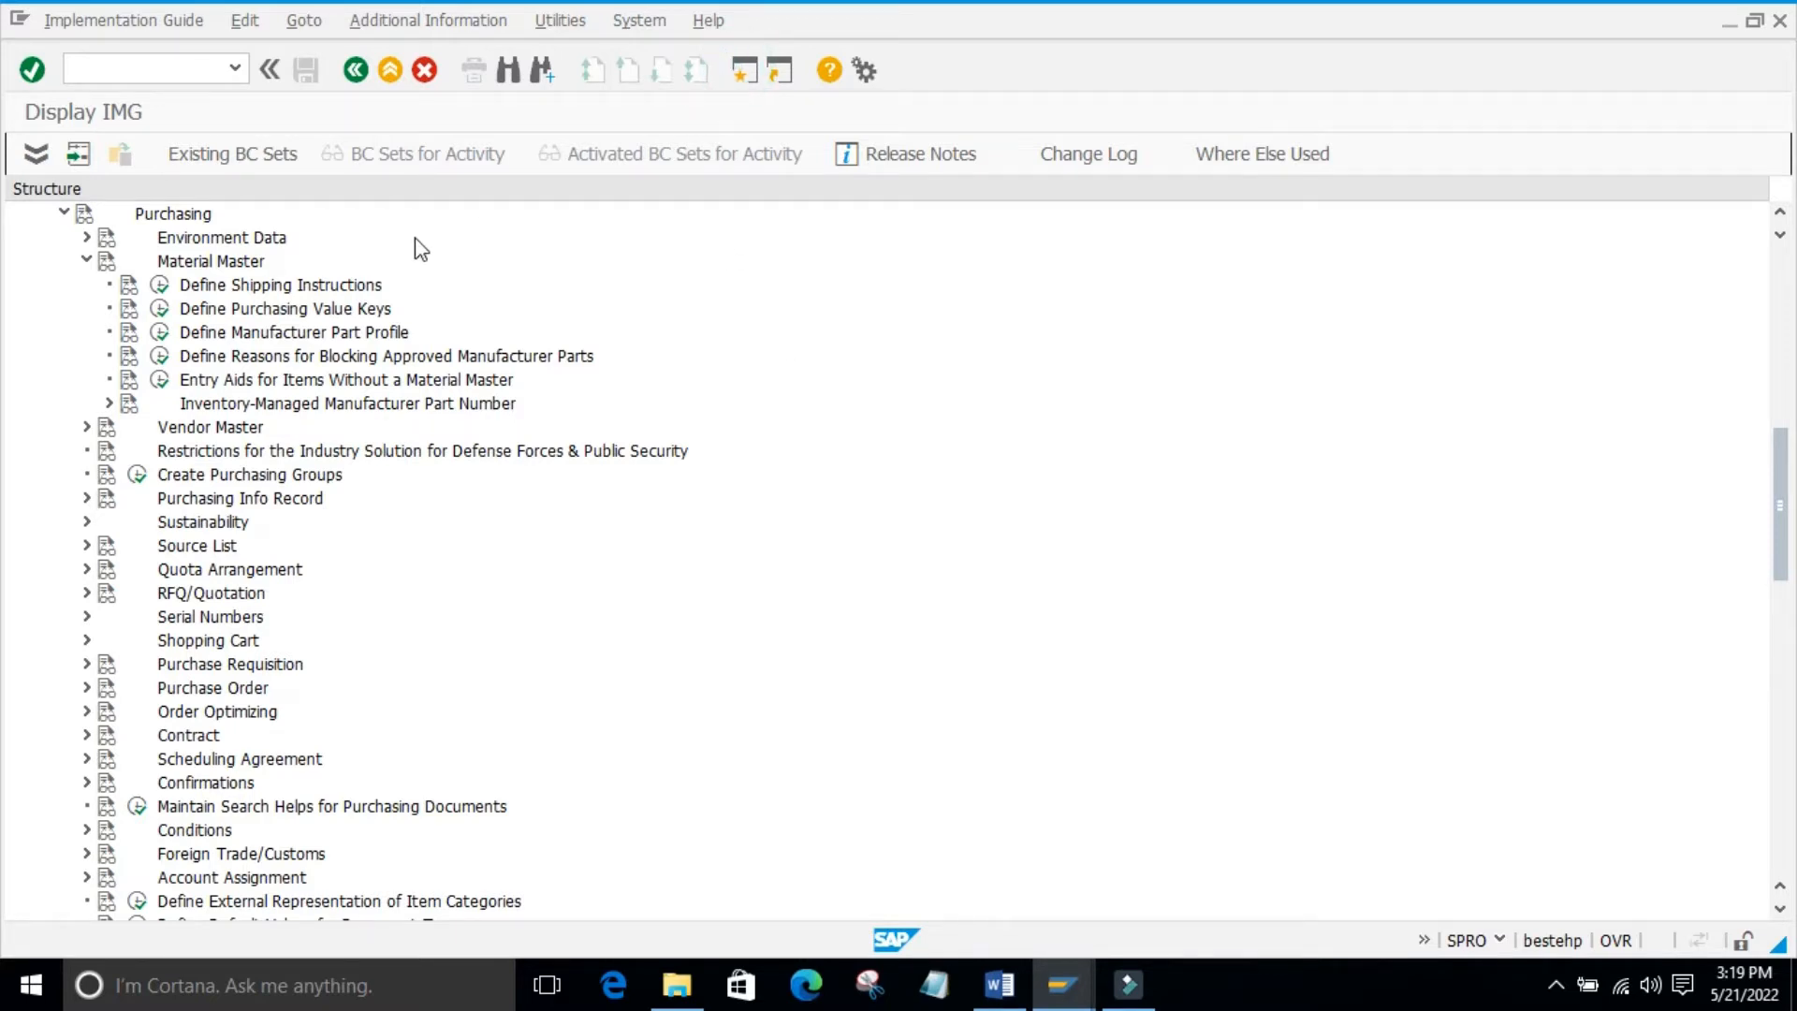
Start creating a material with transaction MM01, setting the material type to ROH Raw material
left_click(97, 67)
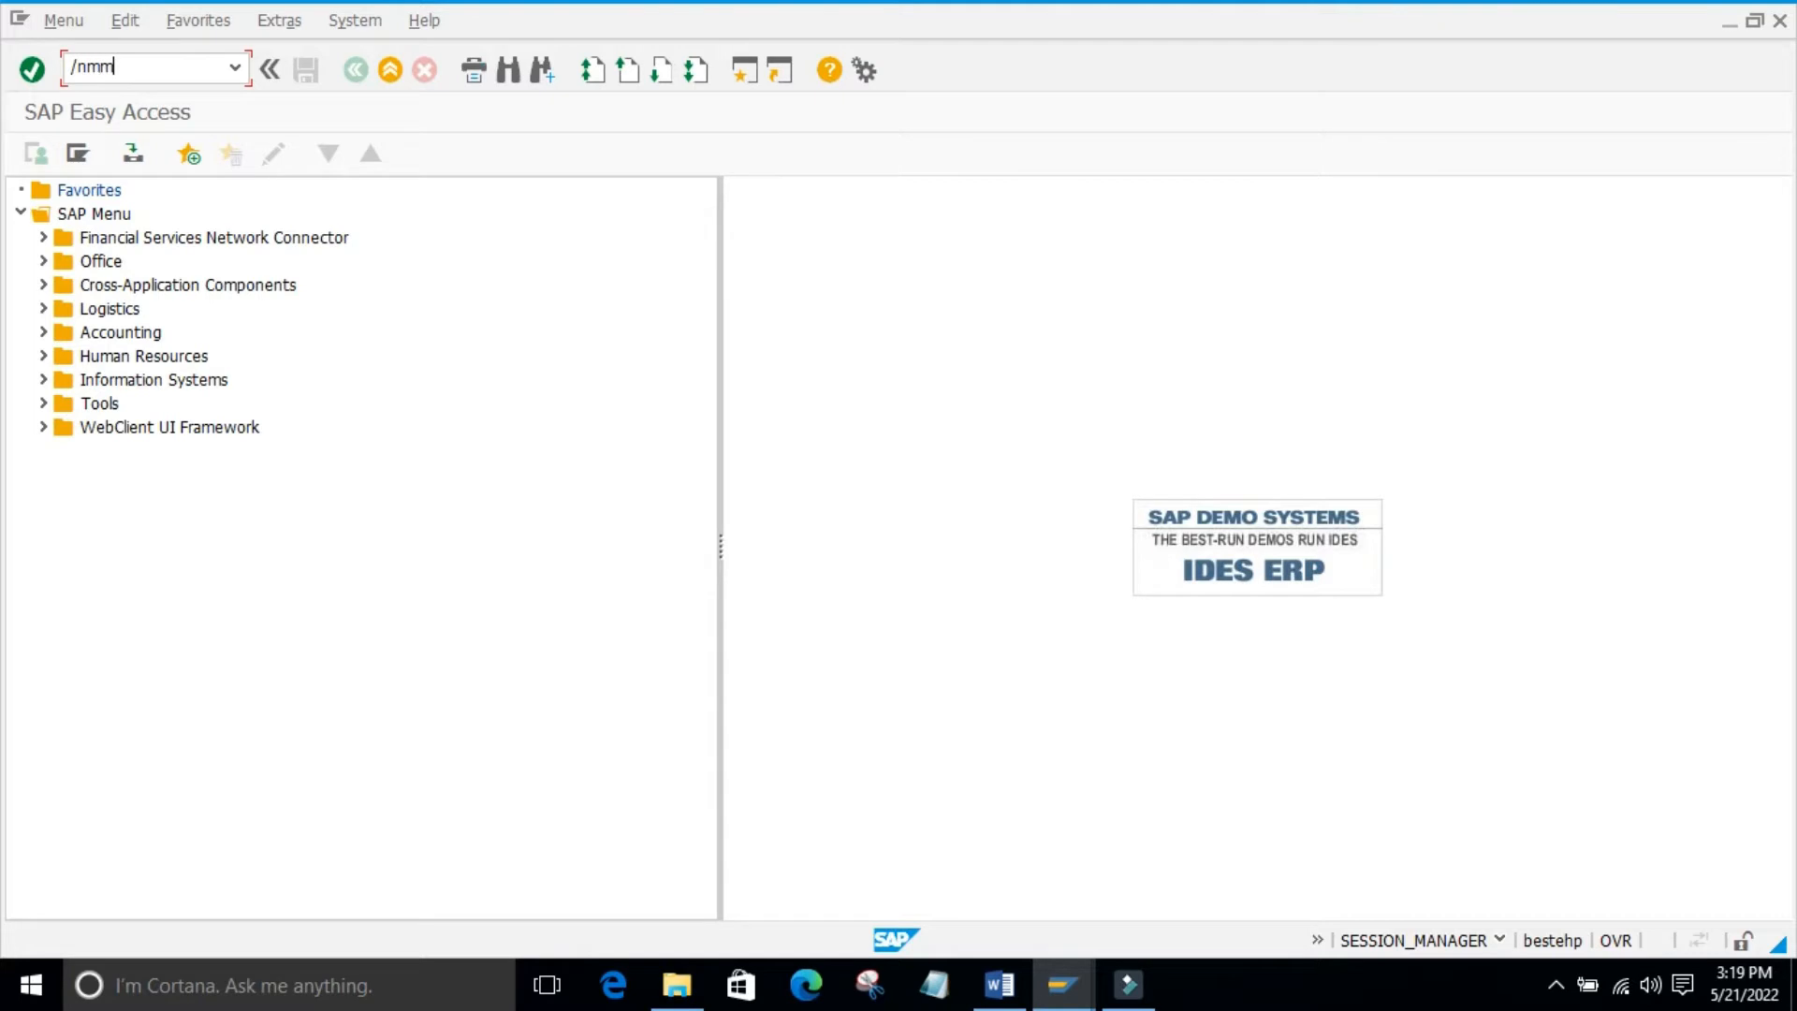
key("Return")
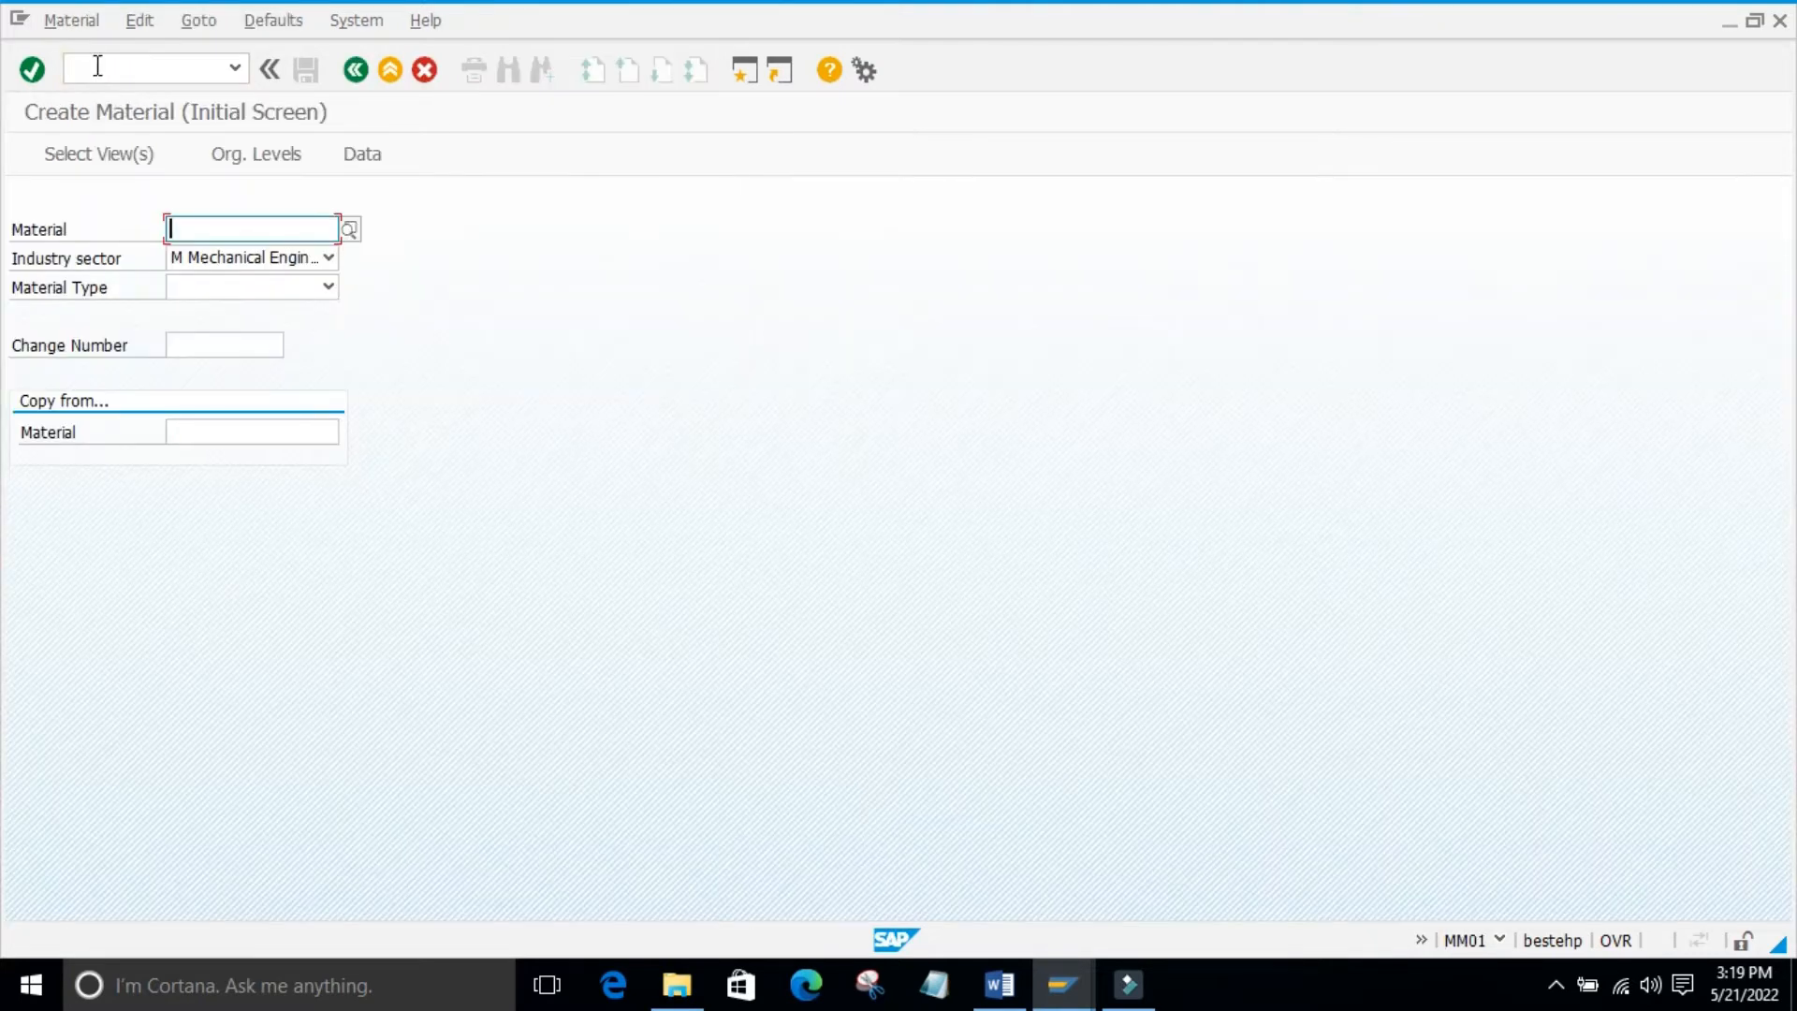
key("Tab")
key("Tab")
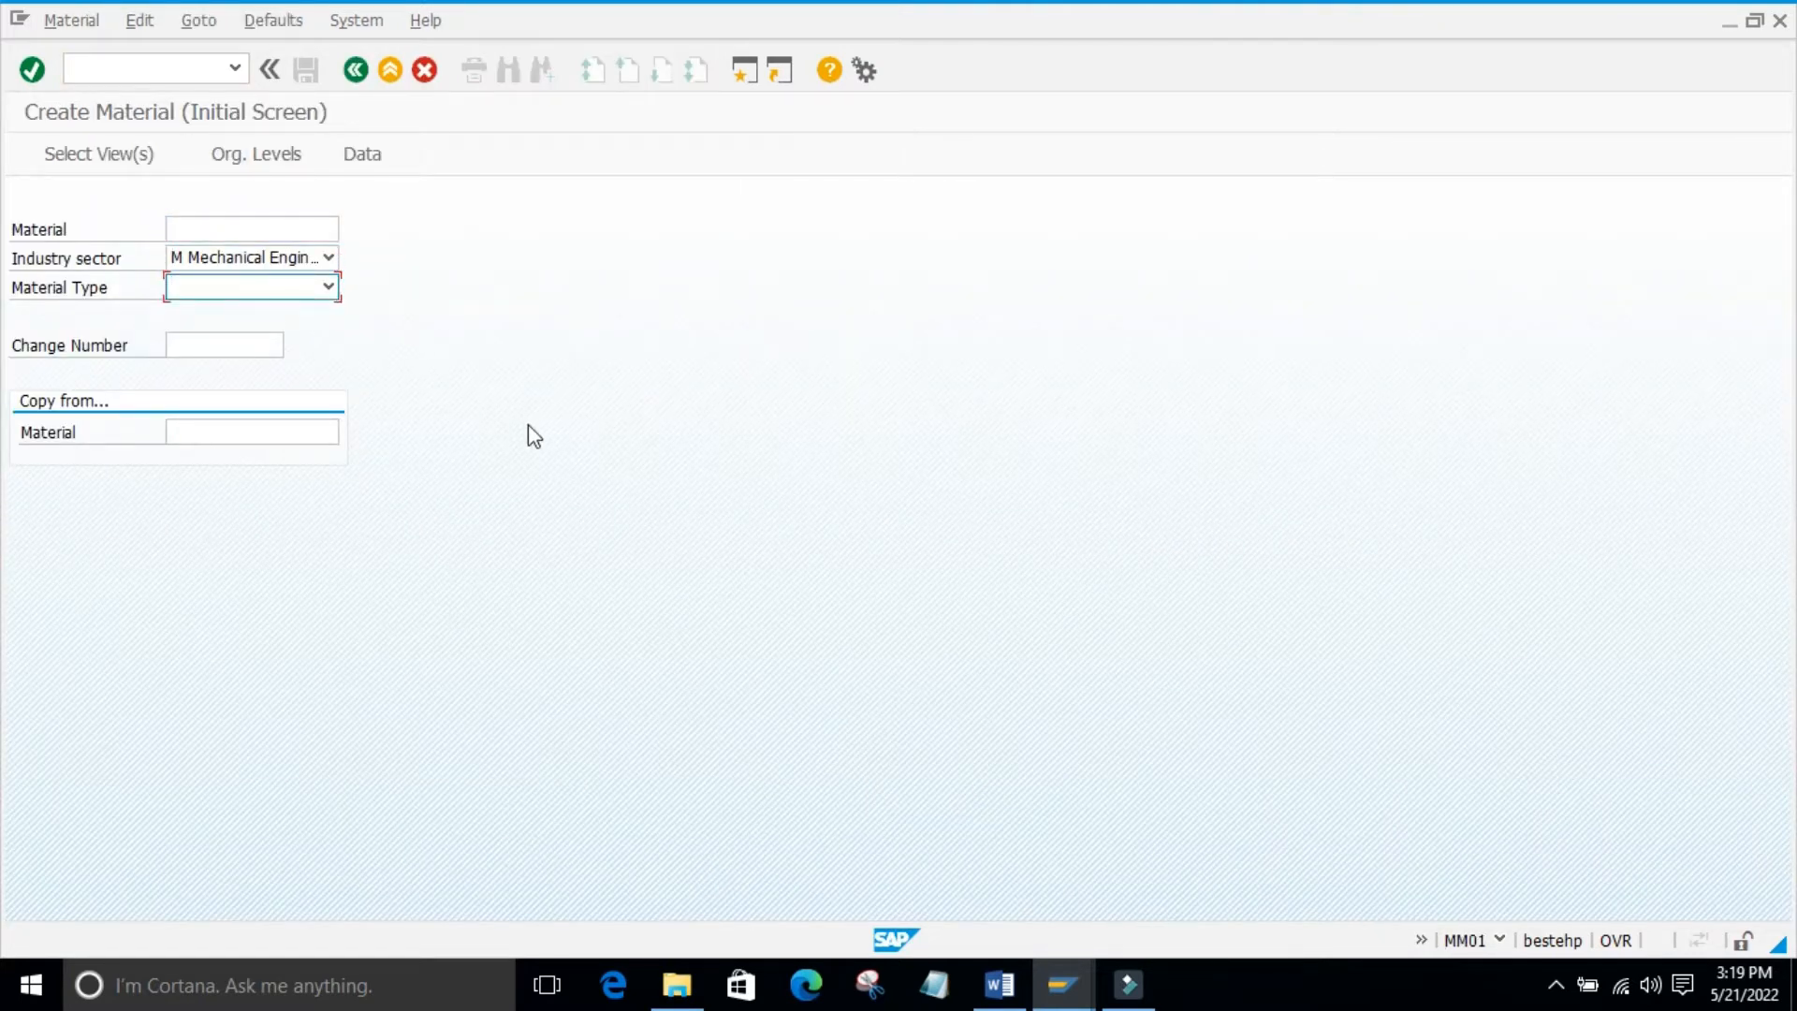
type("ROH Raw material")
key("Return")
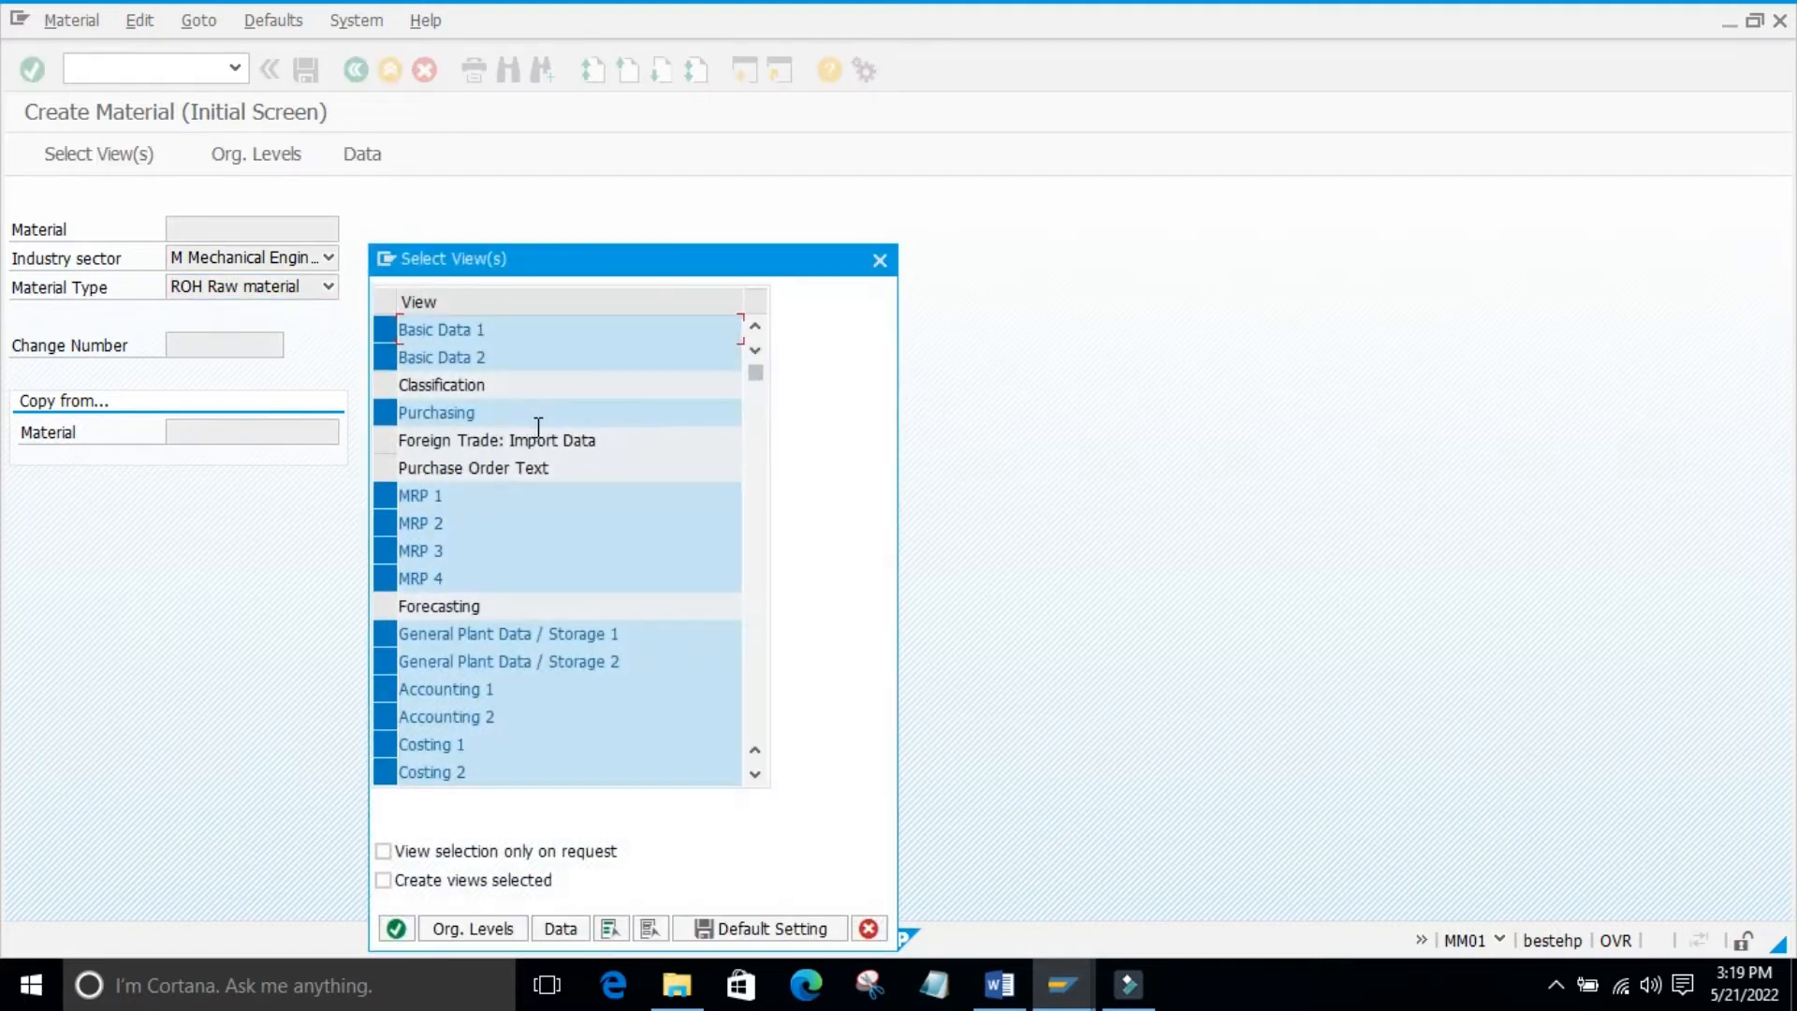
Accept the preselected views and set the plant to 9860 in the organizational levels
left_click(397, 928)
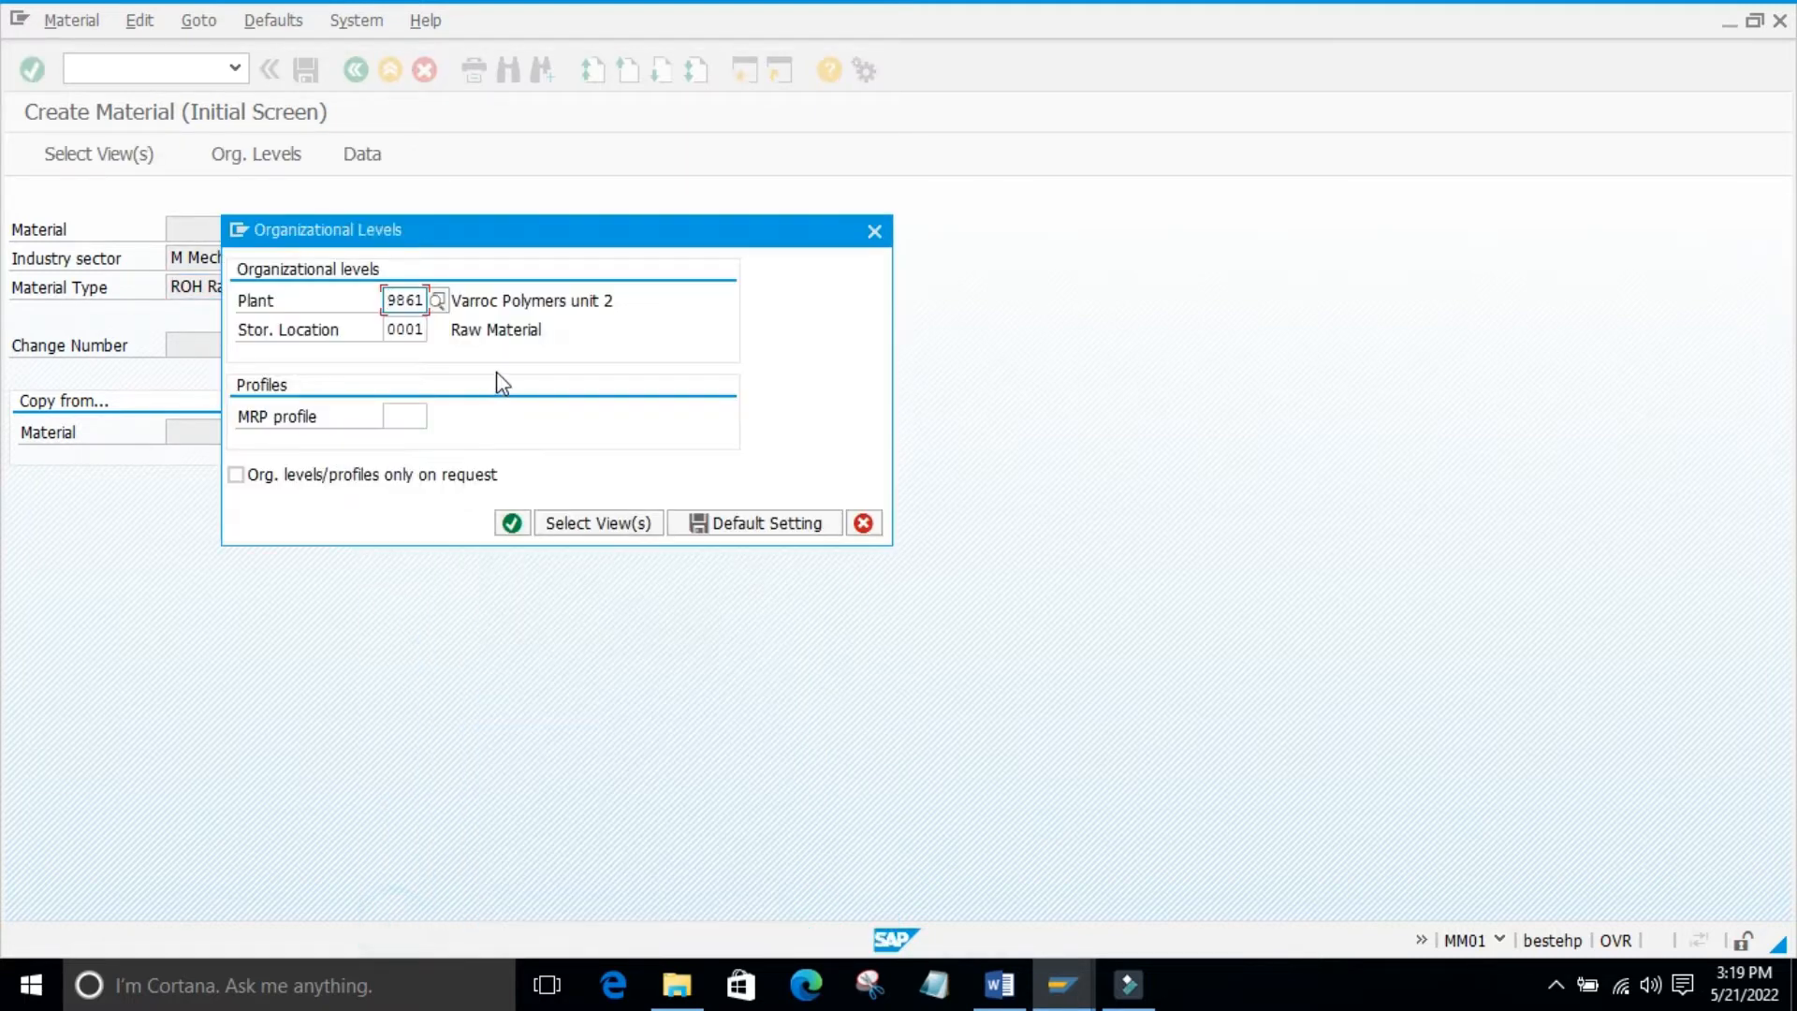
type("9860")
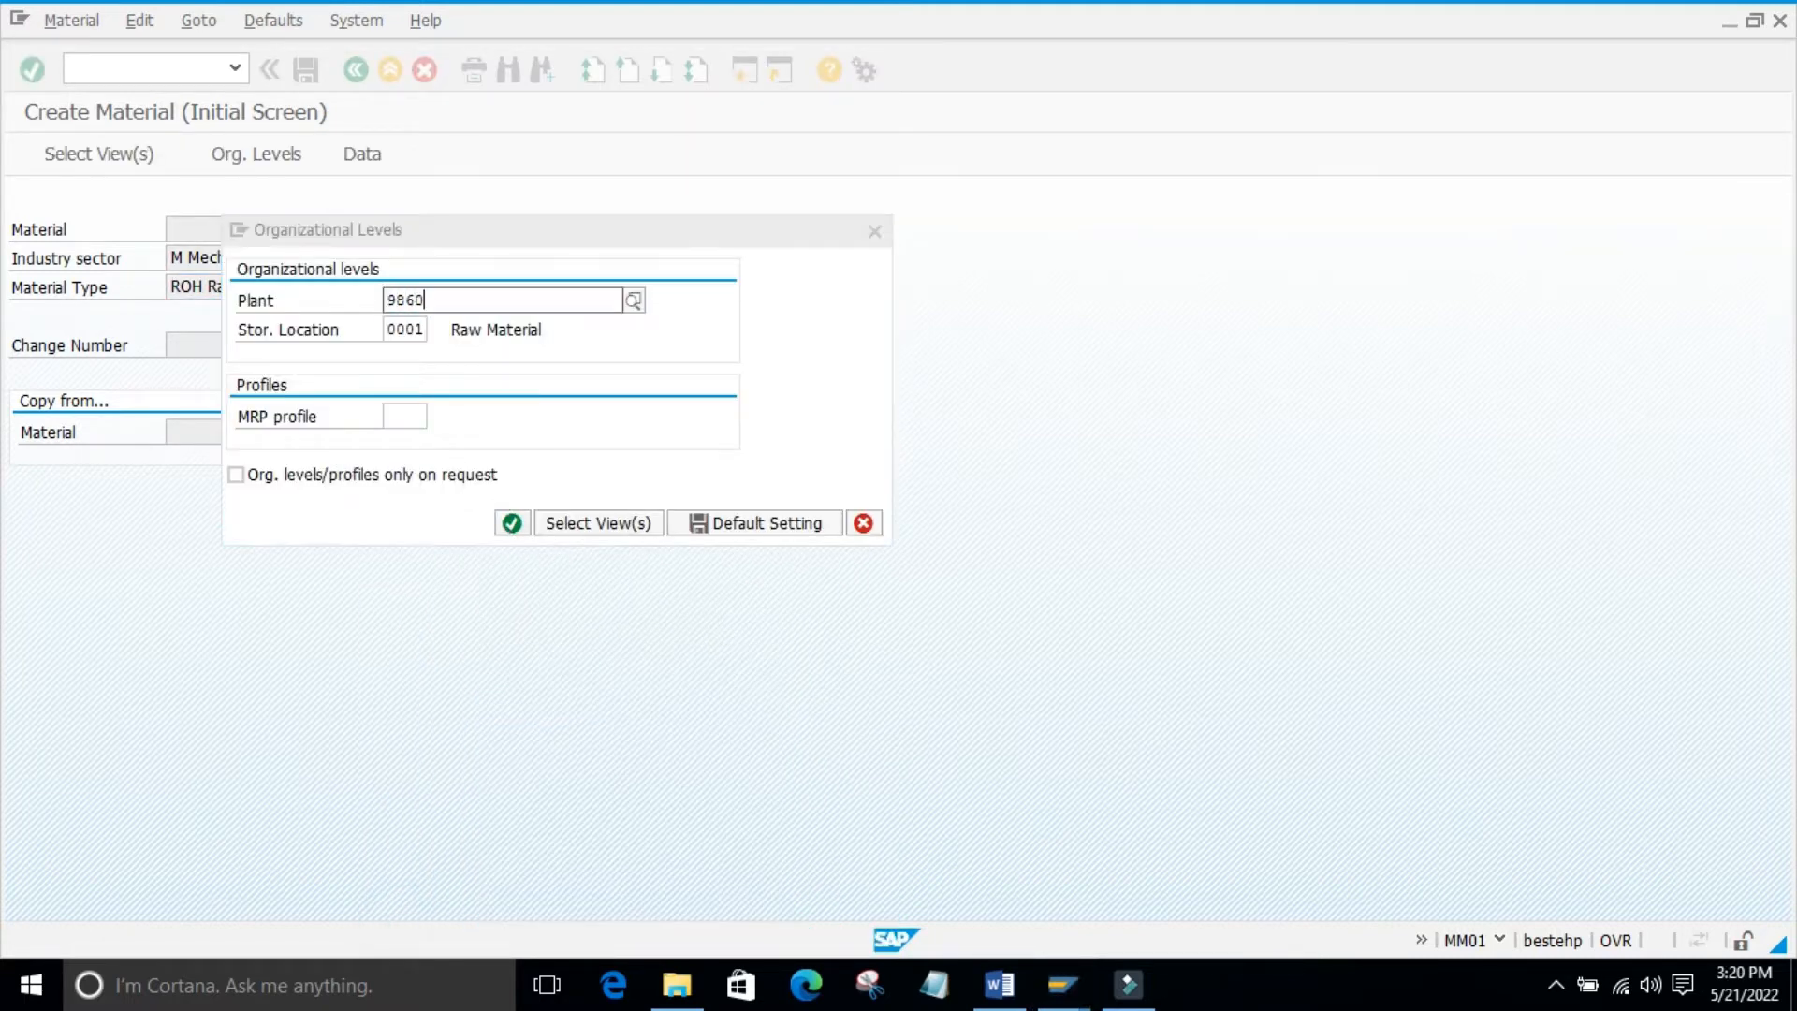
key("Return")
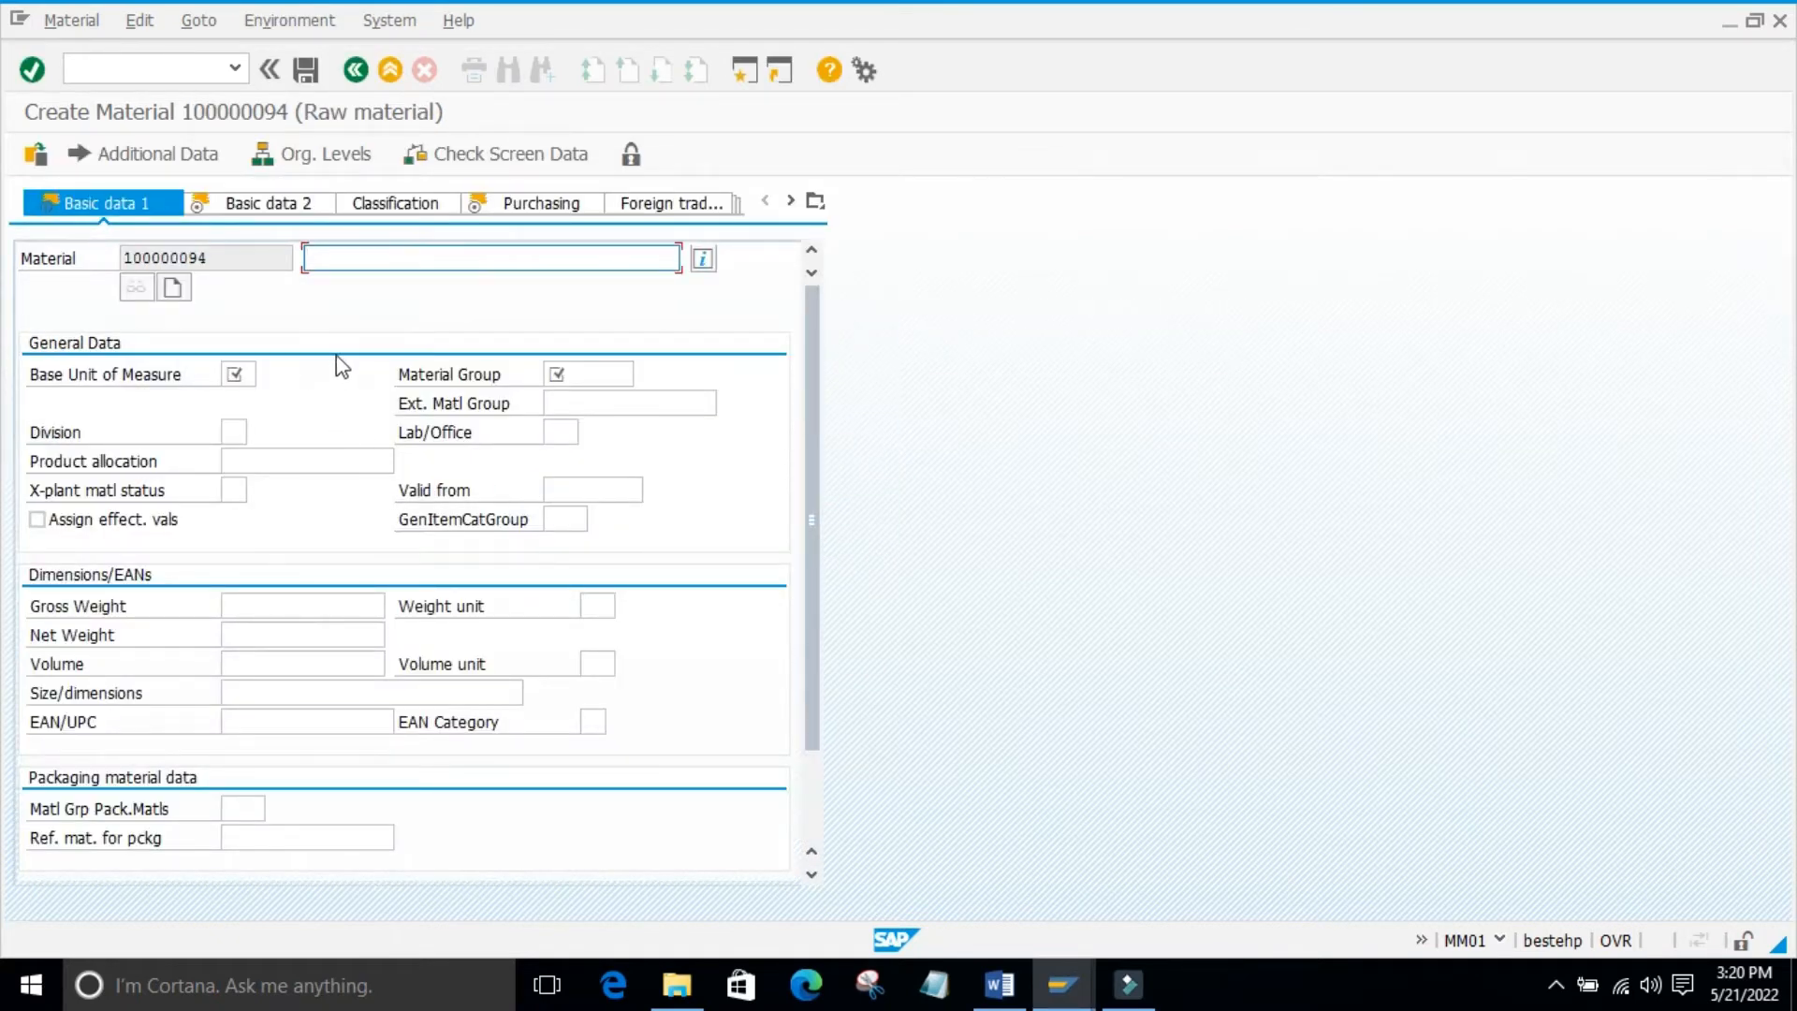
Enter "test mat for shipp instr" as the new material's description
left_click(323, 259)
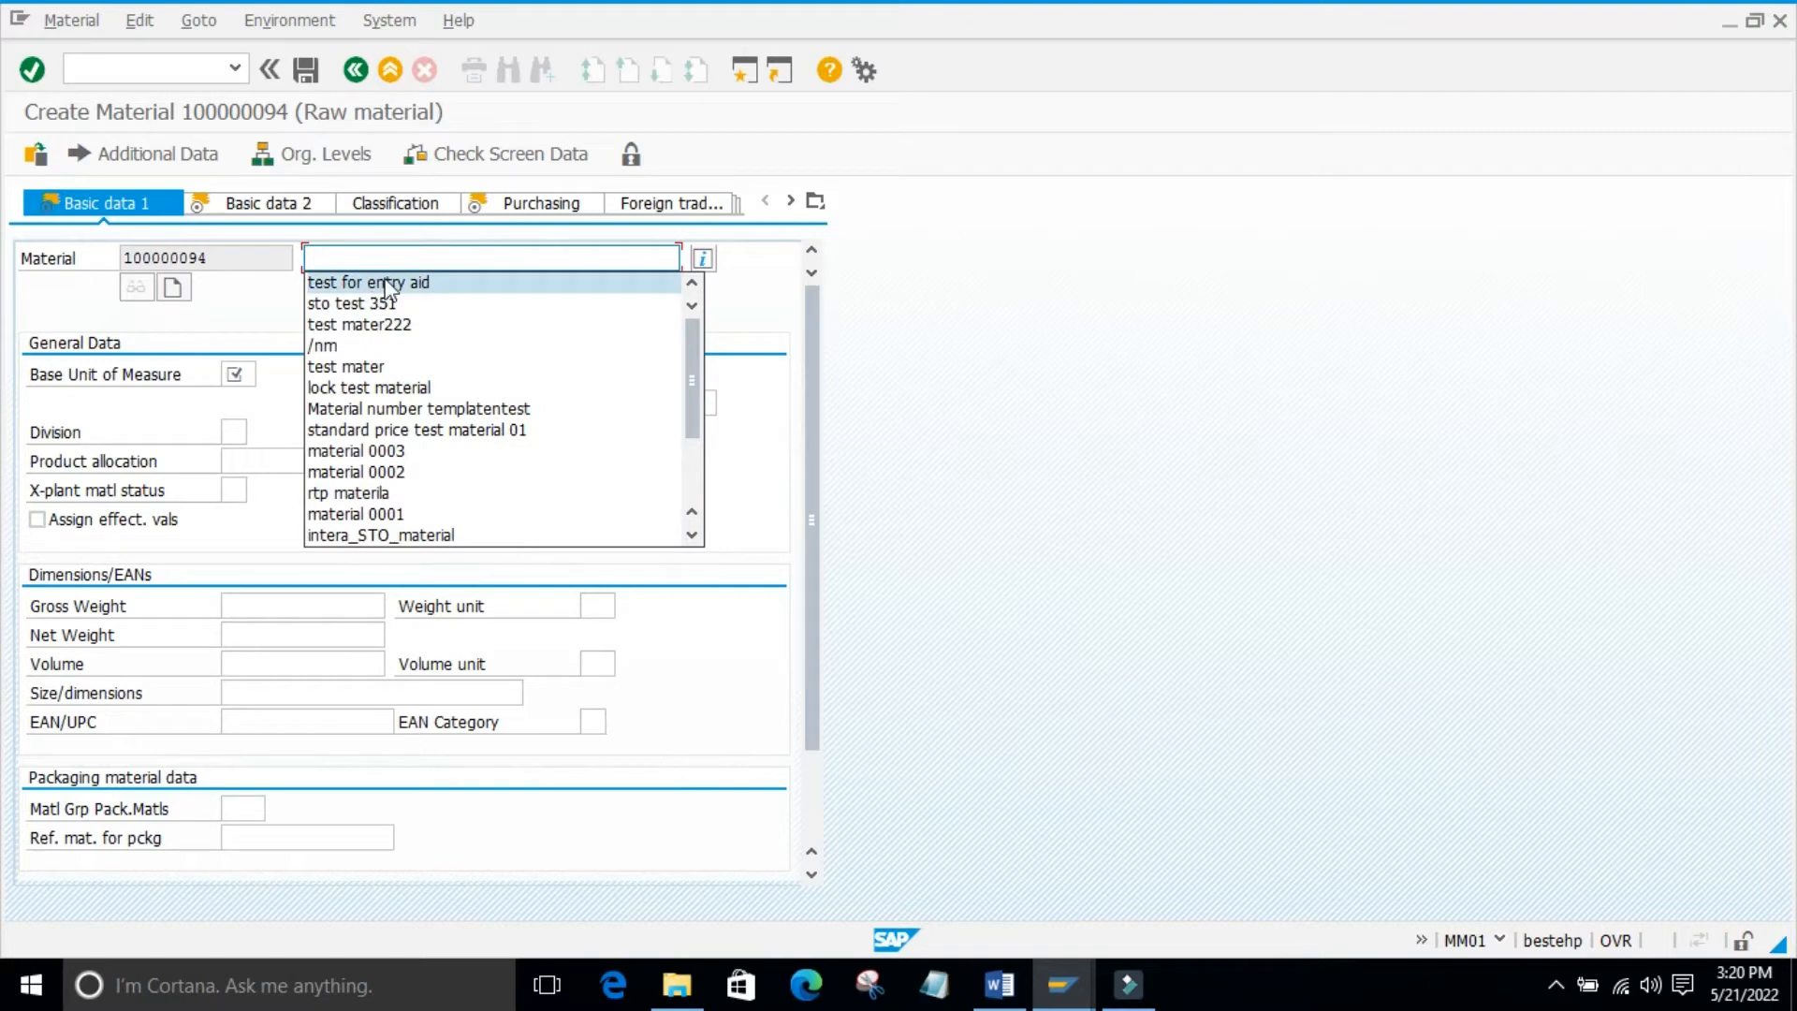
left_click(392, 258)
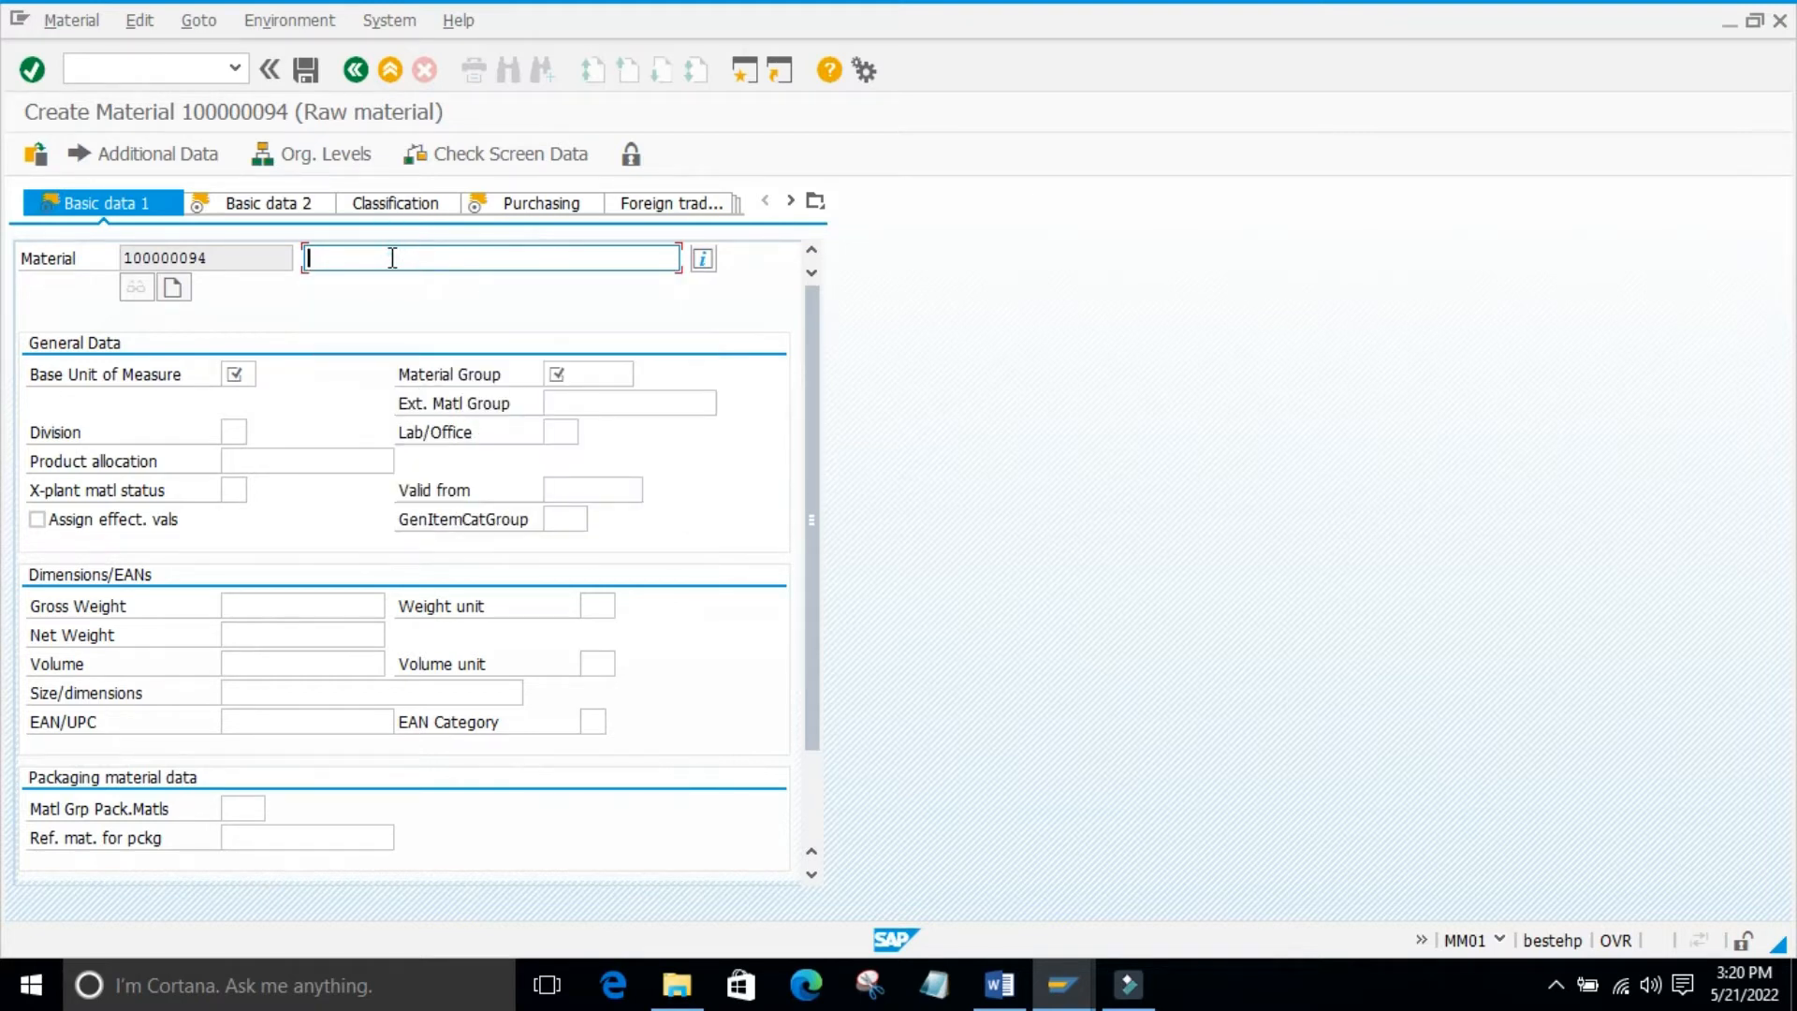
type("y")
key("BackSpace")
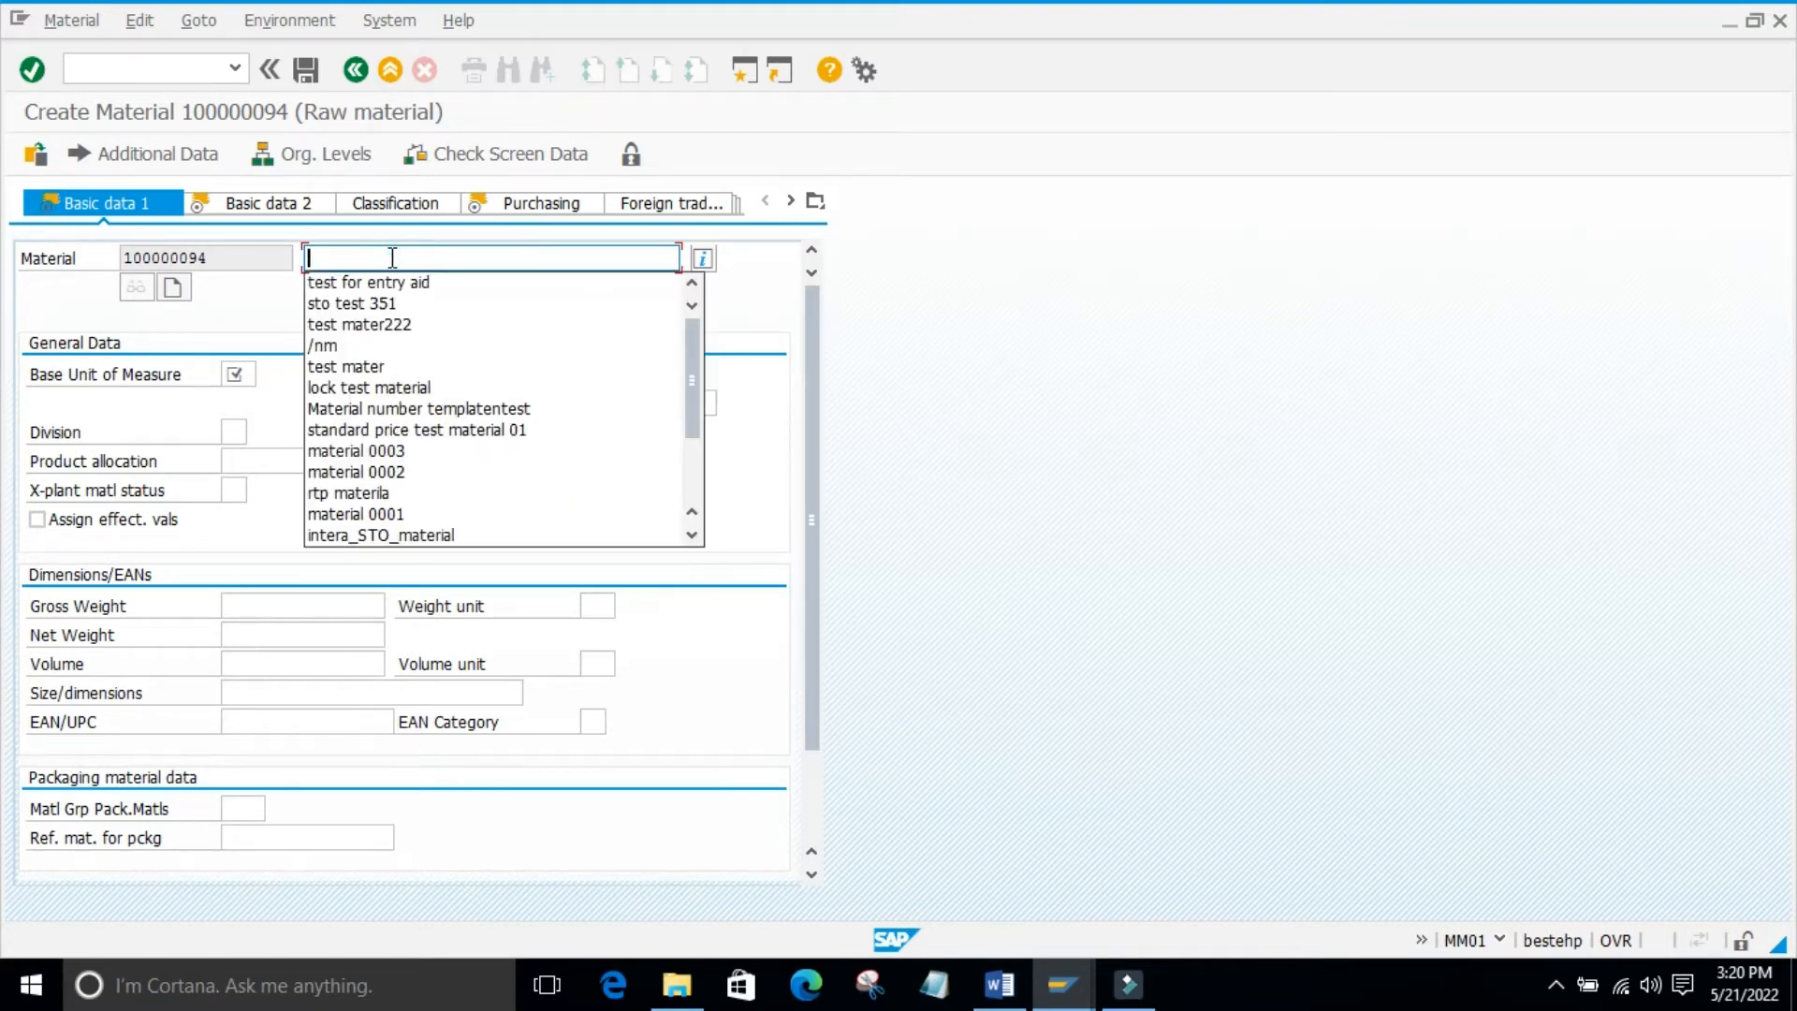
type("test ma")
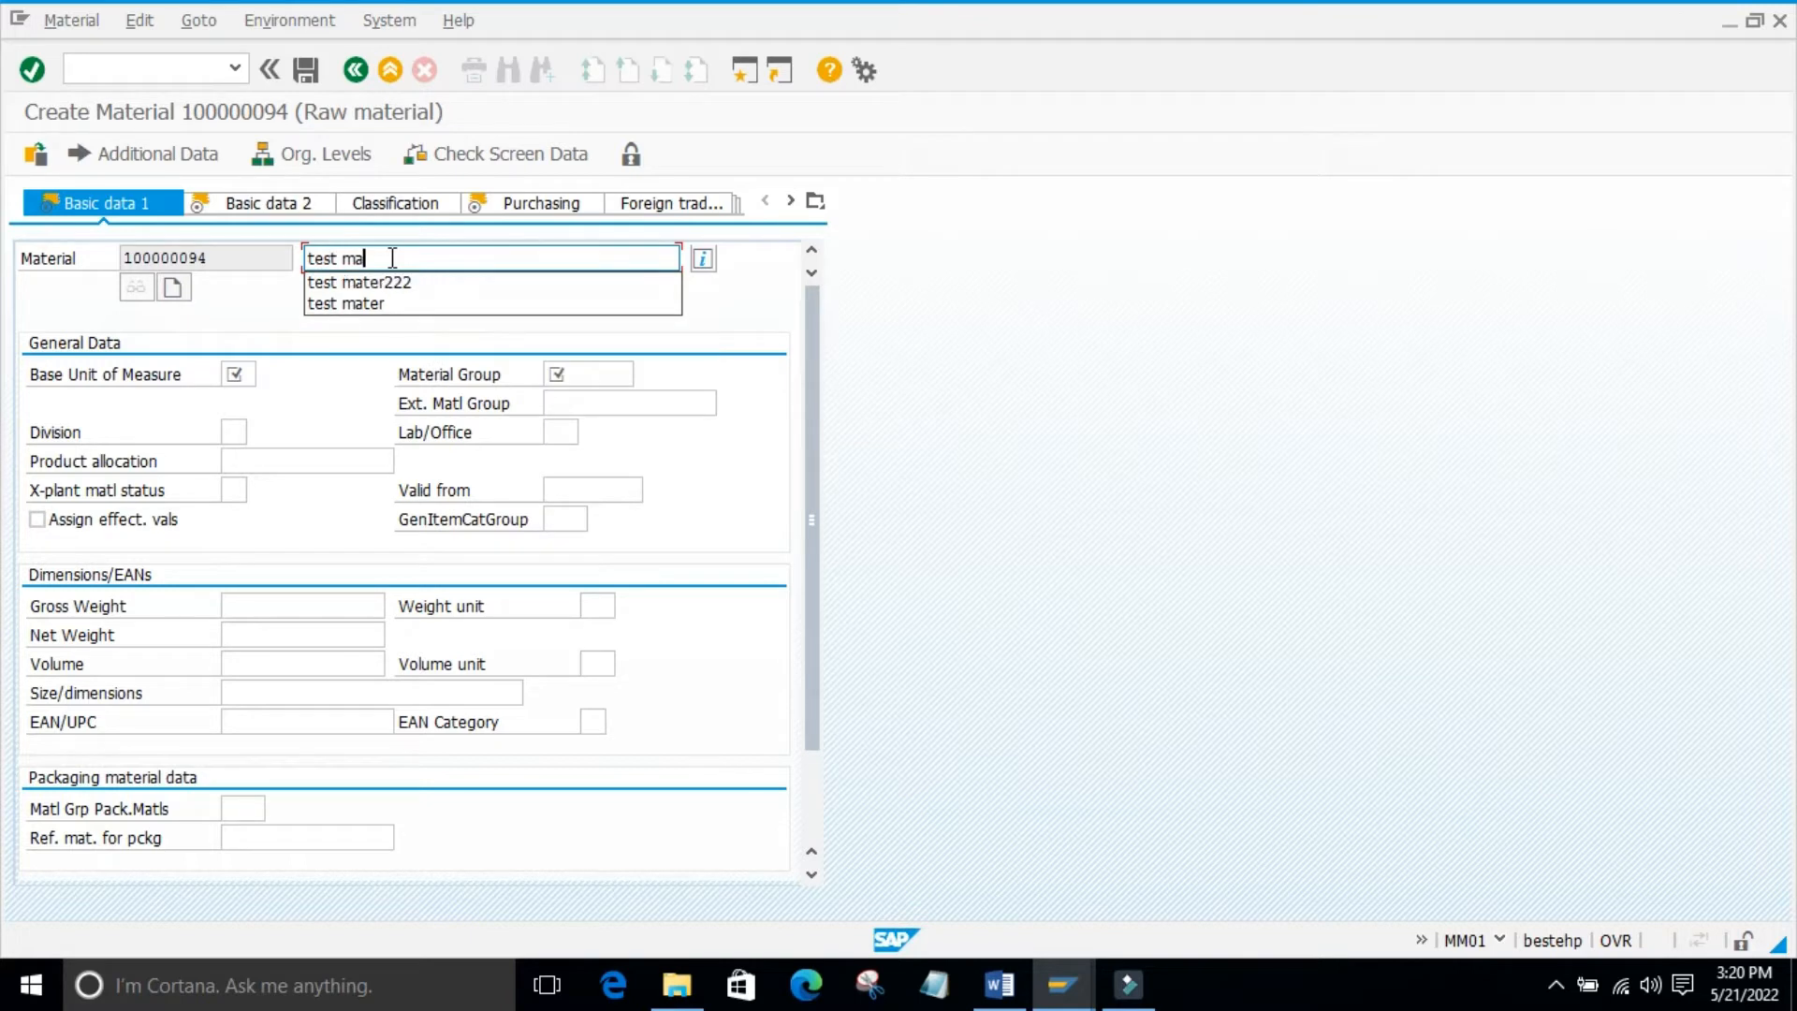
type("t r")
key("BackSpace")
type("for shipp instr")
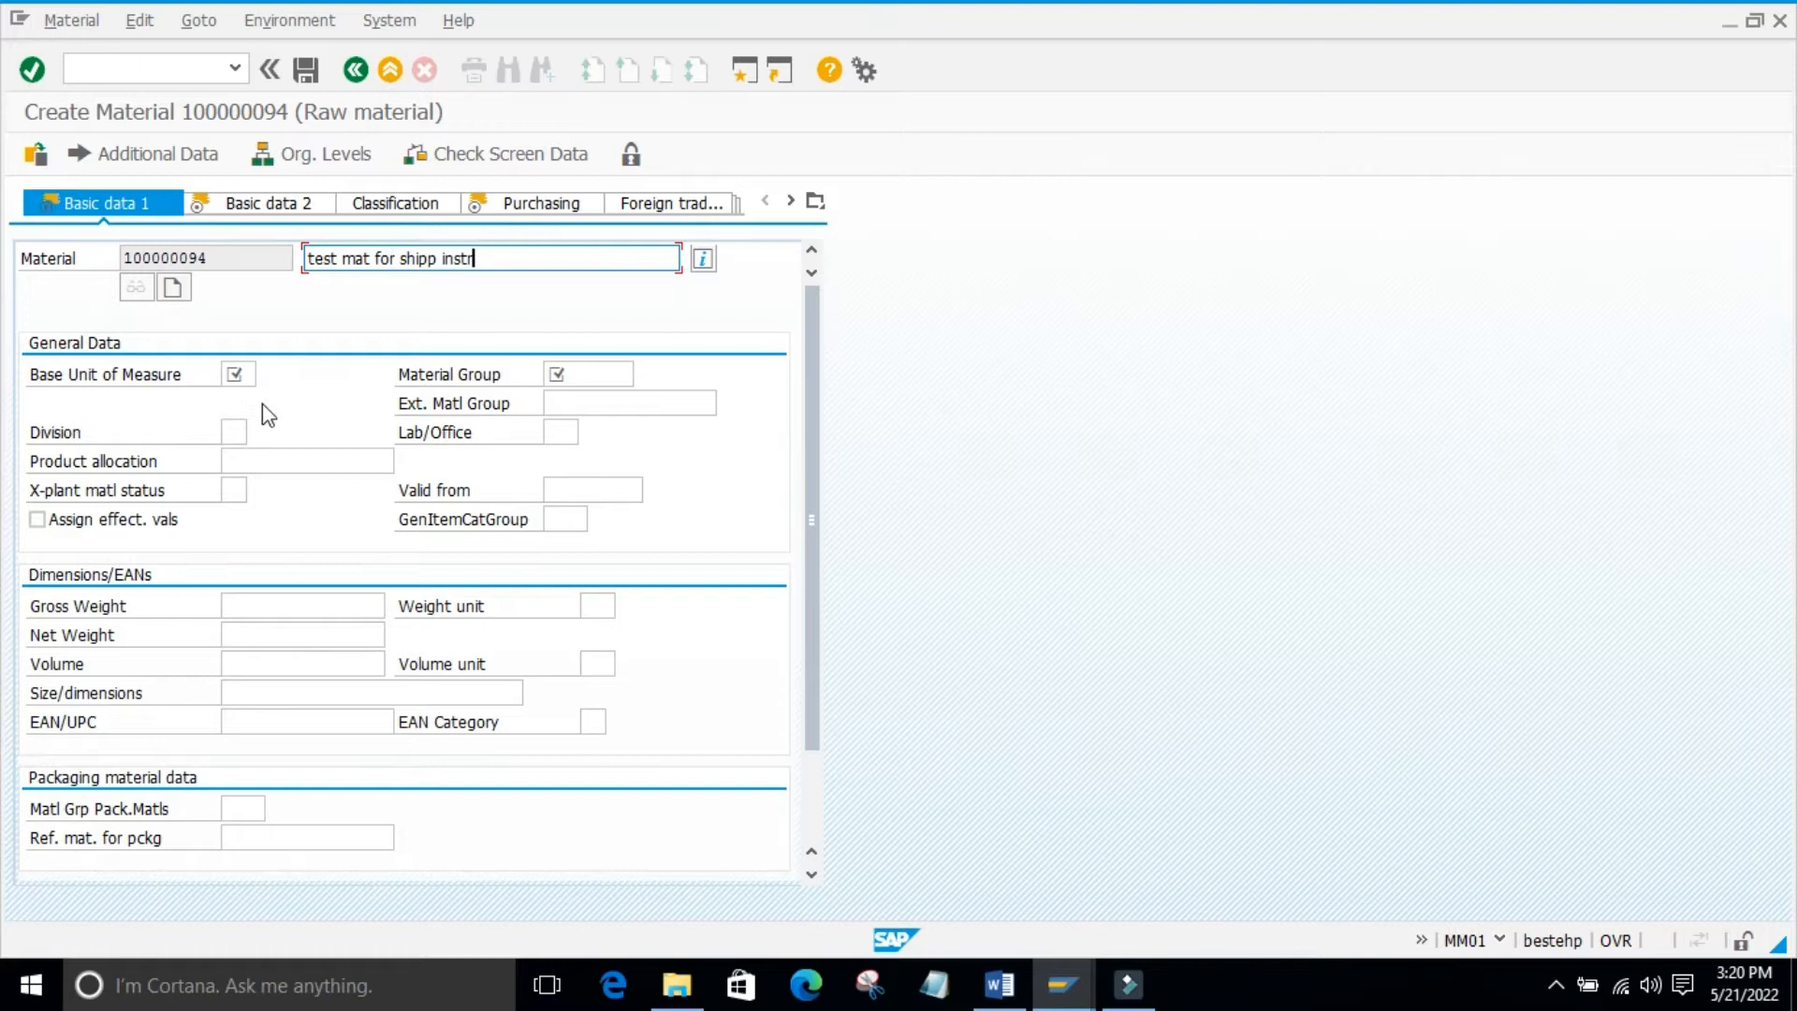
Set the base unit of measure to ea and the material group to 000000003, and continue to the Purchasing view
left_click(236, 375)
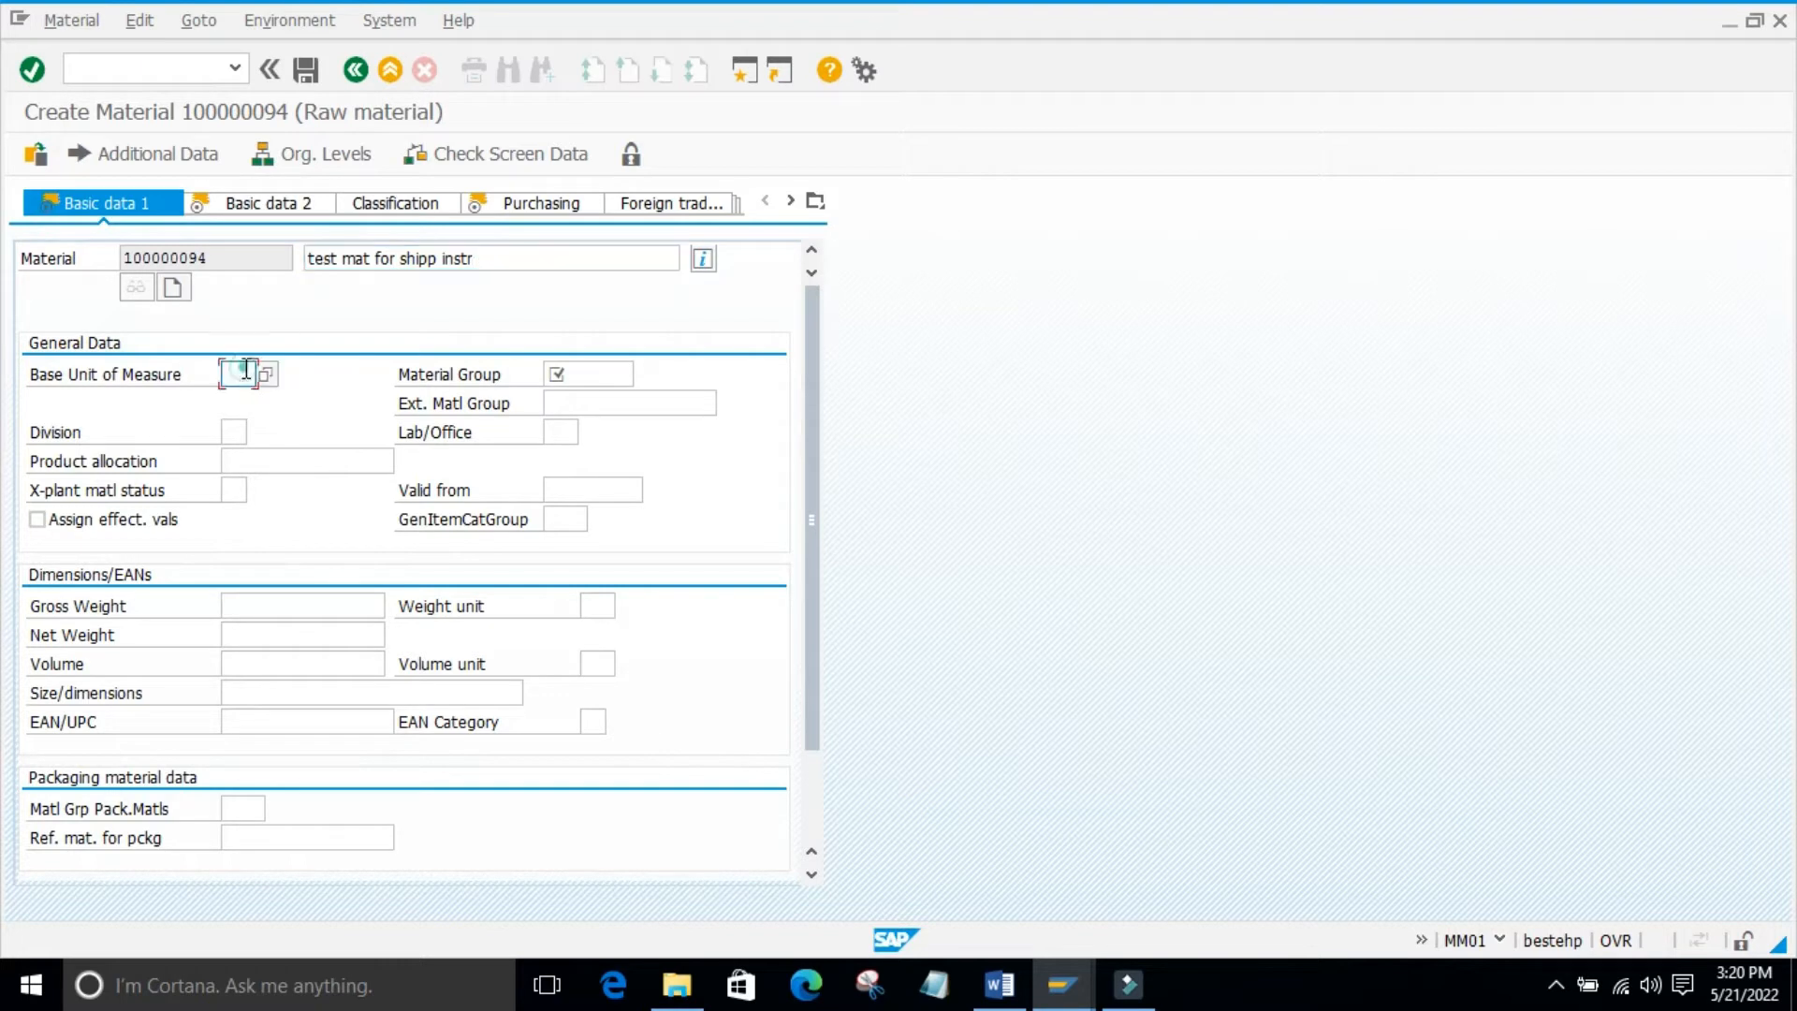
left_click(242, 394)
left_click(589, 375)
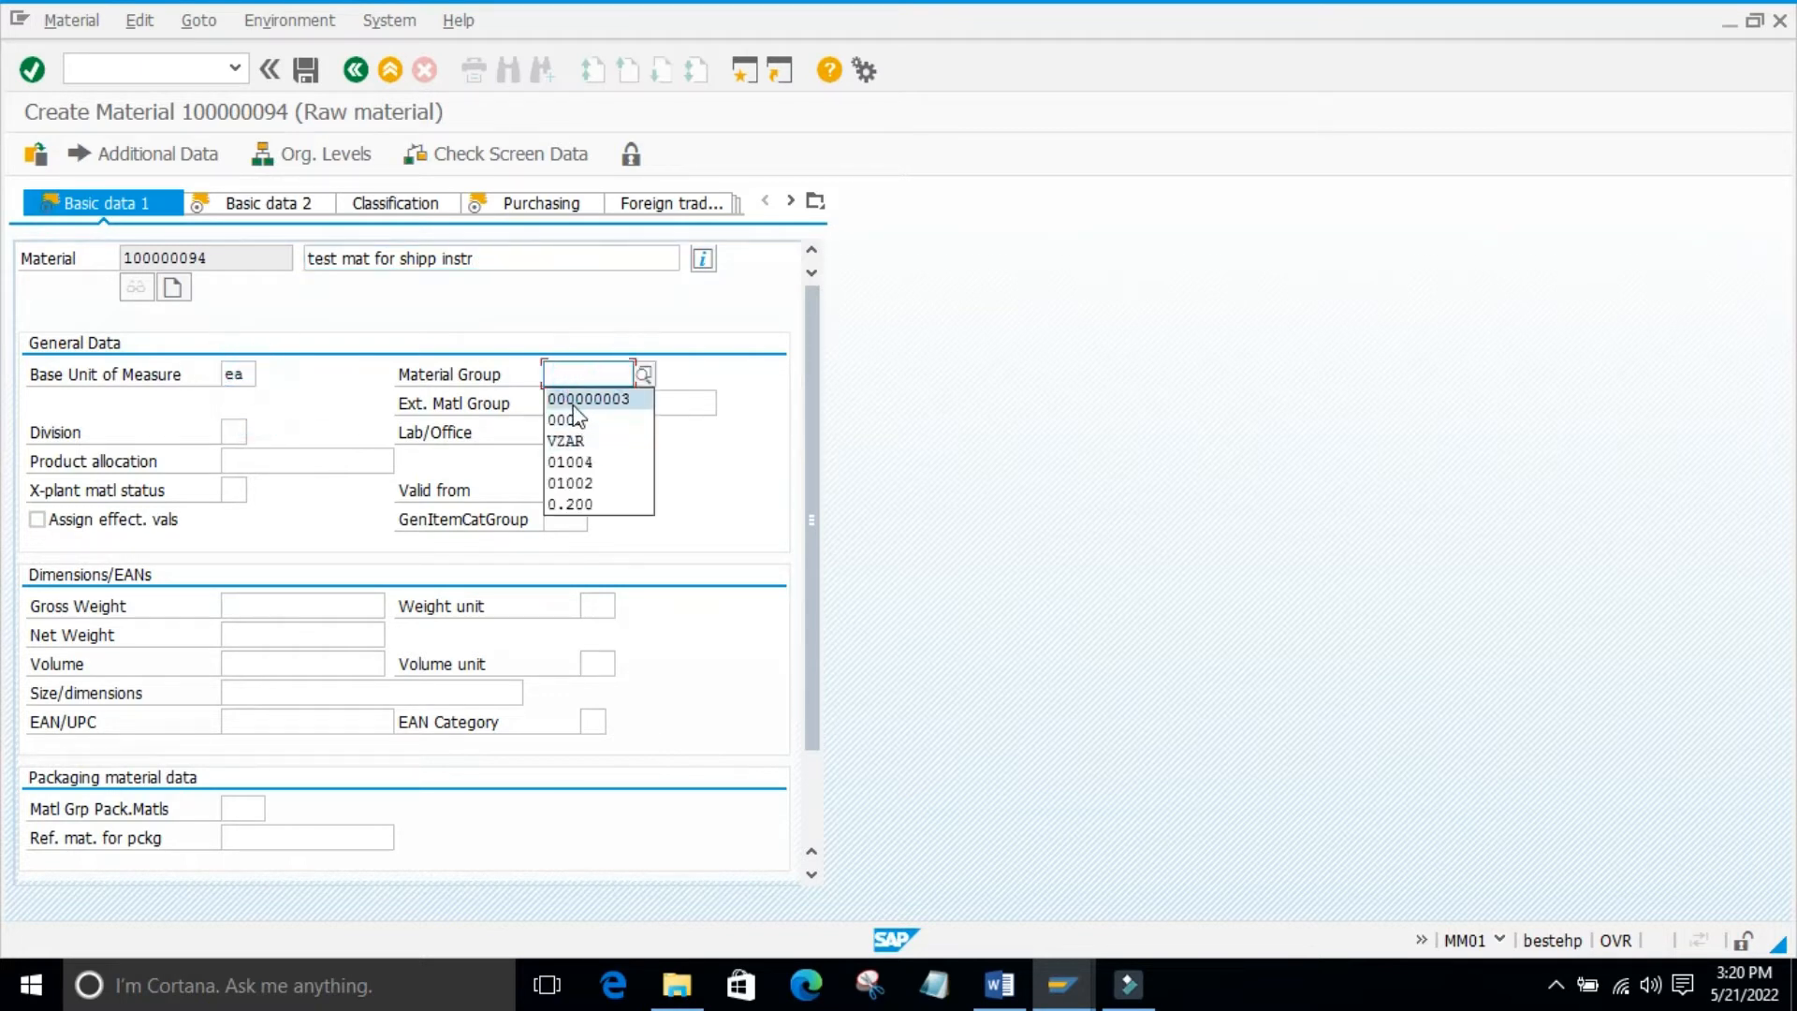
left_click(576, 398)
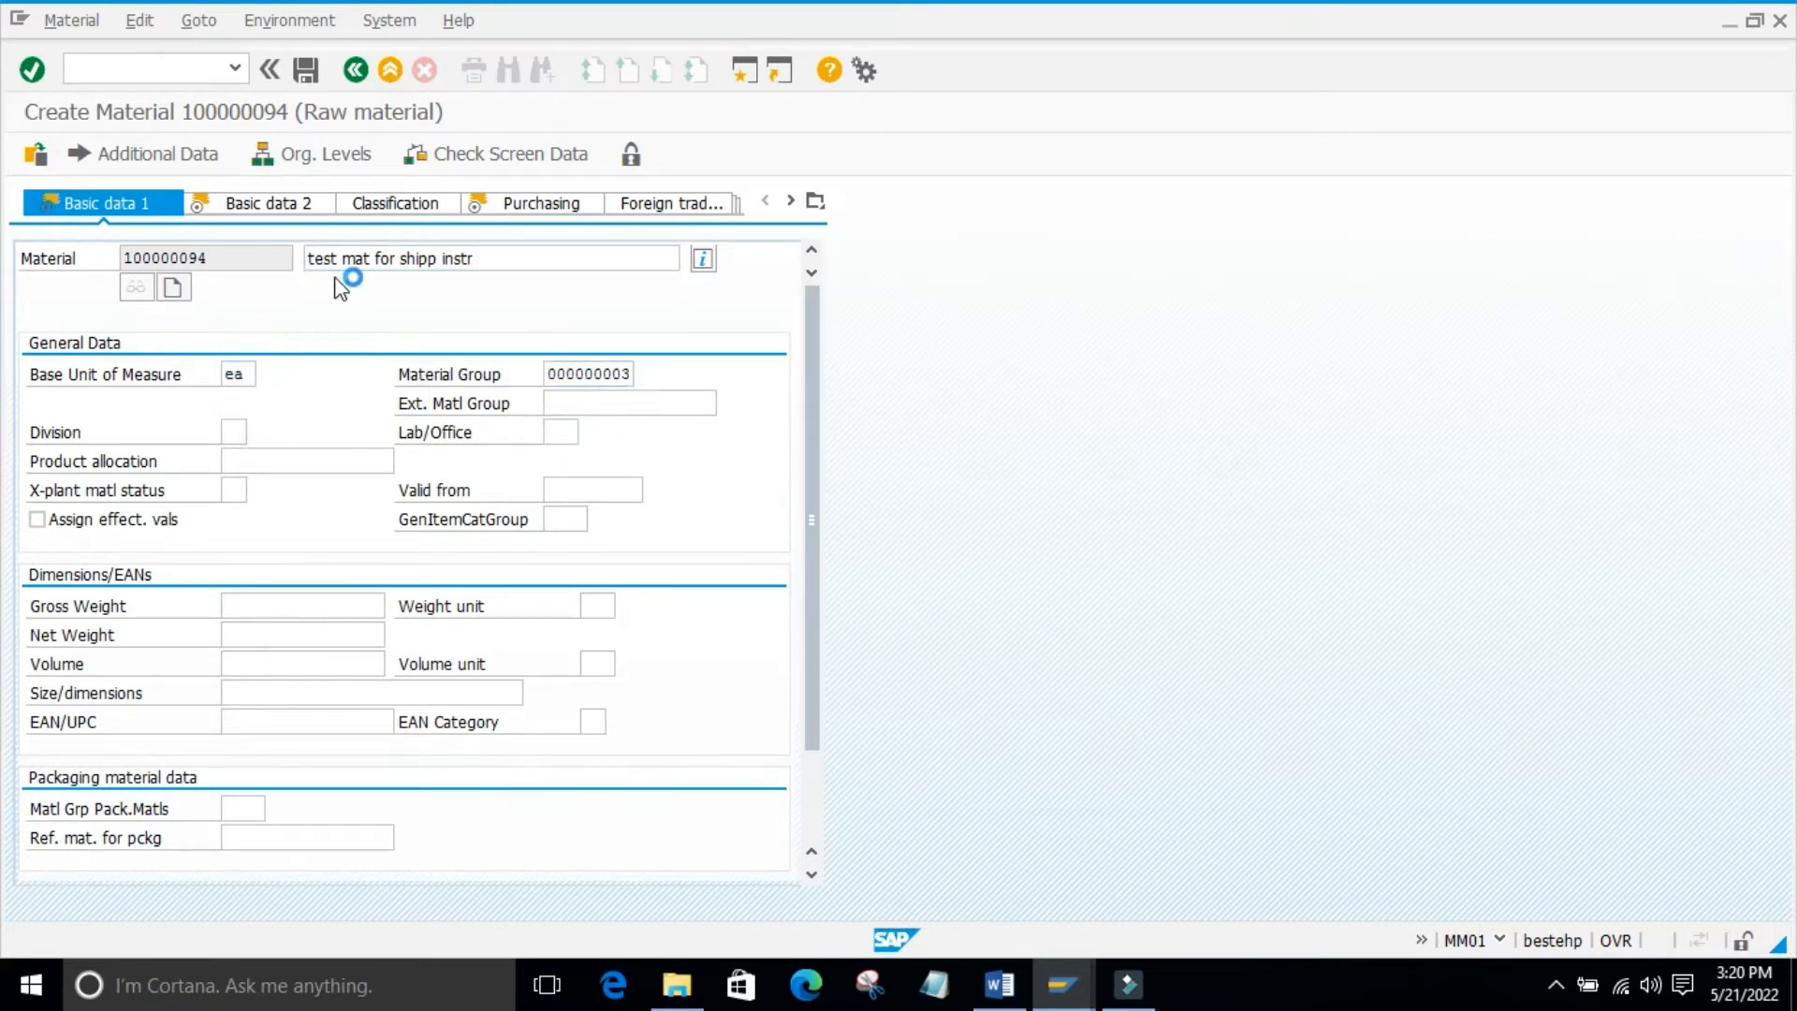
key("Return")
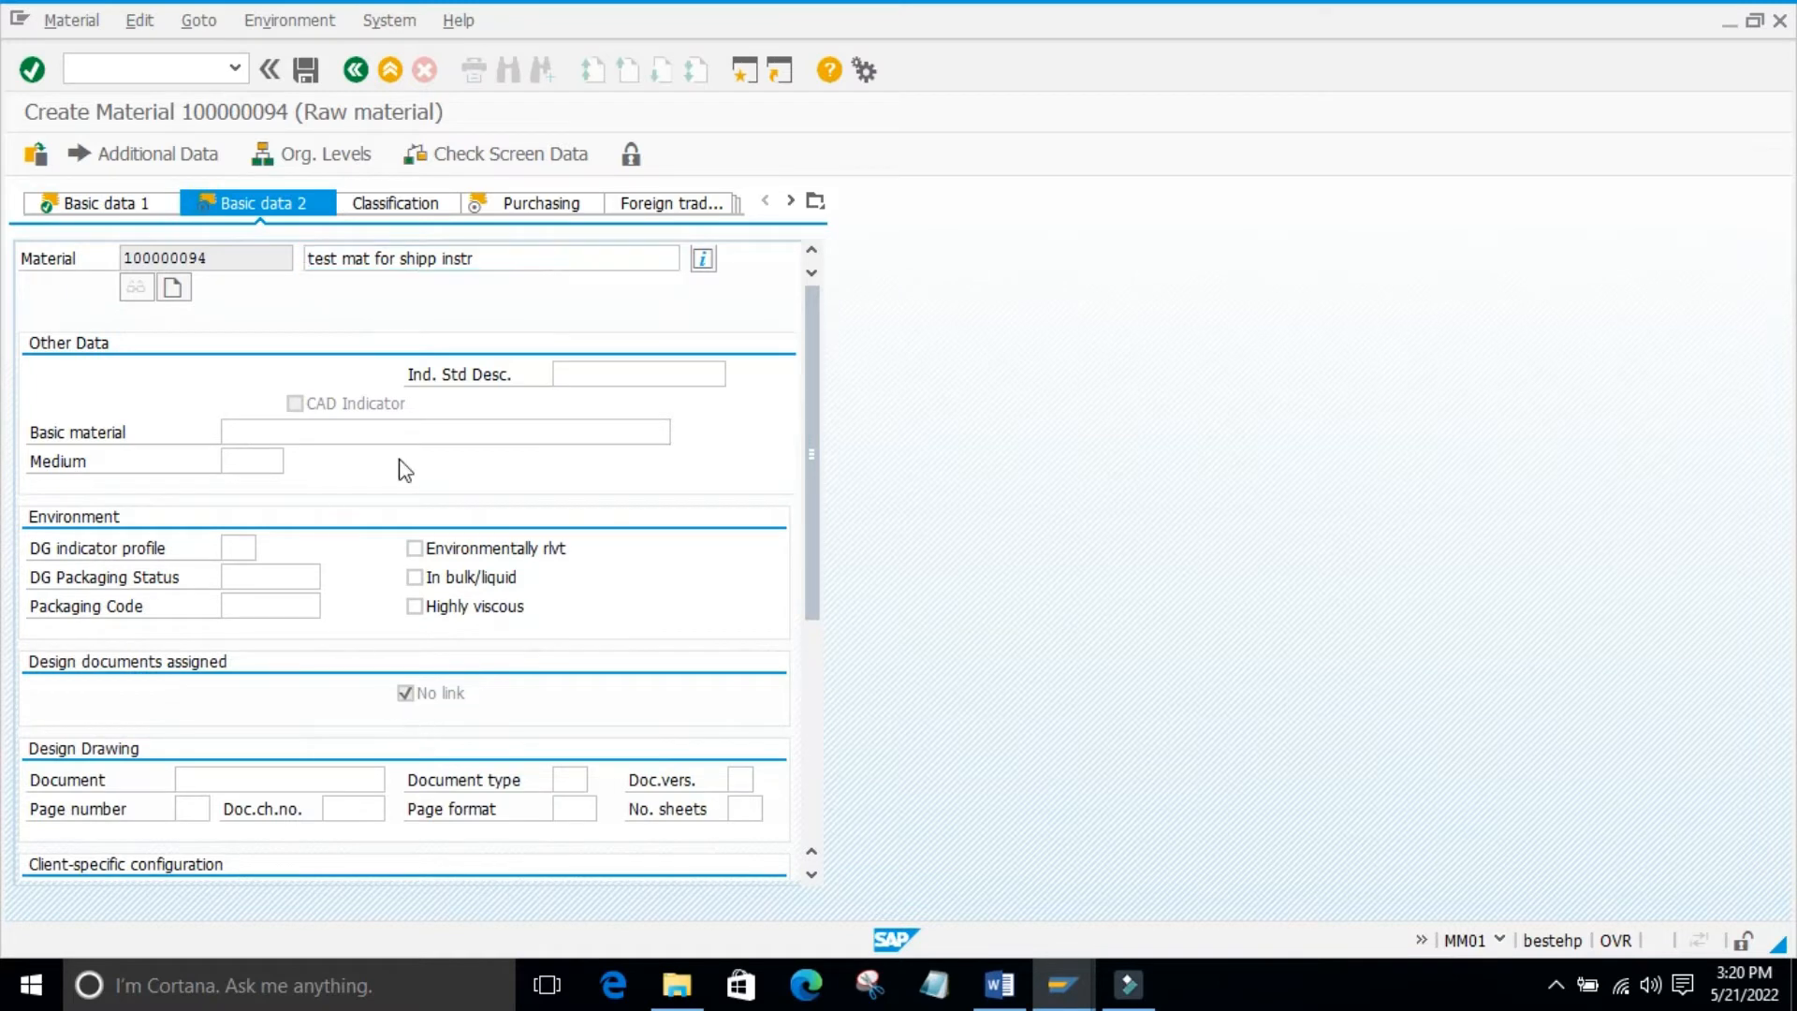
key("Return")
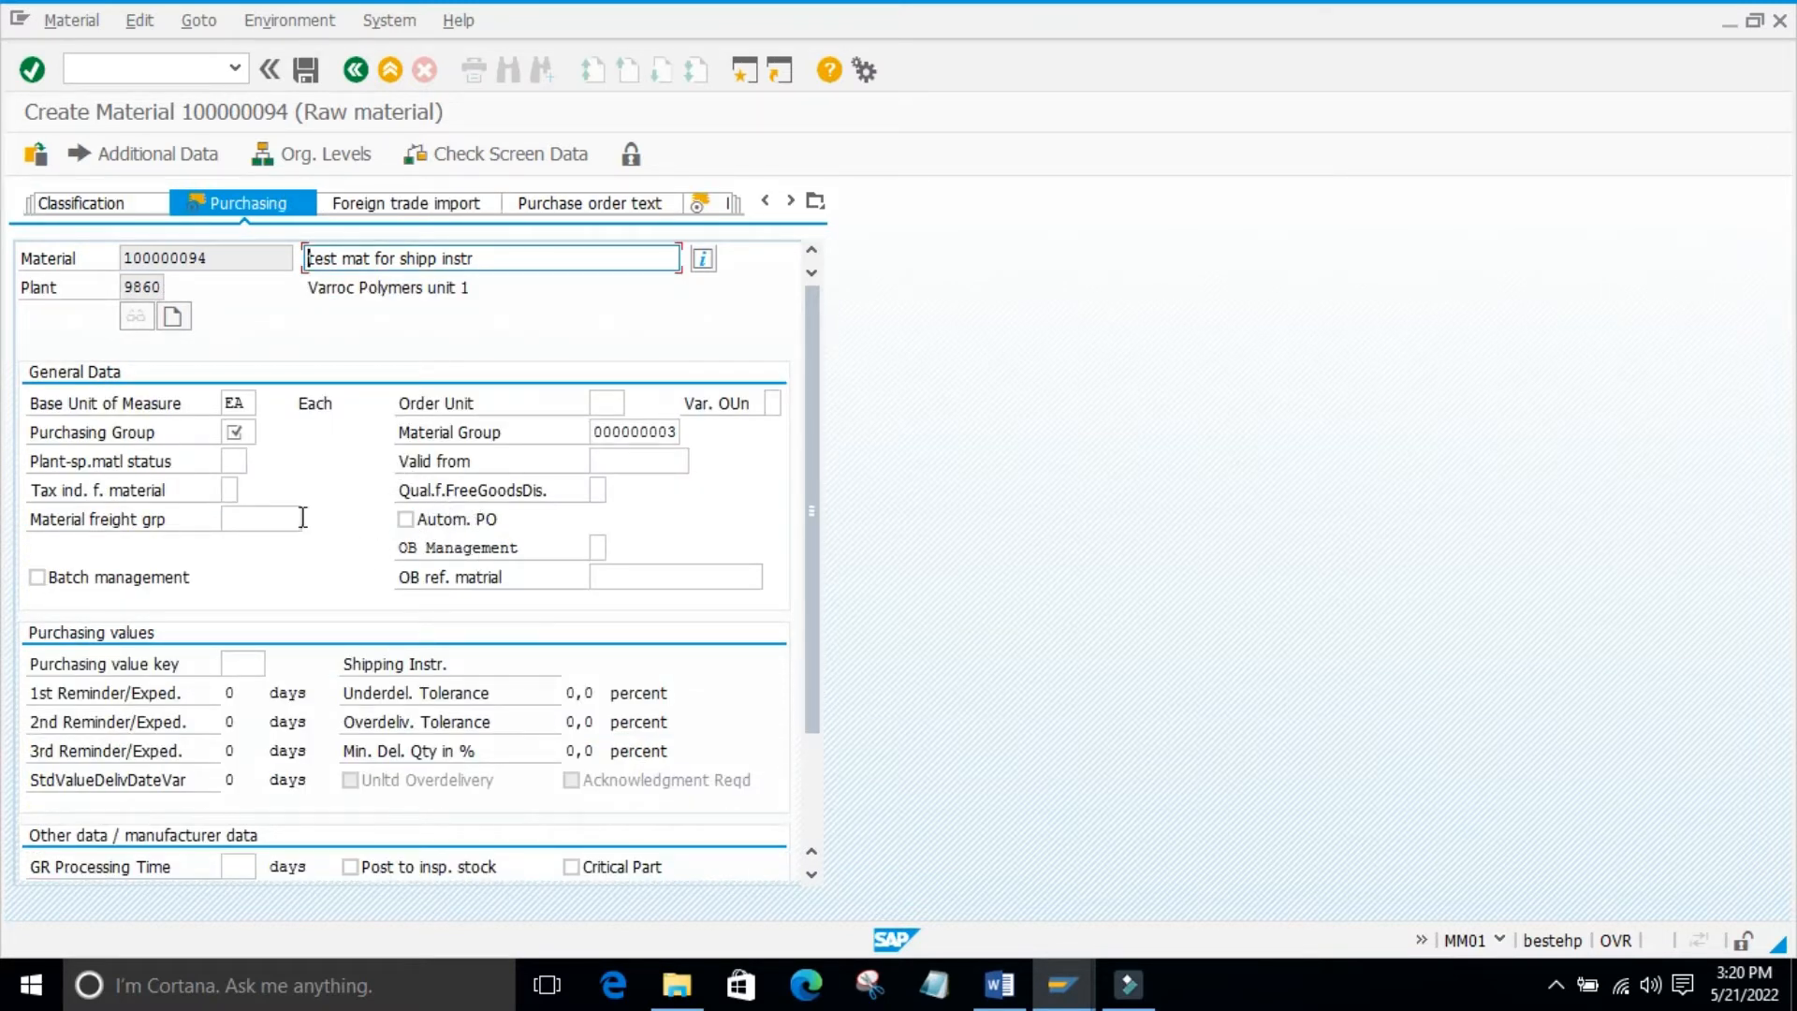
Find the Shipping Instr. field under Purchasing values and list the possible entries for the purchasing value key
scroll(305, 518, "down", 1)
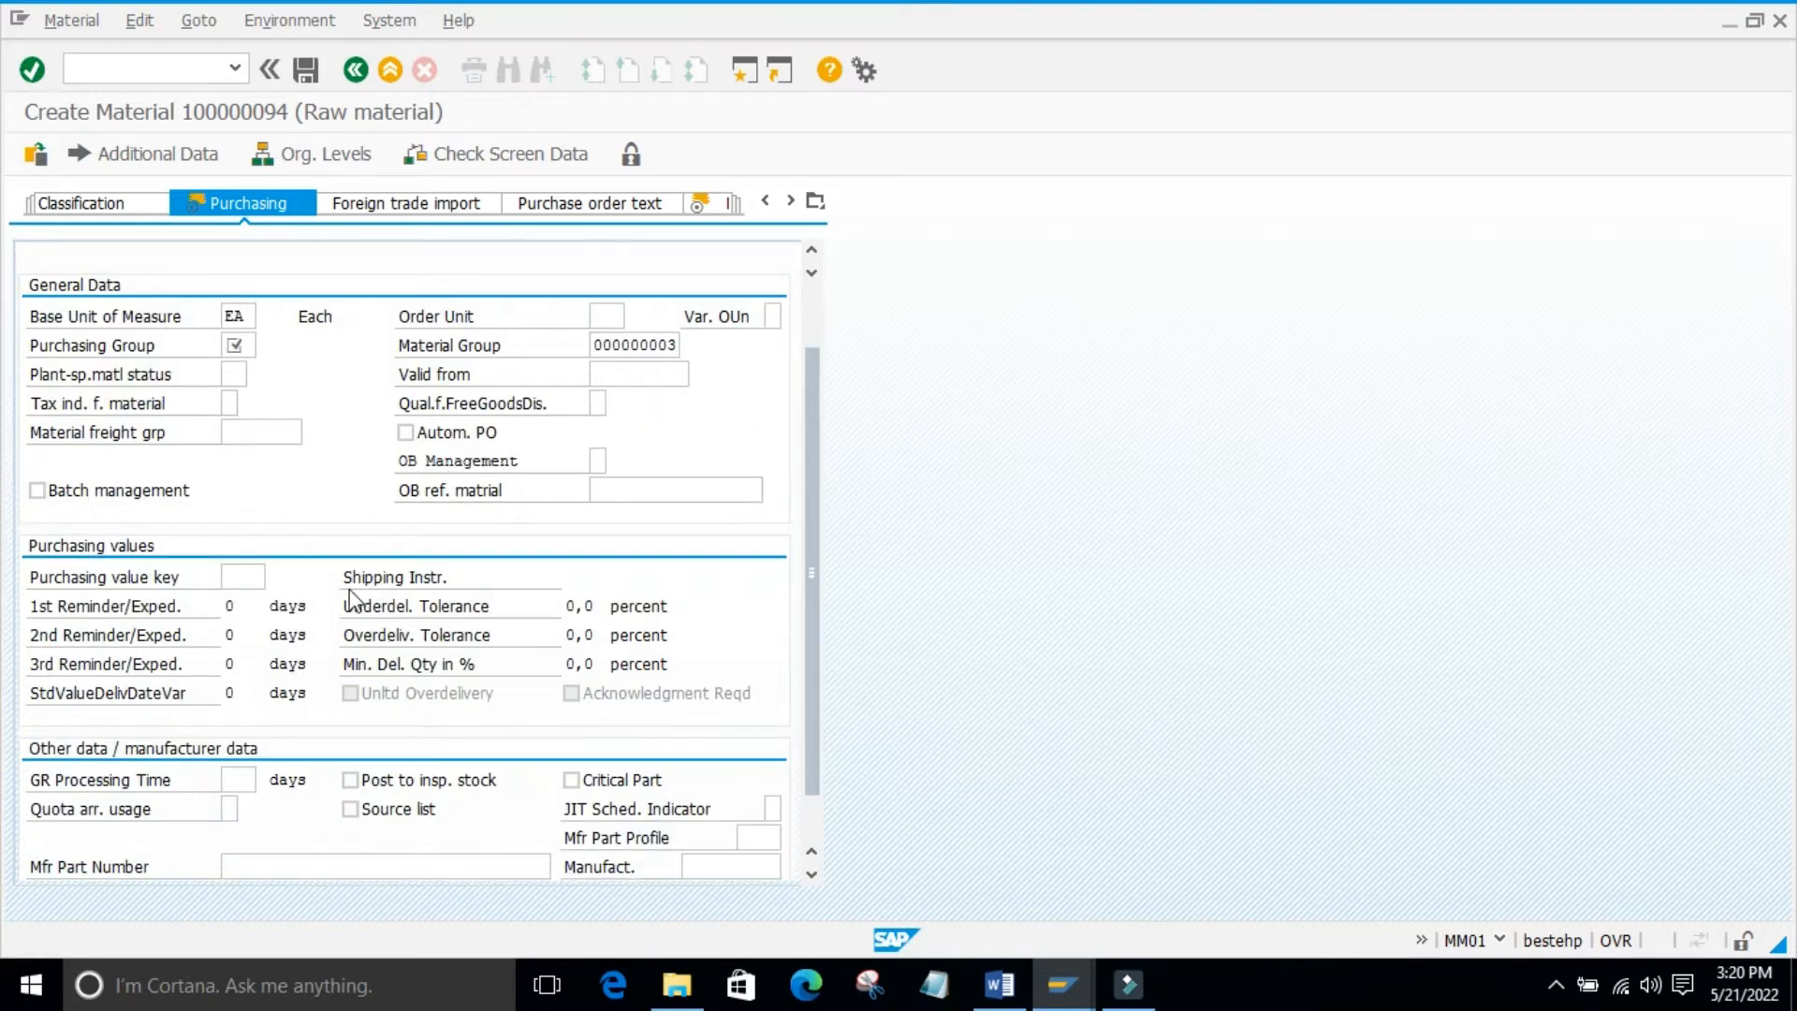
left_click(417, 577)
scroll(434, 580, "down", 1)
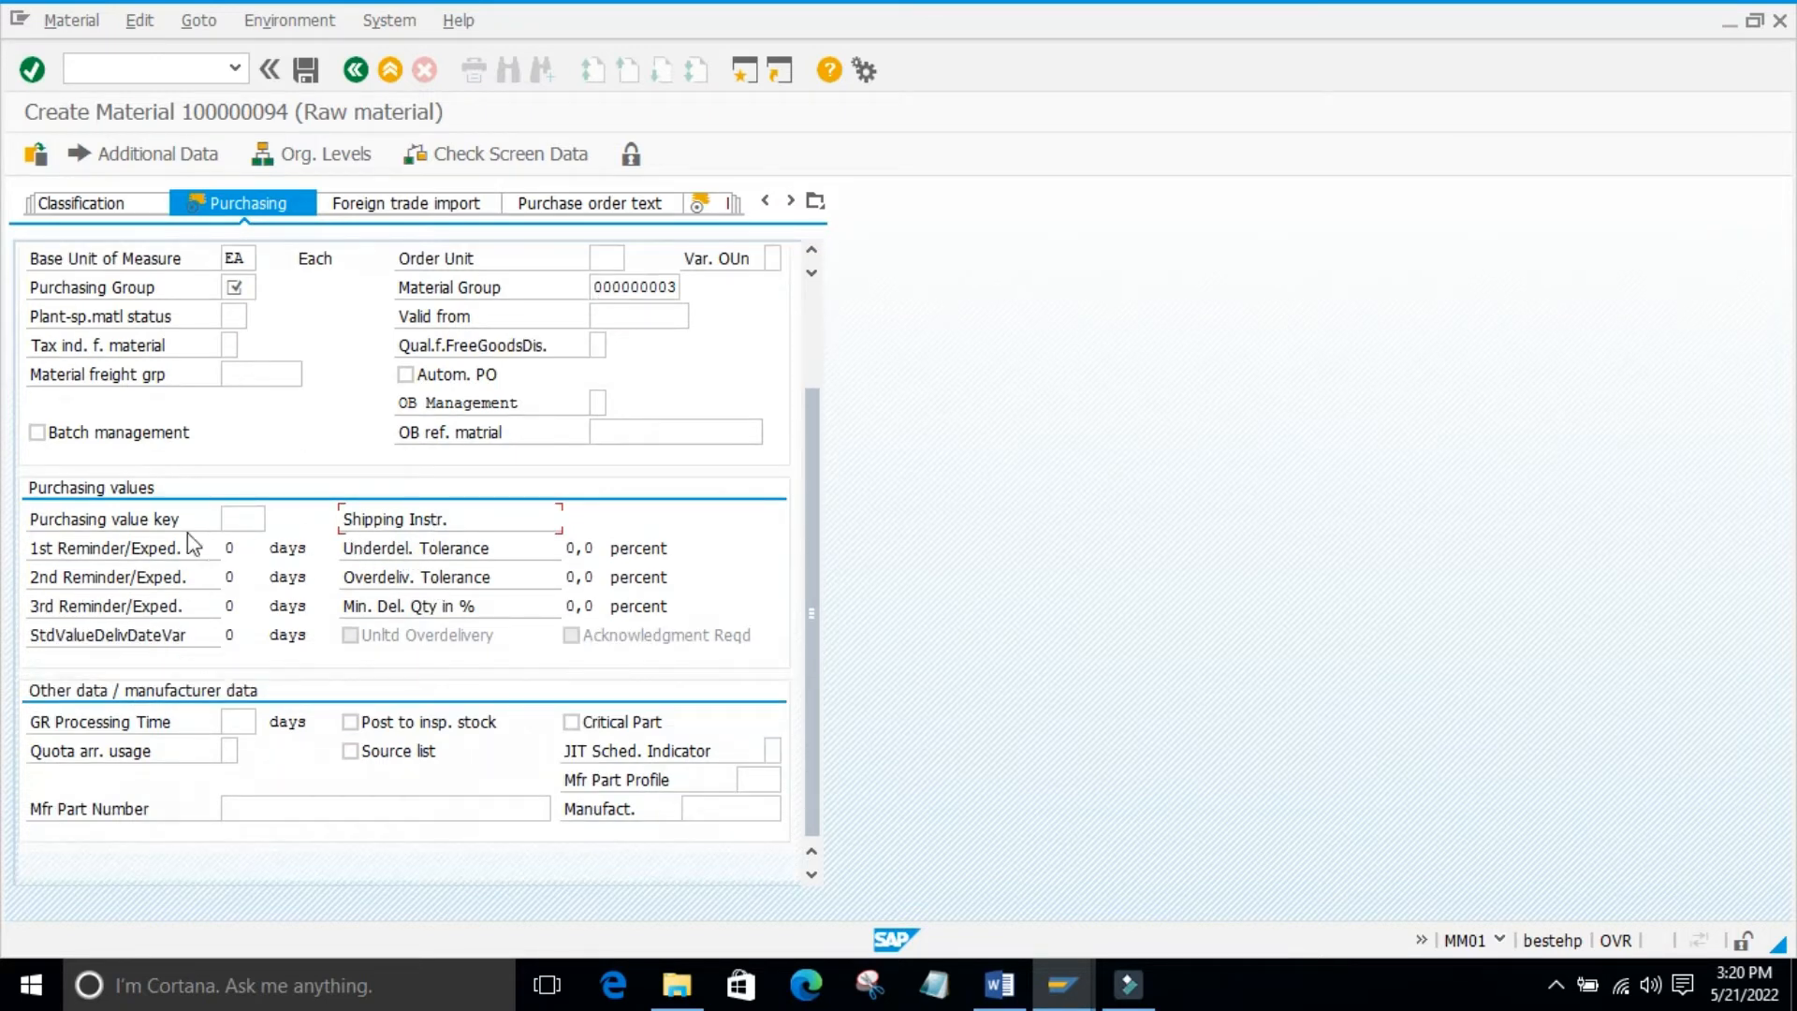
left_click(245, 517)
left_click(274, 520)
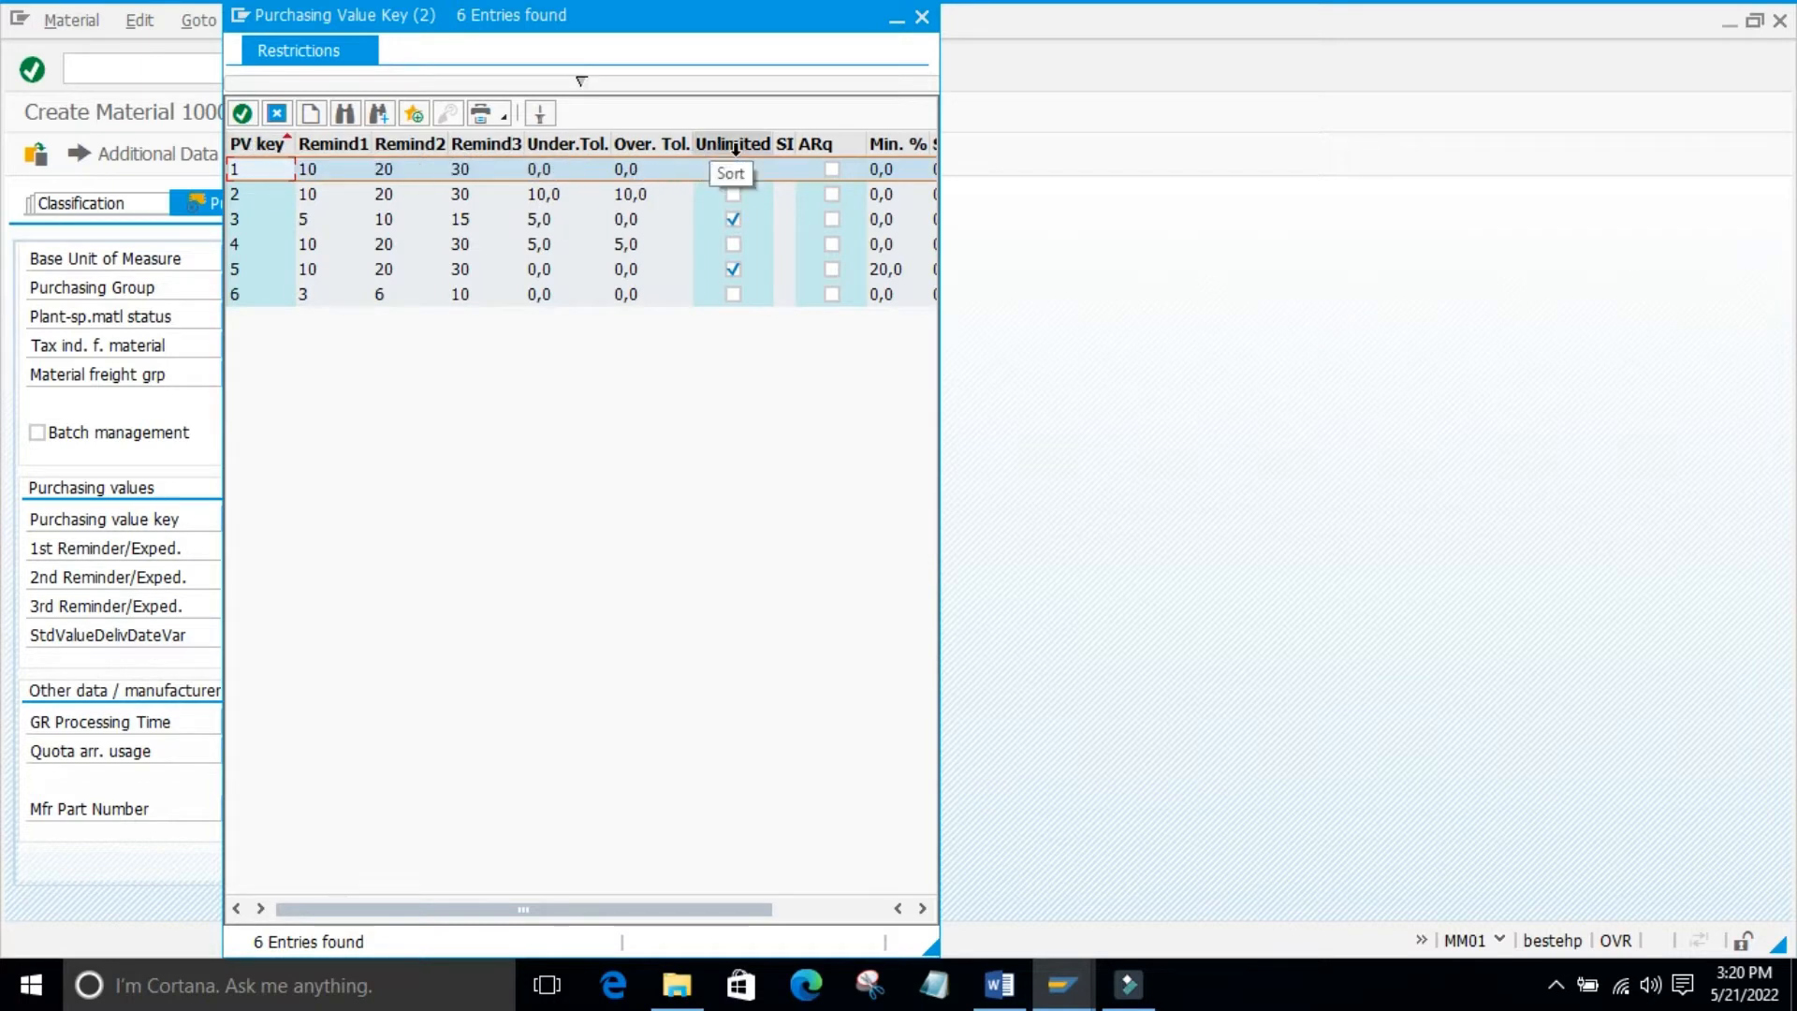
Widen the SI column in the purchasing value key list and display the help text explaining that column
left_click_drag(760, 910, 950, 922)
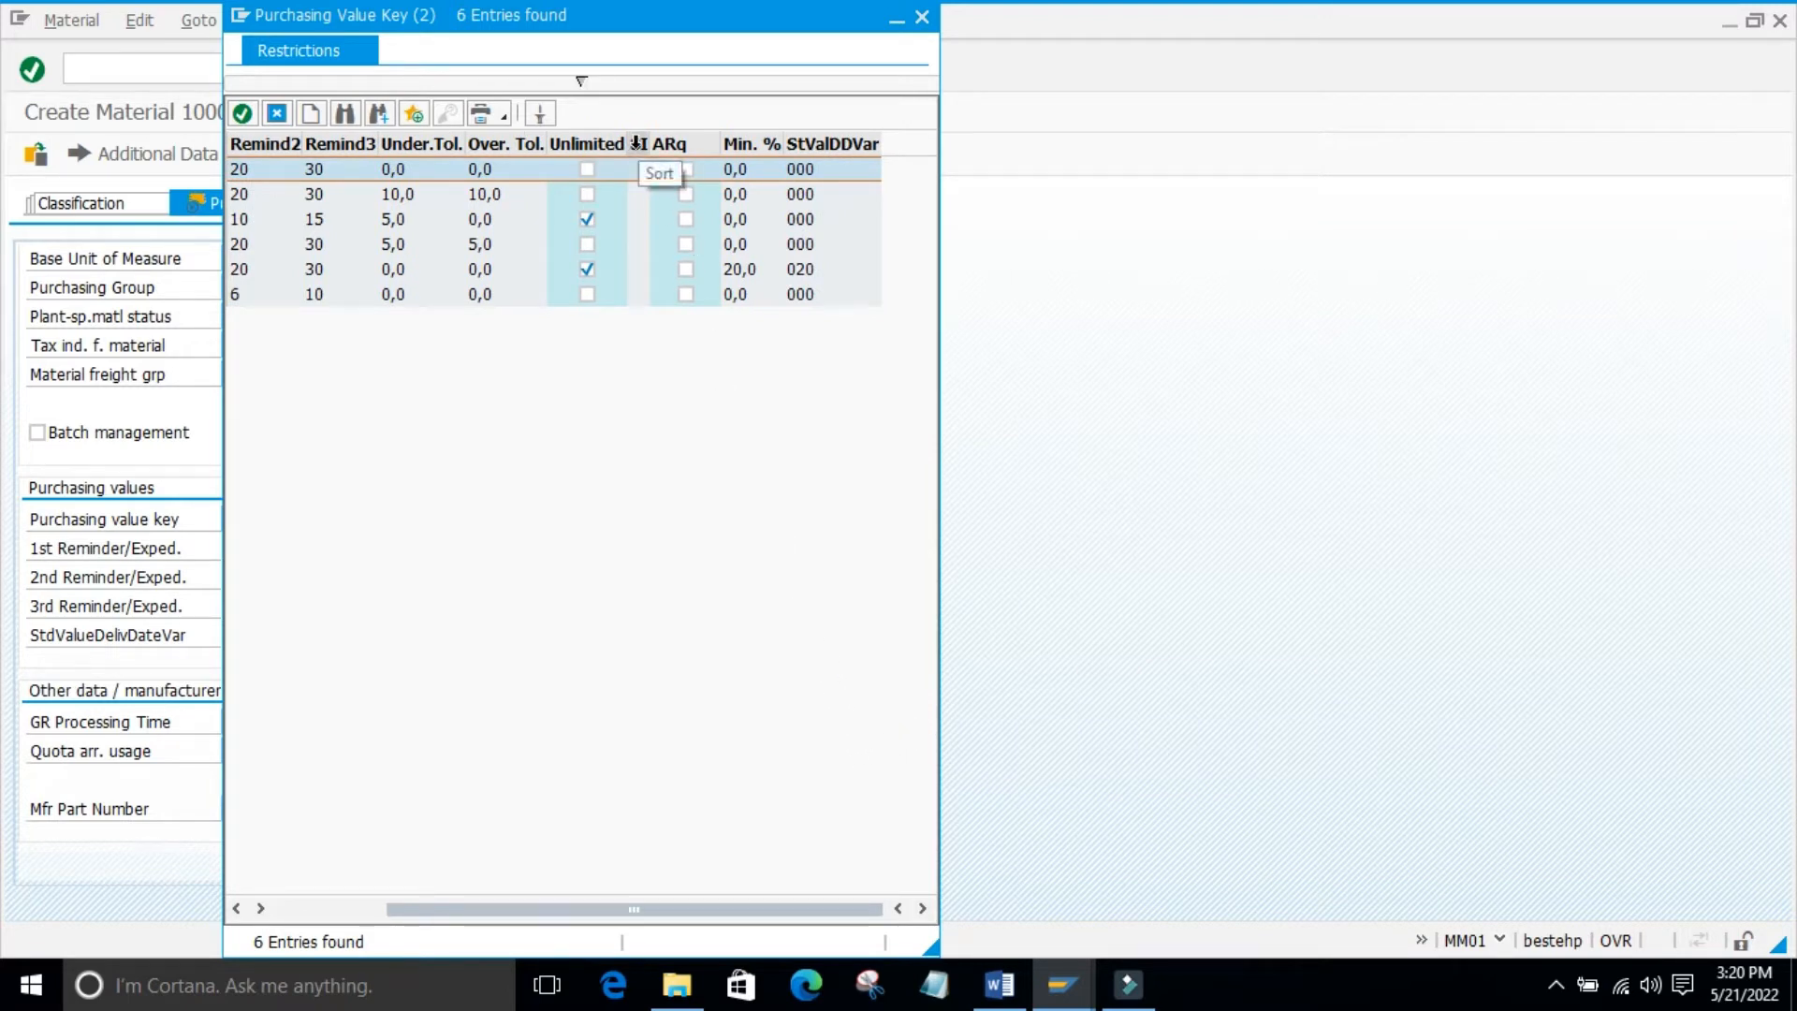
left_click_drag(645, 143, 665, 143)
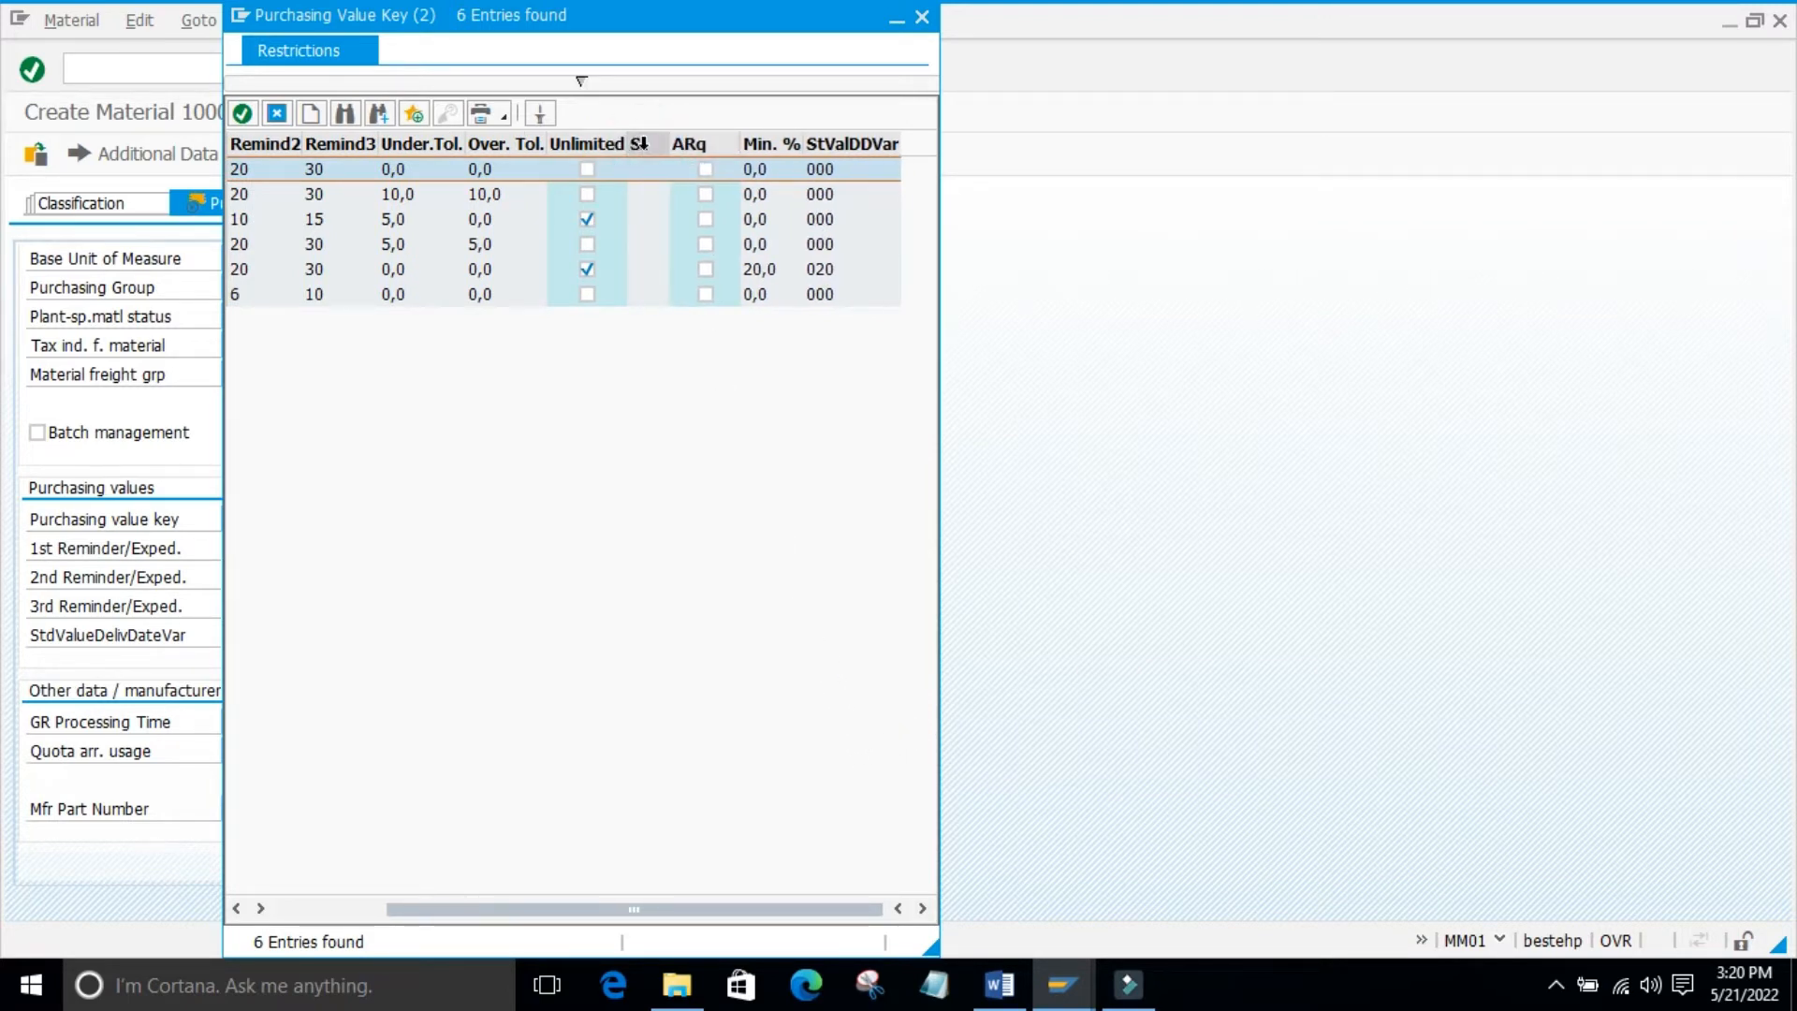
right_click(643, 144)
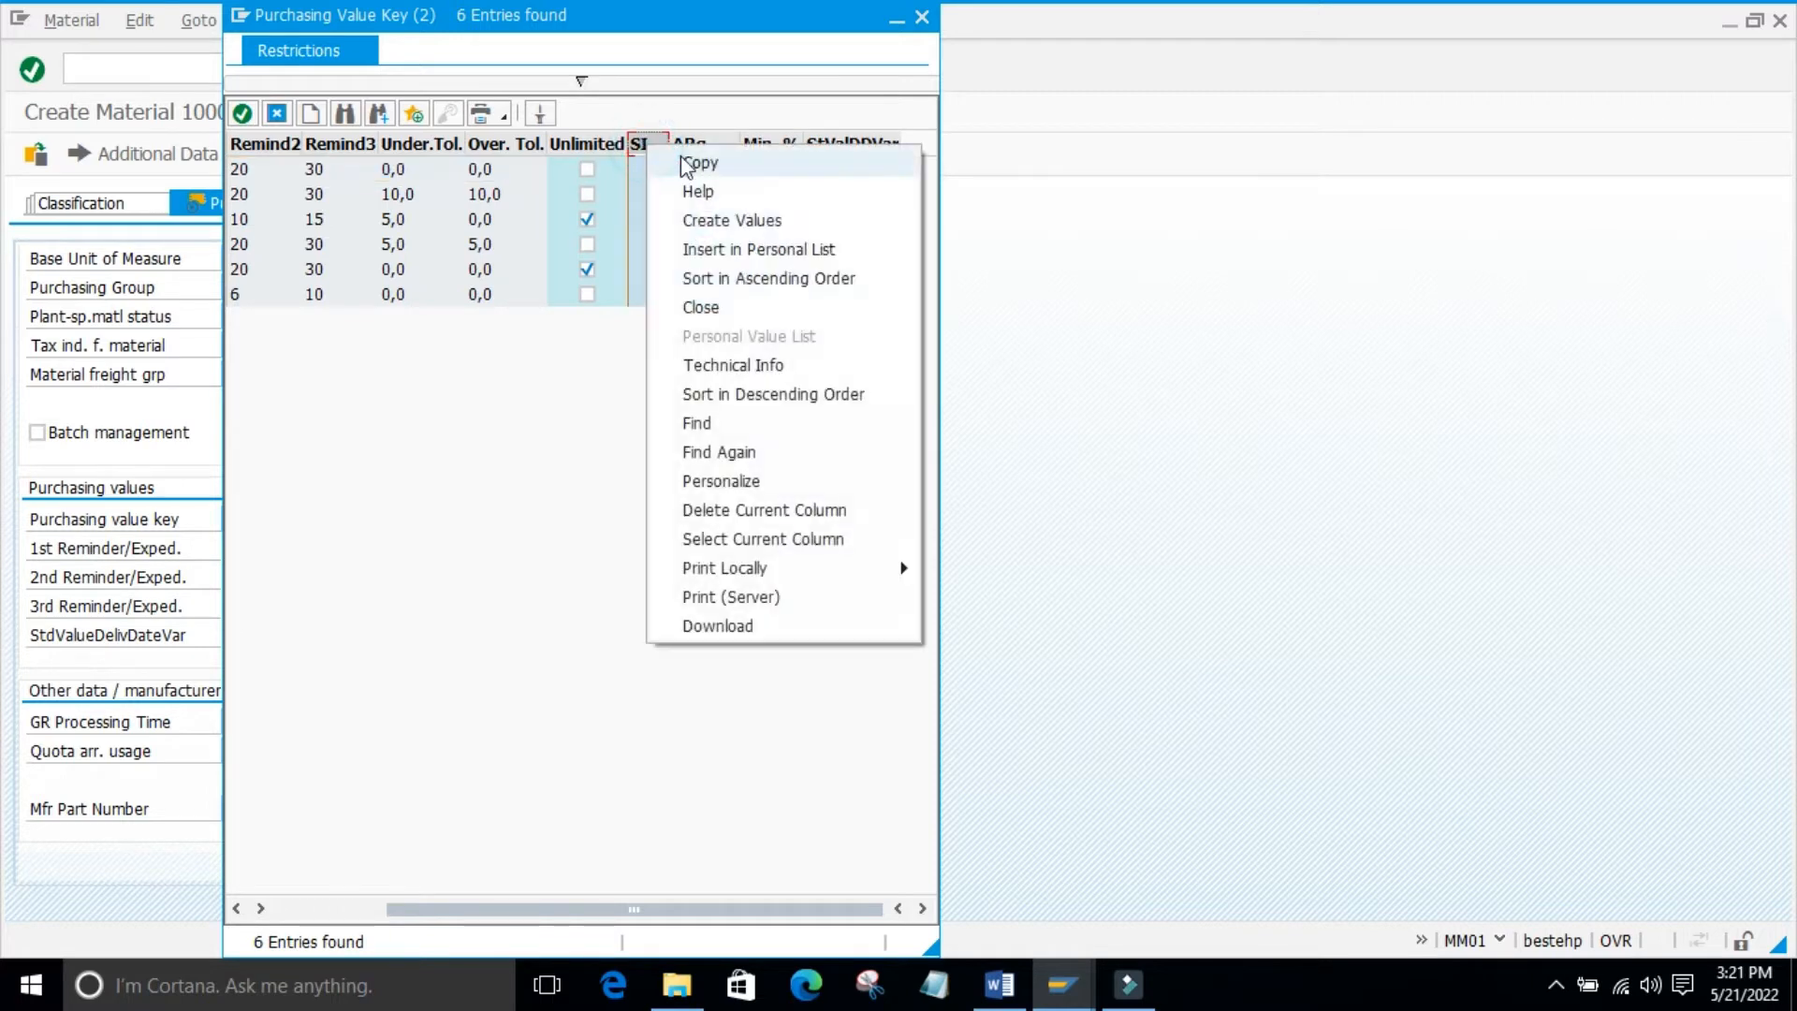
left_click(708, 193)
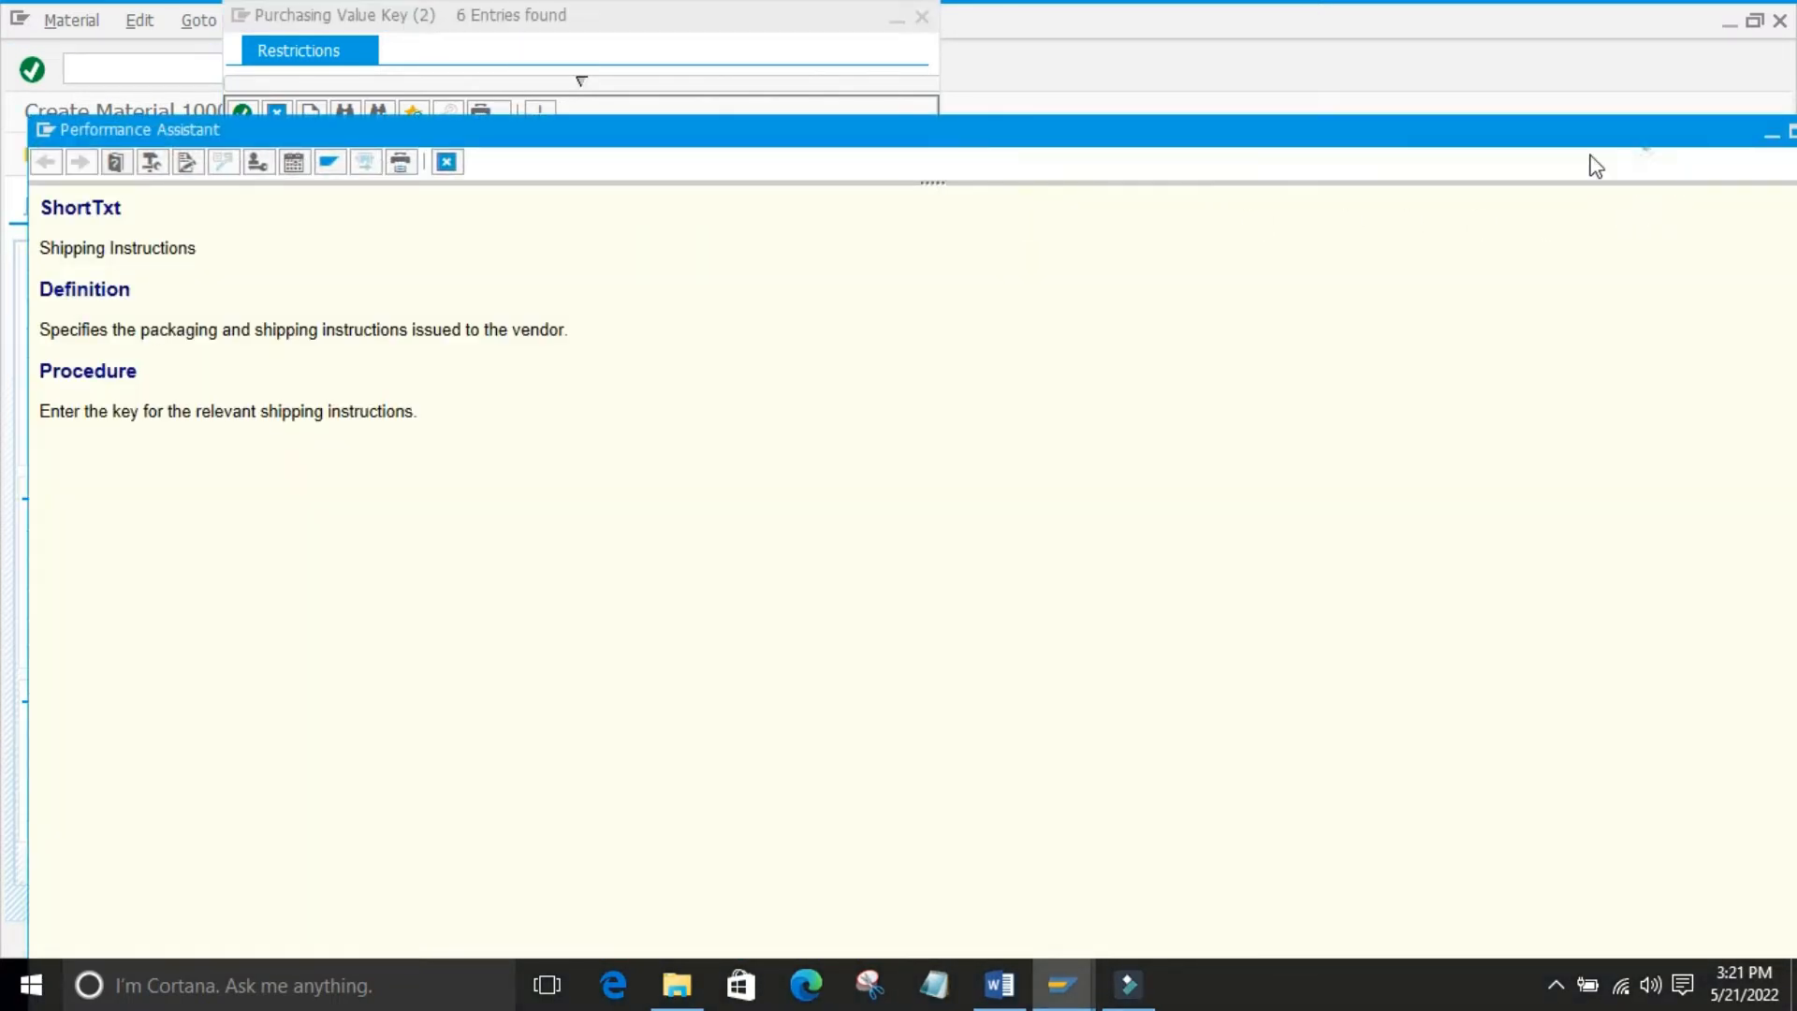
left_click_drag(1704, 132, 1616, 155)
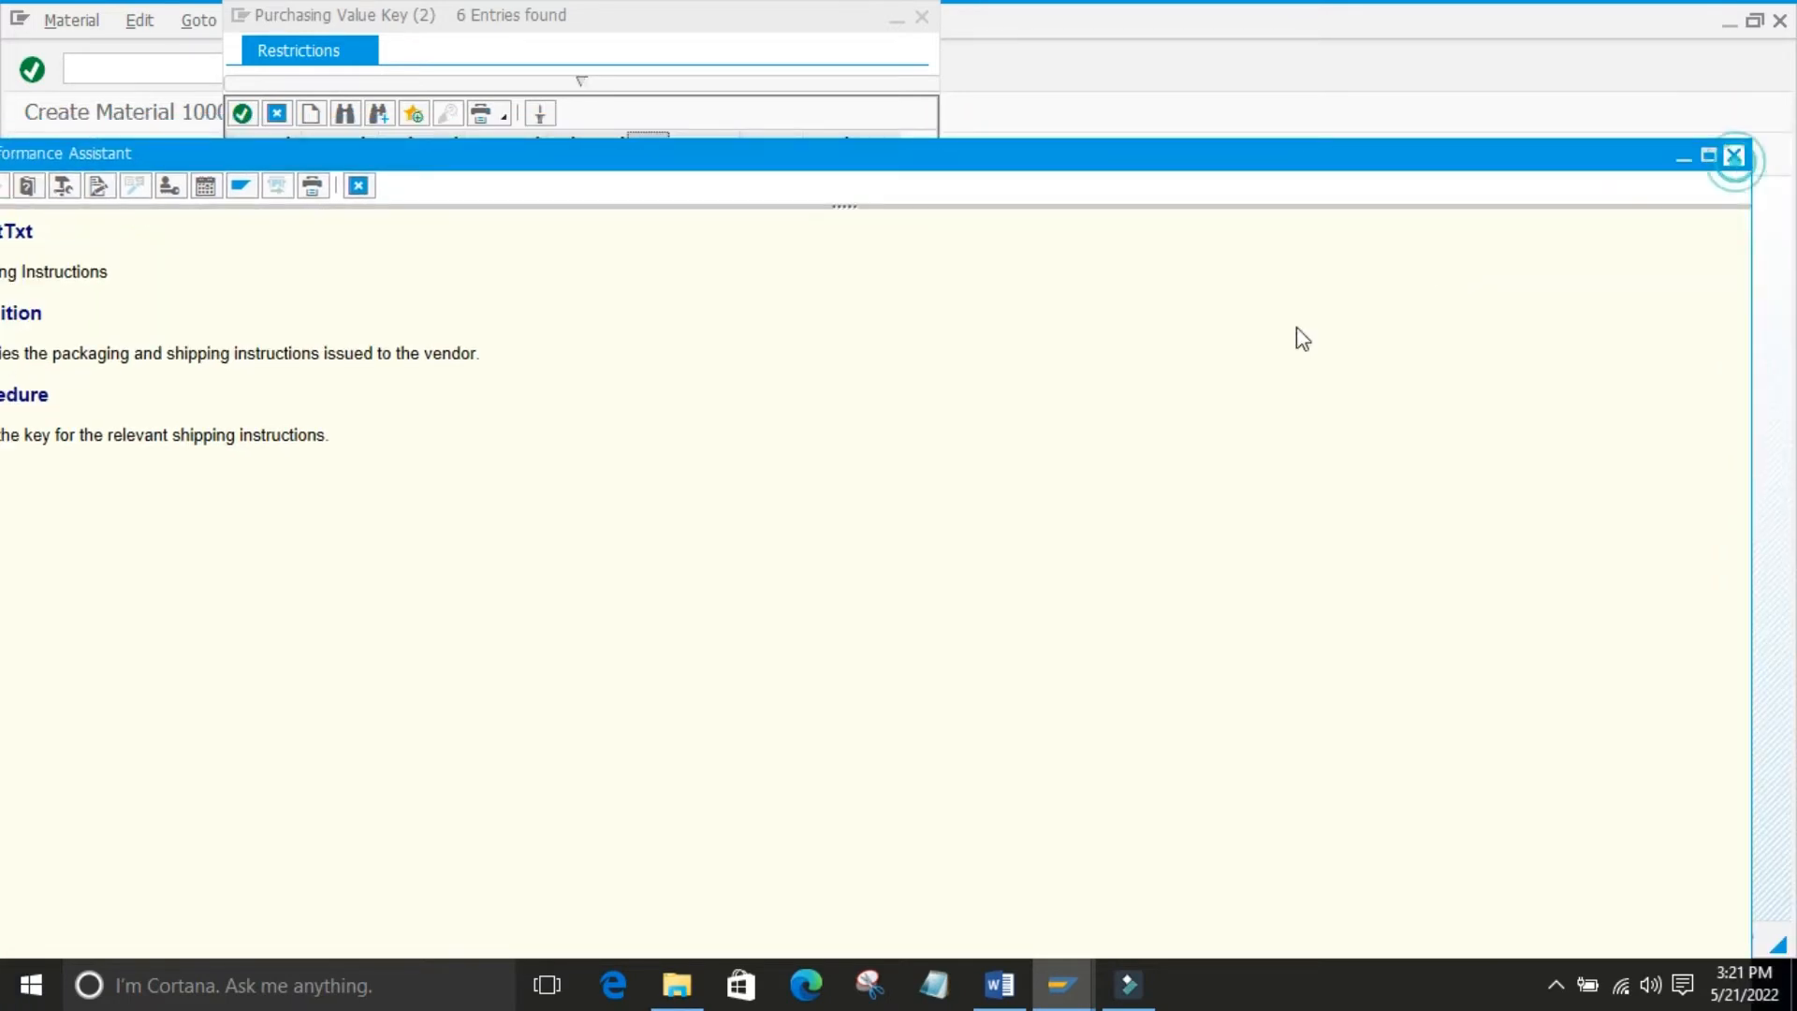
Close the value key list and display the details of purchasing value key 1 through Define Purchasing Value Keys in the Display IMG session
left_click(921, 19)
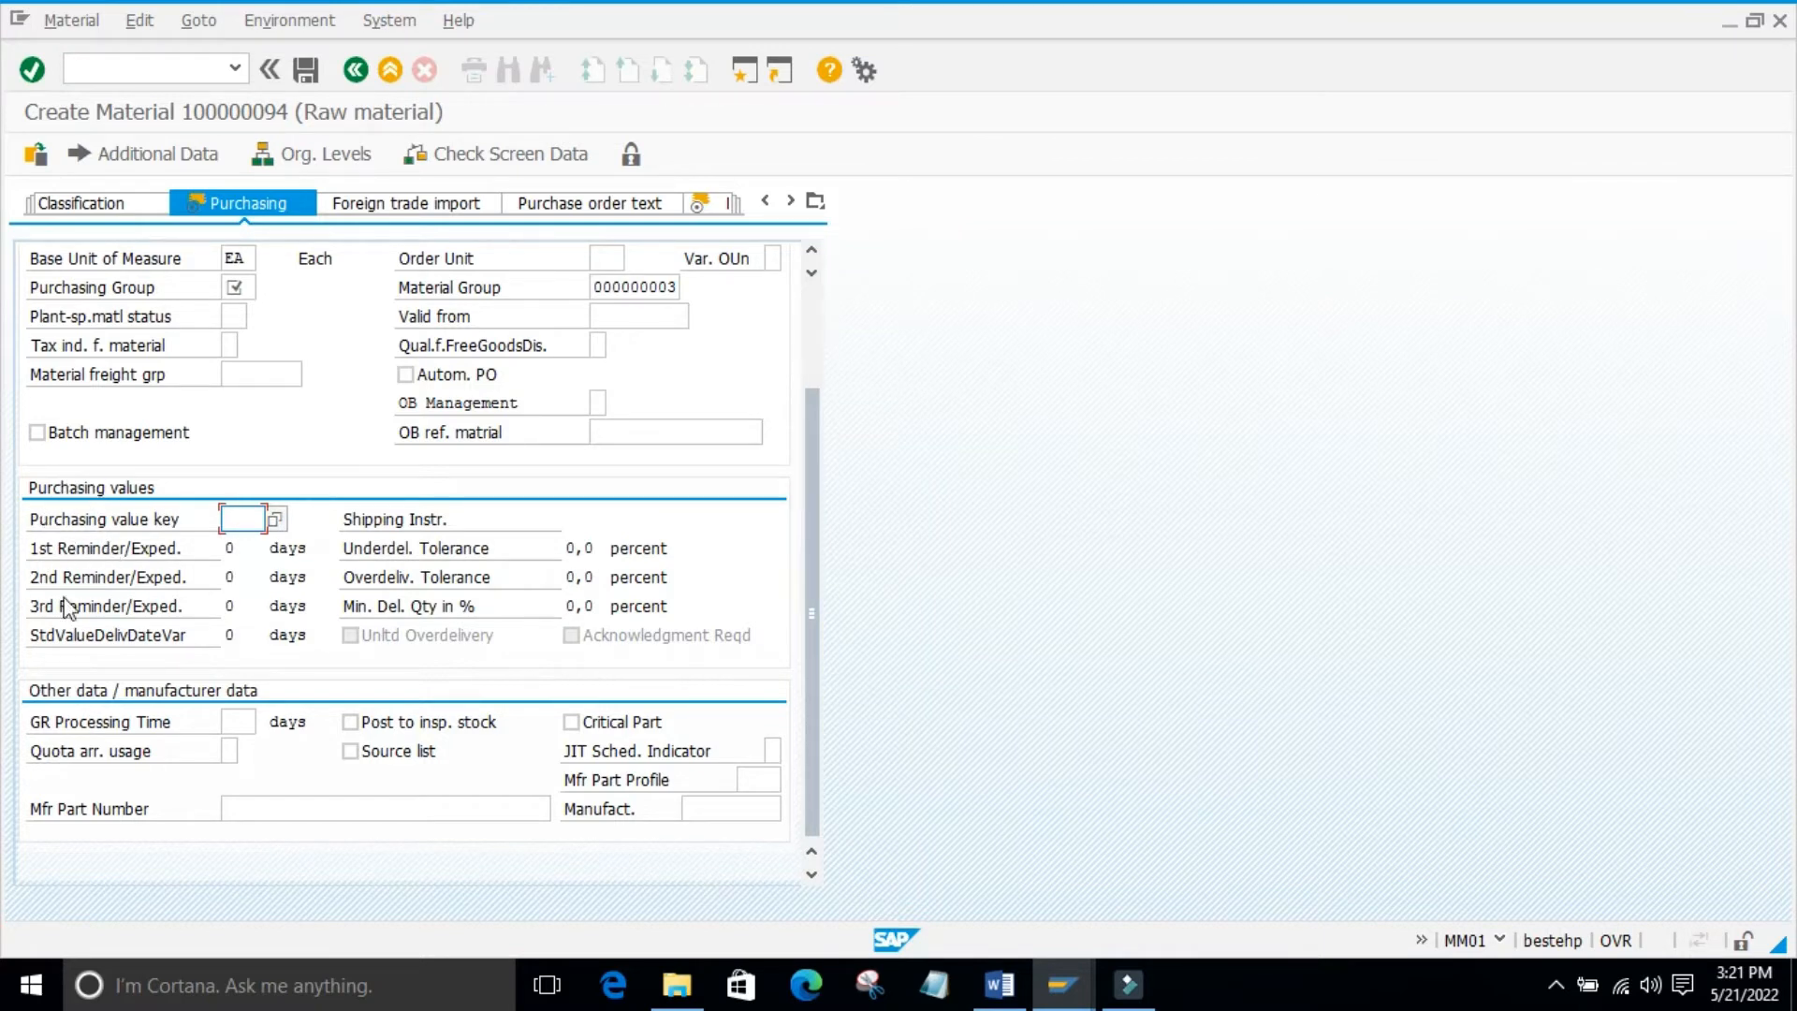
left_click(1062, 983)
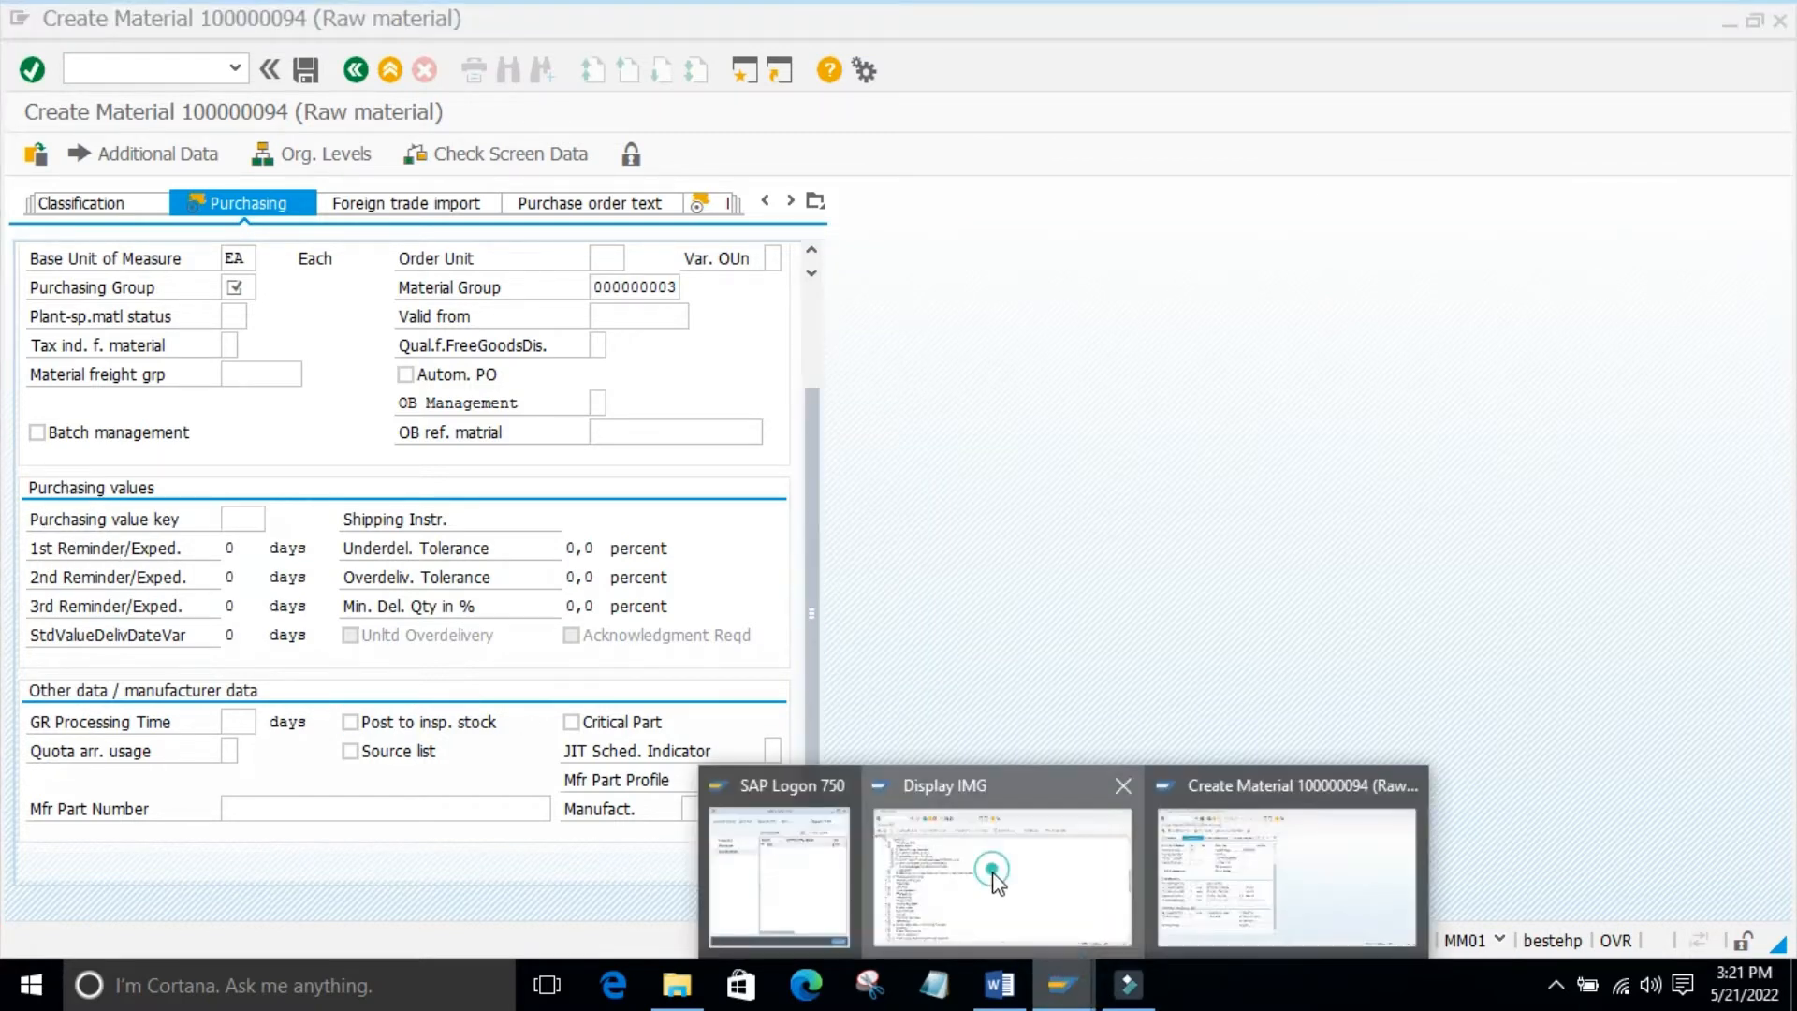
left_click(990, 870)
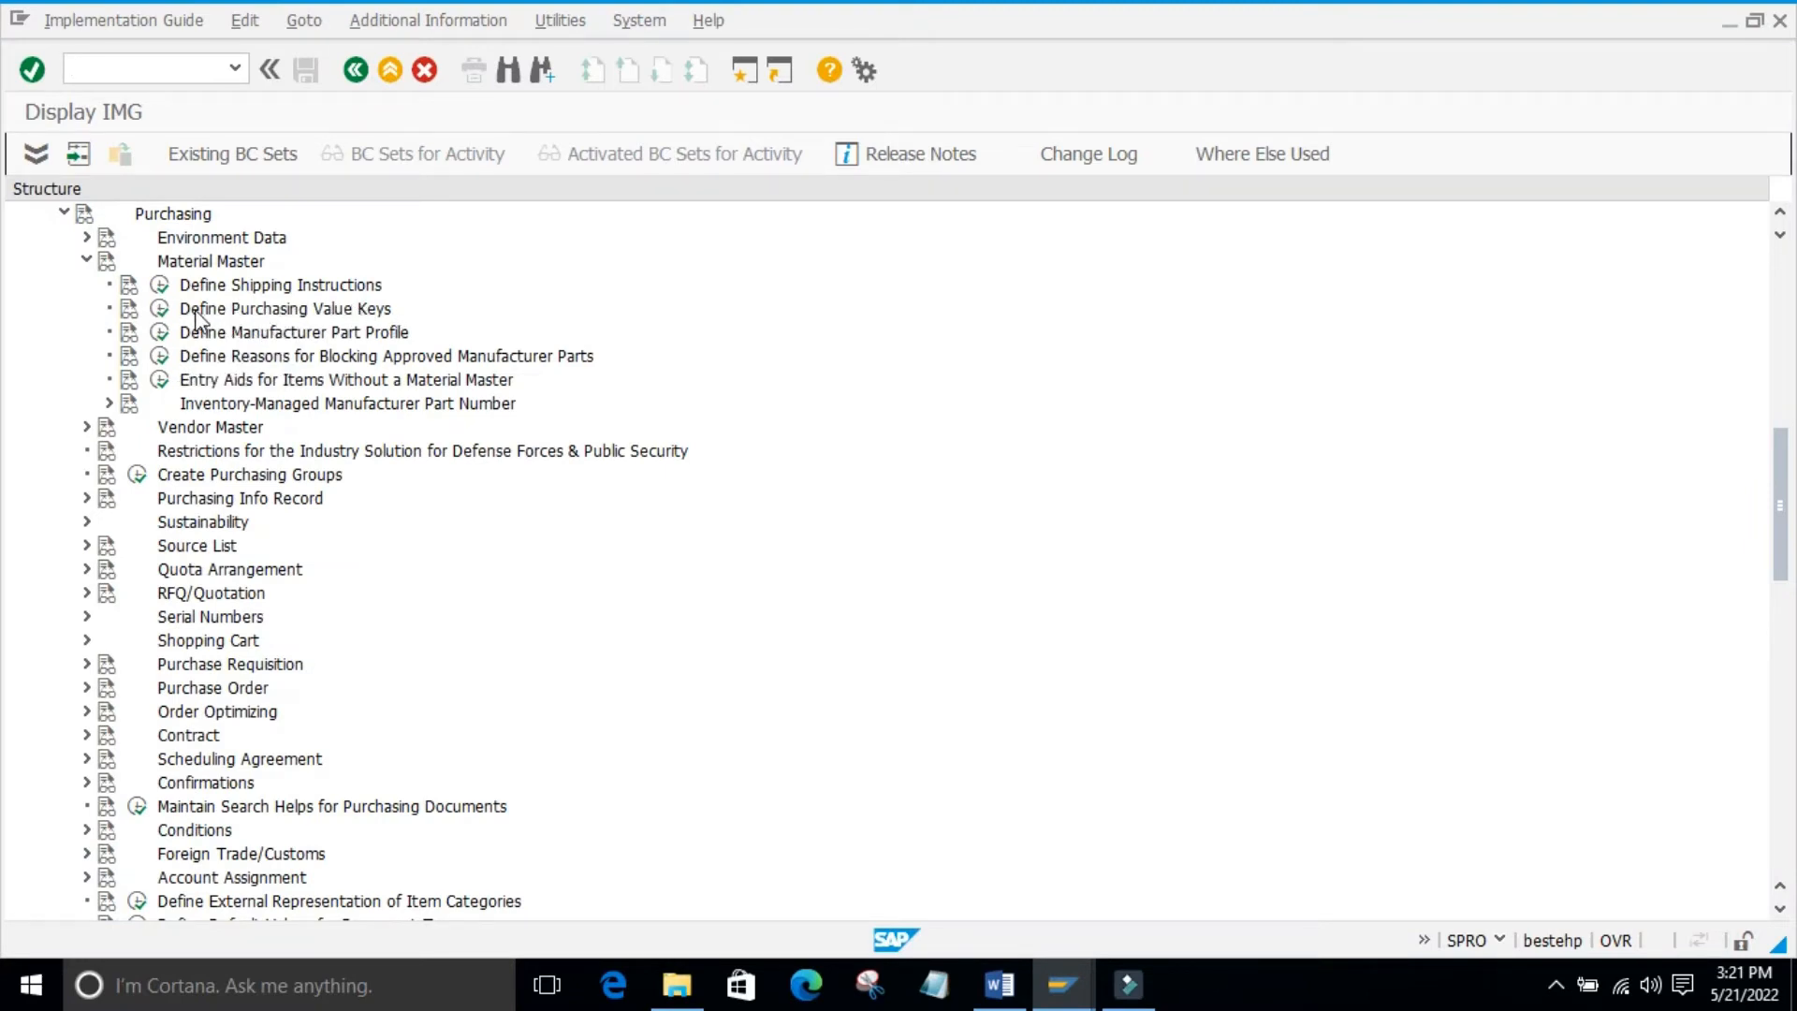
left_click(160, 308)
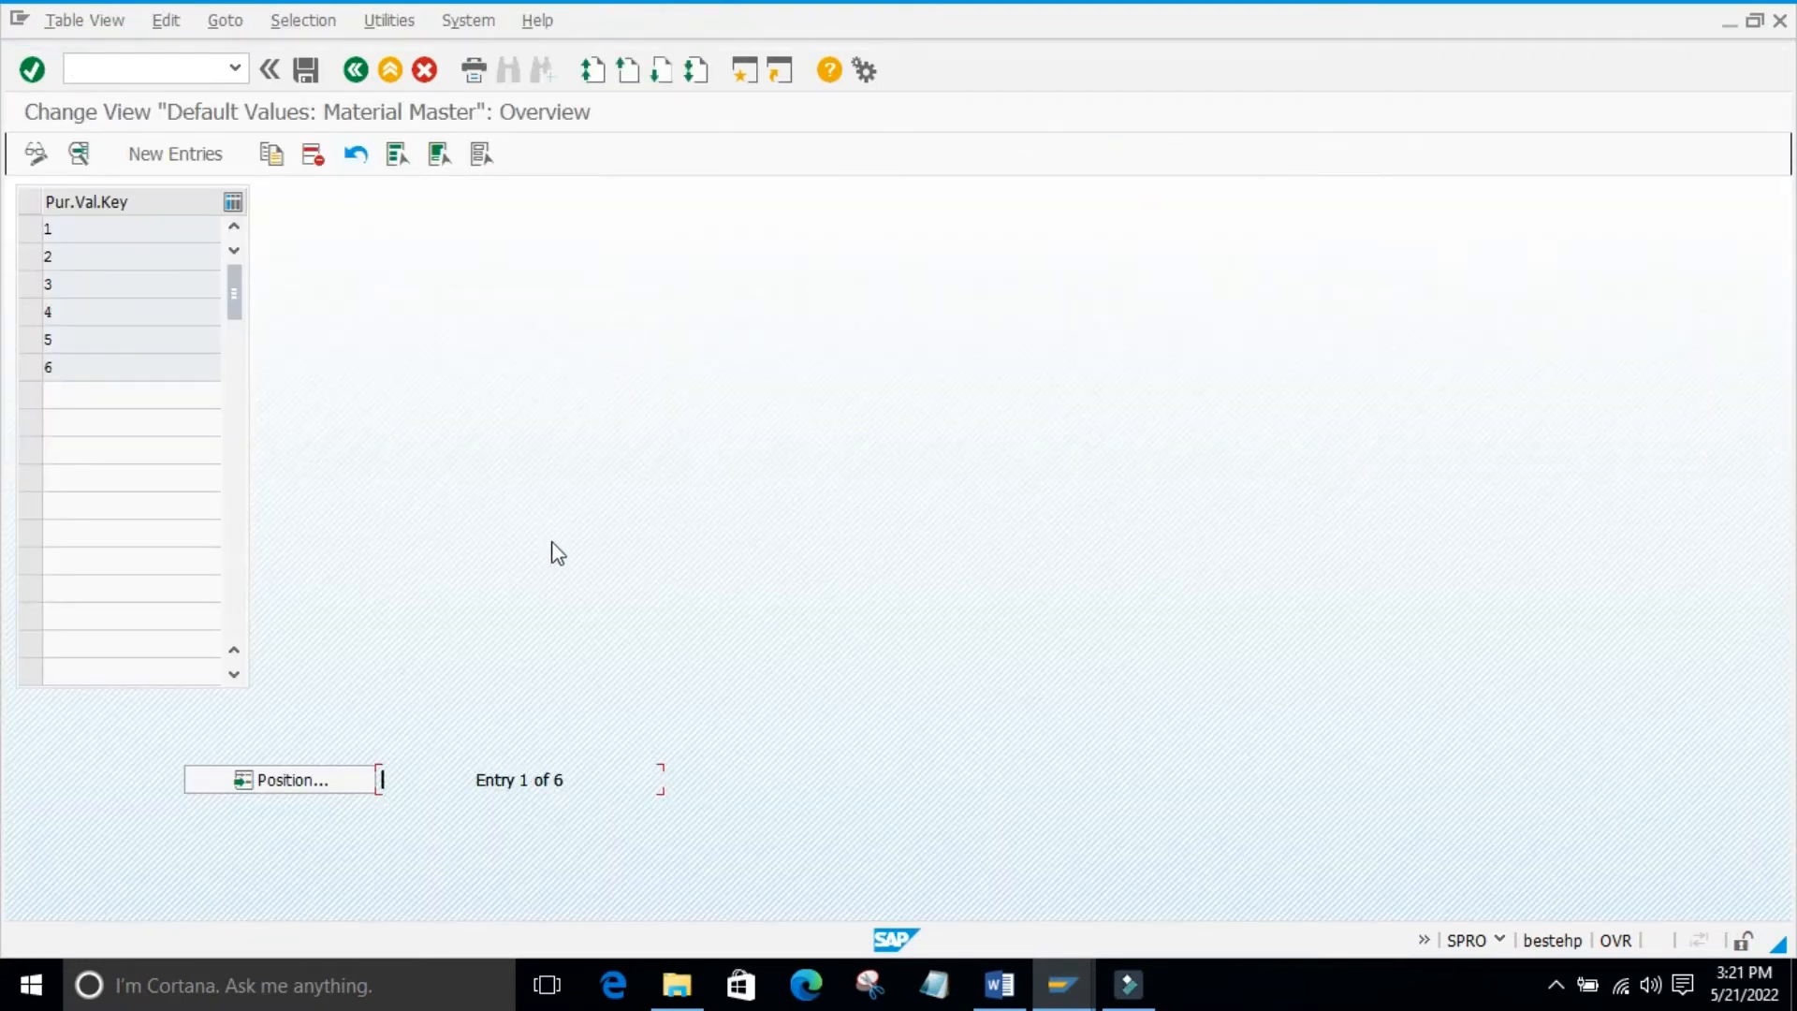
left_click(28, 230)
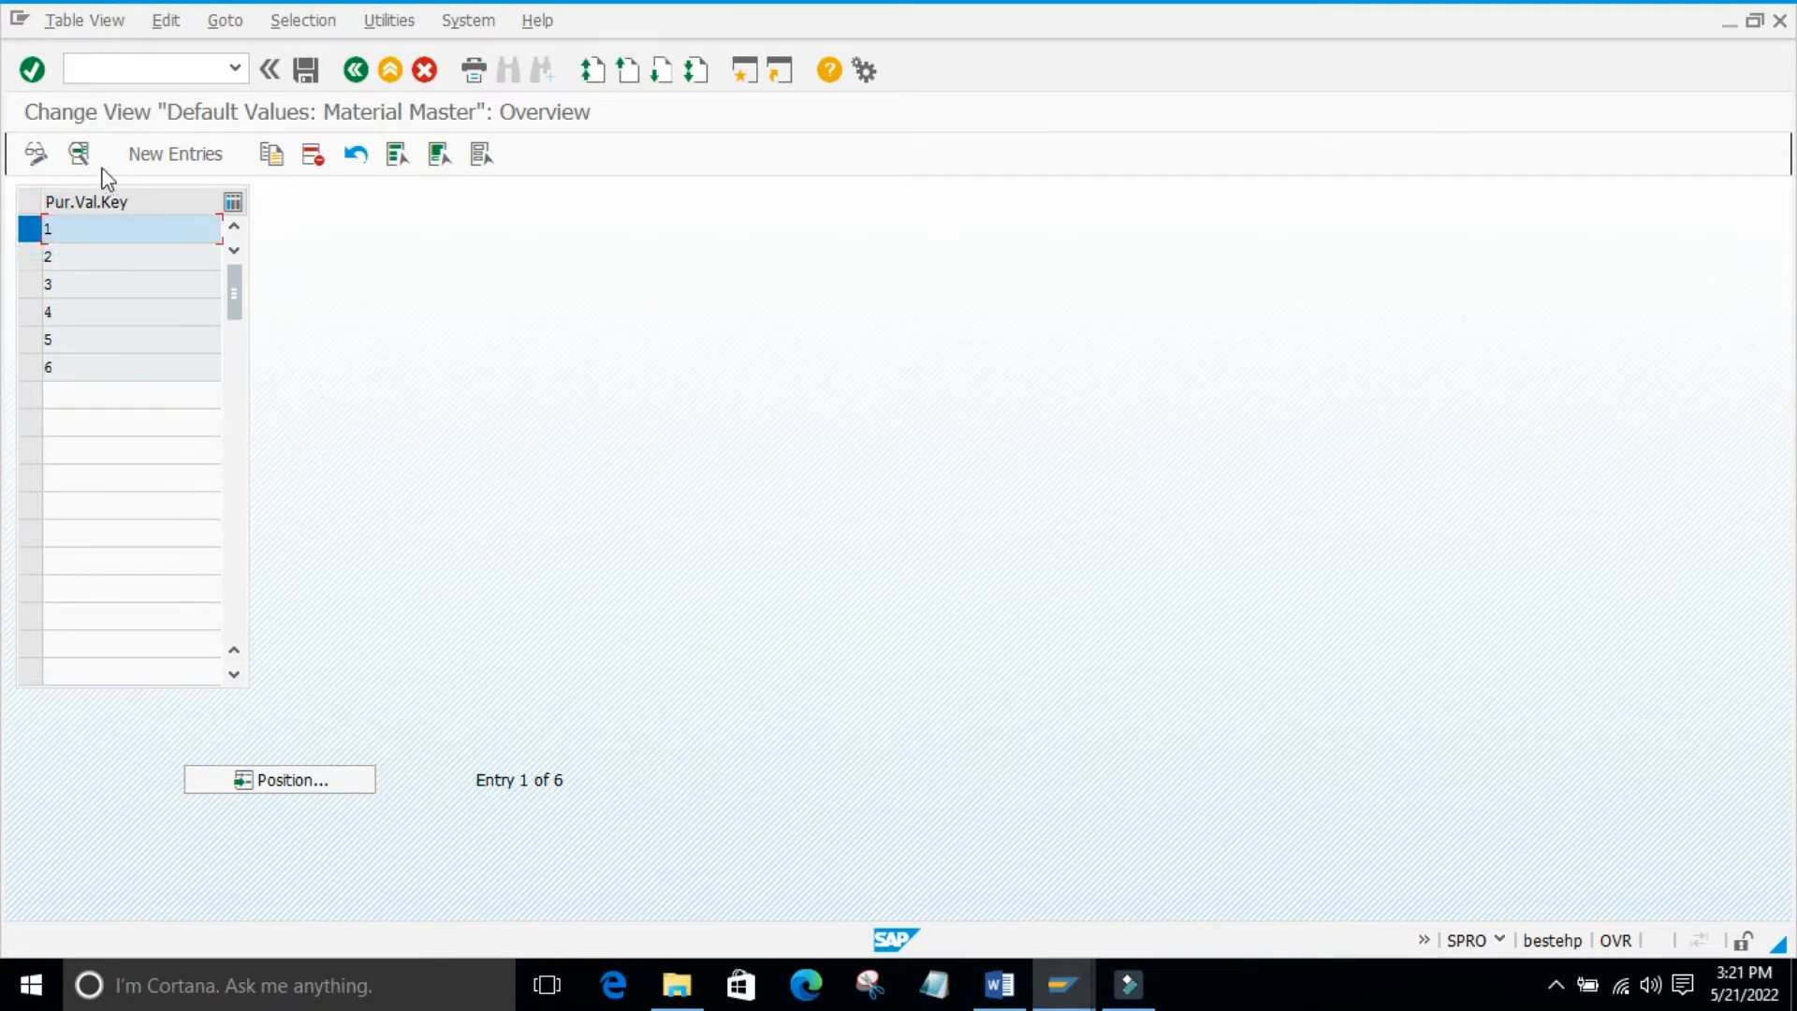
left_click(78, 154)
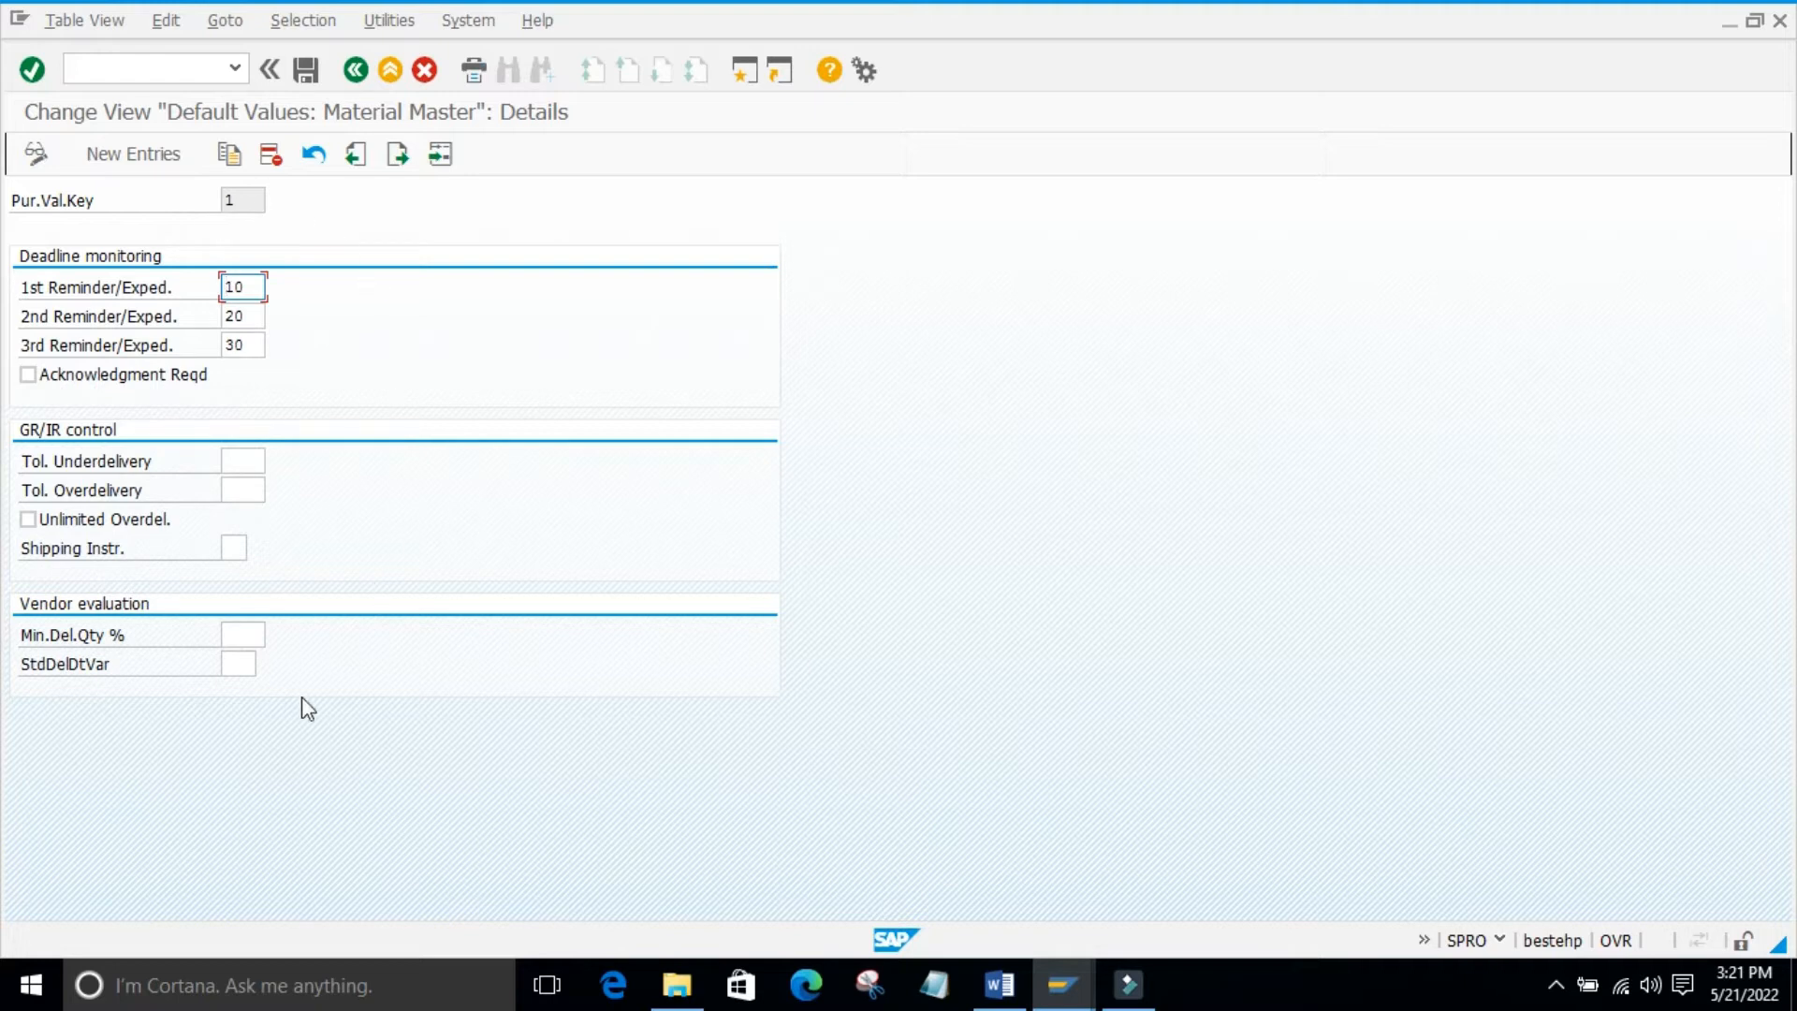
List the possible Shipping Instr. entries for purchasing value key 1, close the list without choosing one, and return to the IMG structure
left_click(235, 550)
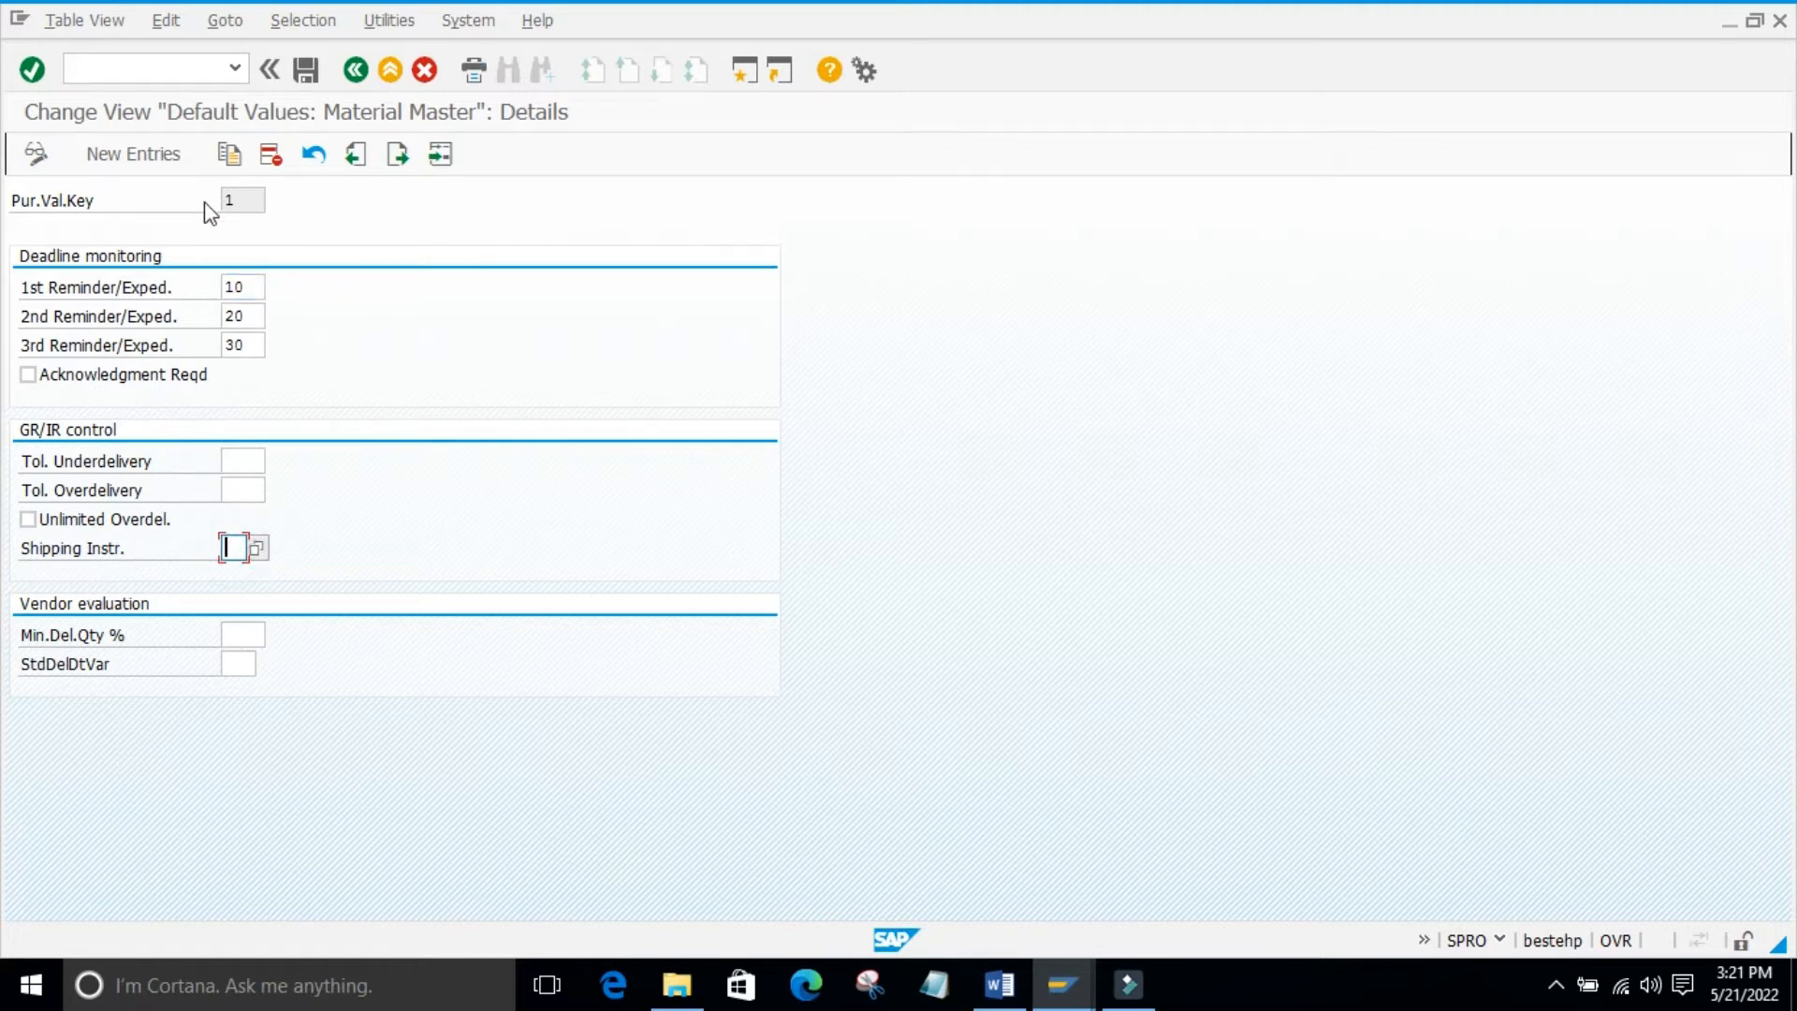
left_click(255, 548)
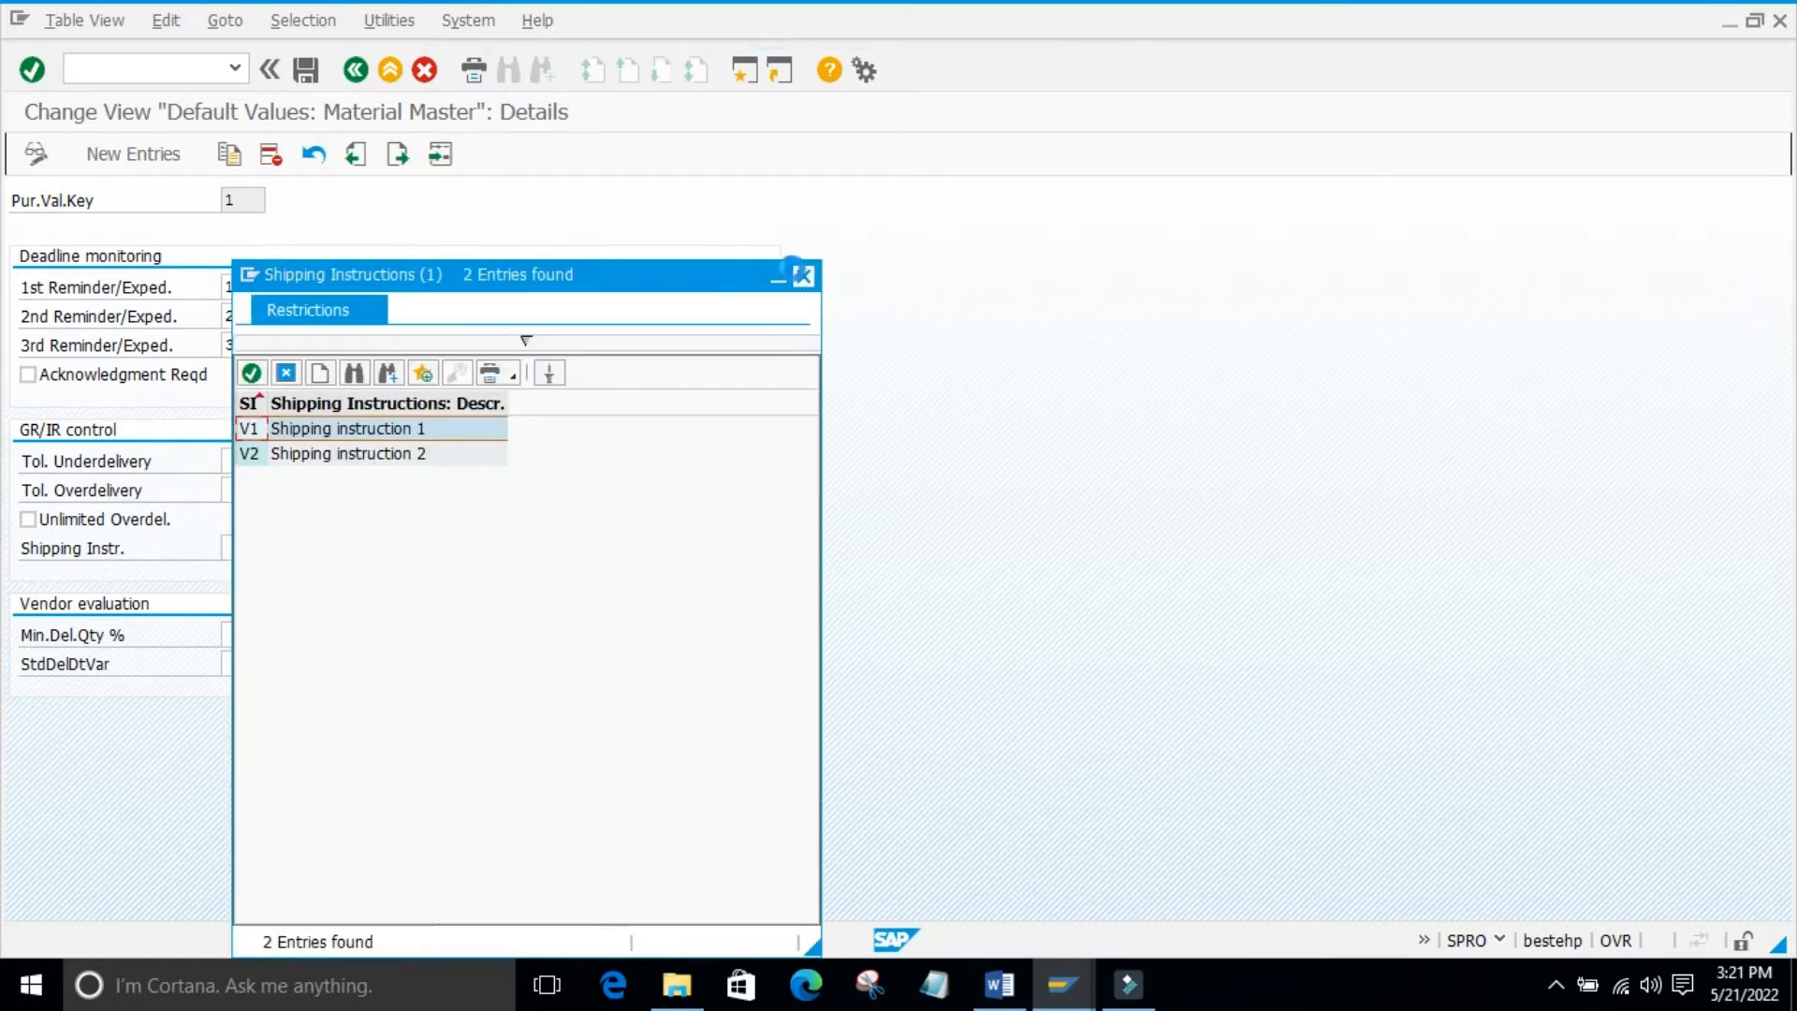
left_click(804, 275)
left_click(355, 70)
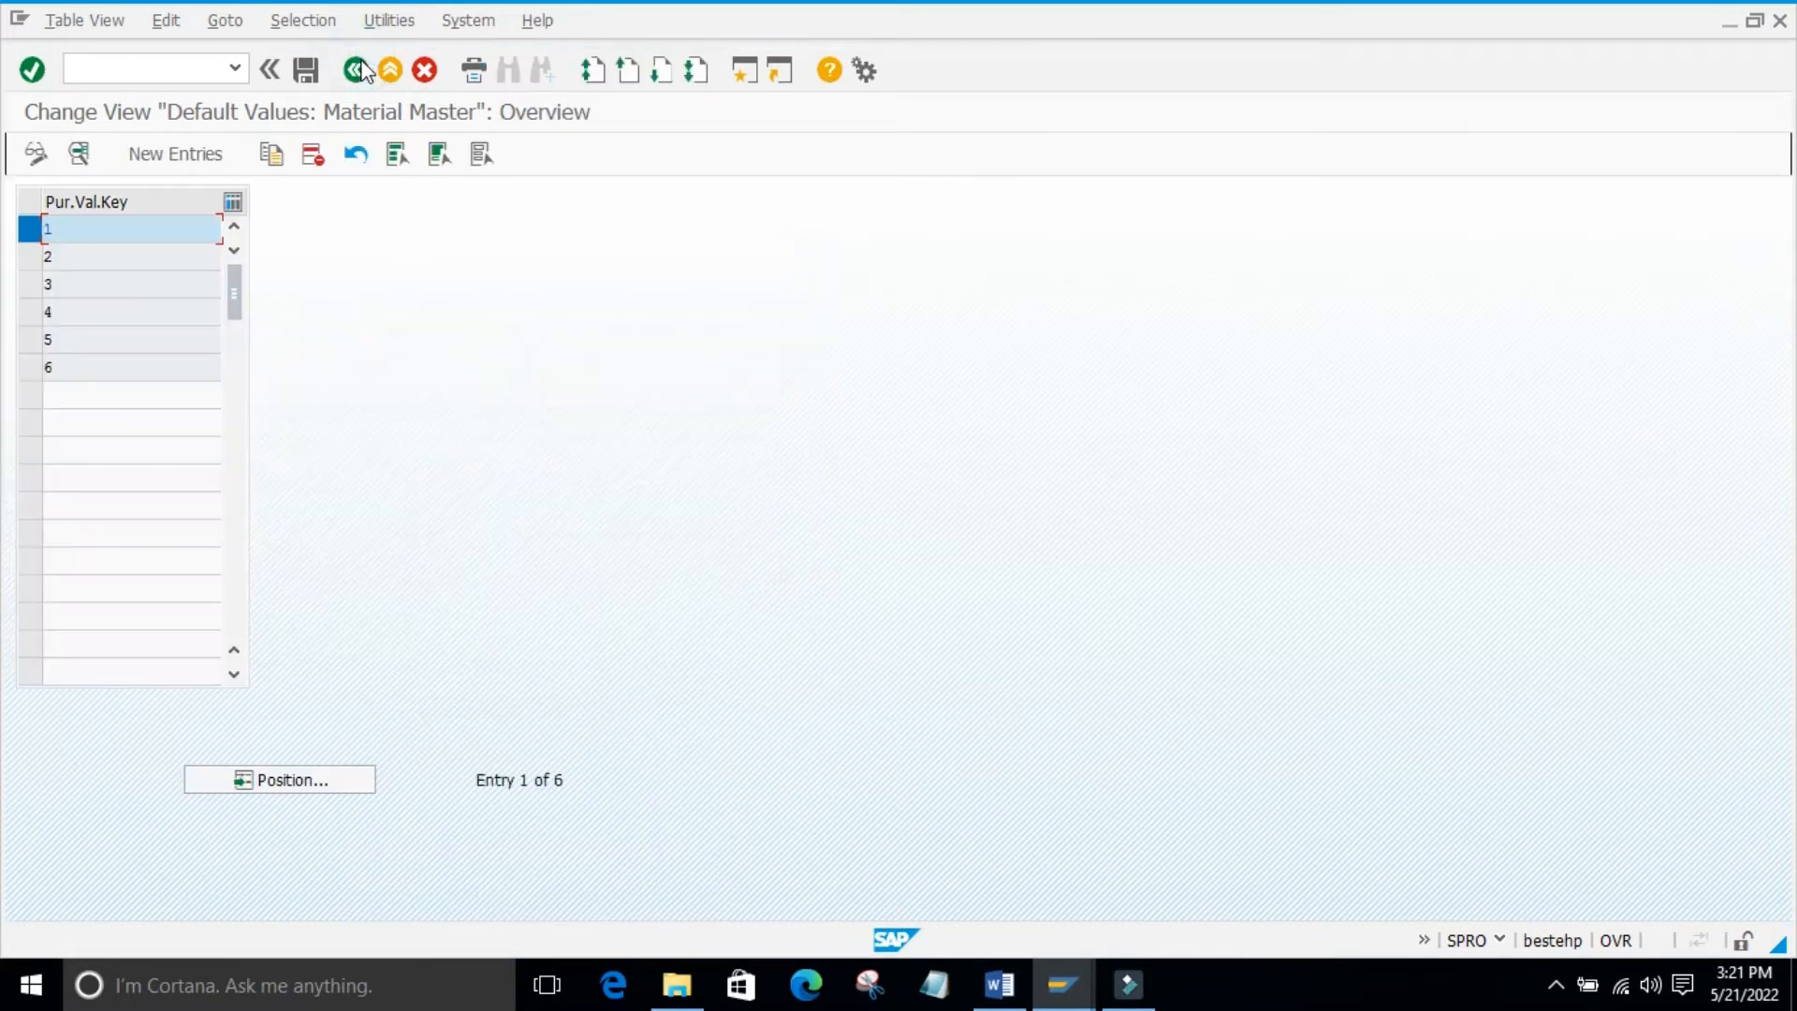
left_click(357, 70)
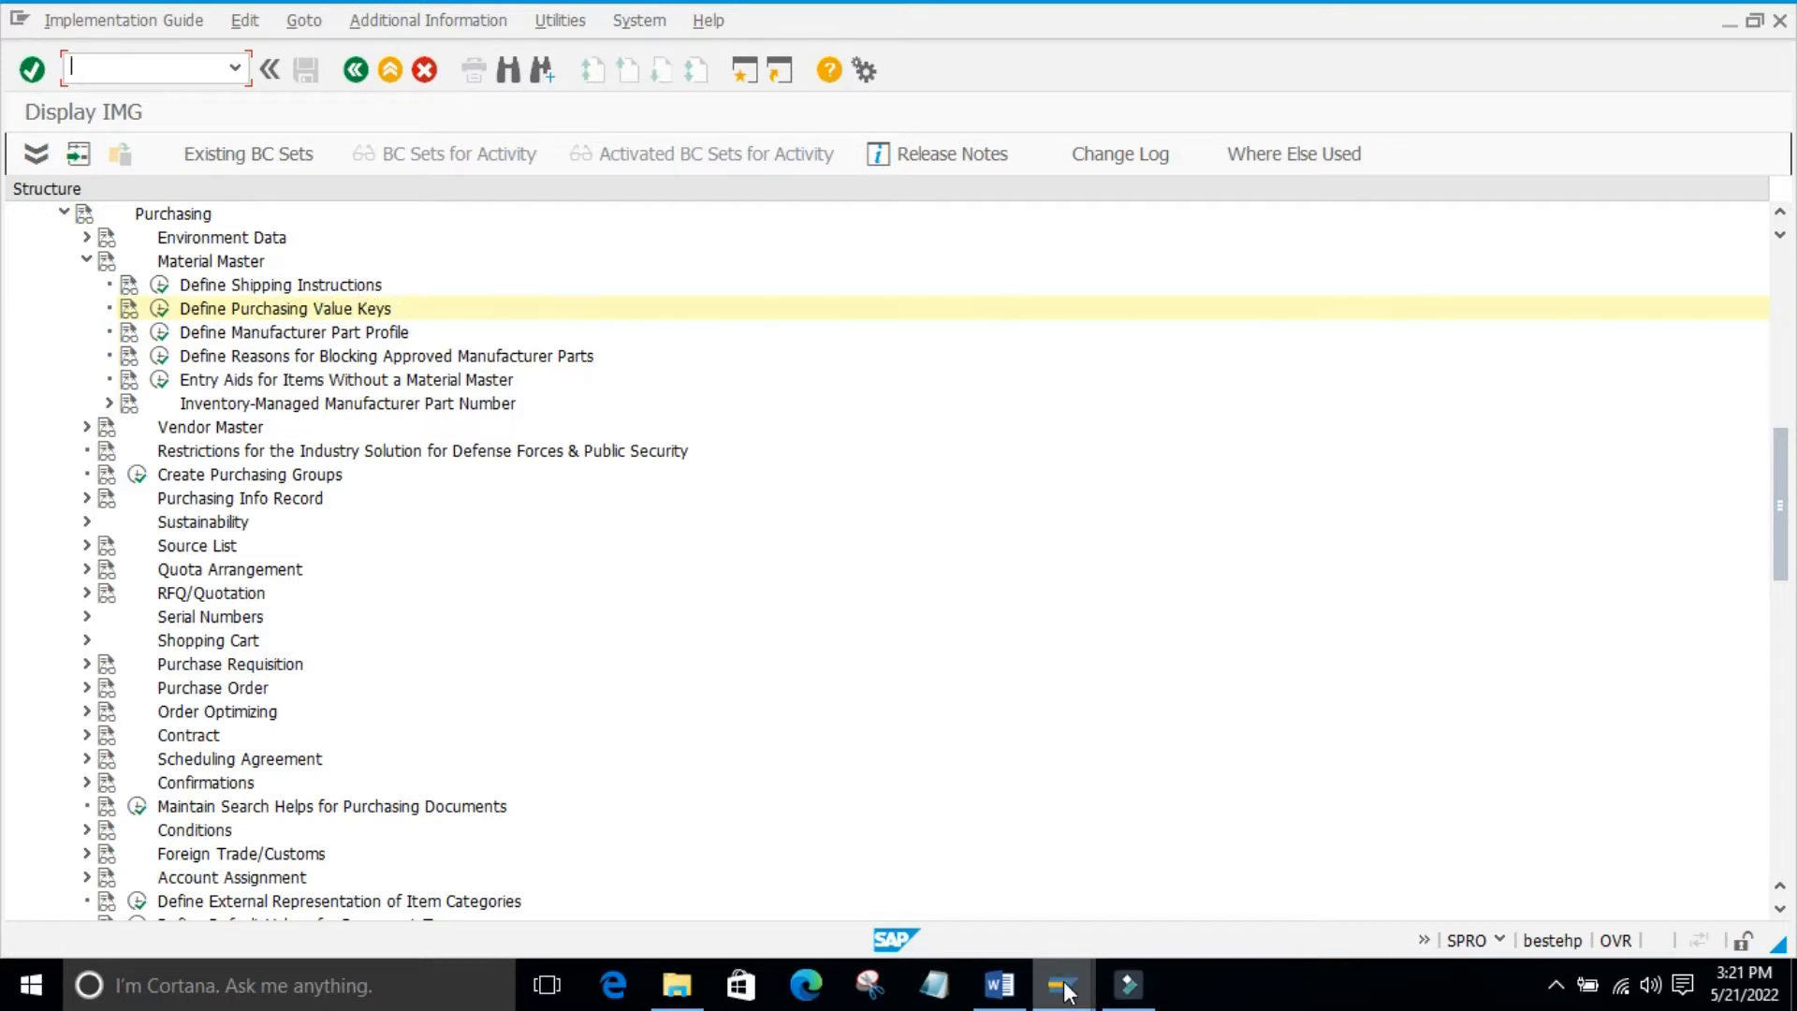
Switch to the Word document on material master configurations and examine the opening paragraph of Define Shipping Instruction, marking its first sentence
mouse_move(1055, 978)
left_click(1255, 852)
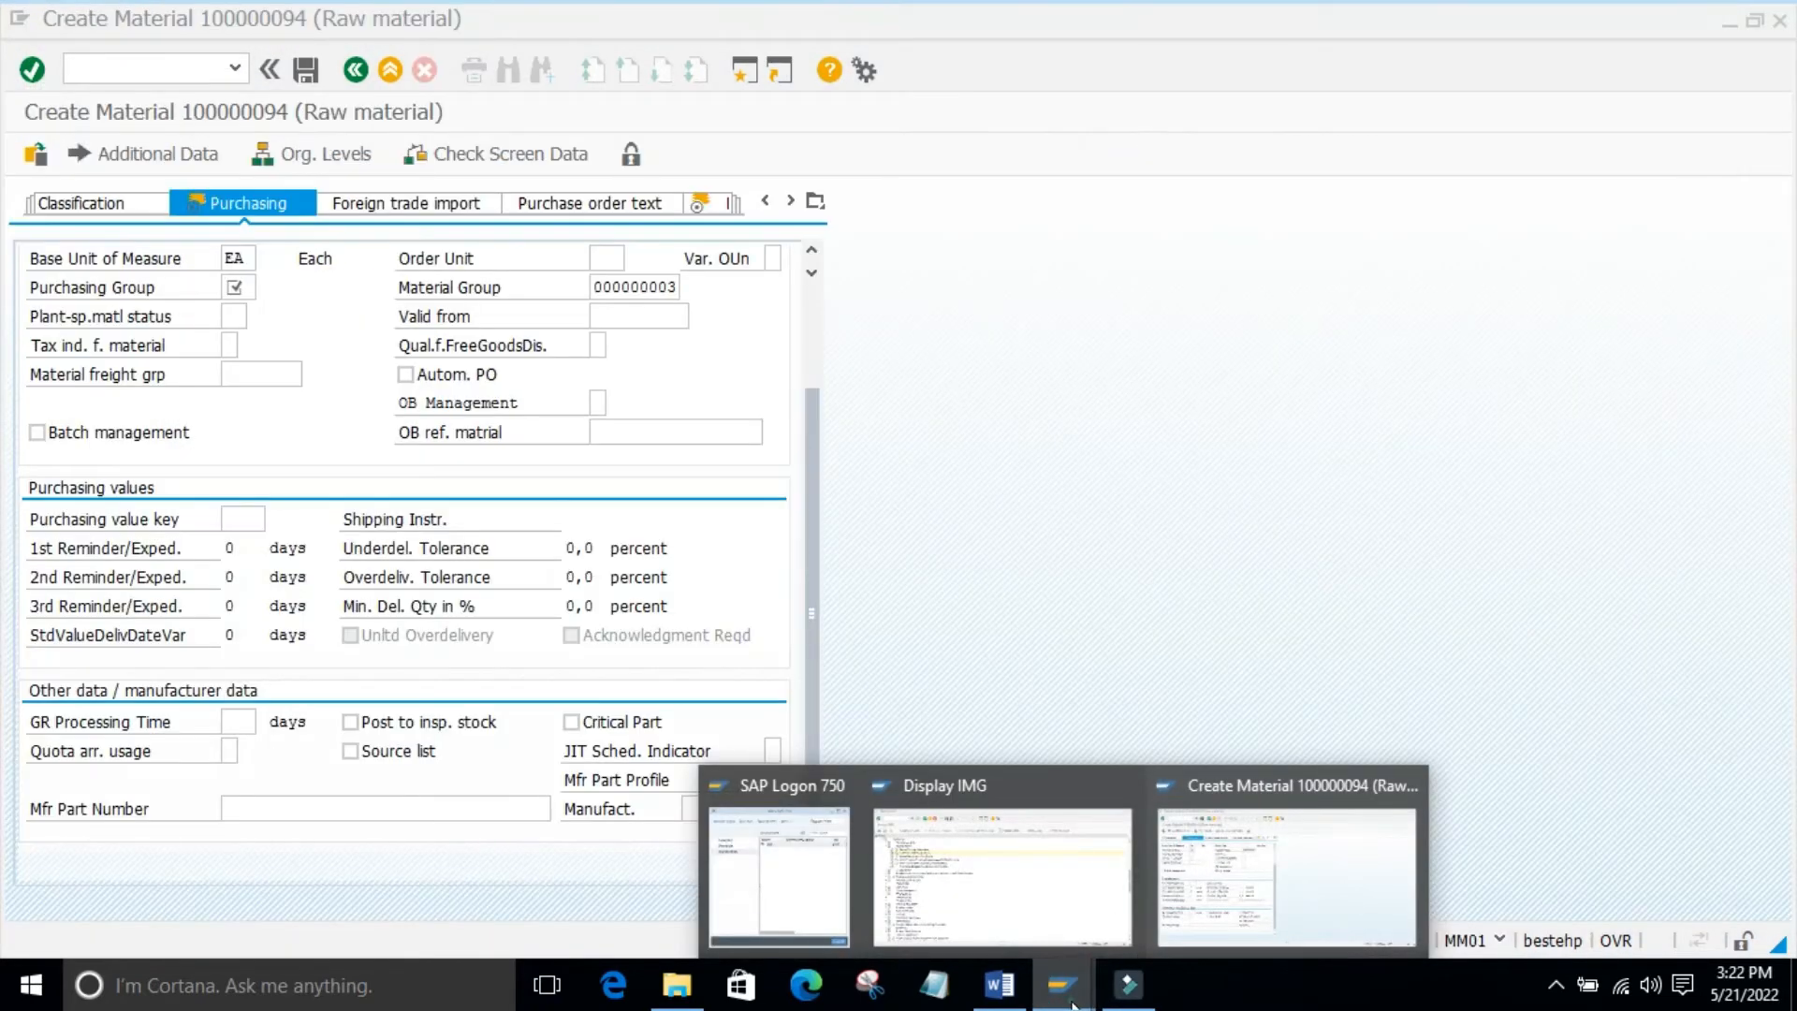
left_click(1000, 985)
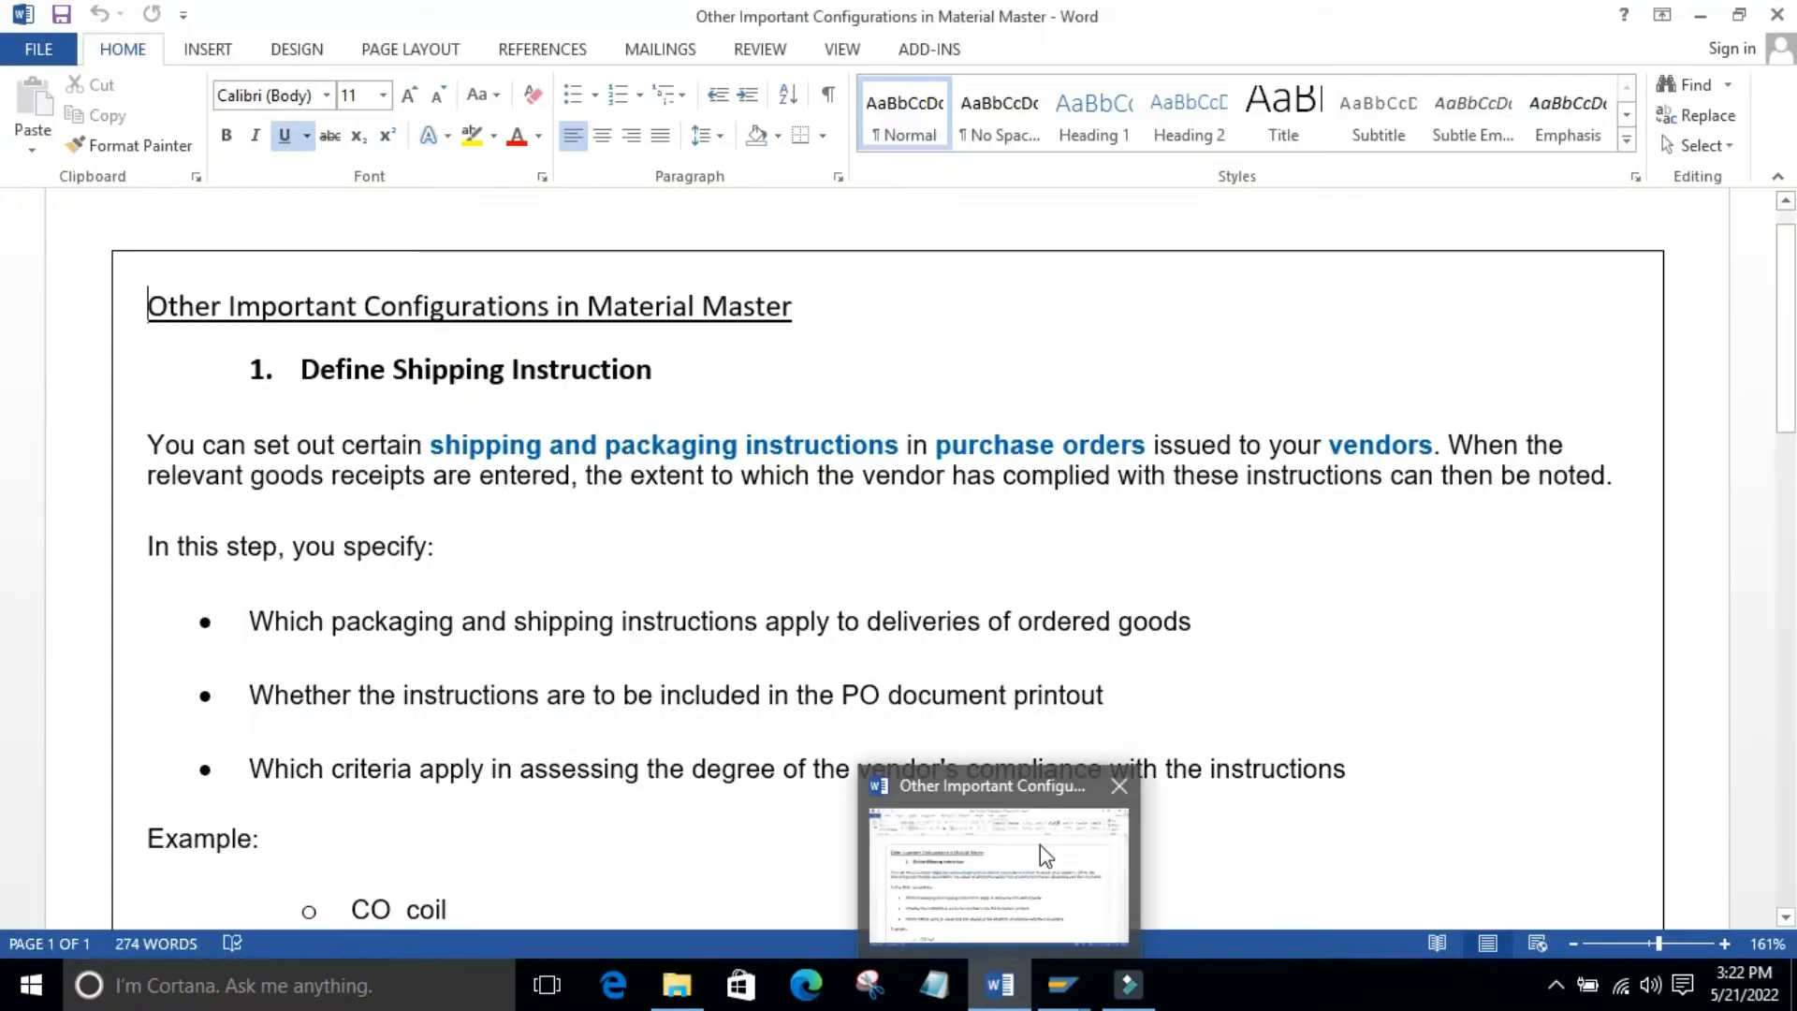
left_click(835, 365)
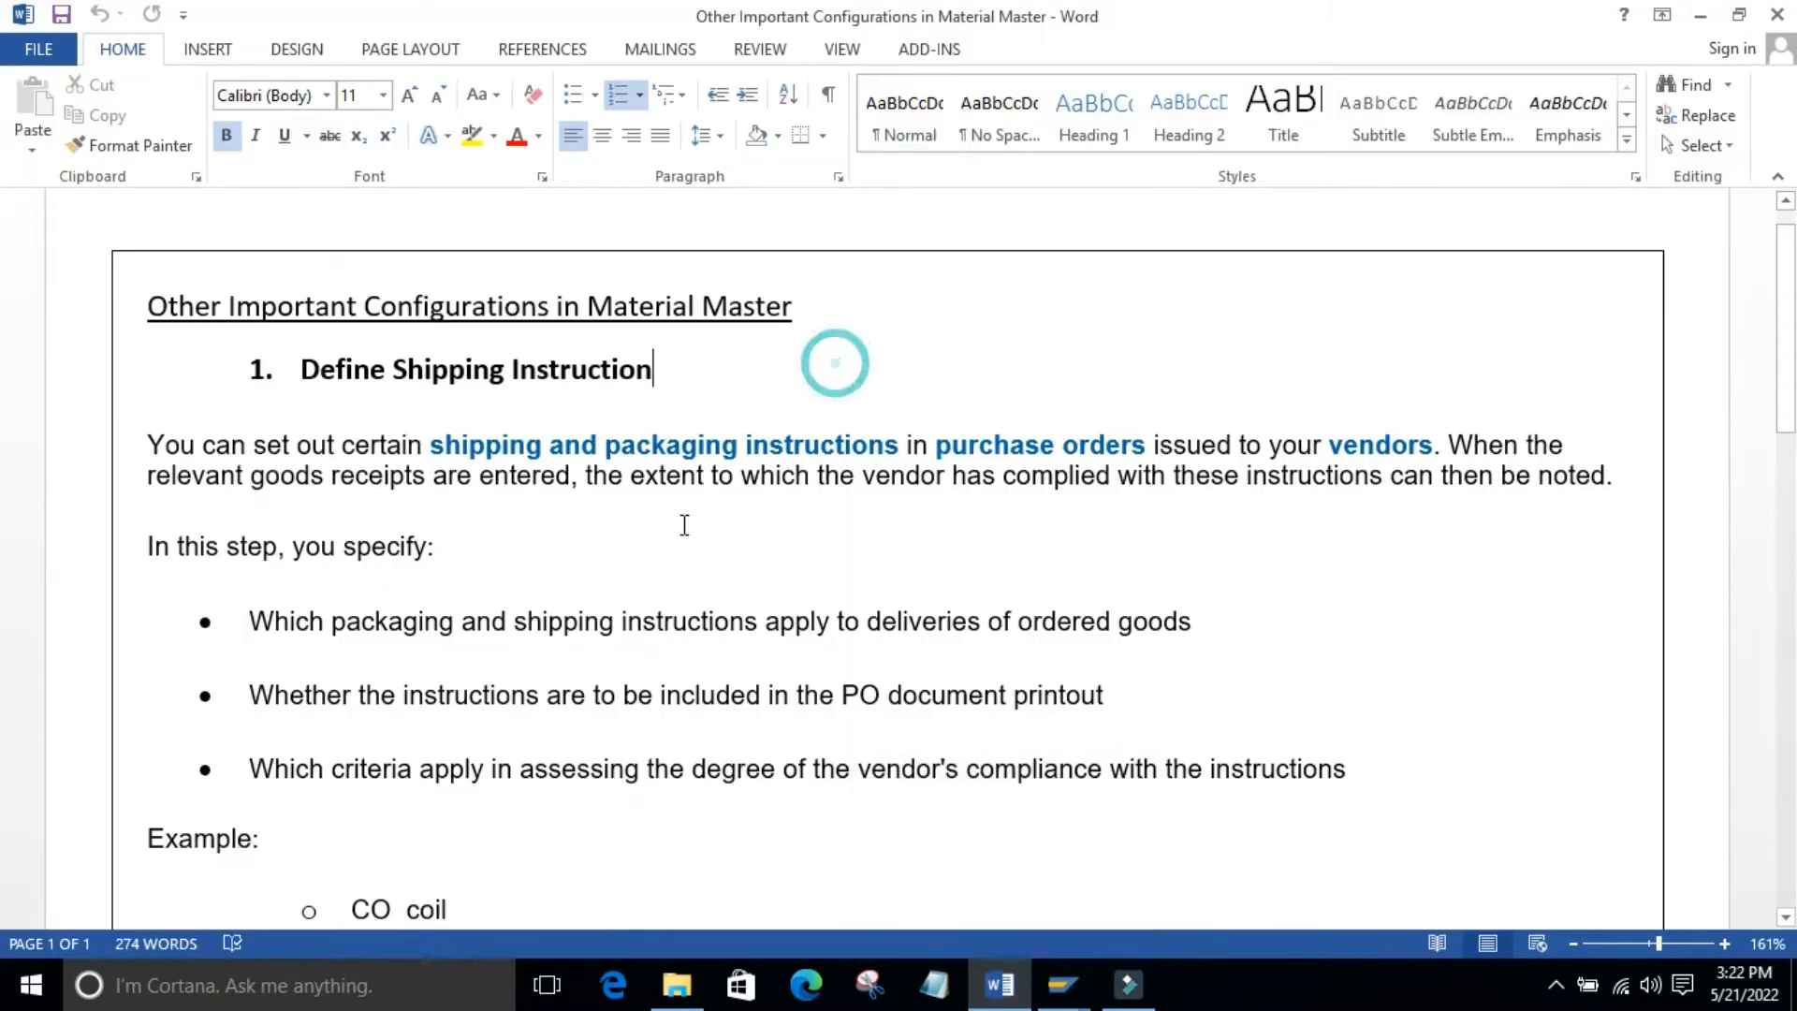
left_click(841, 538)
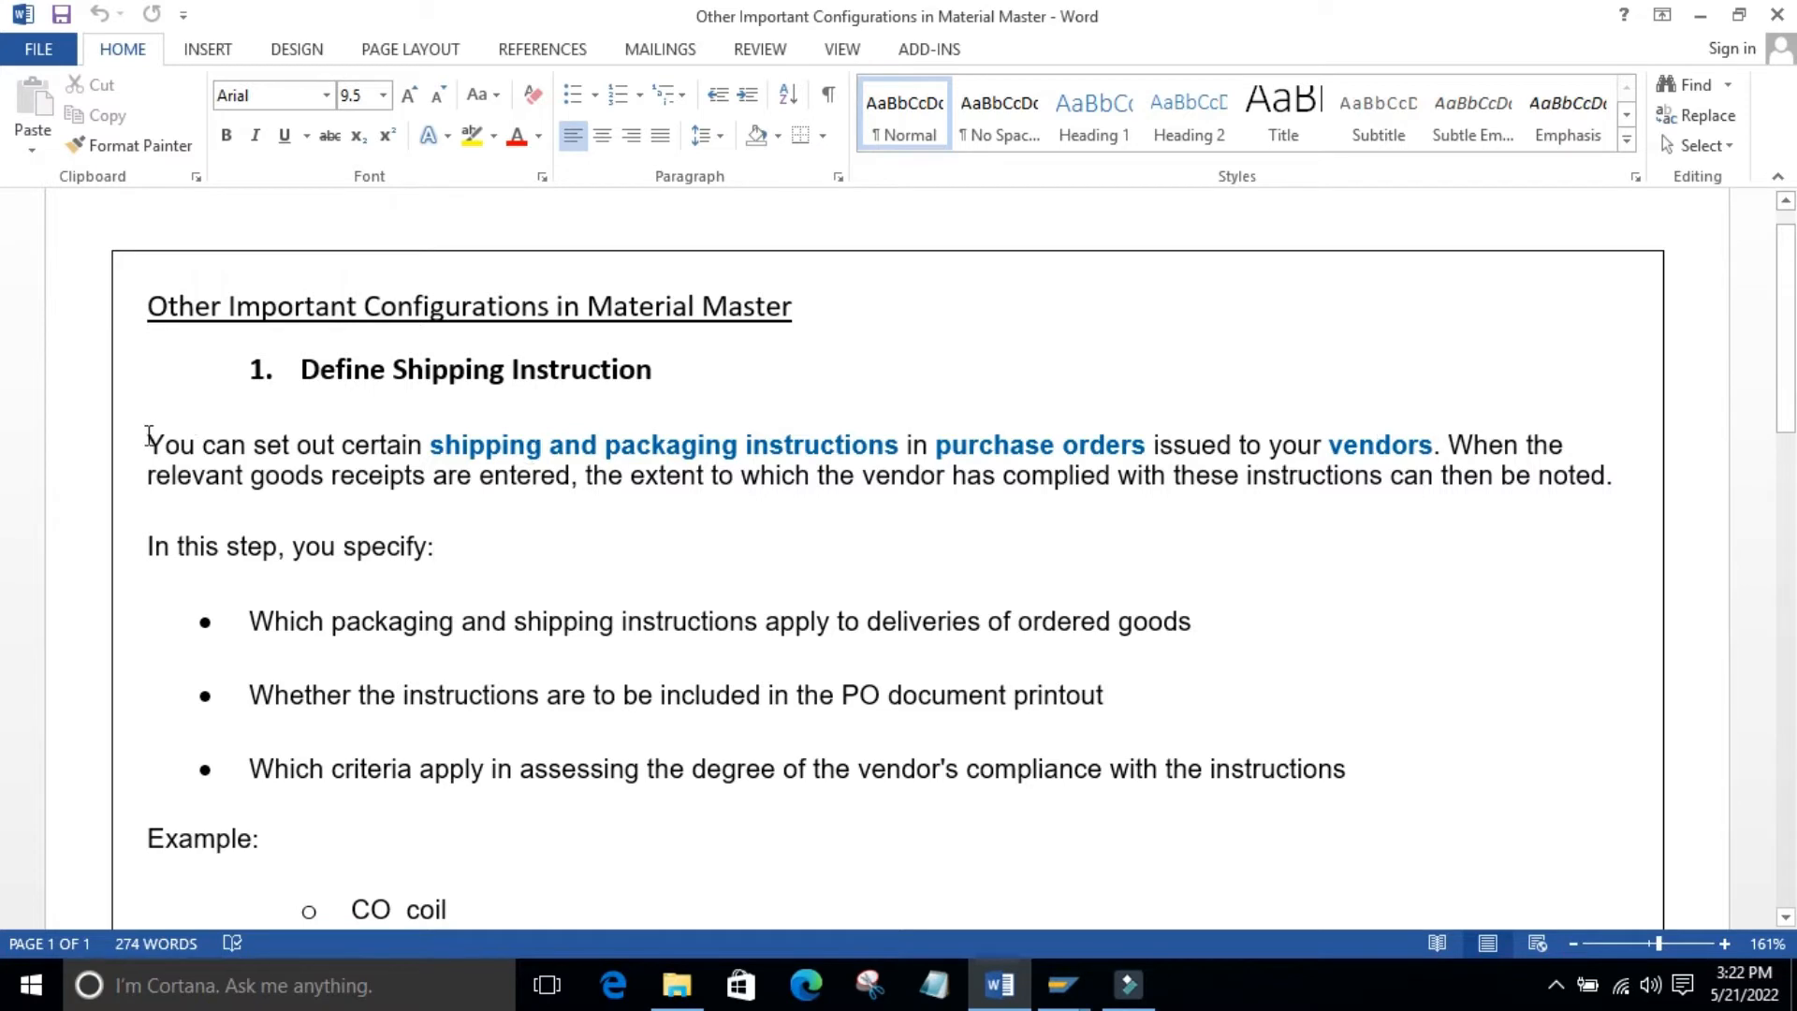
left_click_drag(149, 437, 1432, 439)
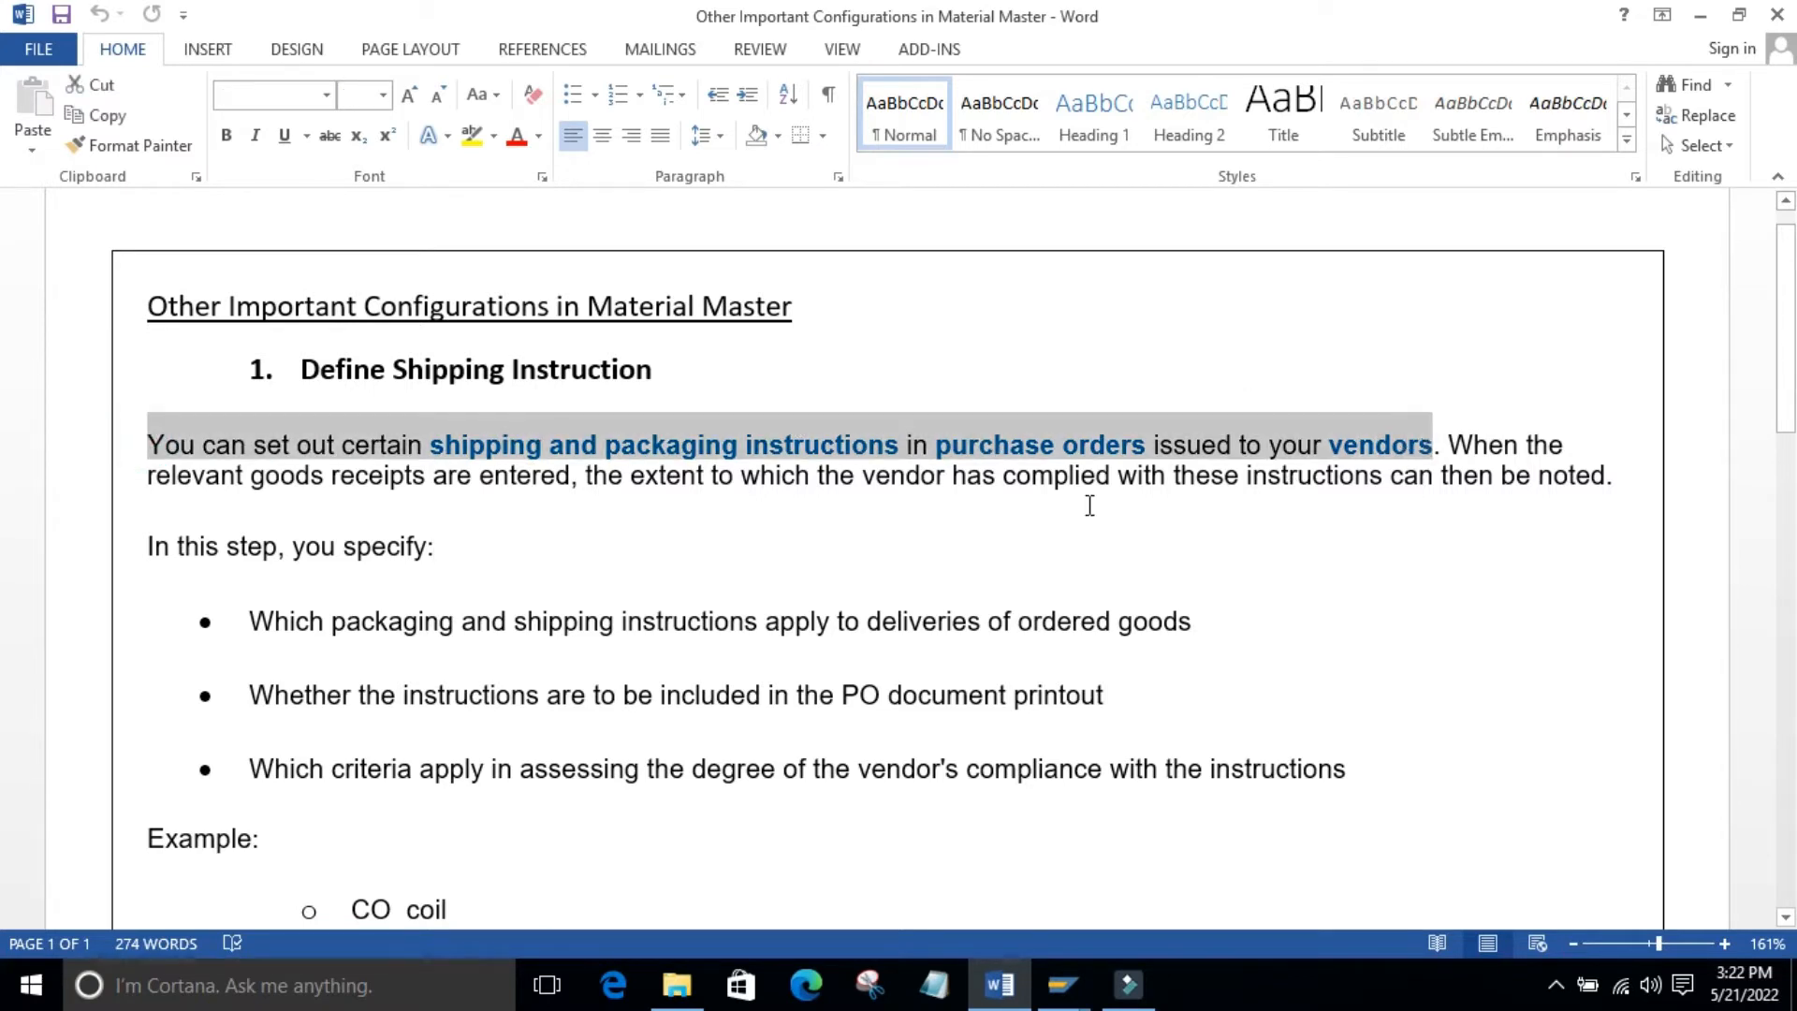
left_click(656, 590)
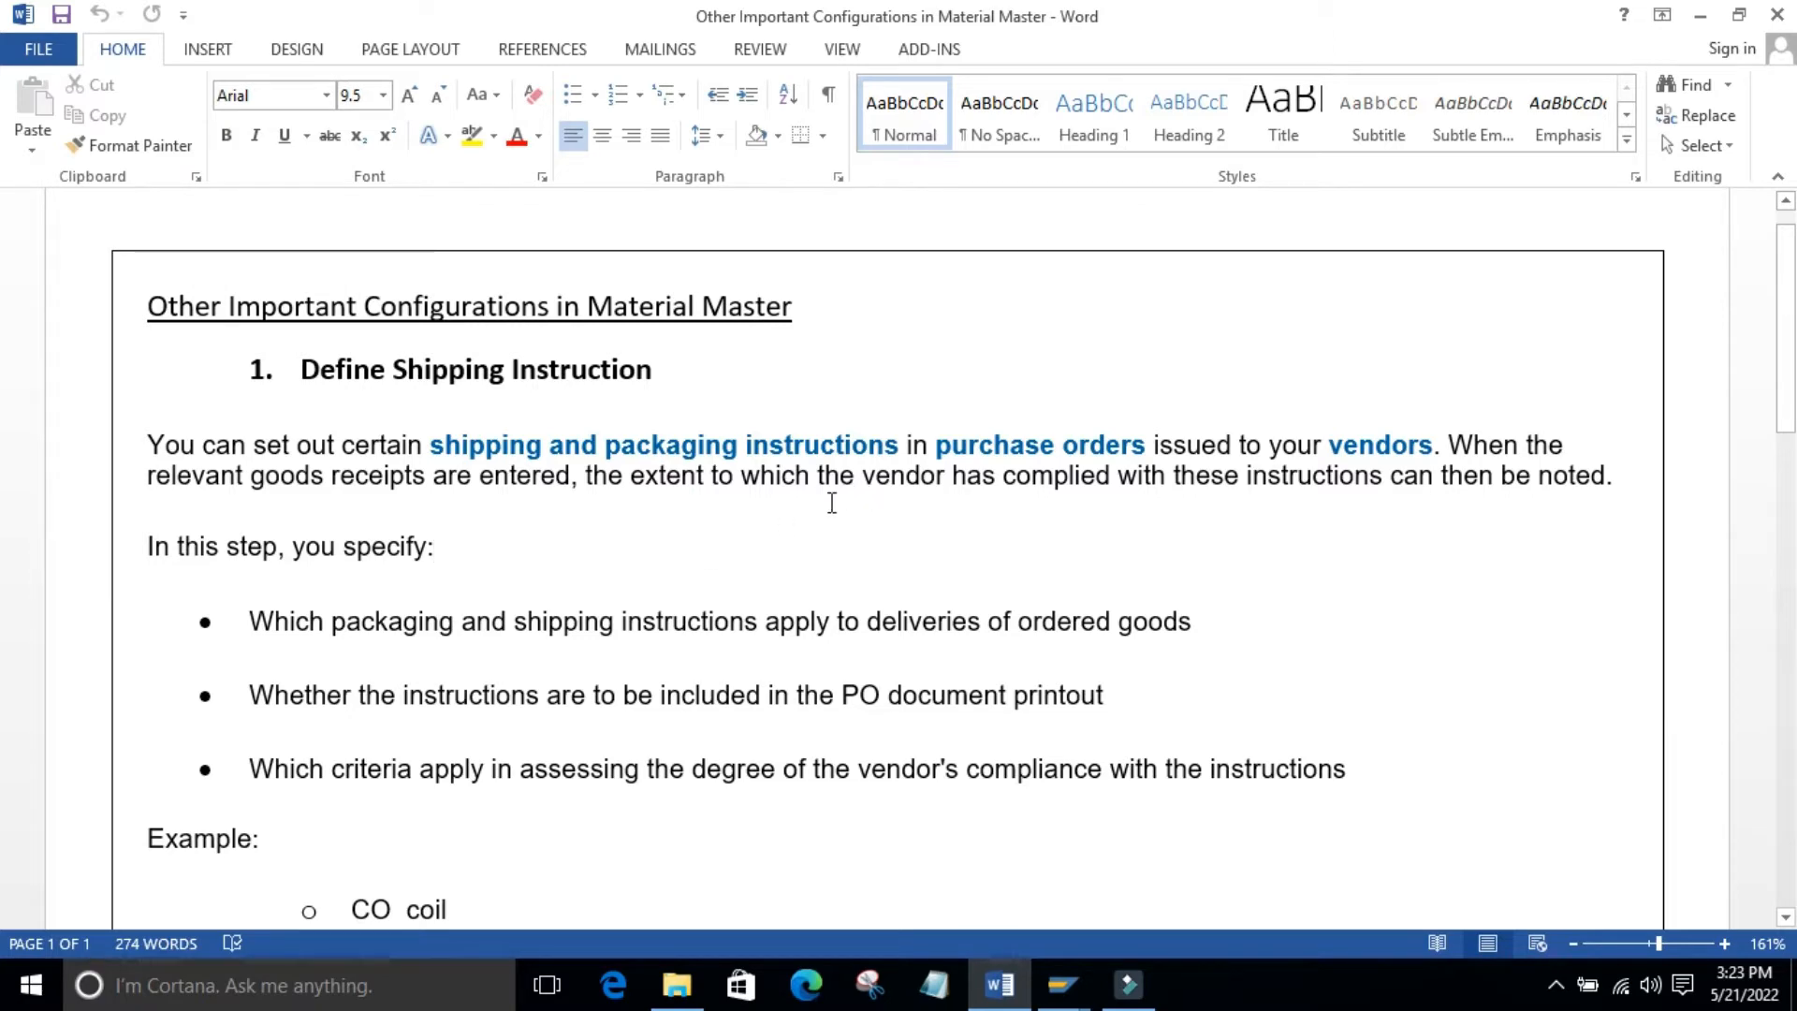
Read what the shipping instruction step specifies and its packing examples, and return to the beginning of the document
scroll(477, 395, "down", 3)
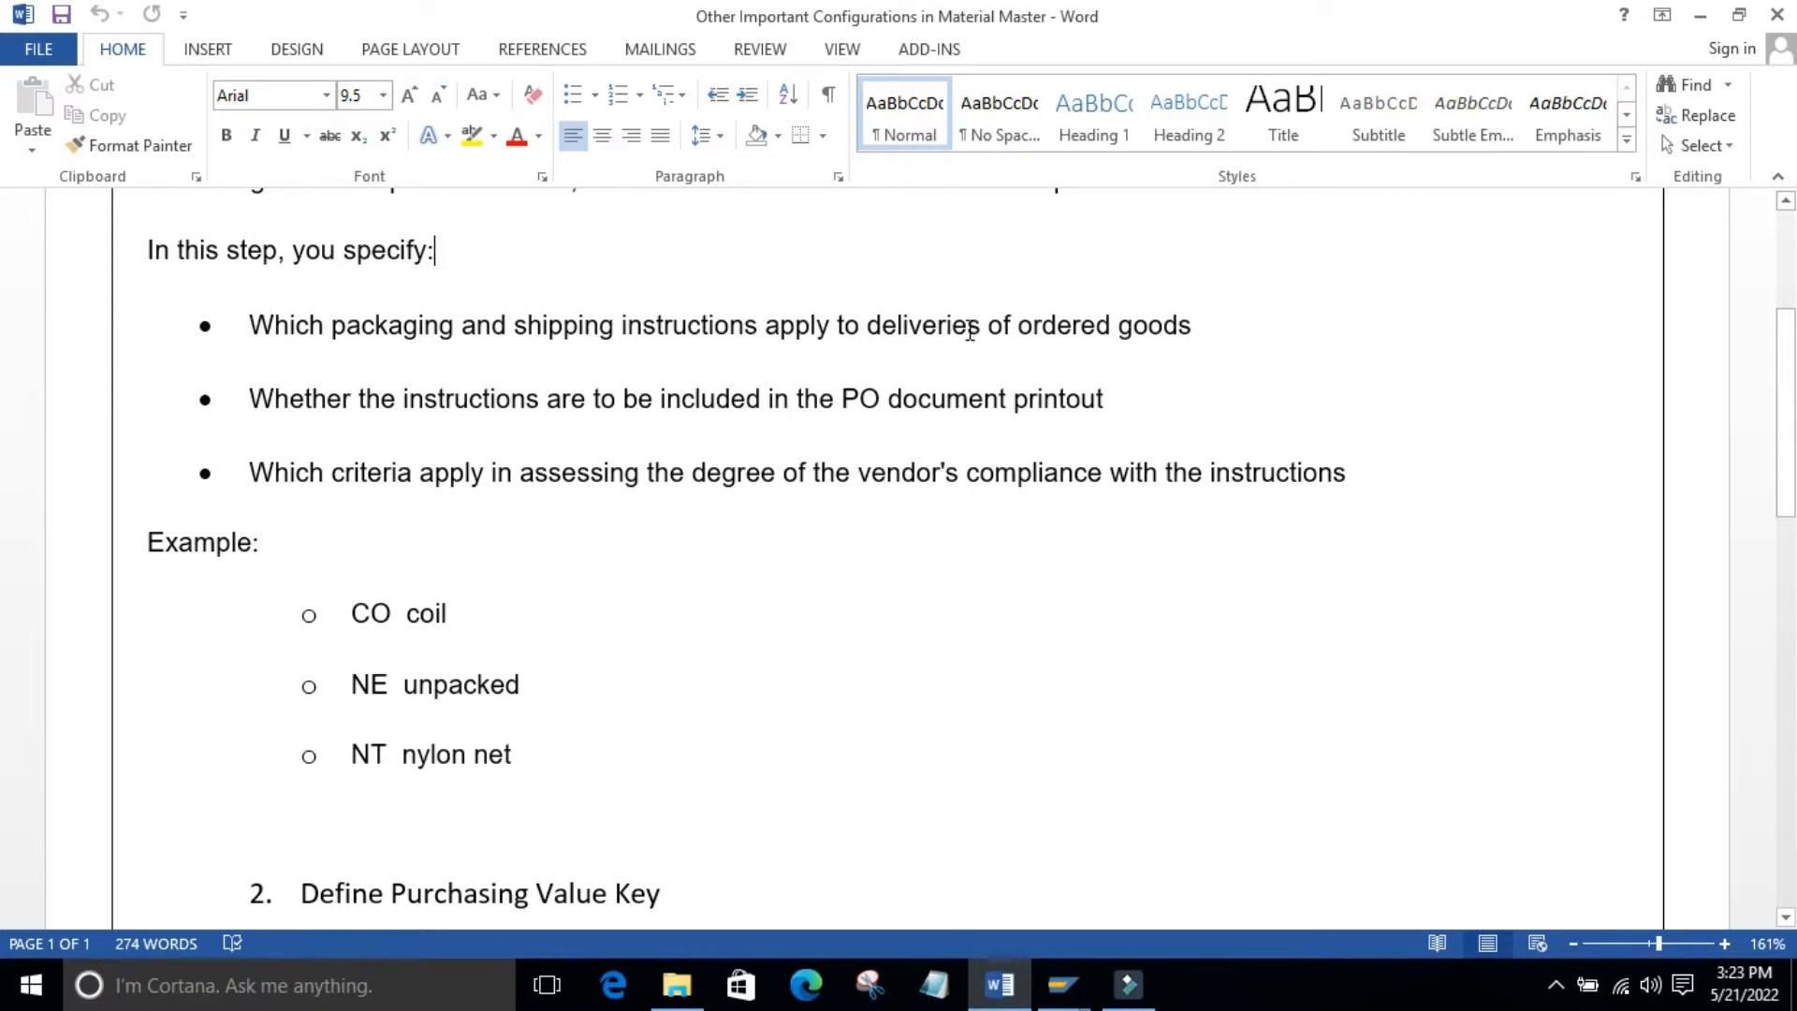
scroll(964, 375, "down", 1)
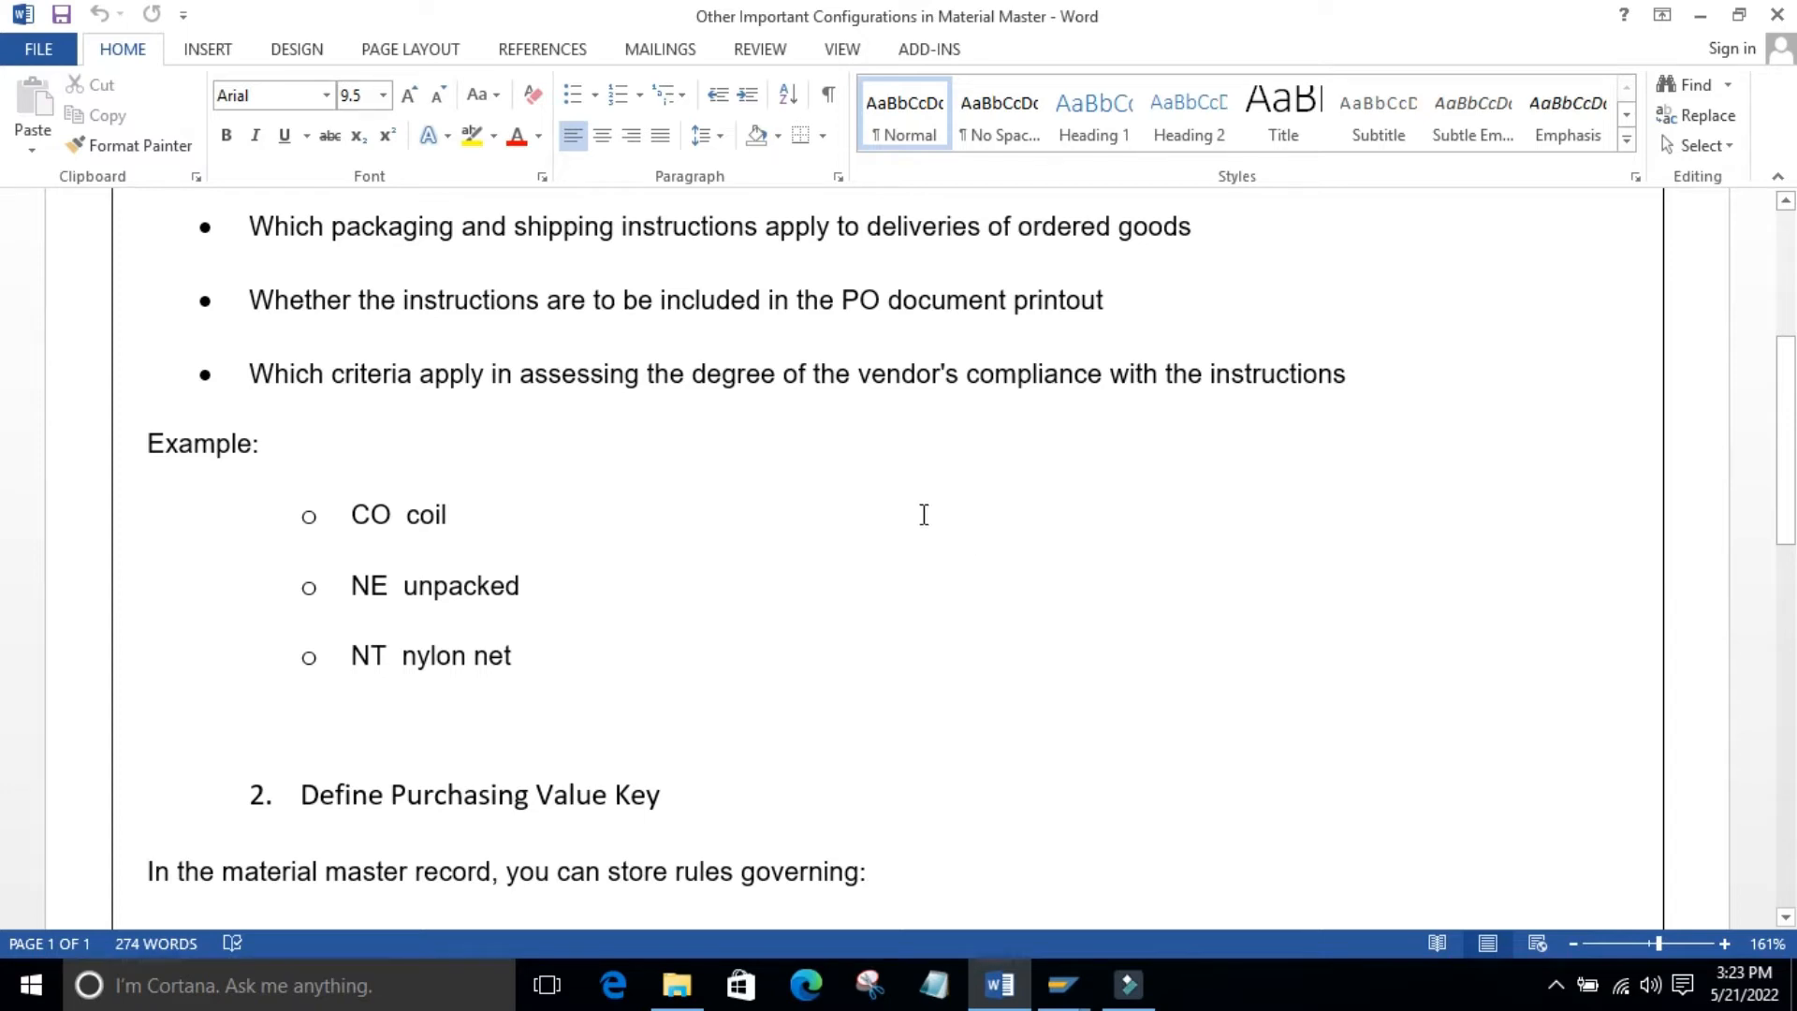
scroll(930, 505, "down", 3)
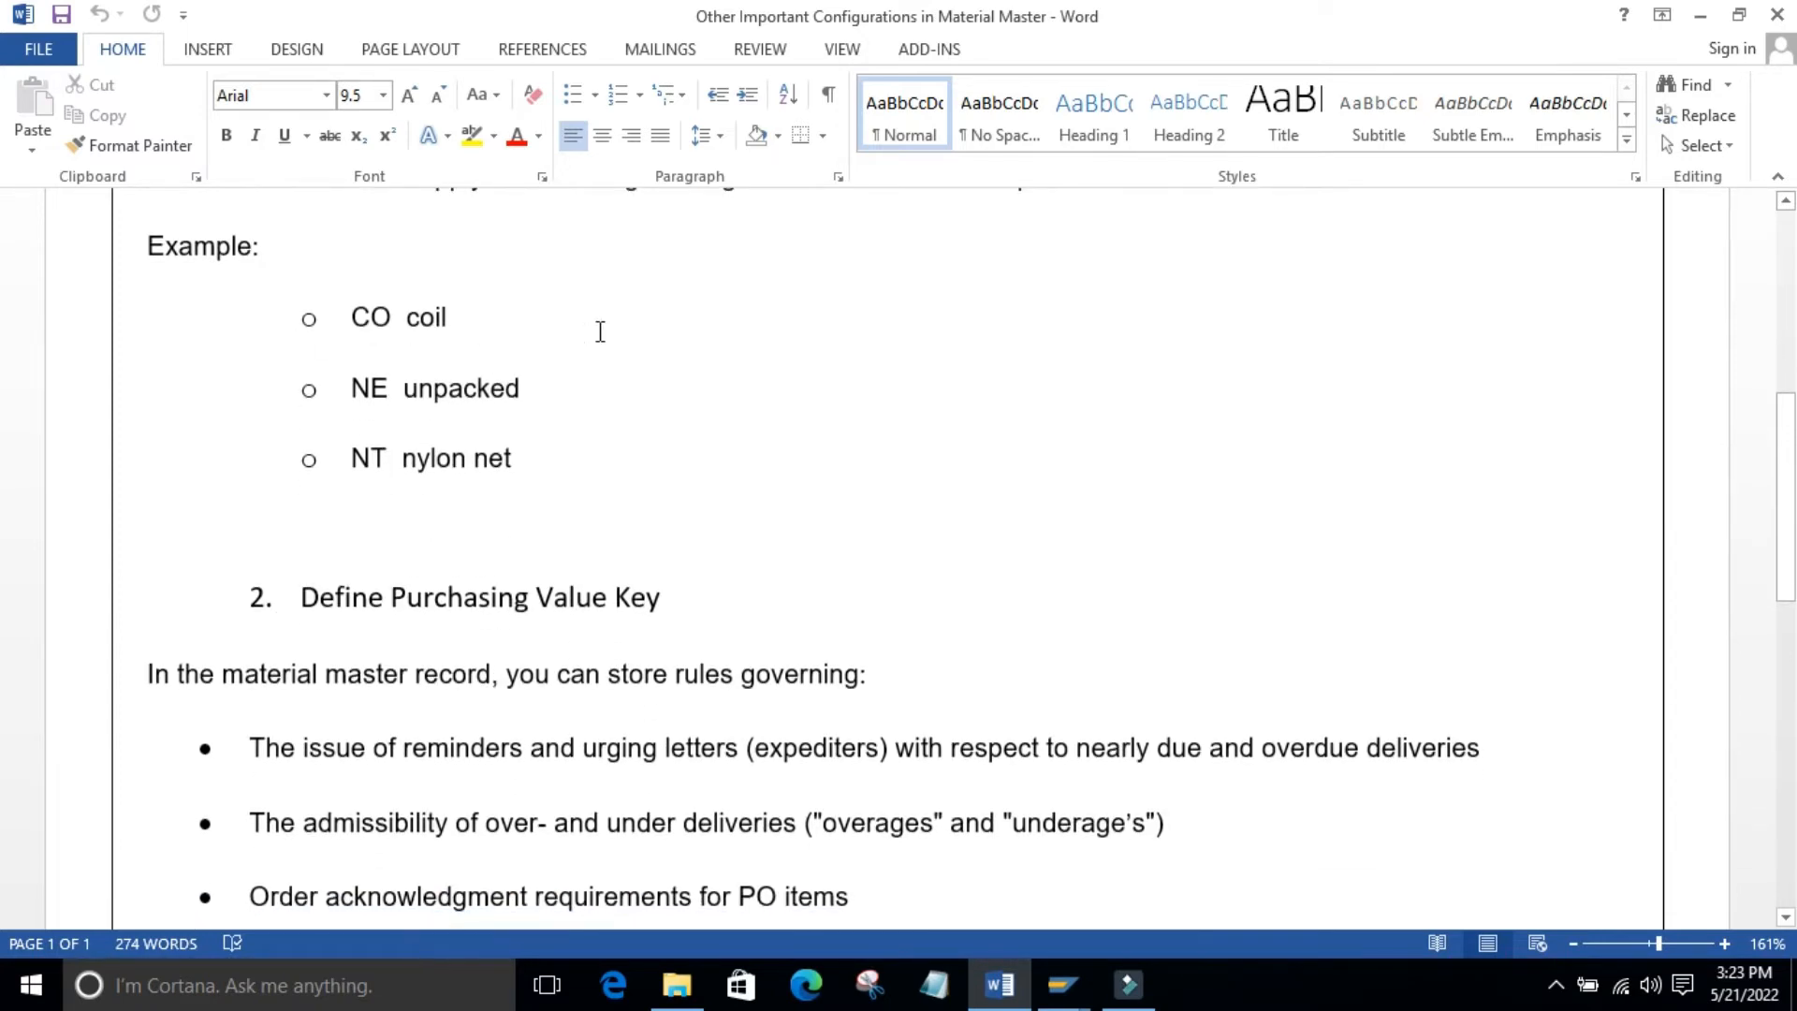
scroll(373, 431, "up", 3)
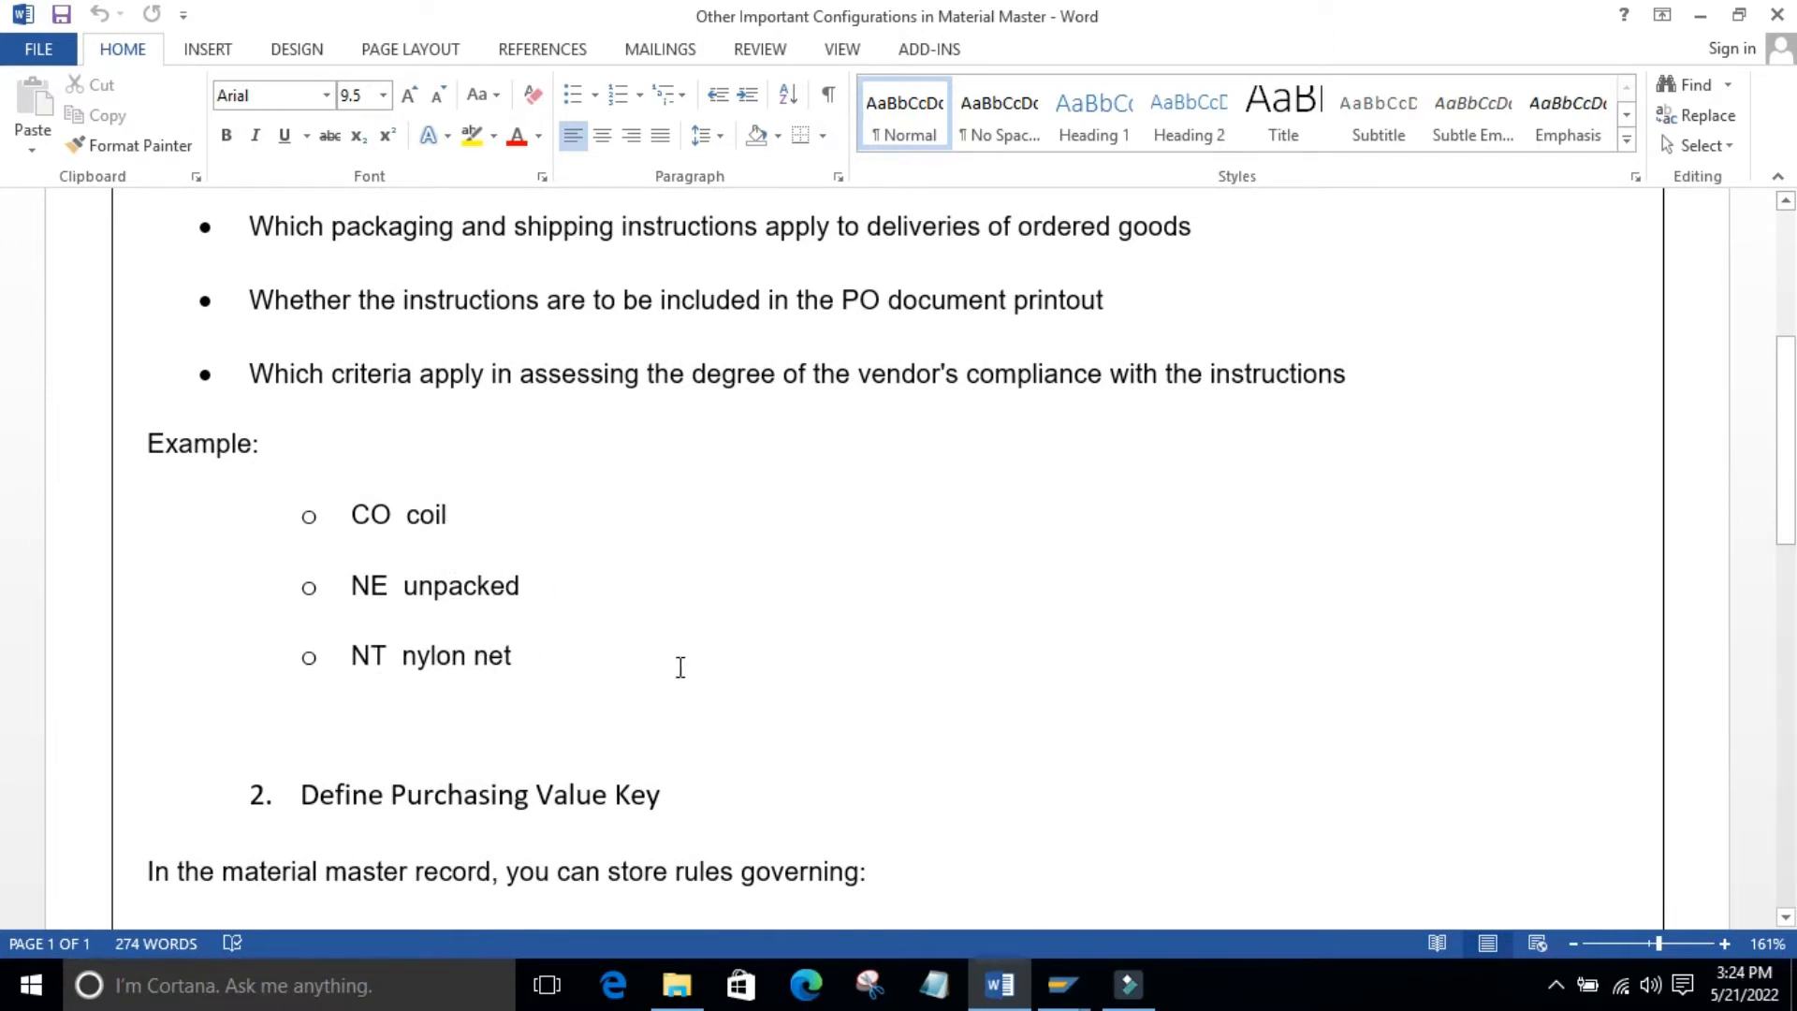
scroll(903, 531, "up", 5)
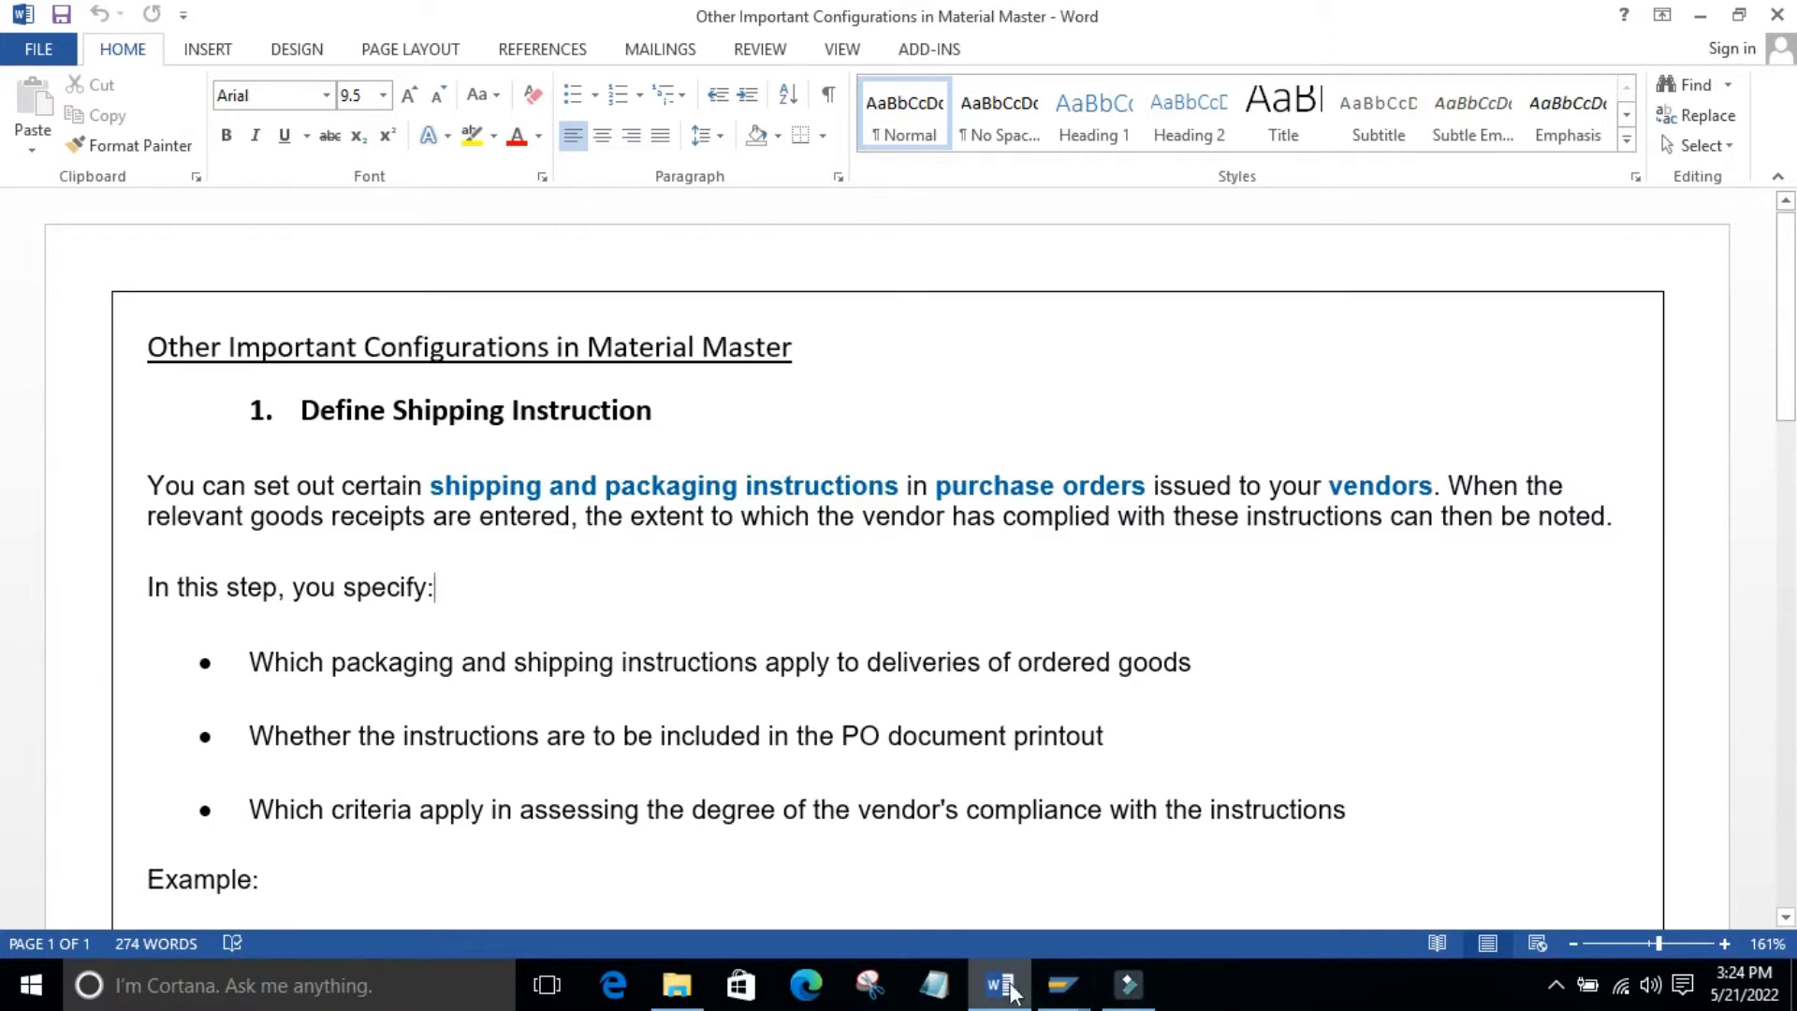
Switch back to SAP, revisit the new material's purchasing value key field, and open Define Shipping Instructions in the Display IMG session
mouse_move(1062, 985)
left_click(1232, 858)
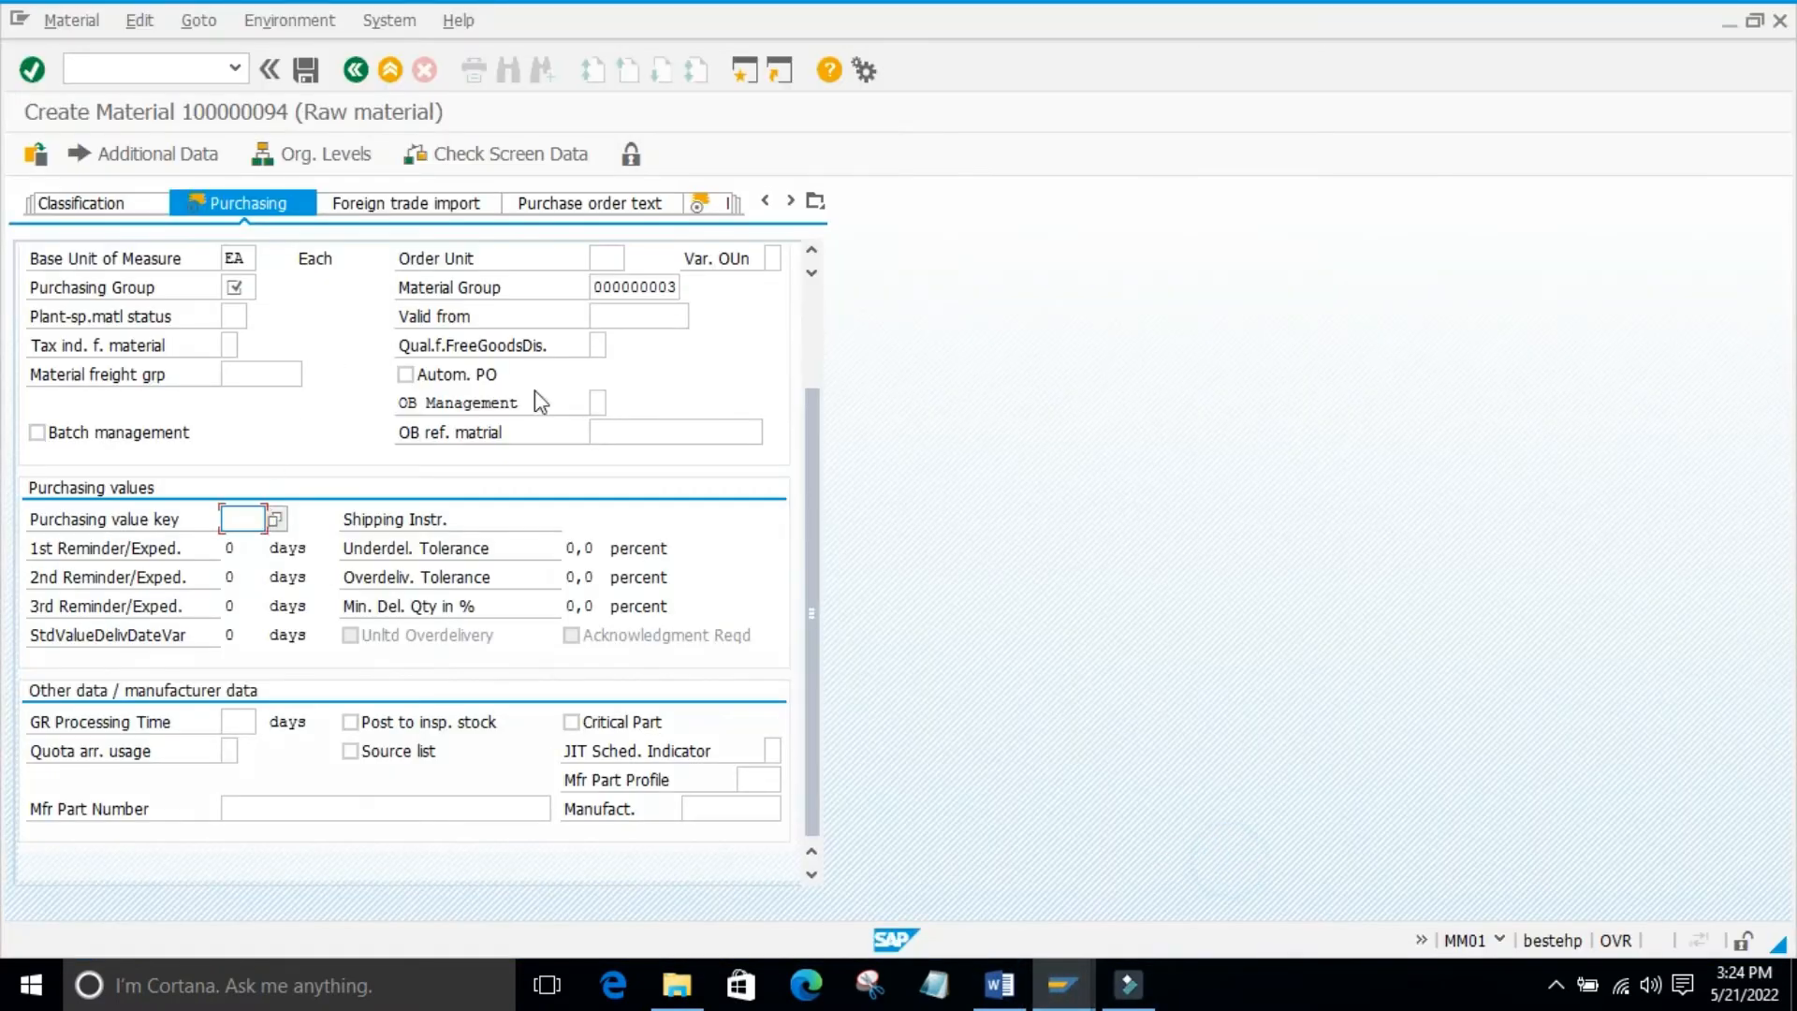
left_click(242, 519)
left_click(1063, 985)
left_click(978, 845)
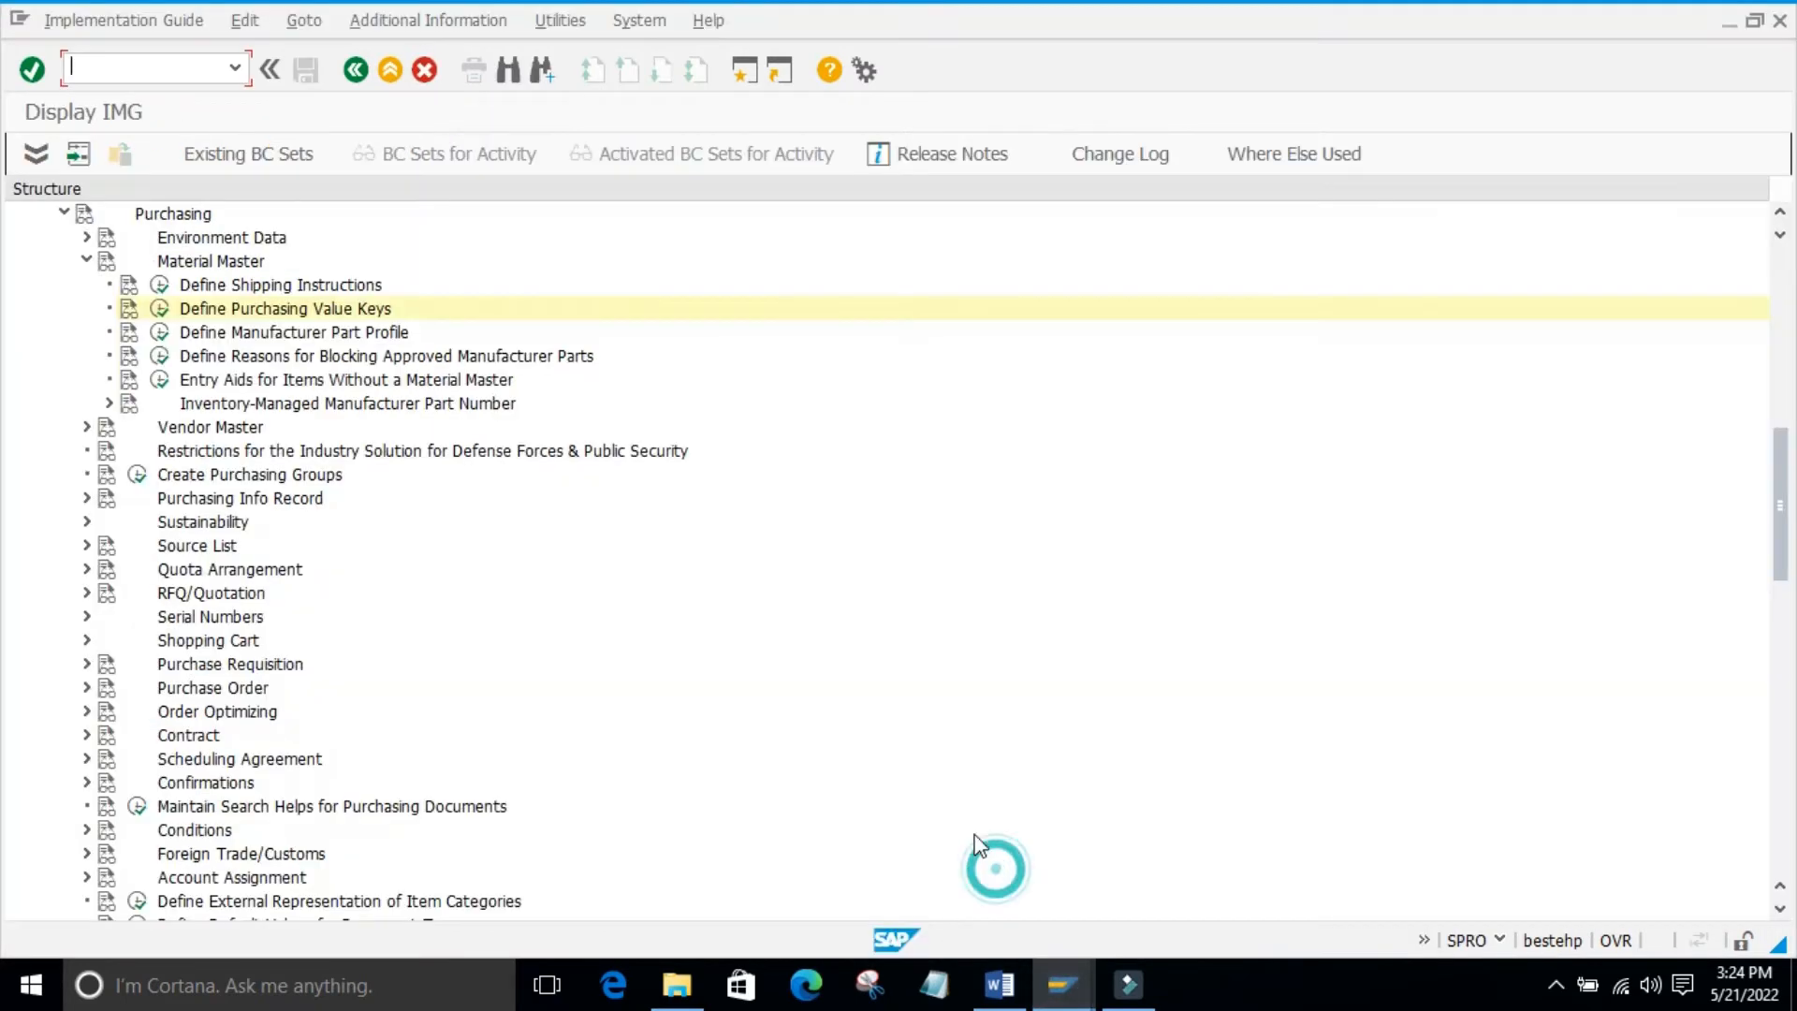
left_click(160, 284)
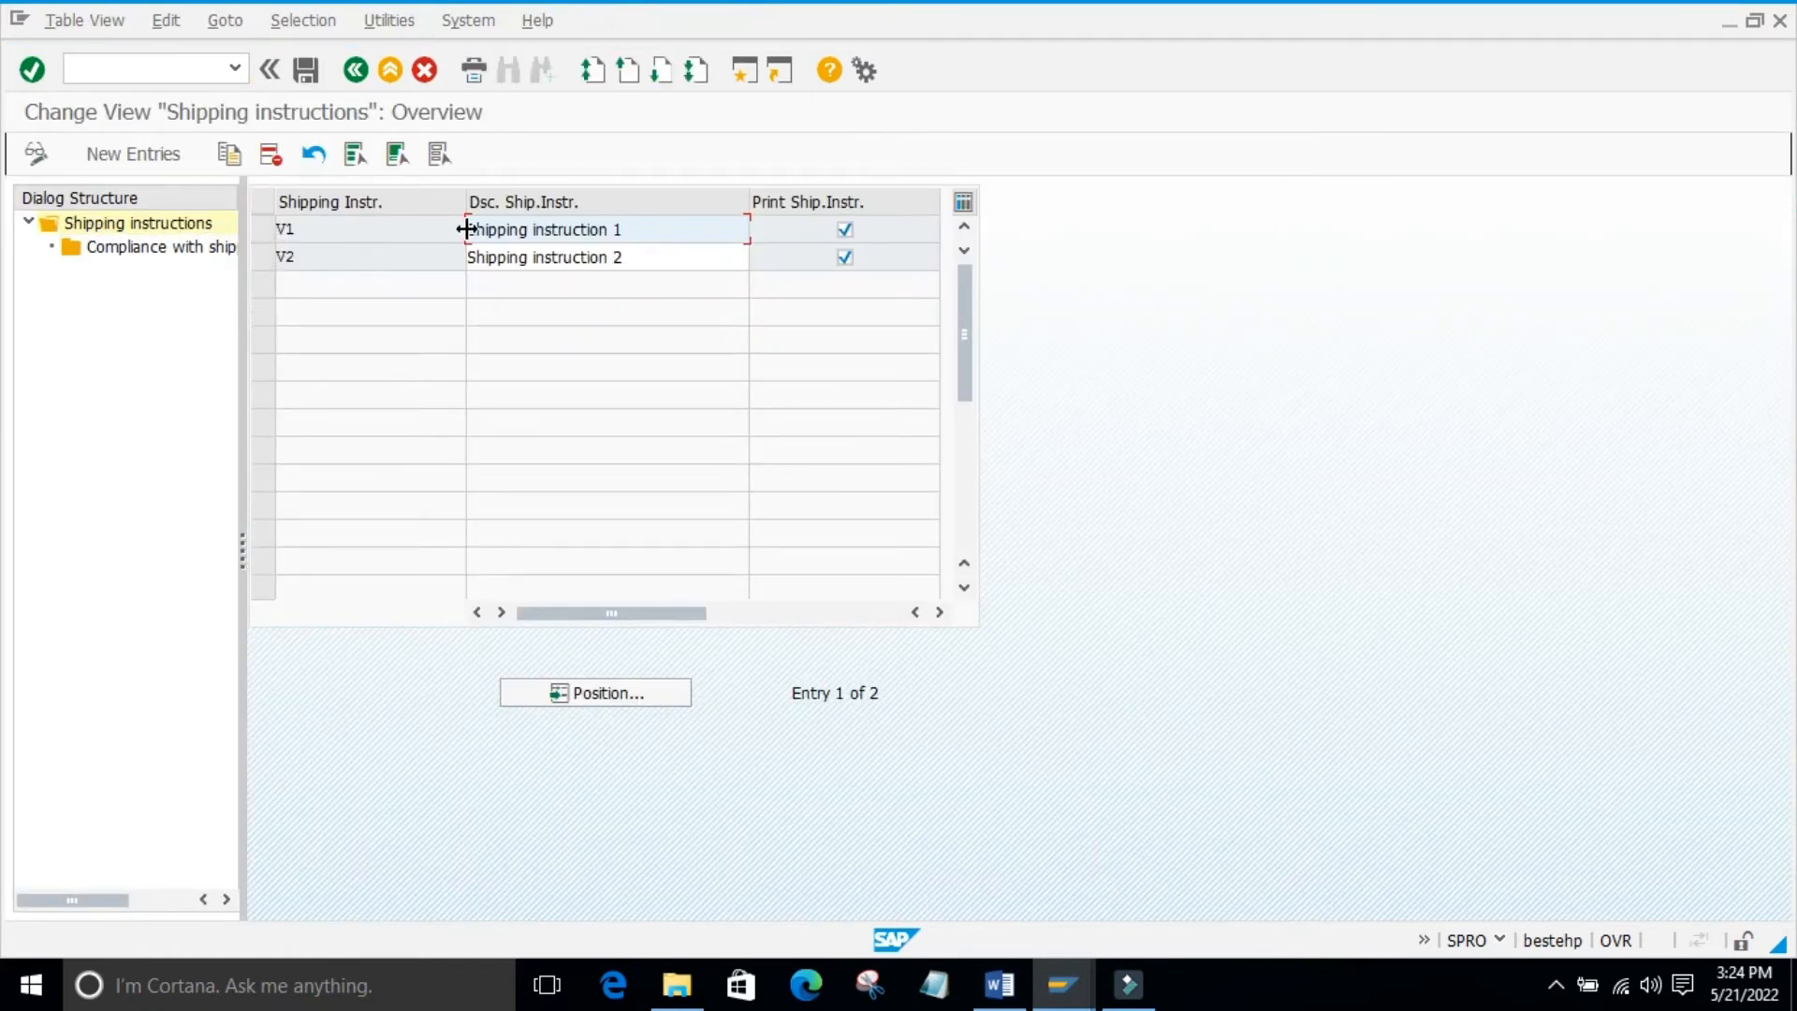
Examine the compliance texts and points for shipping instruction V1, widening the dialog structure area, and return to the shipping instructions overview
left_click(263, 229)
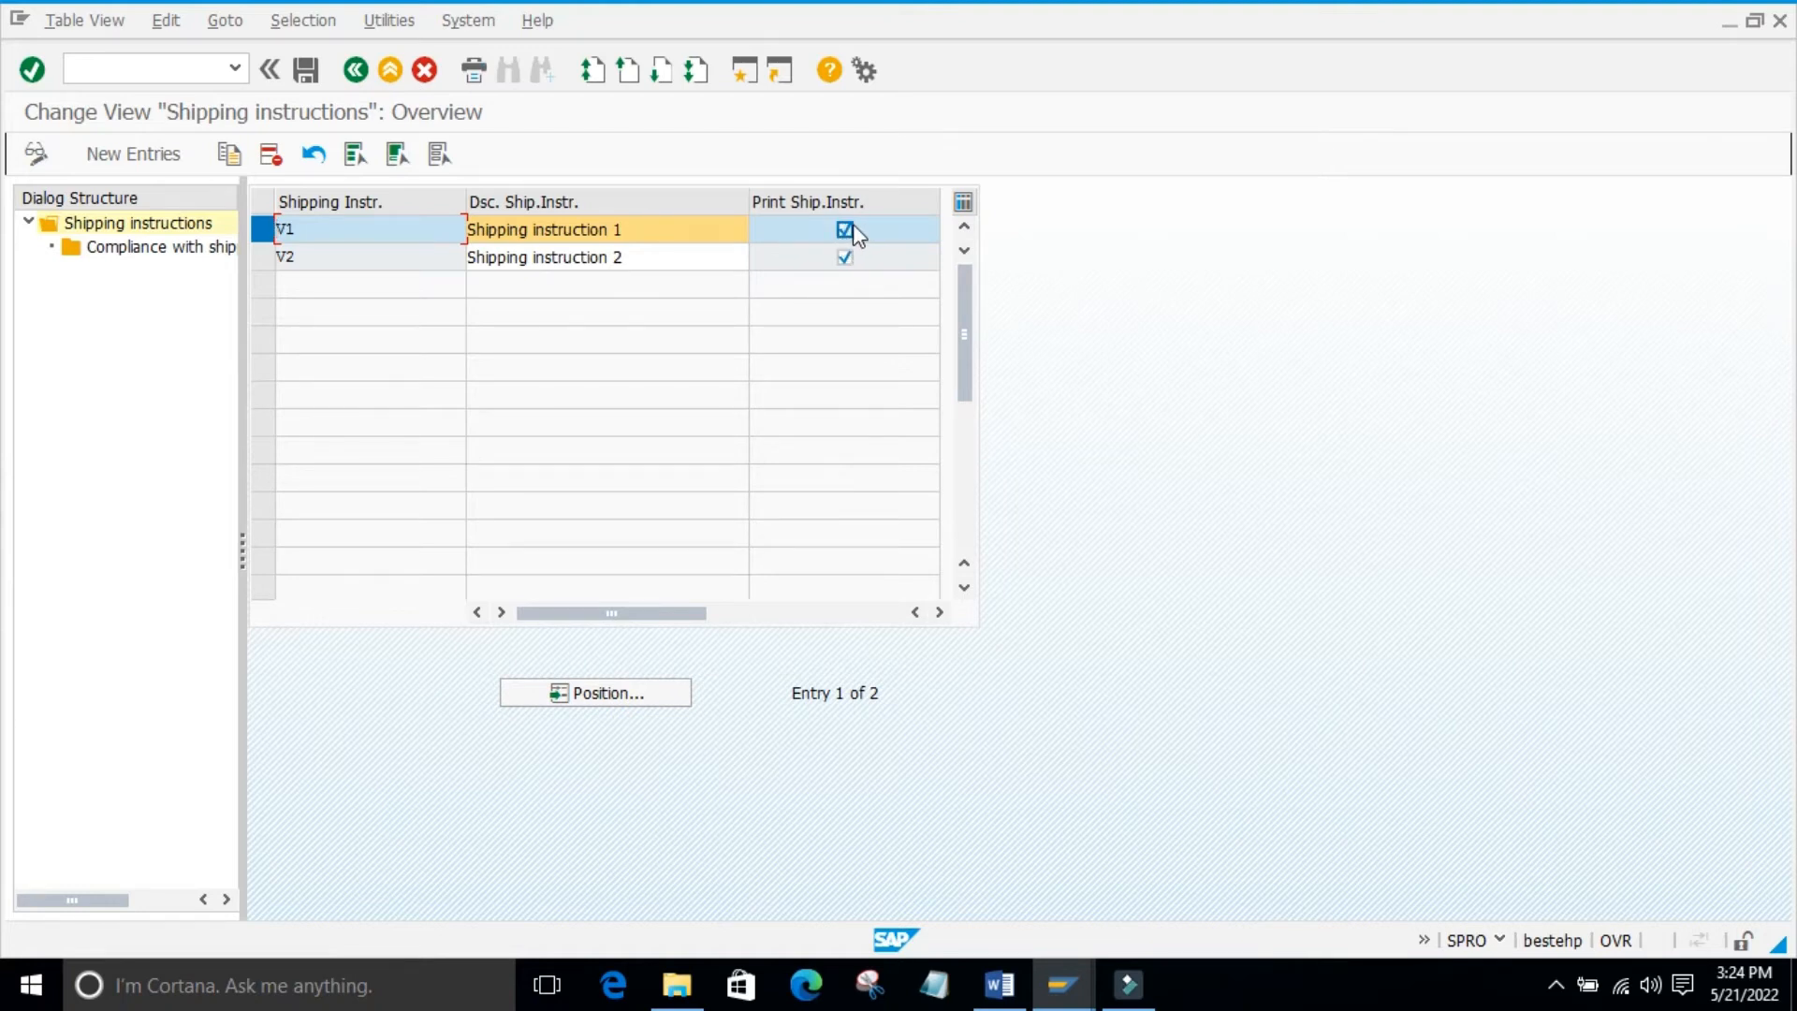
left_click(263, 232)
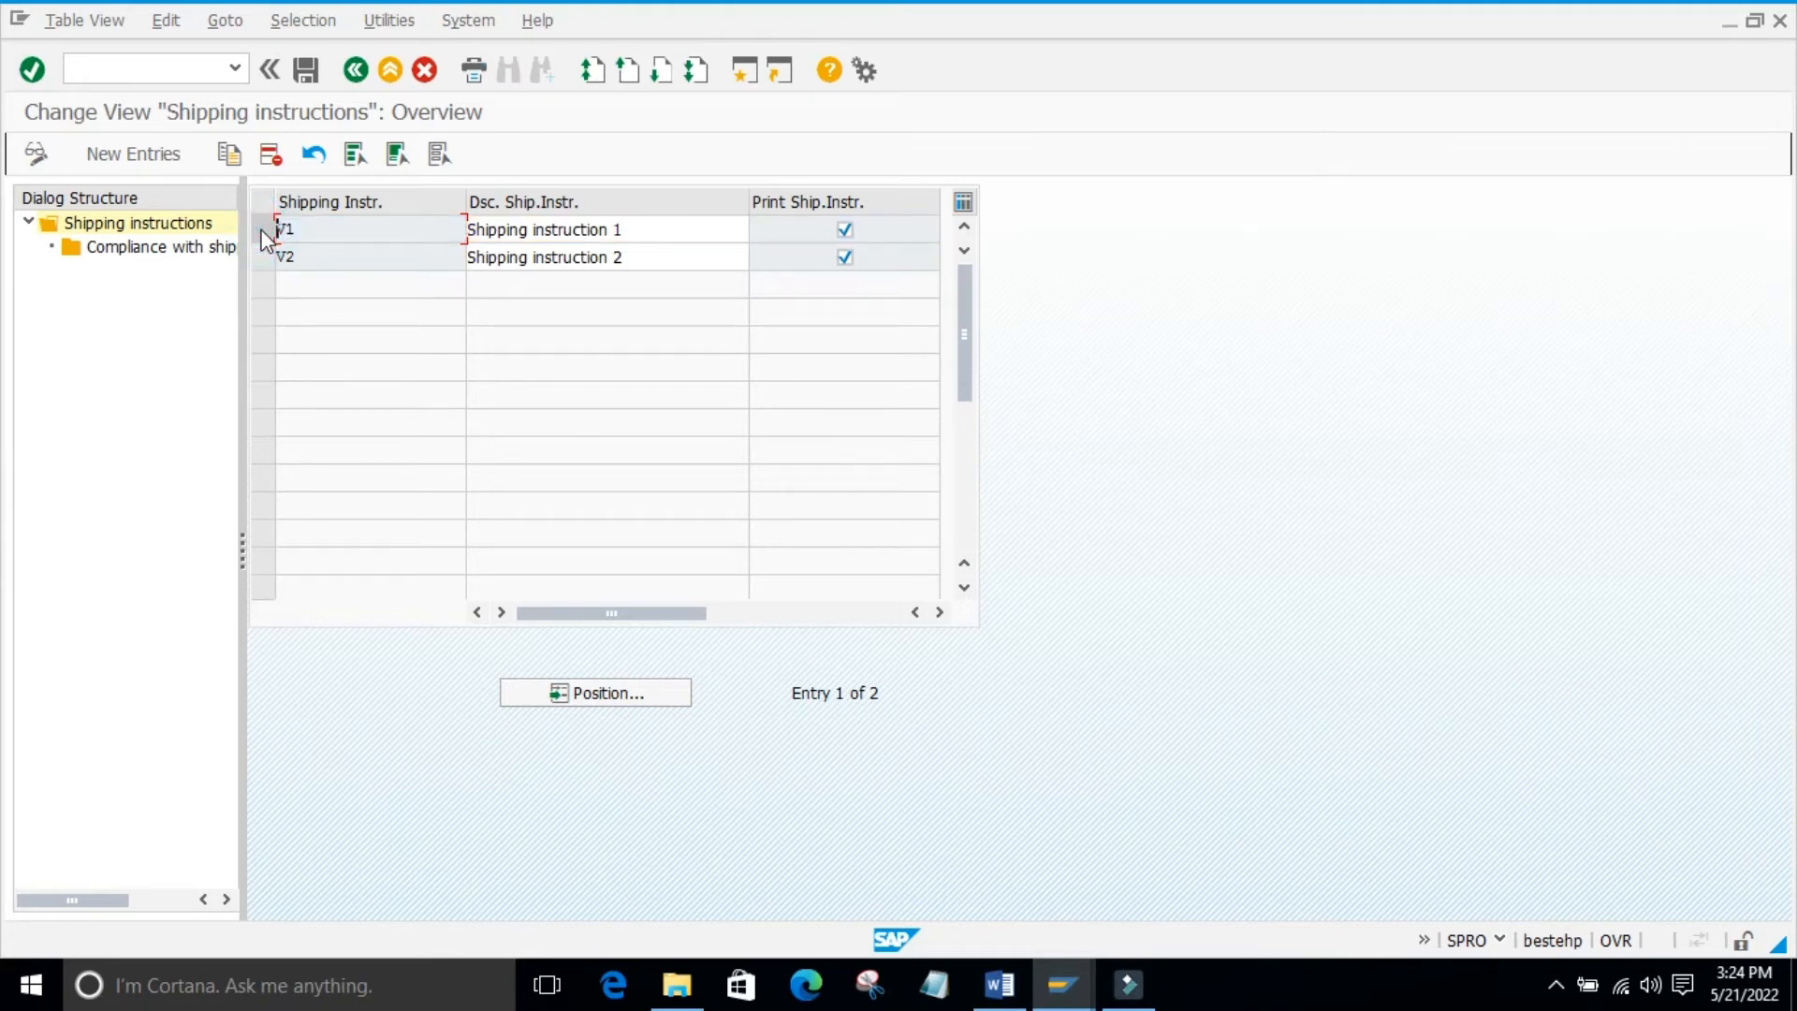
left_click(263, 232)
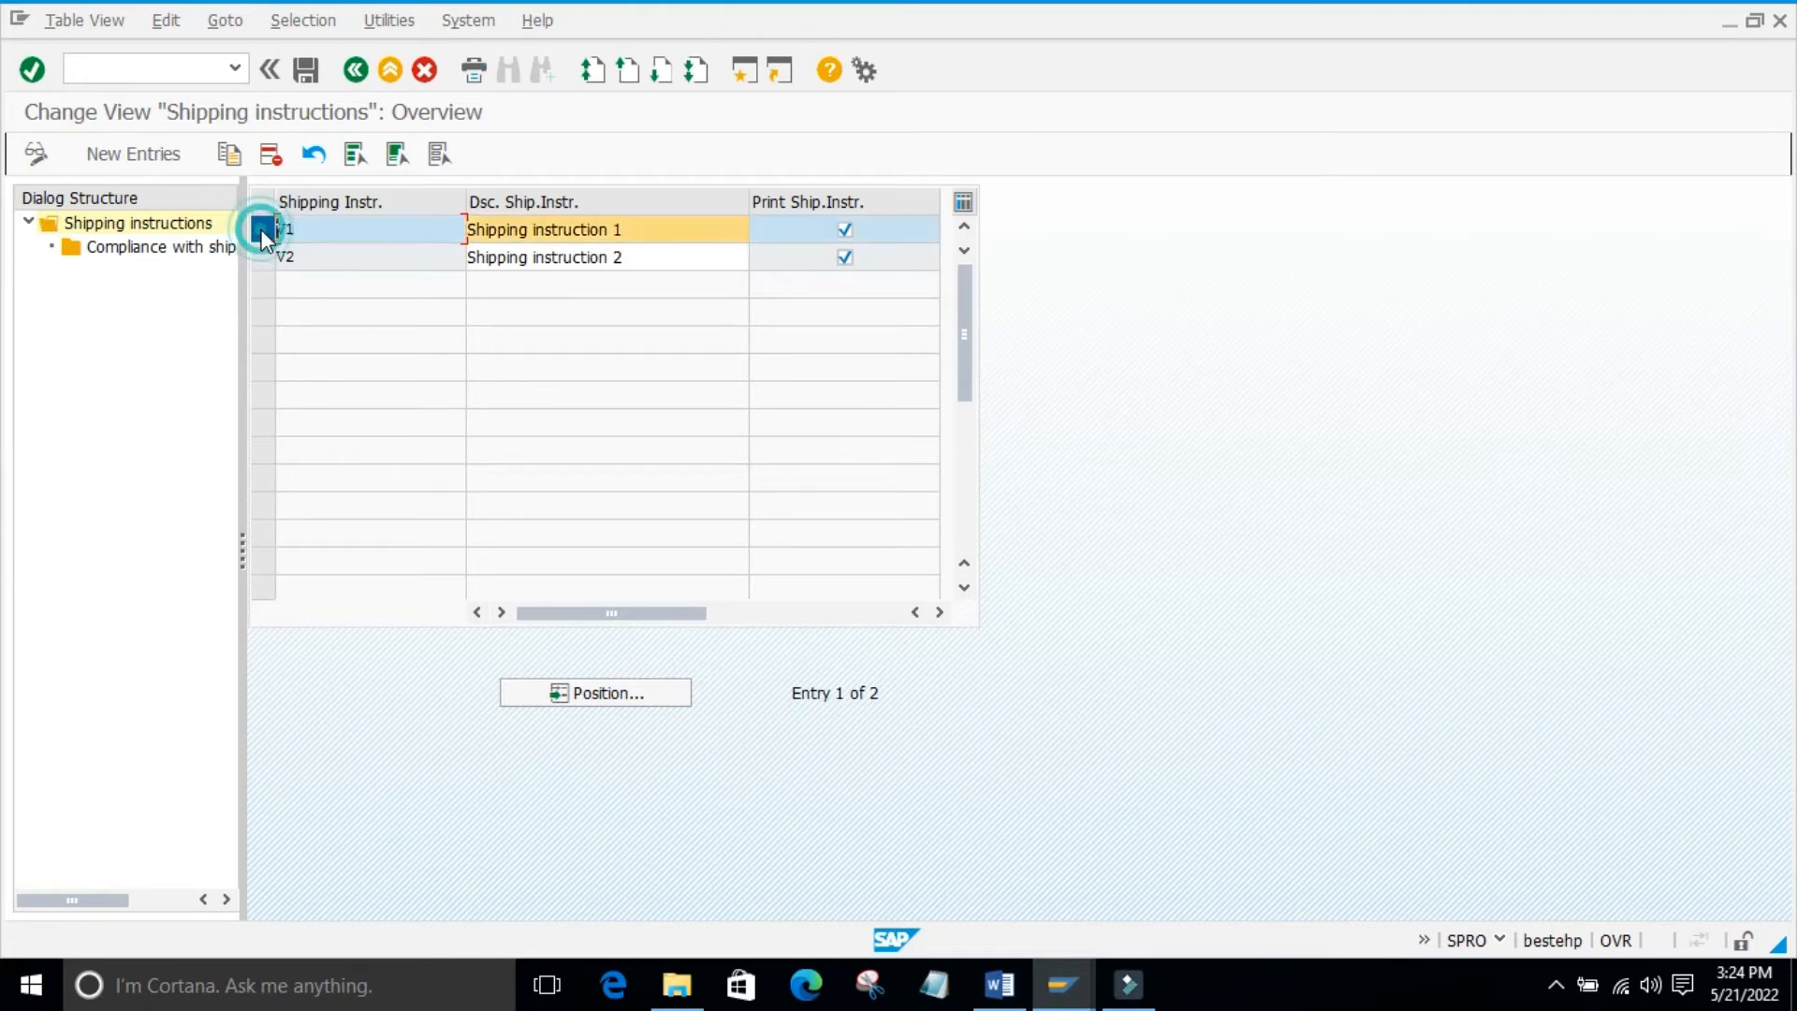
double_click(175, 247)
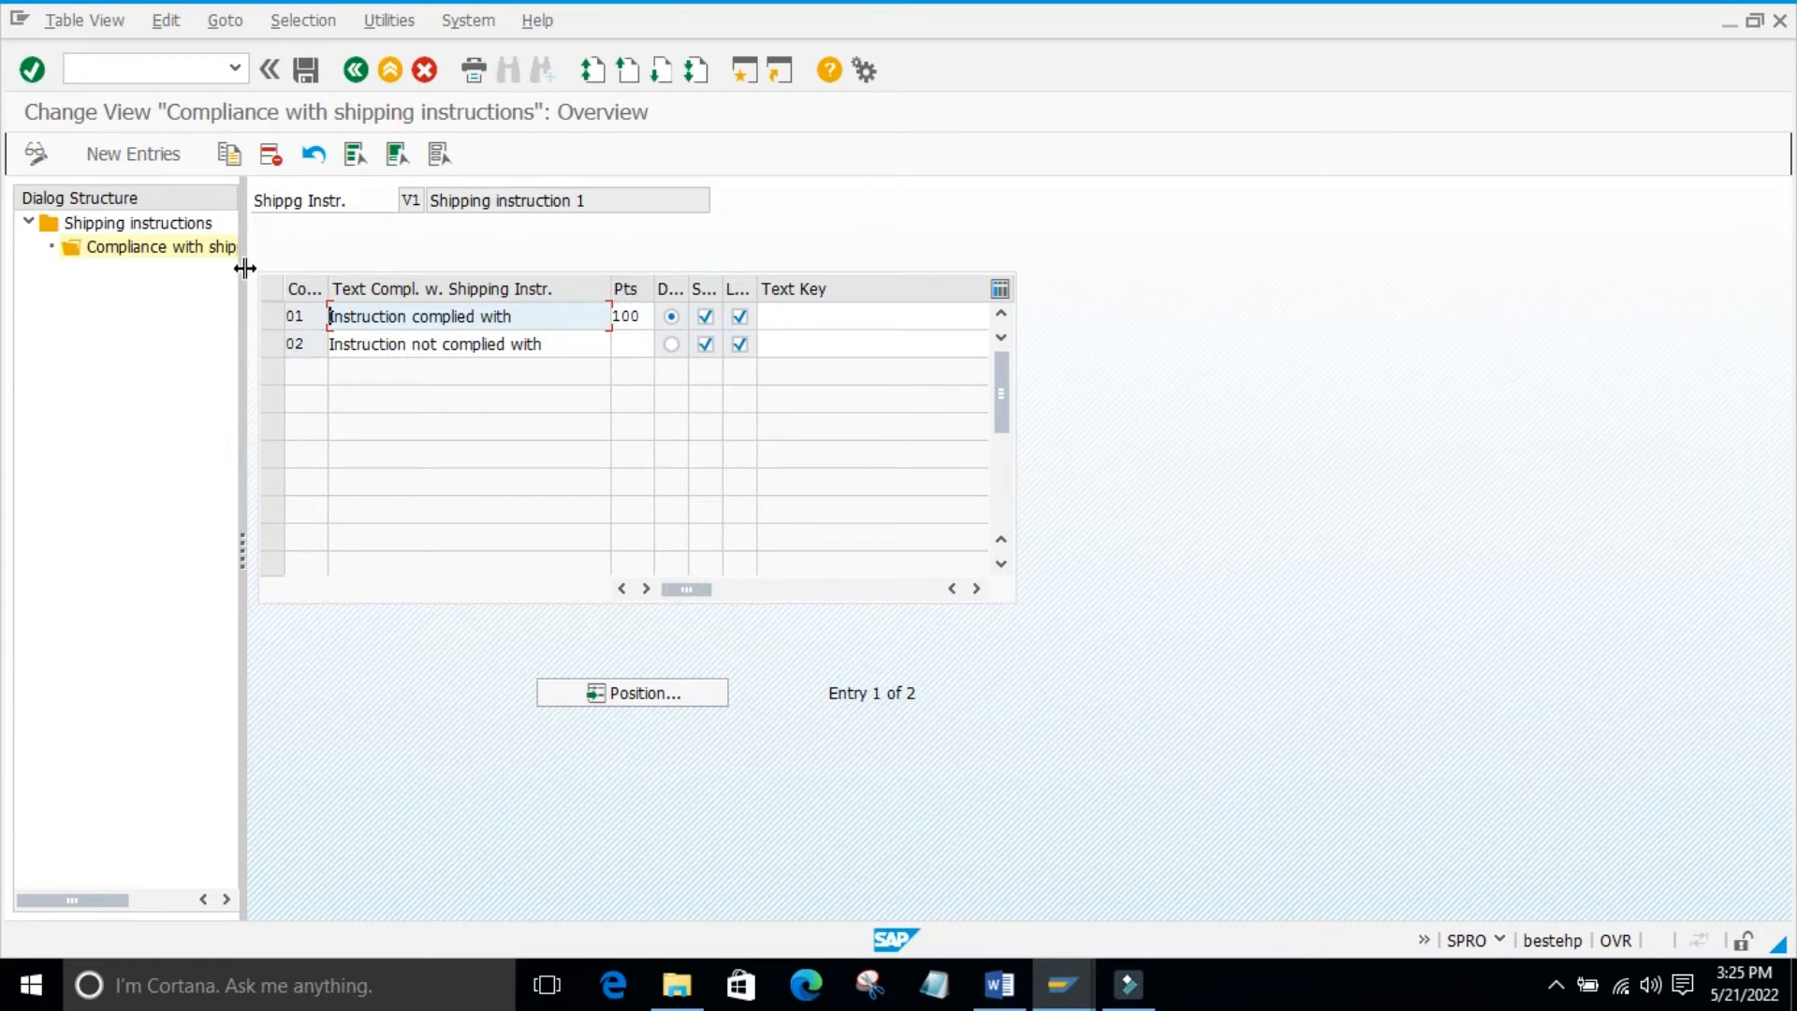
left_click_drag(241, 272, 386, 286)
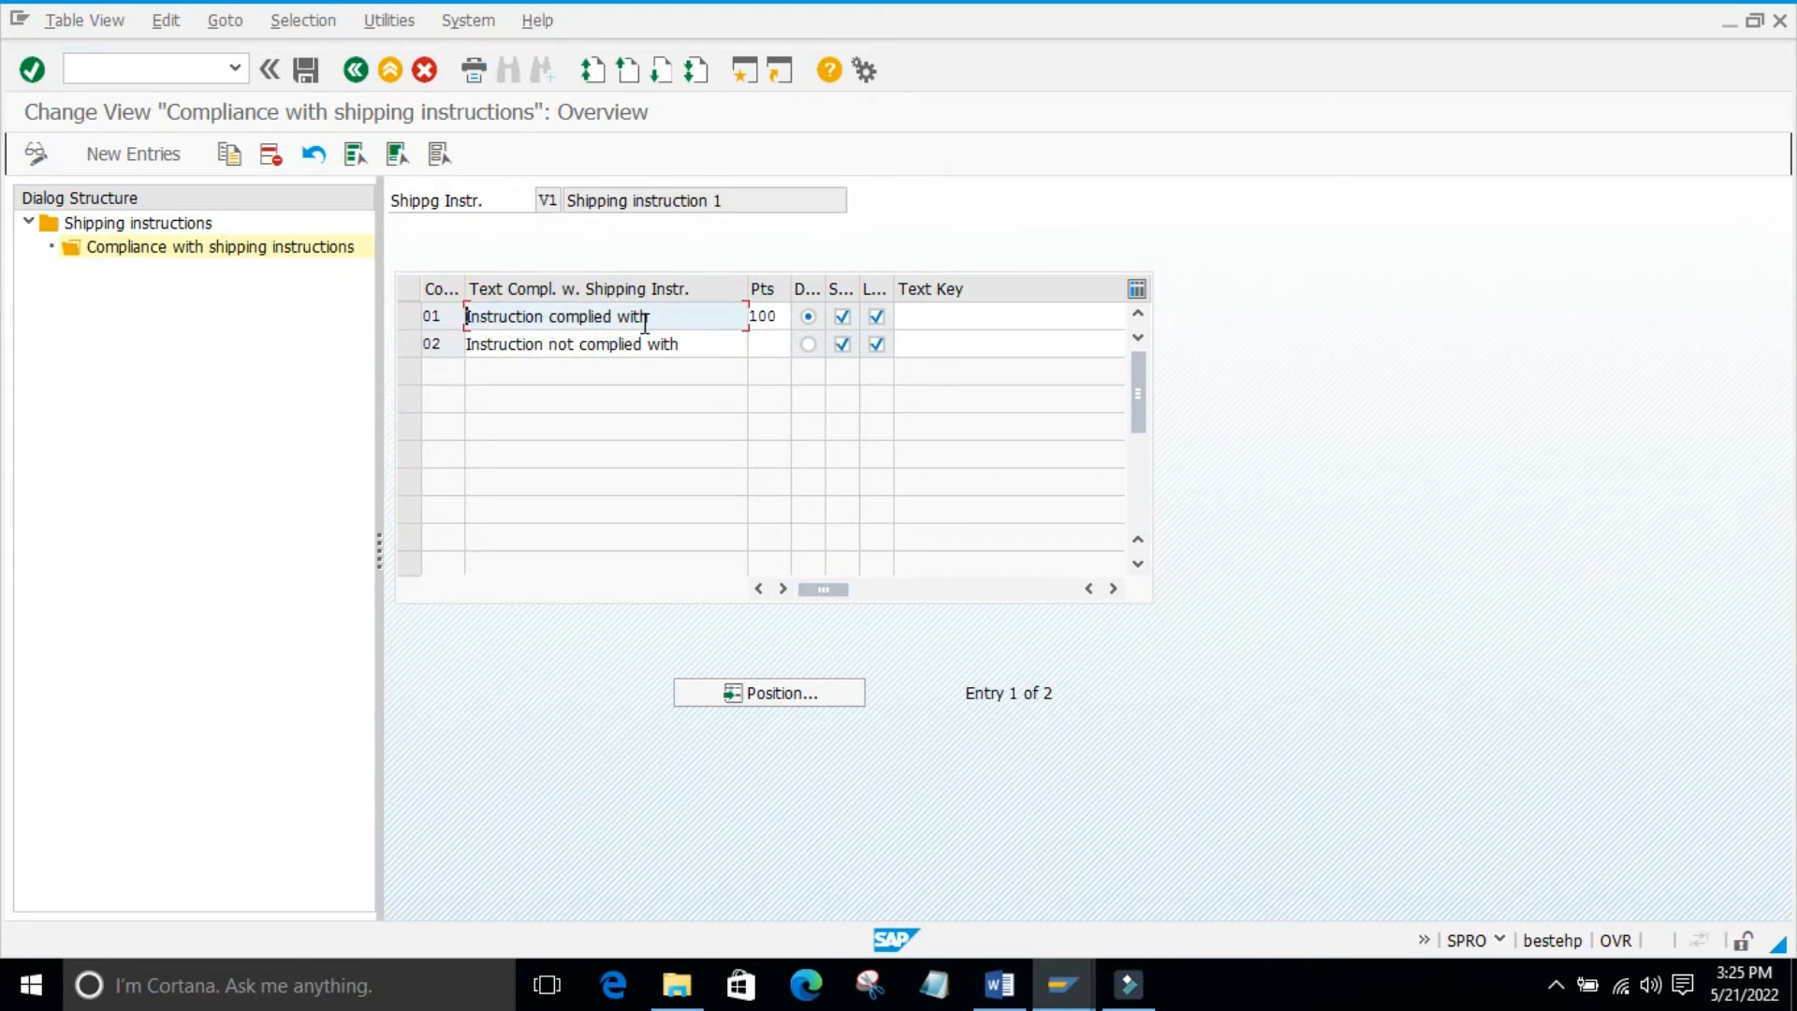
left_click(408, 317)
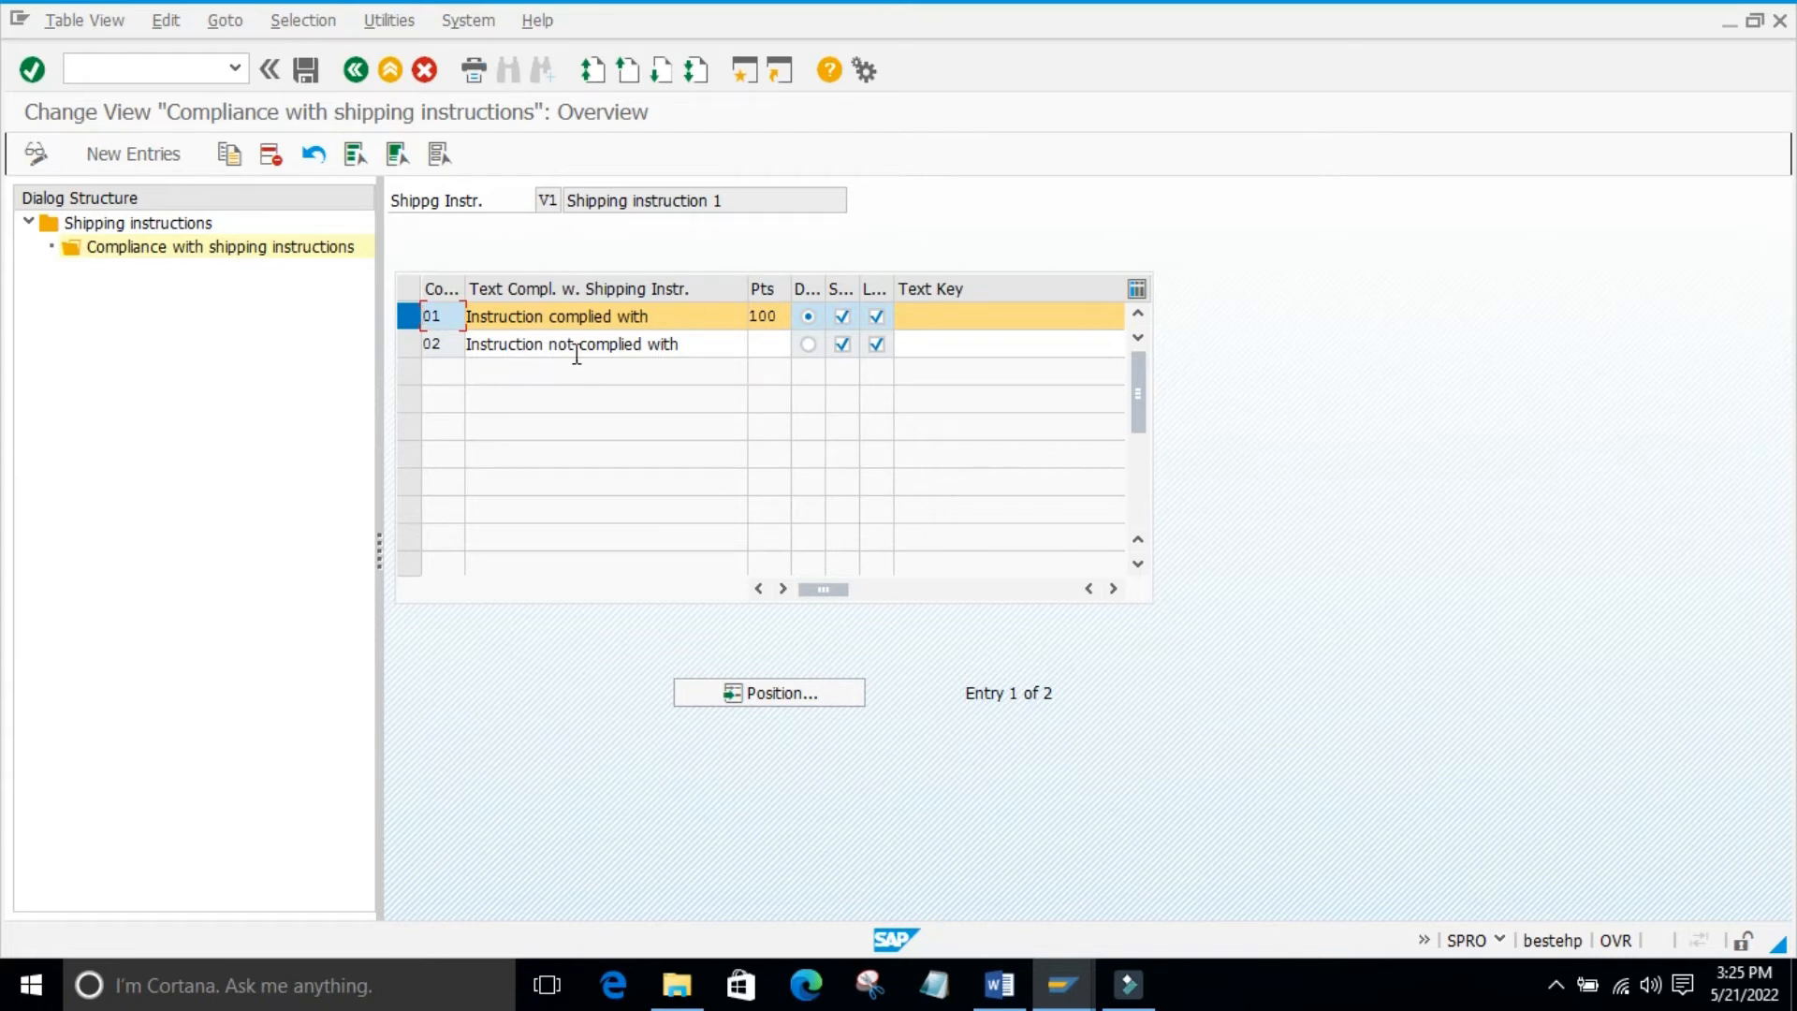
left_click(766, 342)
left_click(355, 69)
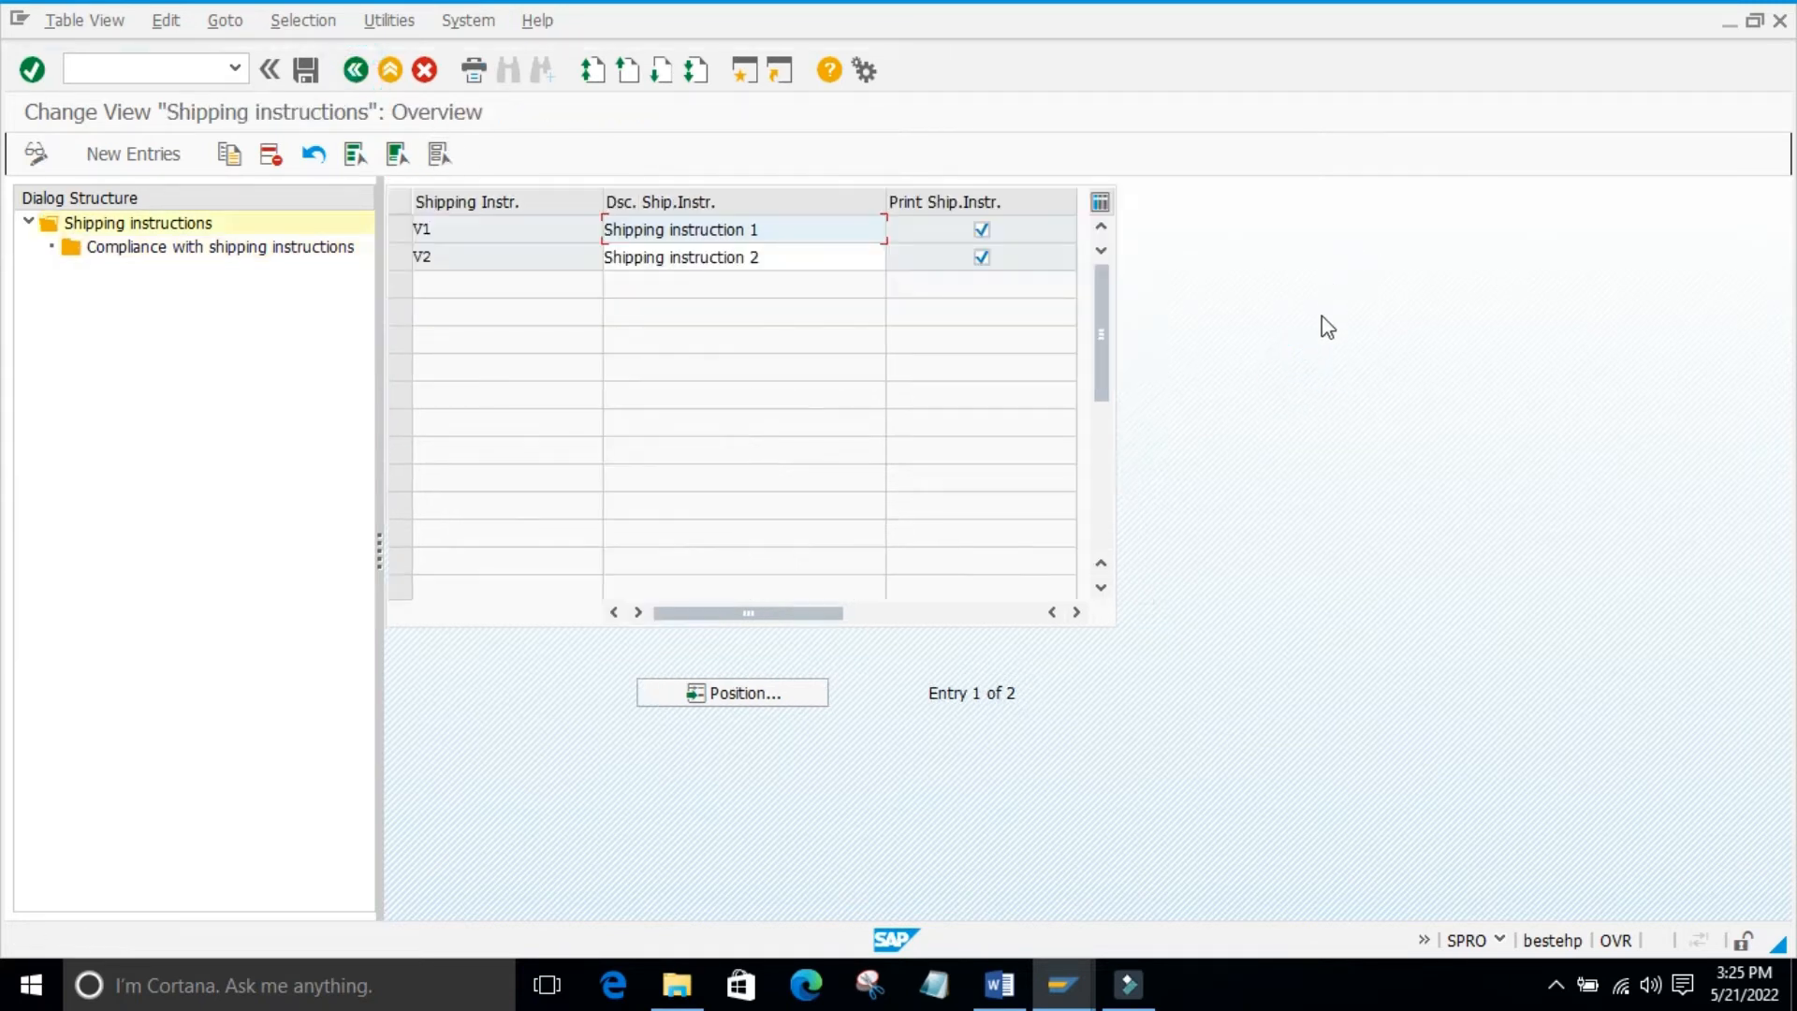
Examine the compliance texts and points for shipping instruction V2 and return to the shipping instructions overview
left_click(397, 263)
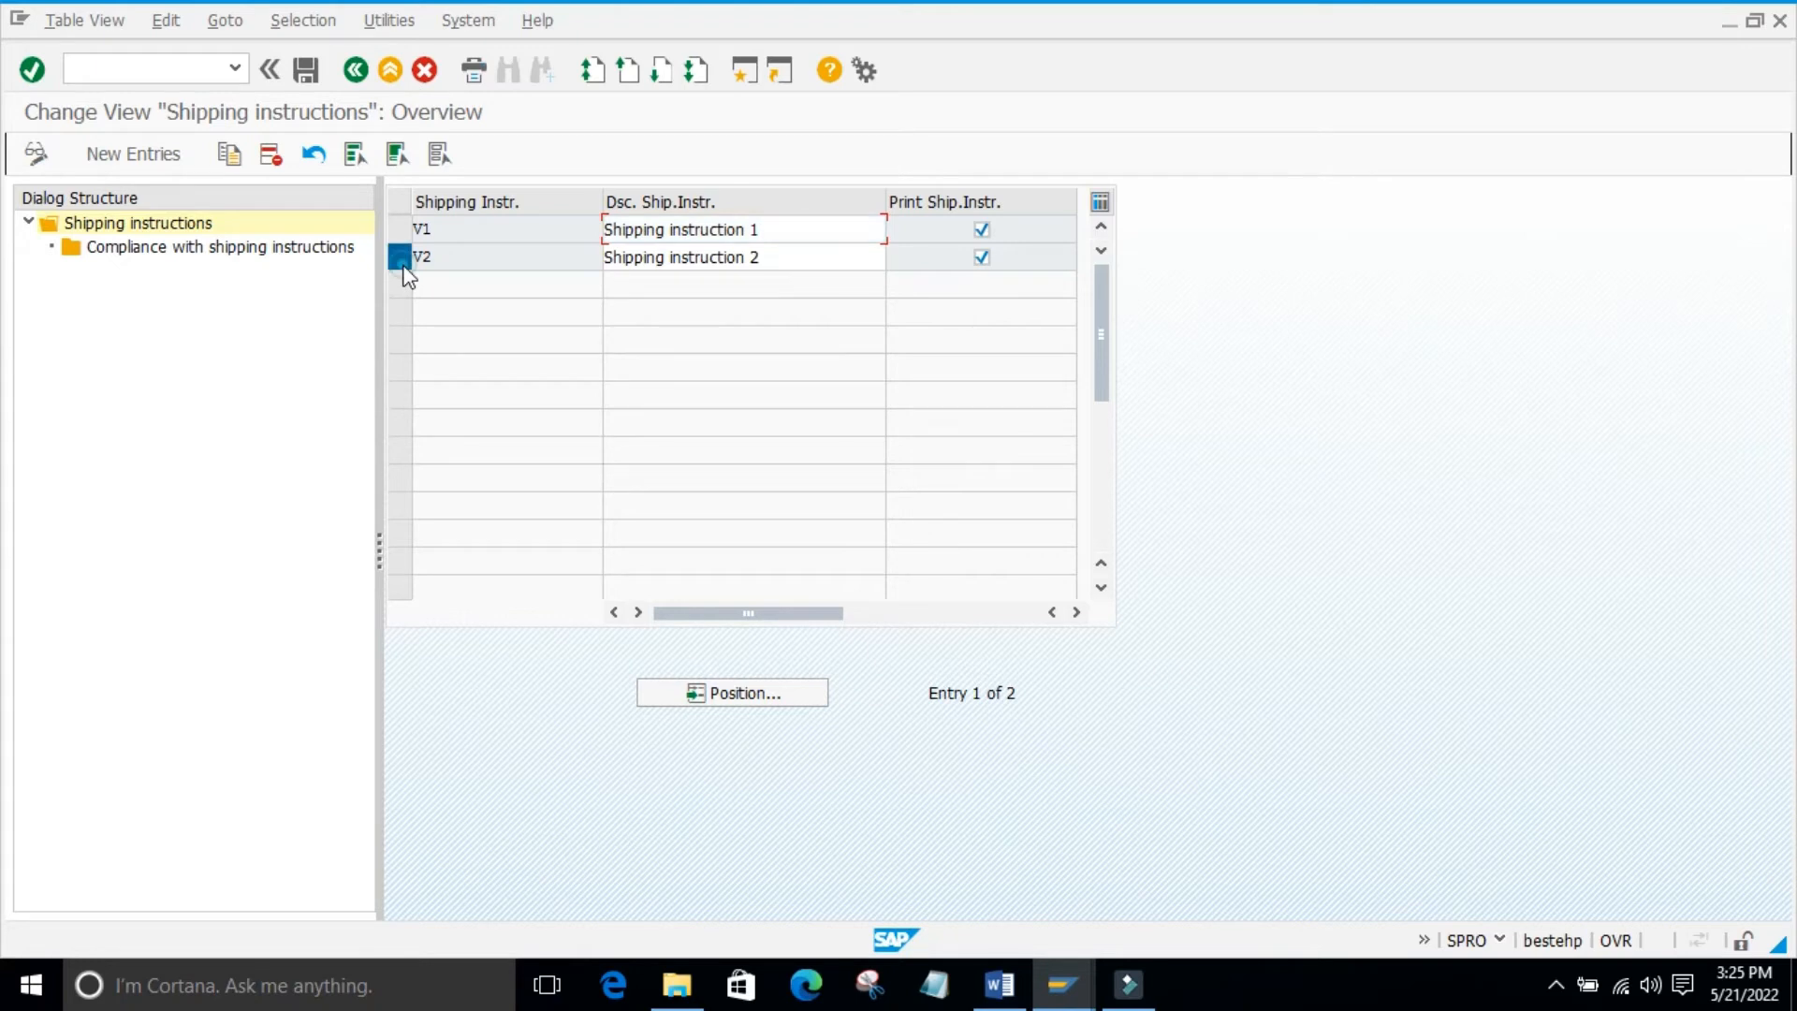
double_click(156, 250)
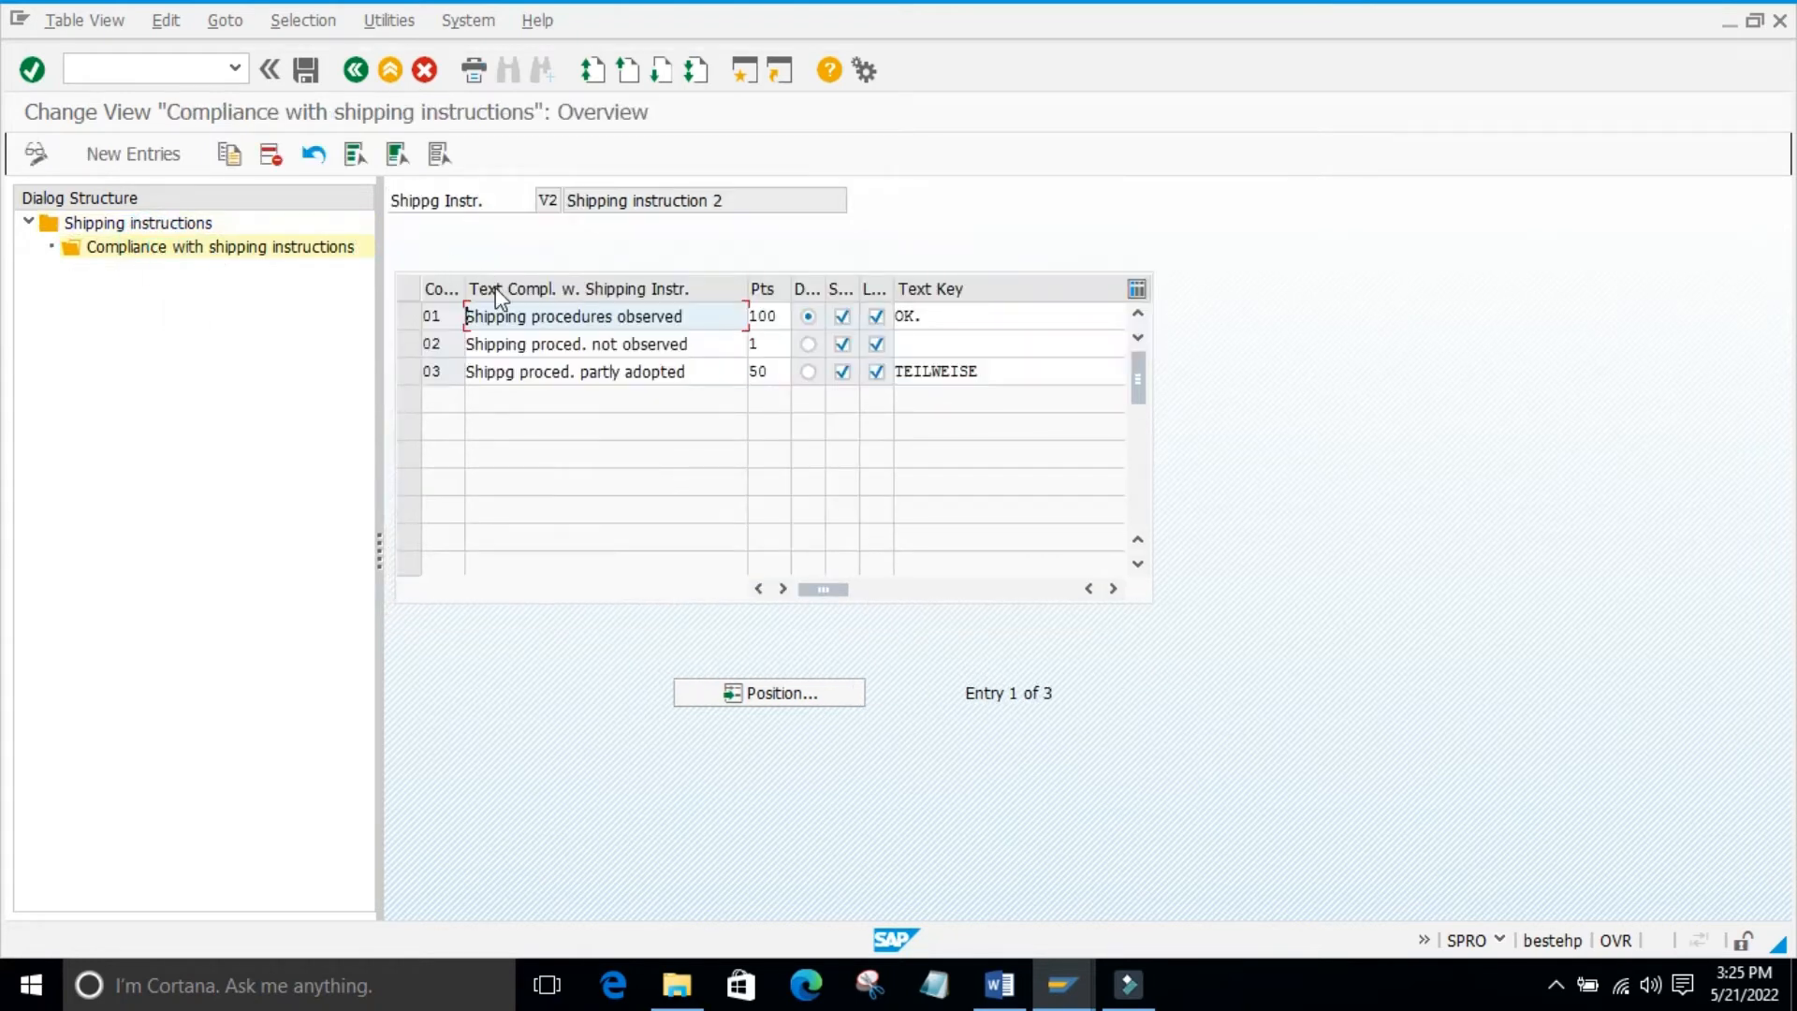
left_click(409, 316)
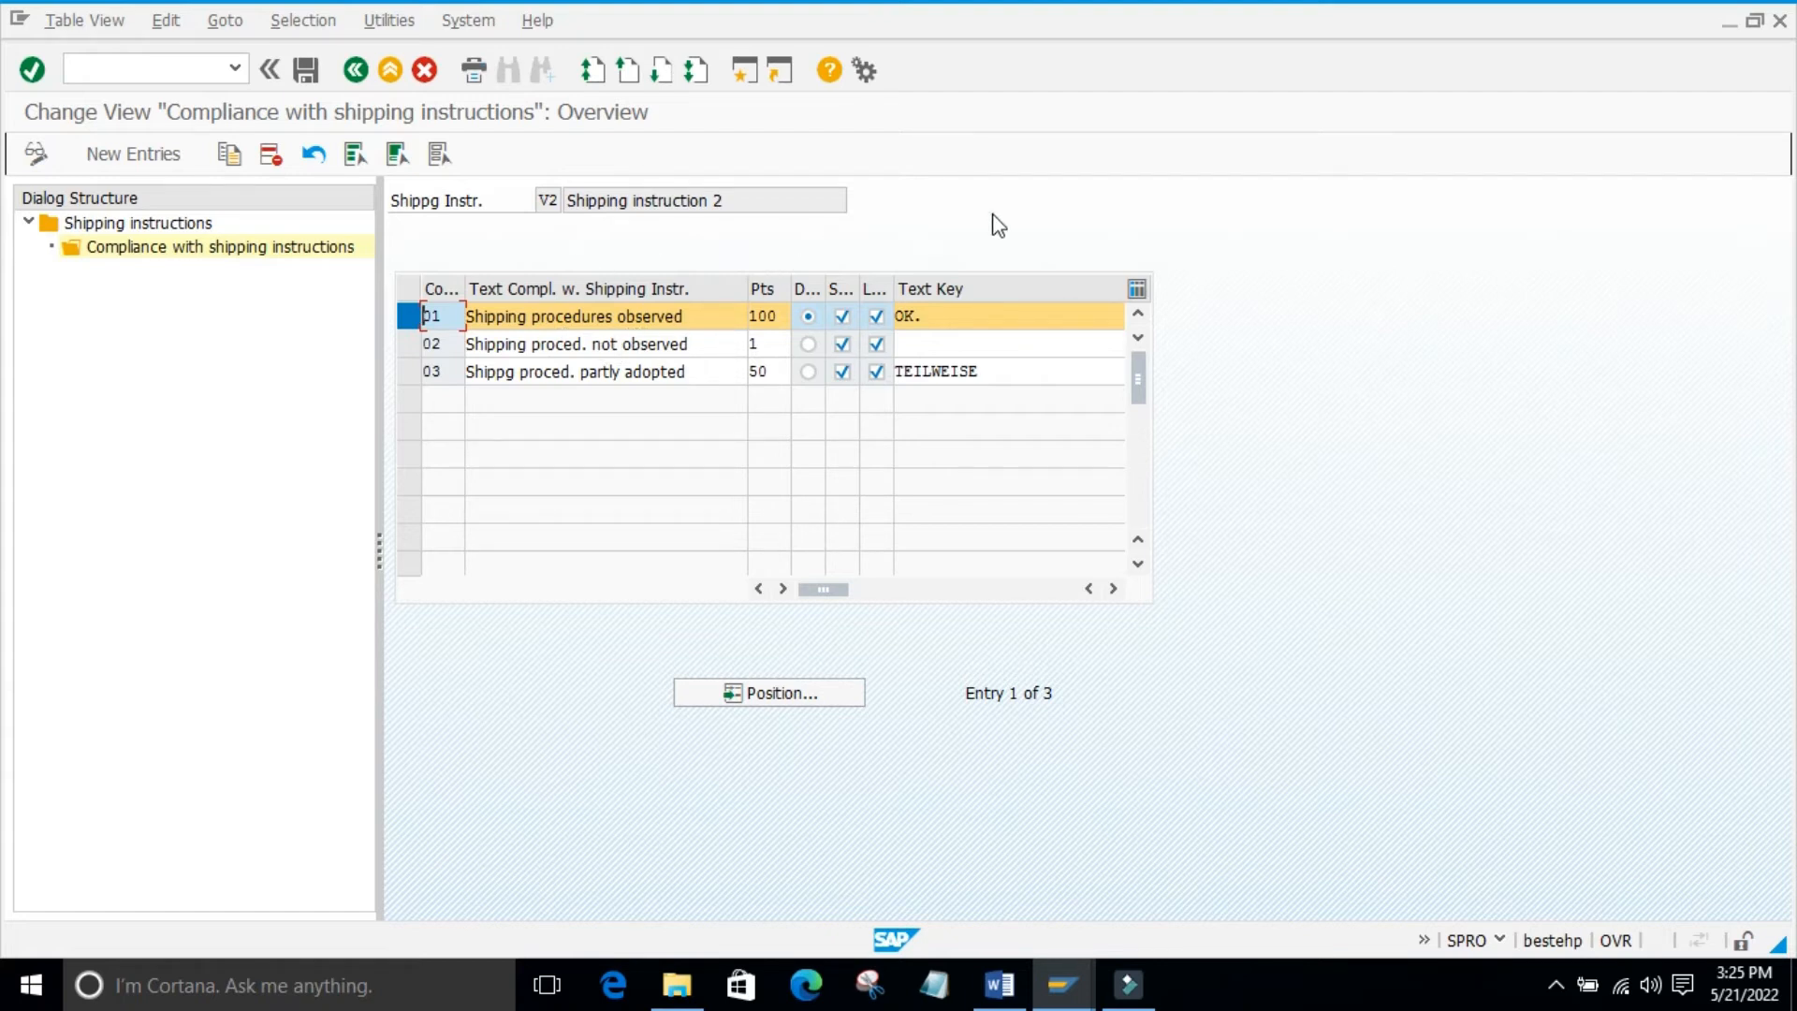
left_click(356, 70)
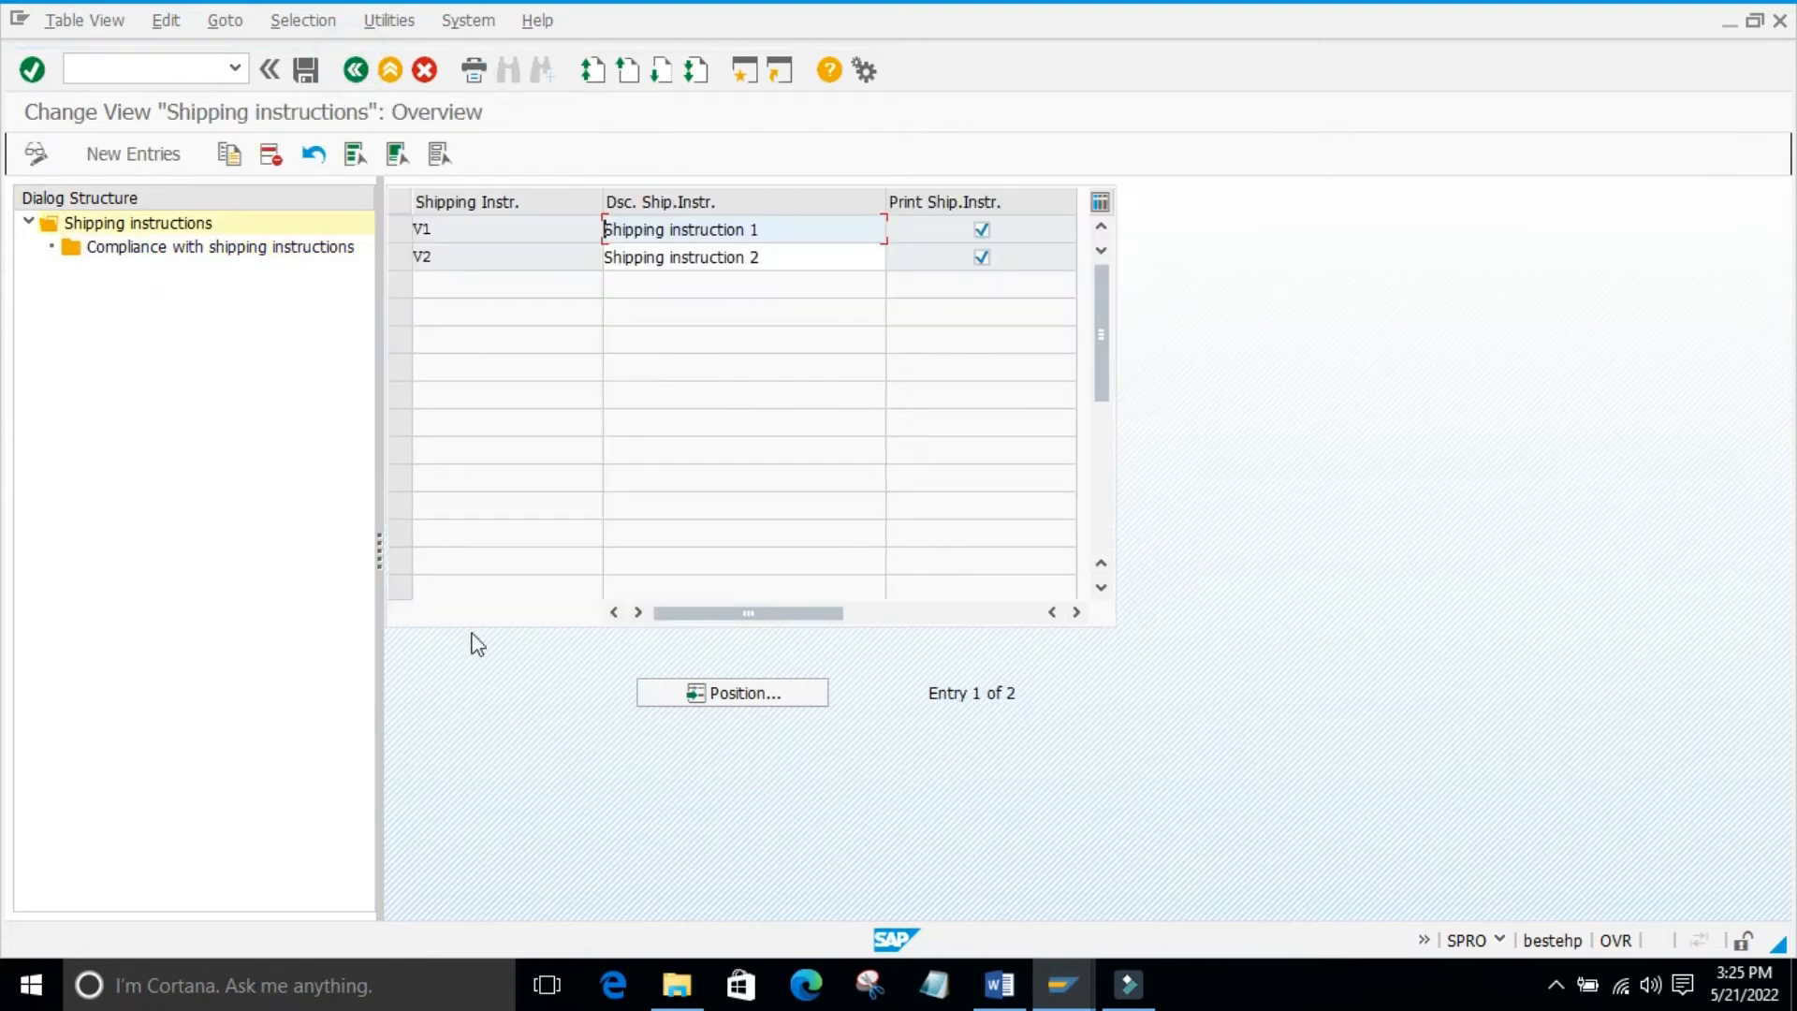
Copy shipping instruction V1 with all its dependent entries as N1, described as "Shipping instruction 1 varroc"
left_click(543, 733)
left_click(498, 698)
left_click(400, 229)
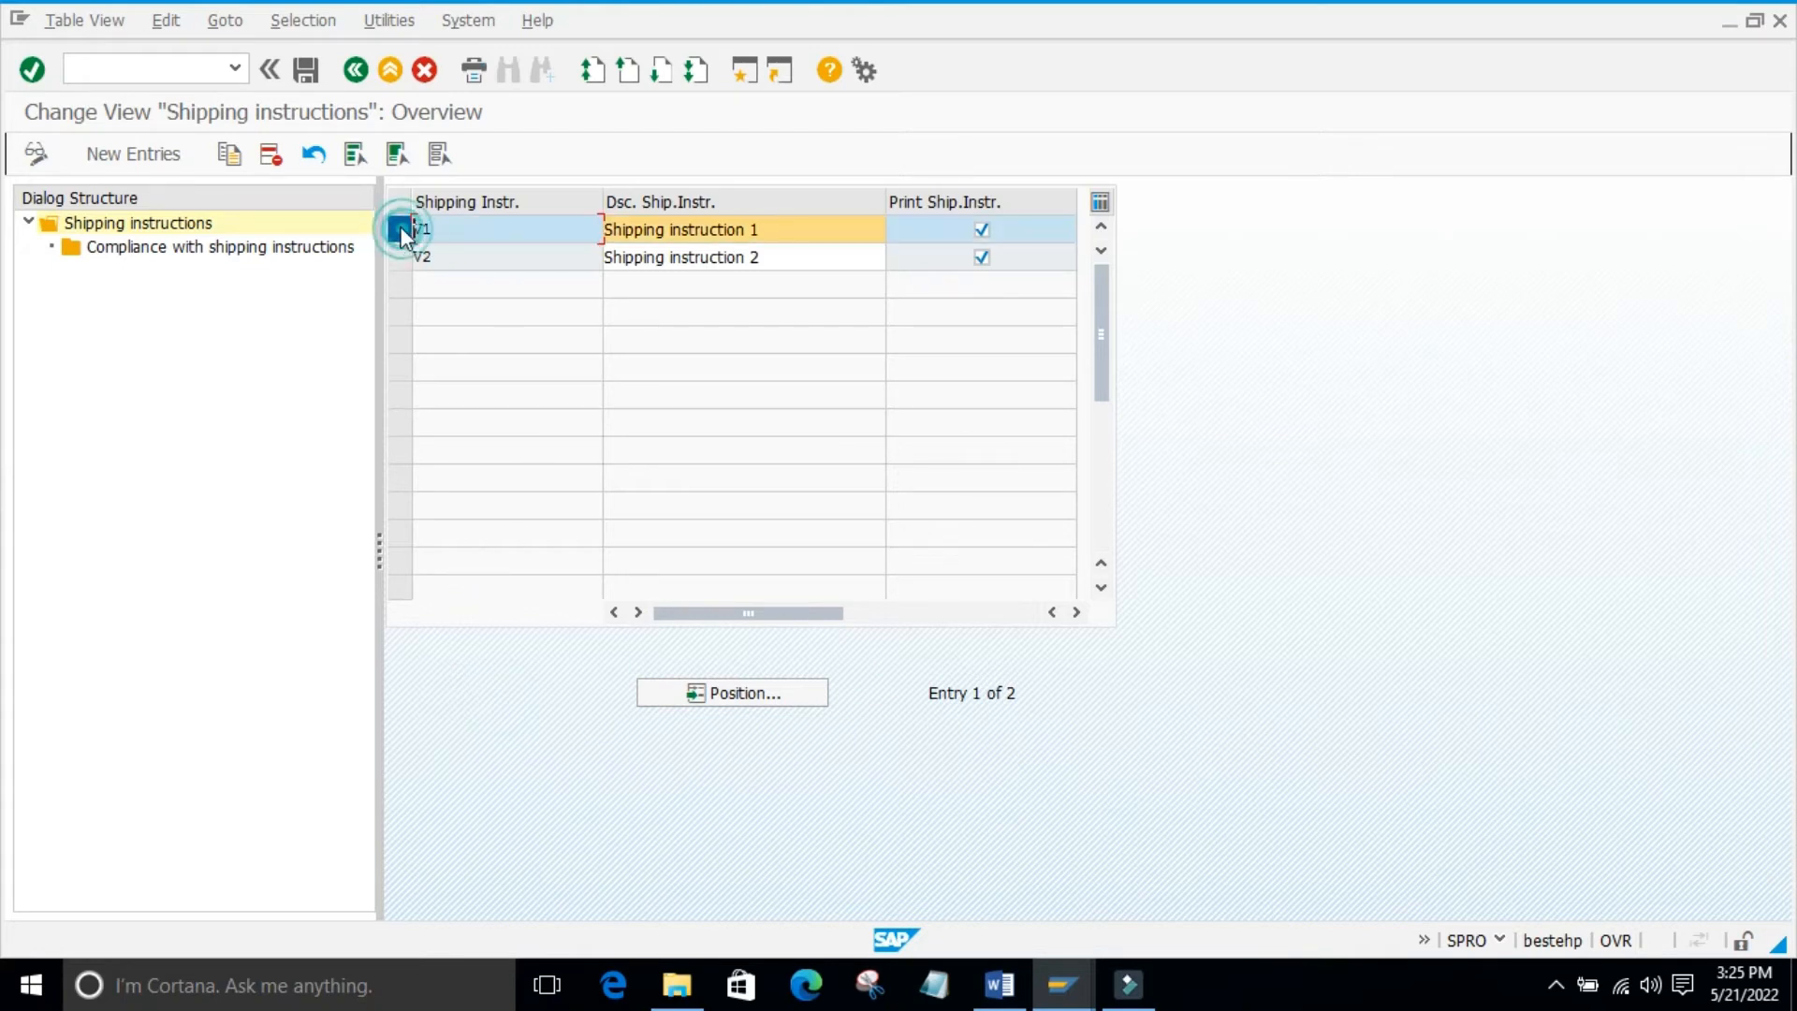
left_click(229, 154)
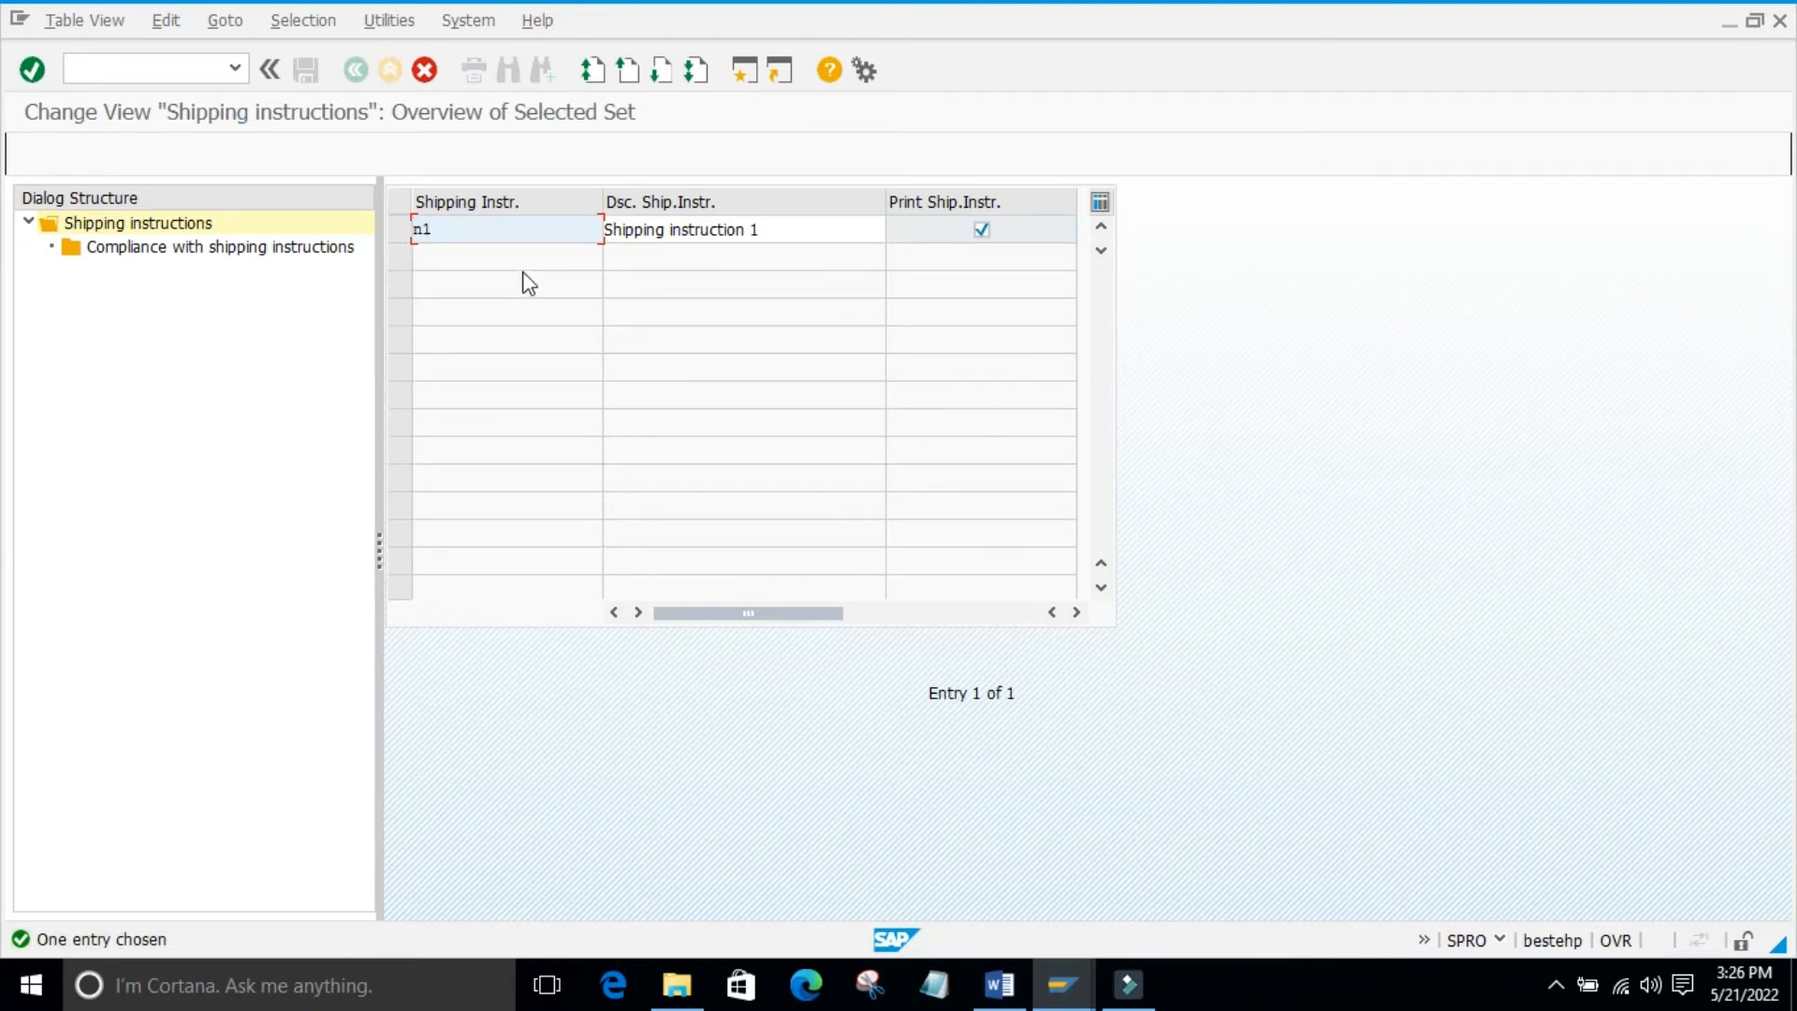
left_click(776, 232)
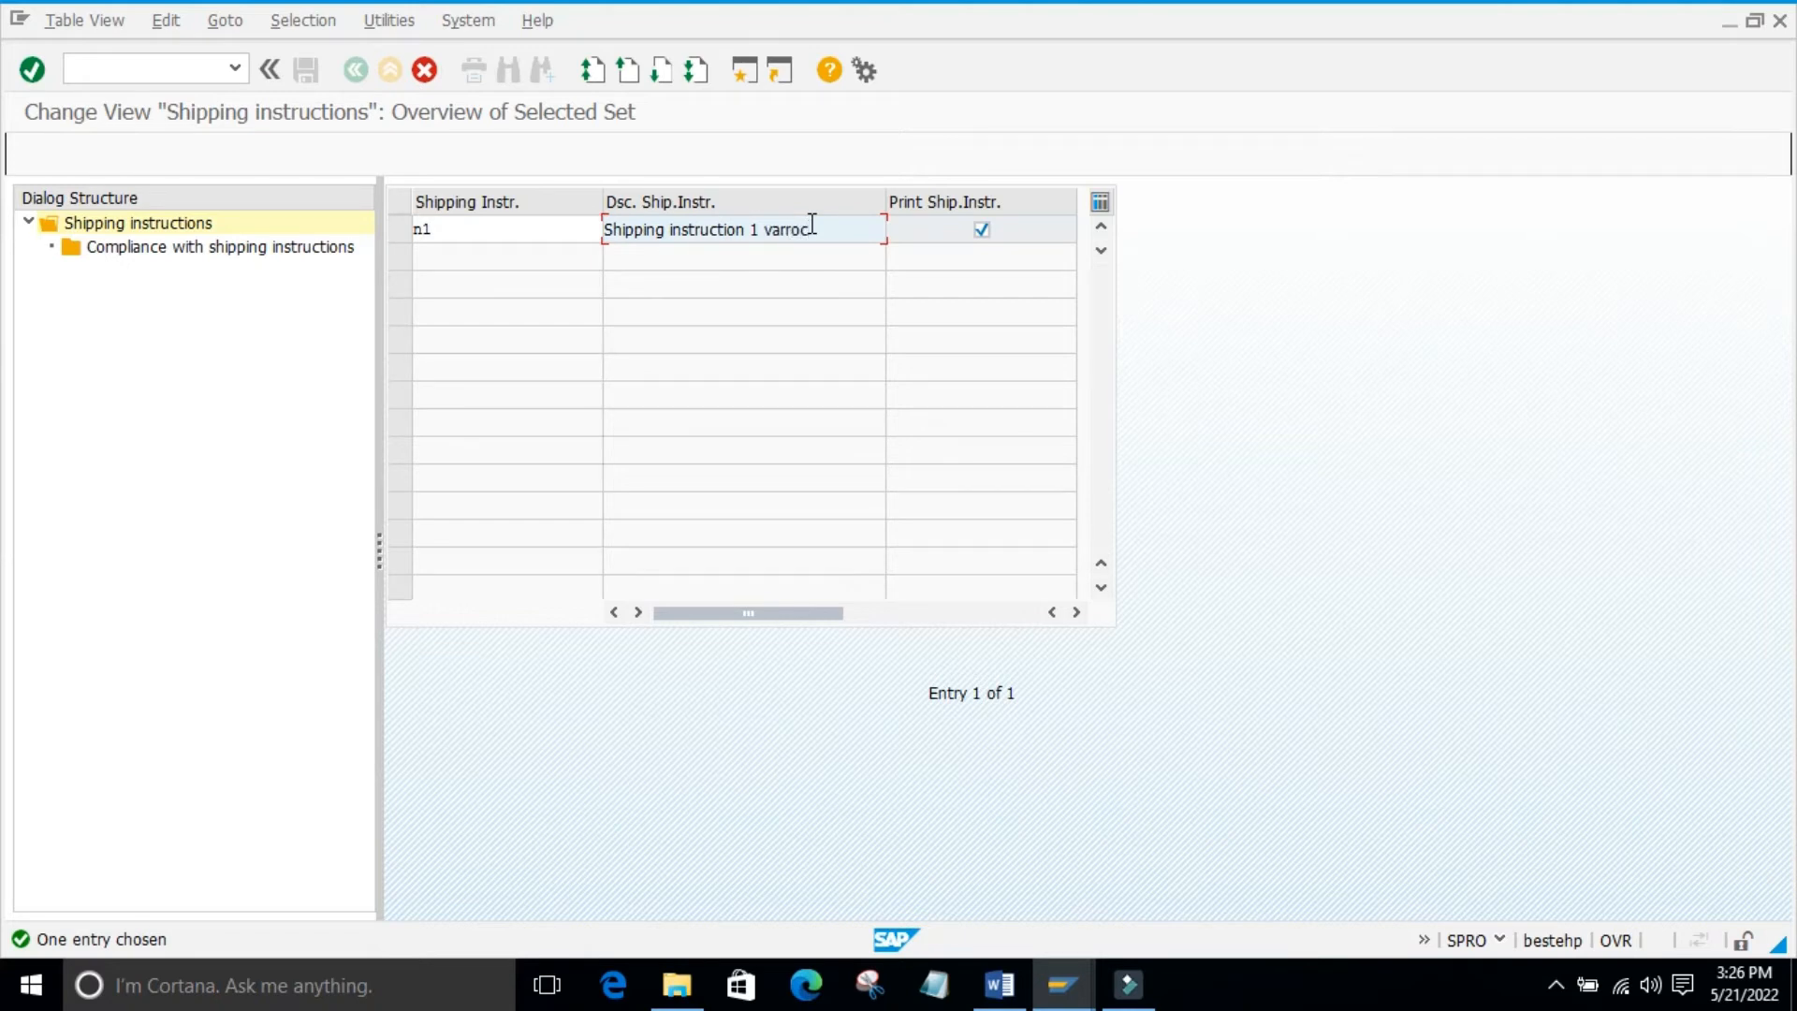
key("F6")
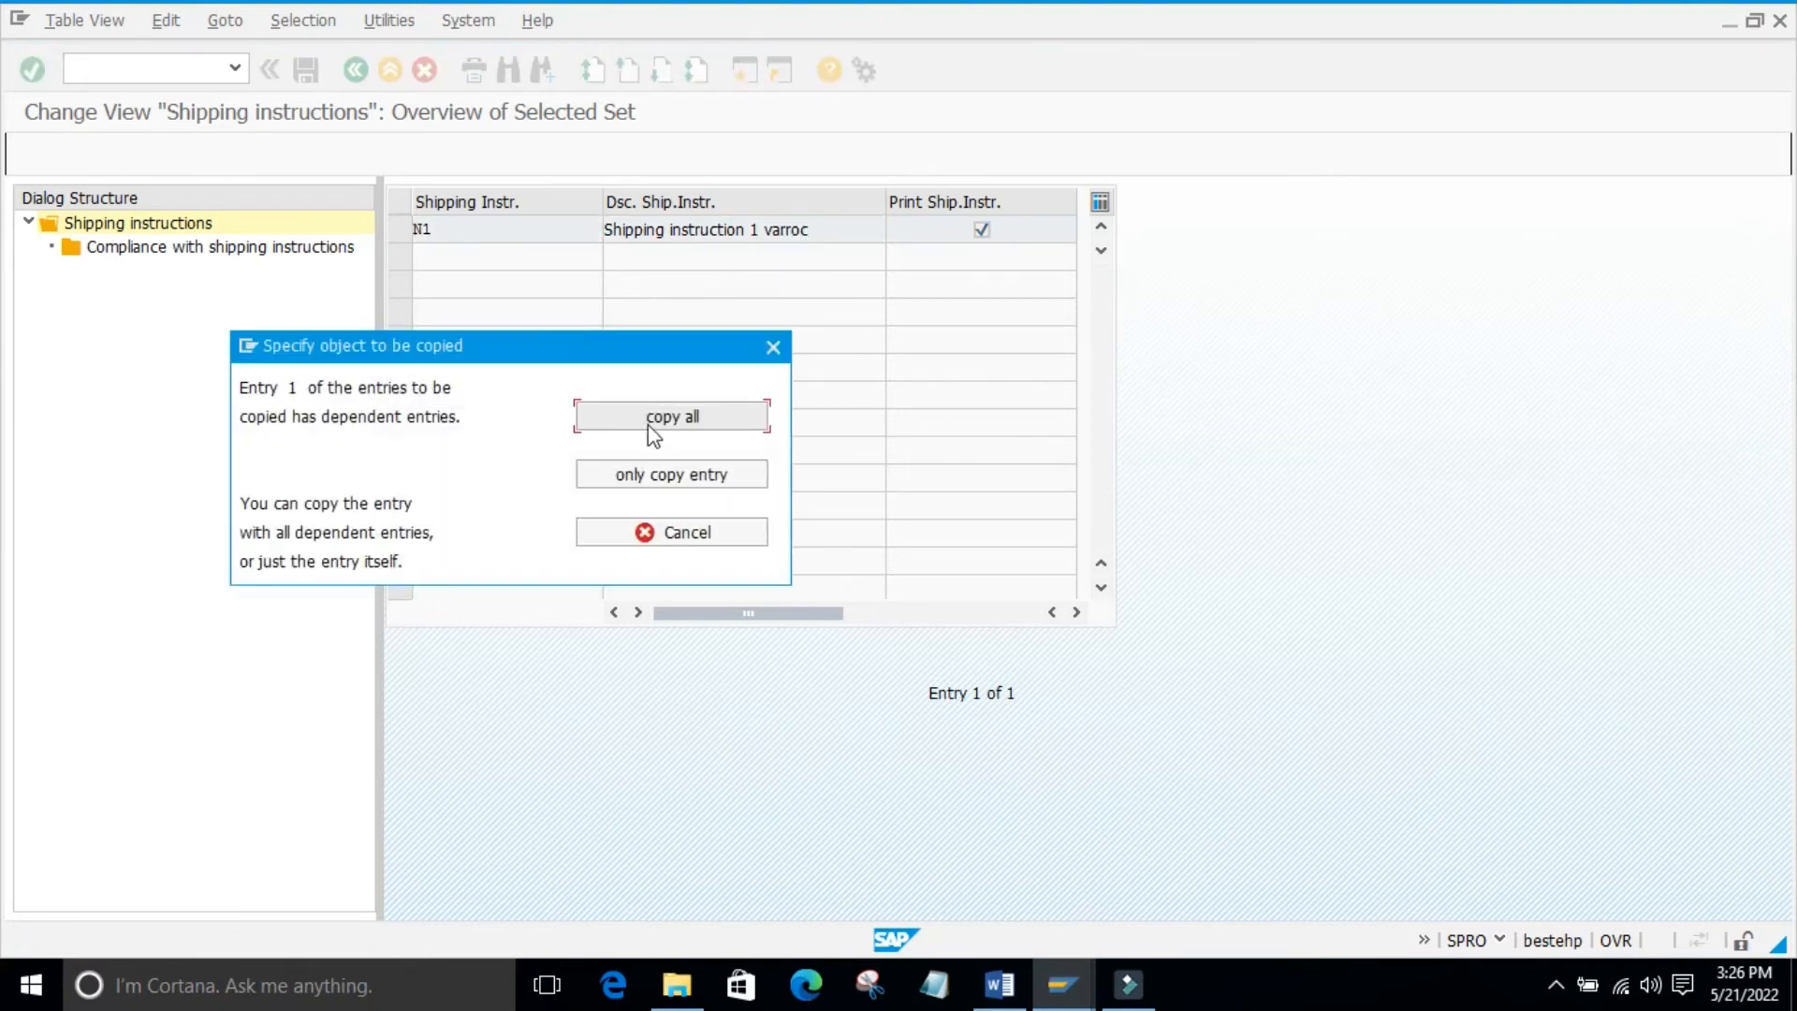
left_click(651, 424)
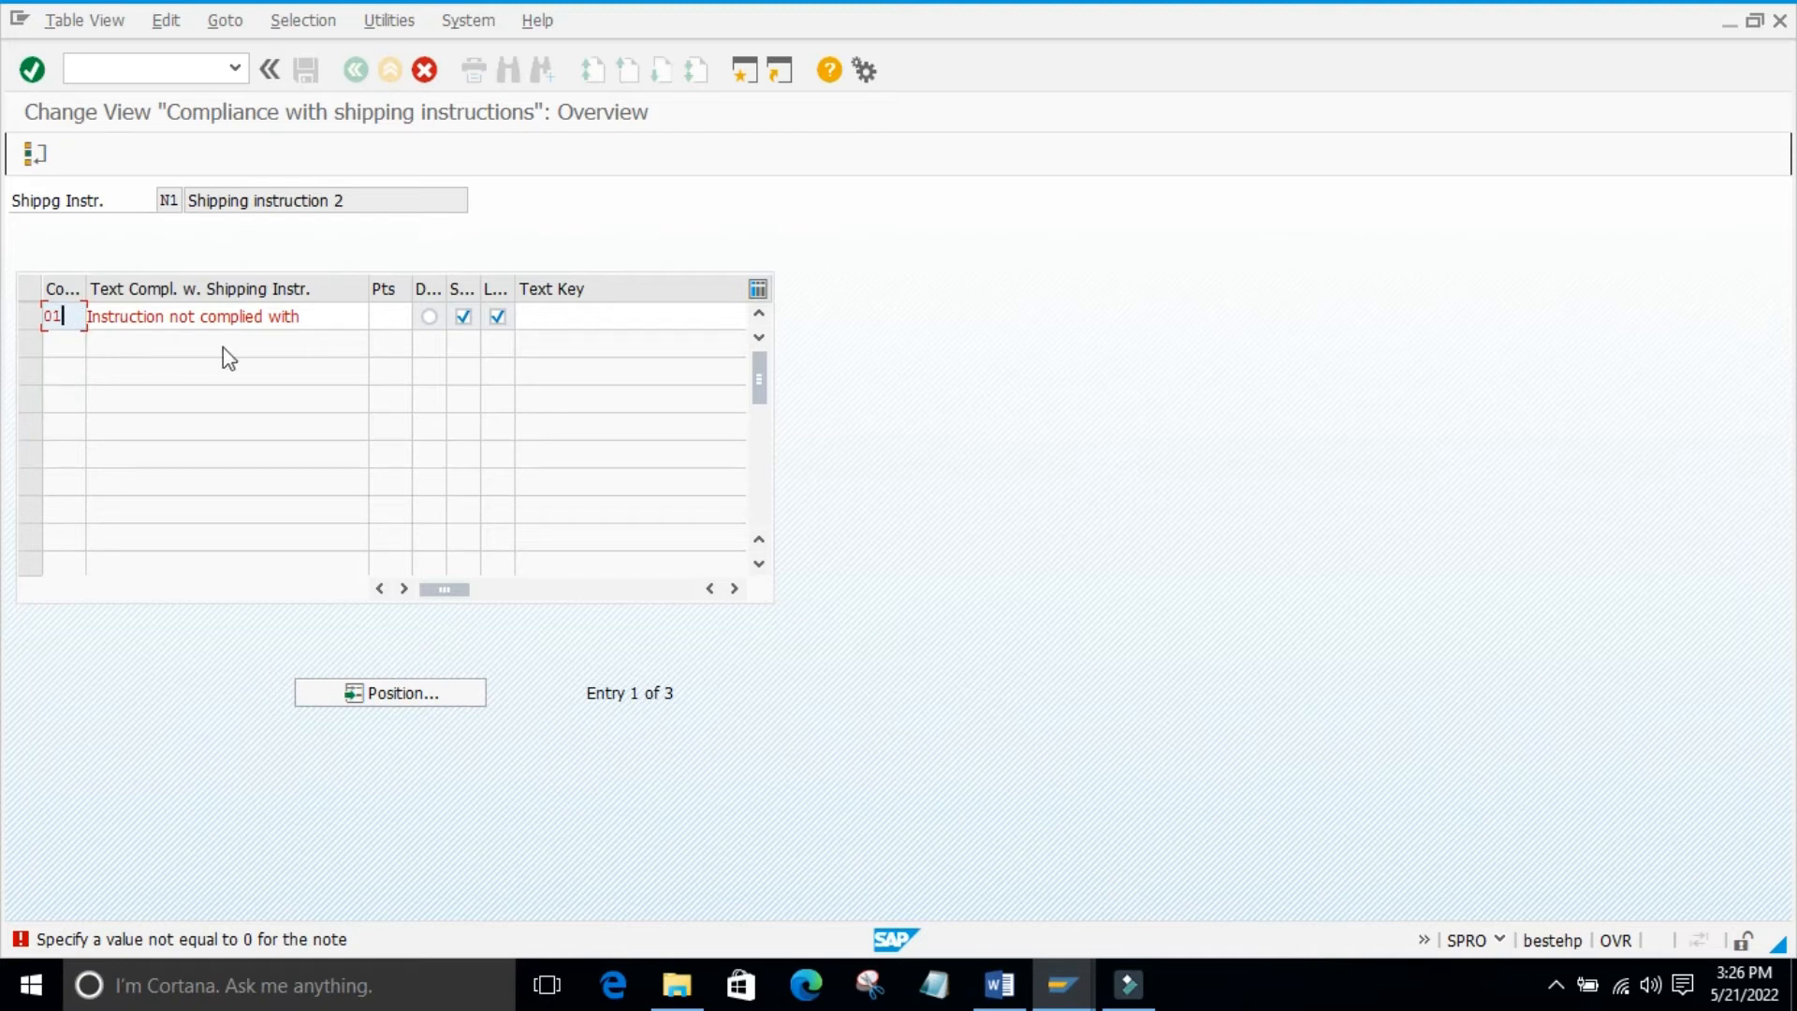
Change N1's copied compliance entry 01 to "Instruction complied with" at 100 points and cancel copying the remaining entries
left_click(379, 318)
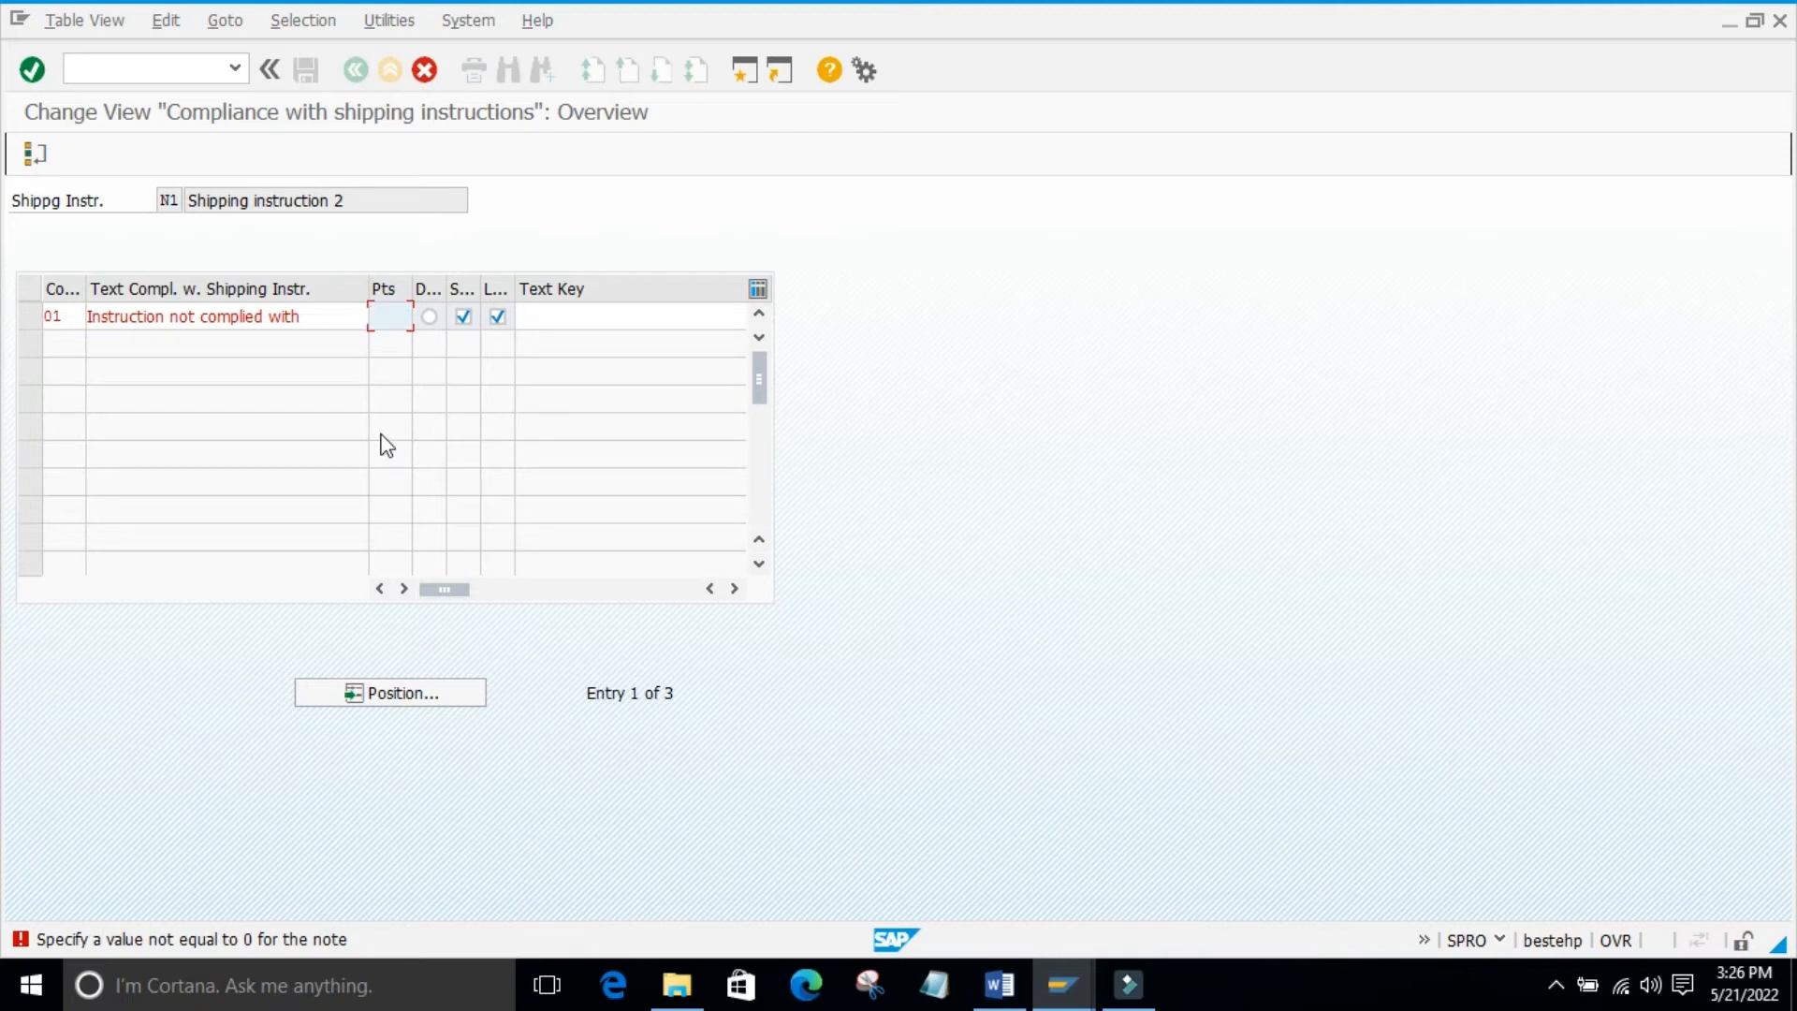
left_click(190, 319)
key("BackSpace")
key("BackSpace")
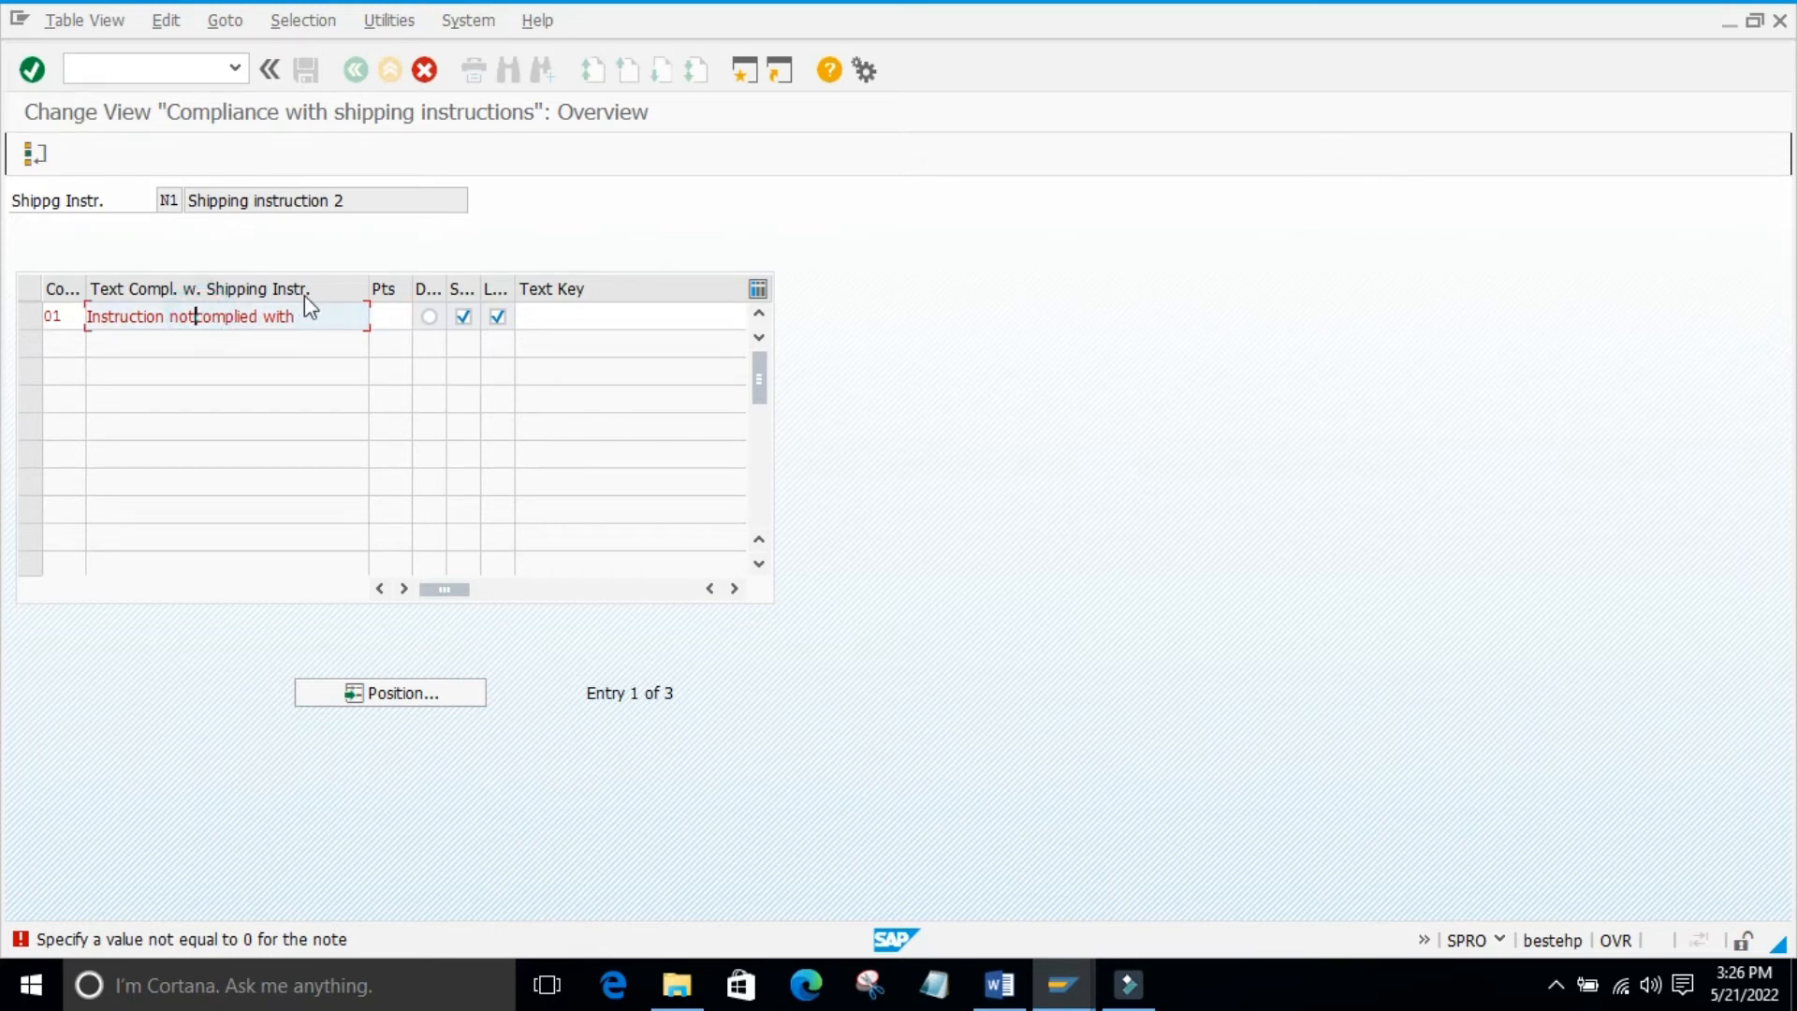
key("Delete")
key("BackSpace")
left_click(401, 317)
type("100")
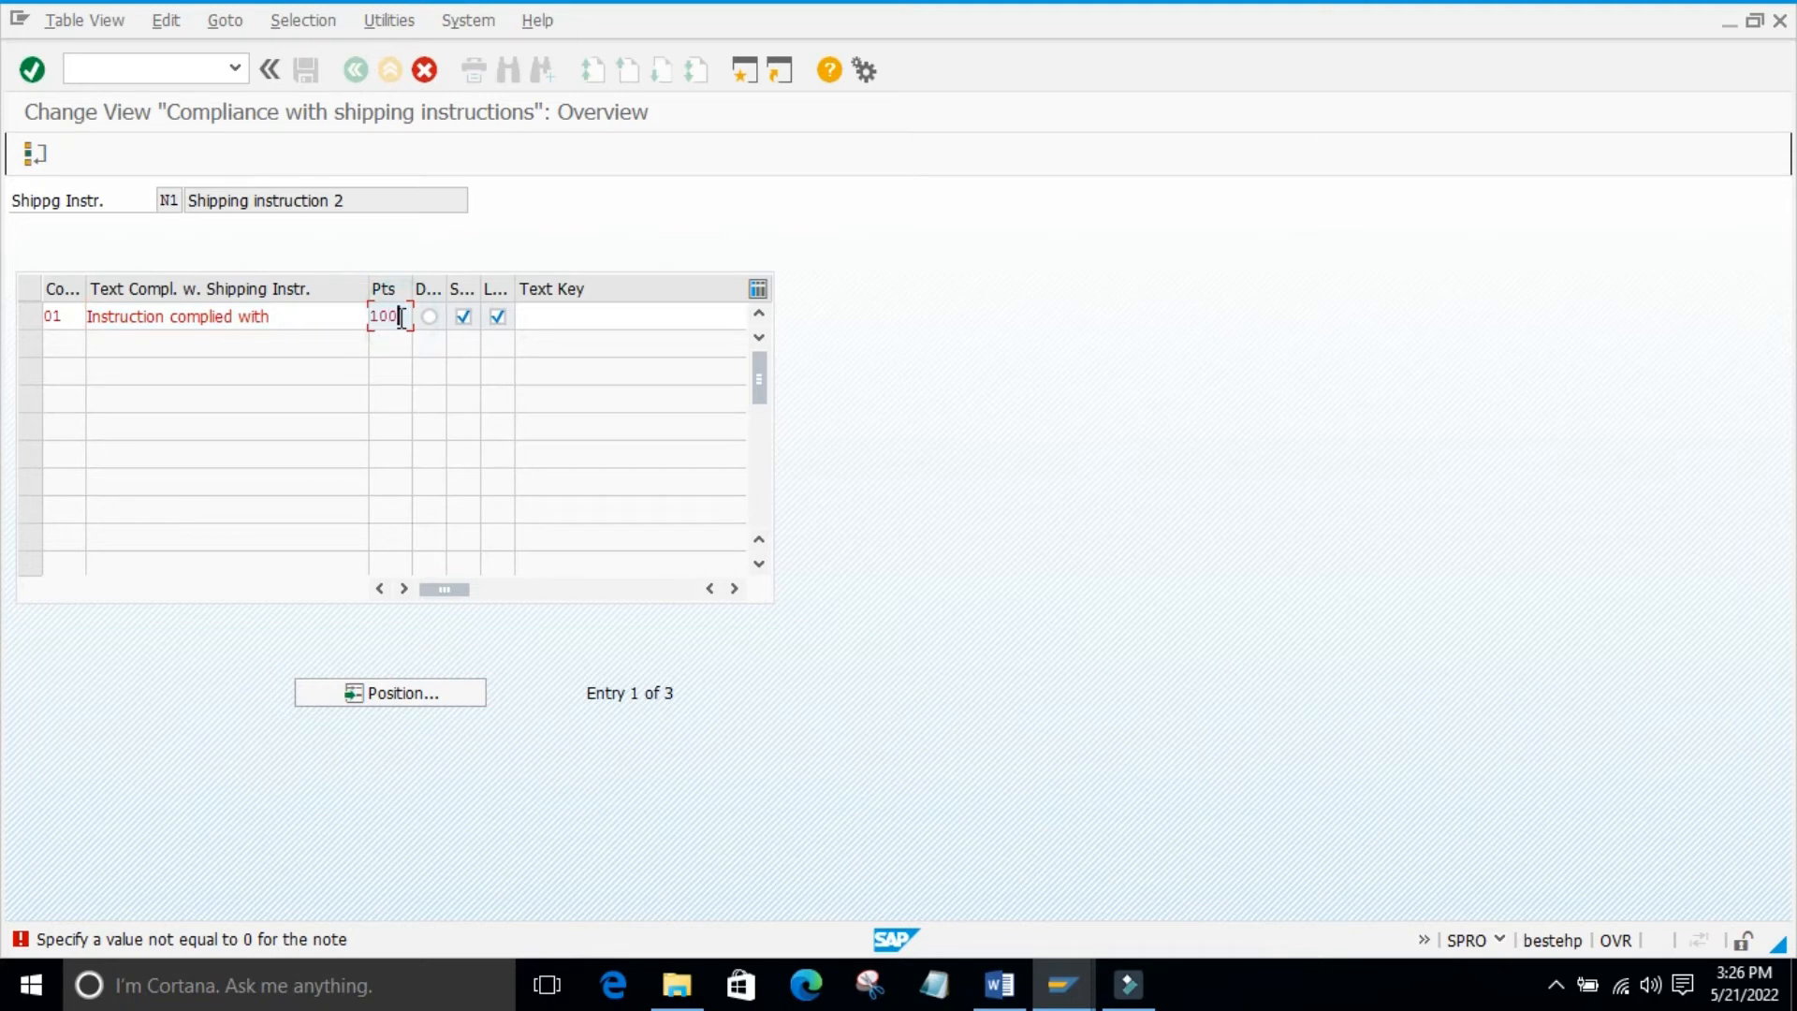
key("Return")
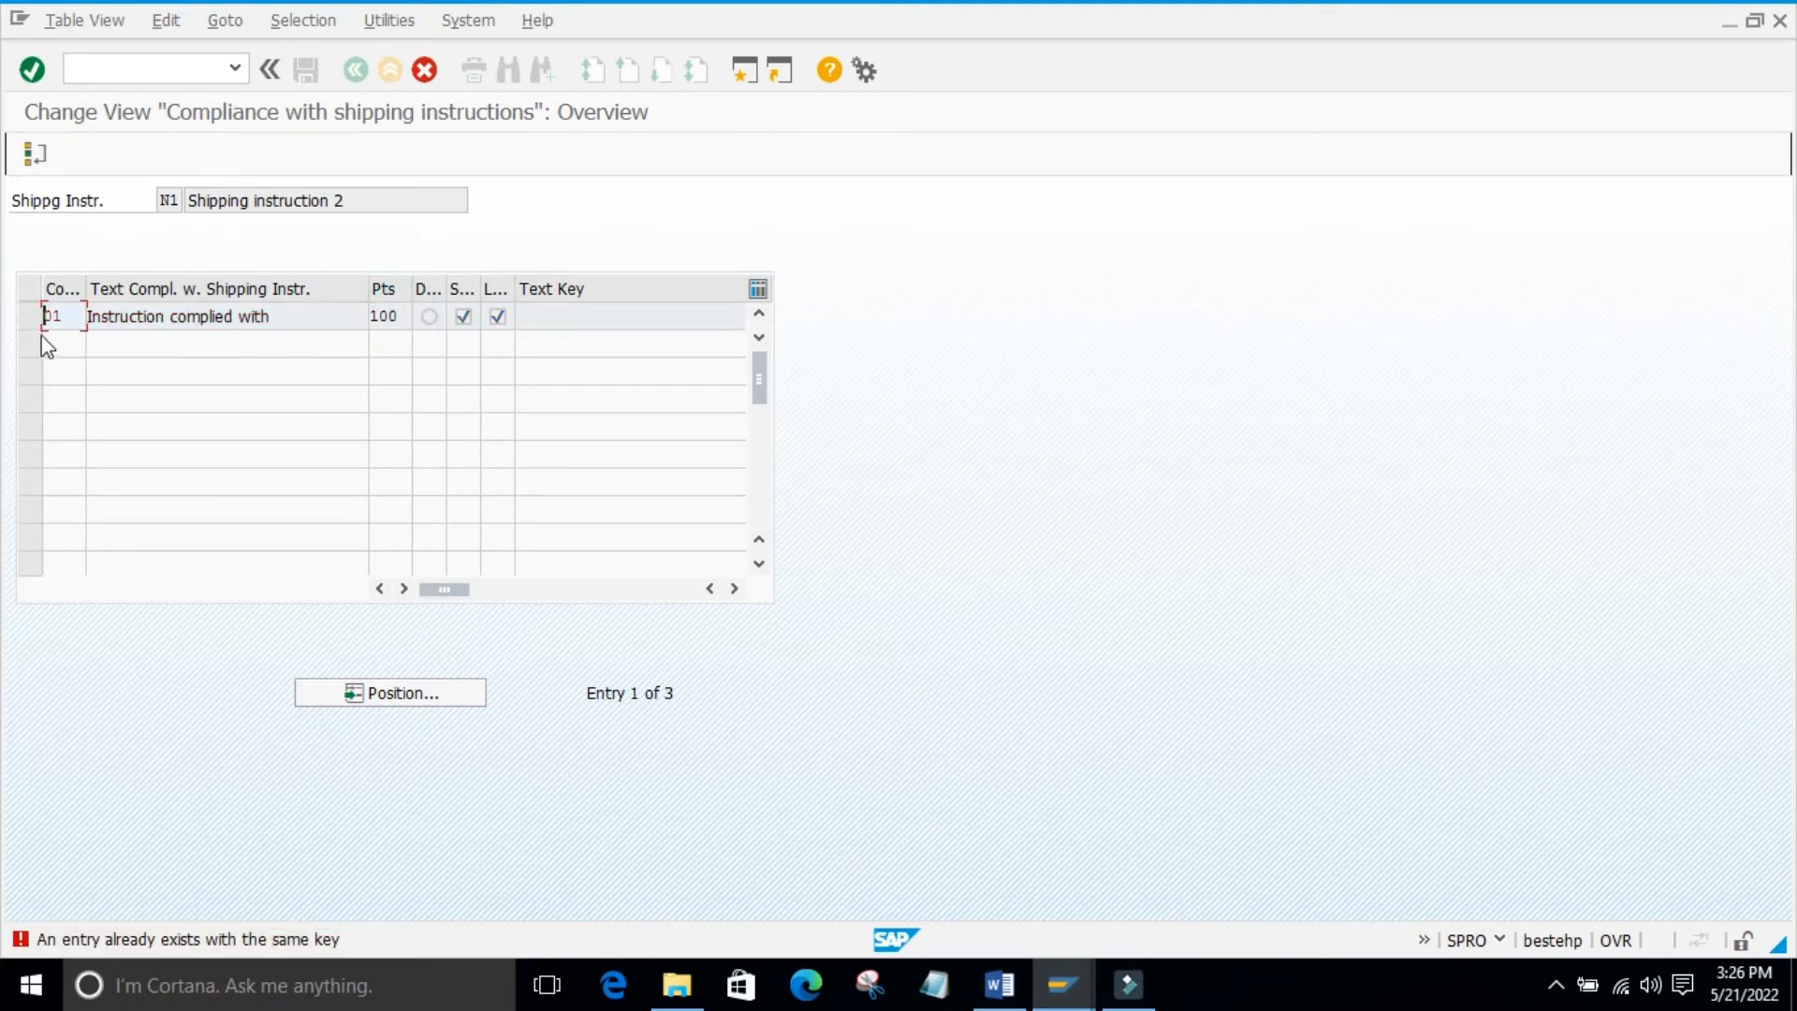
left_click(424, 70)
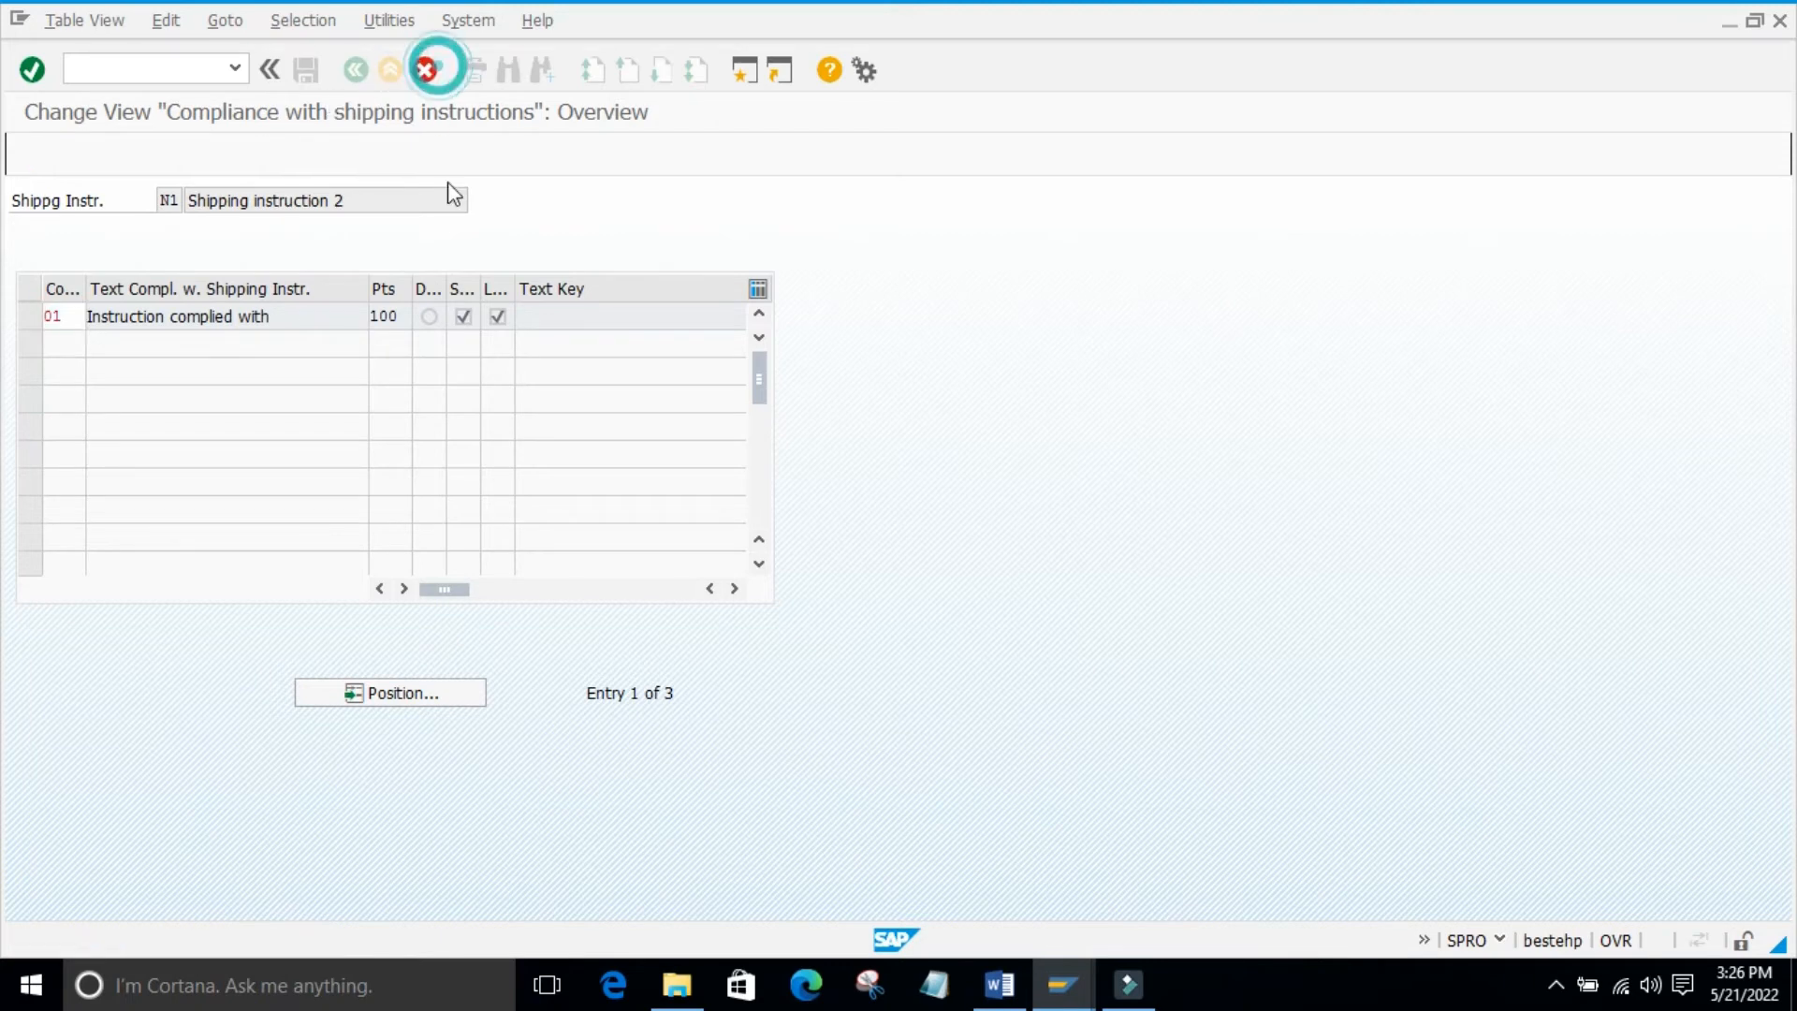
left_click(604, 756)
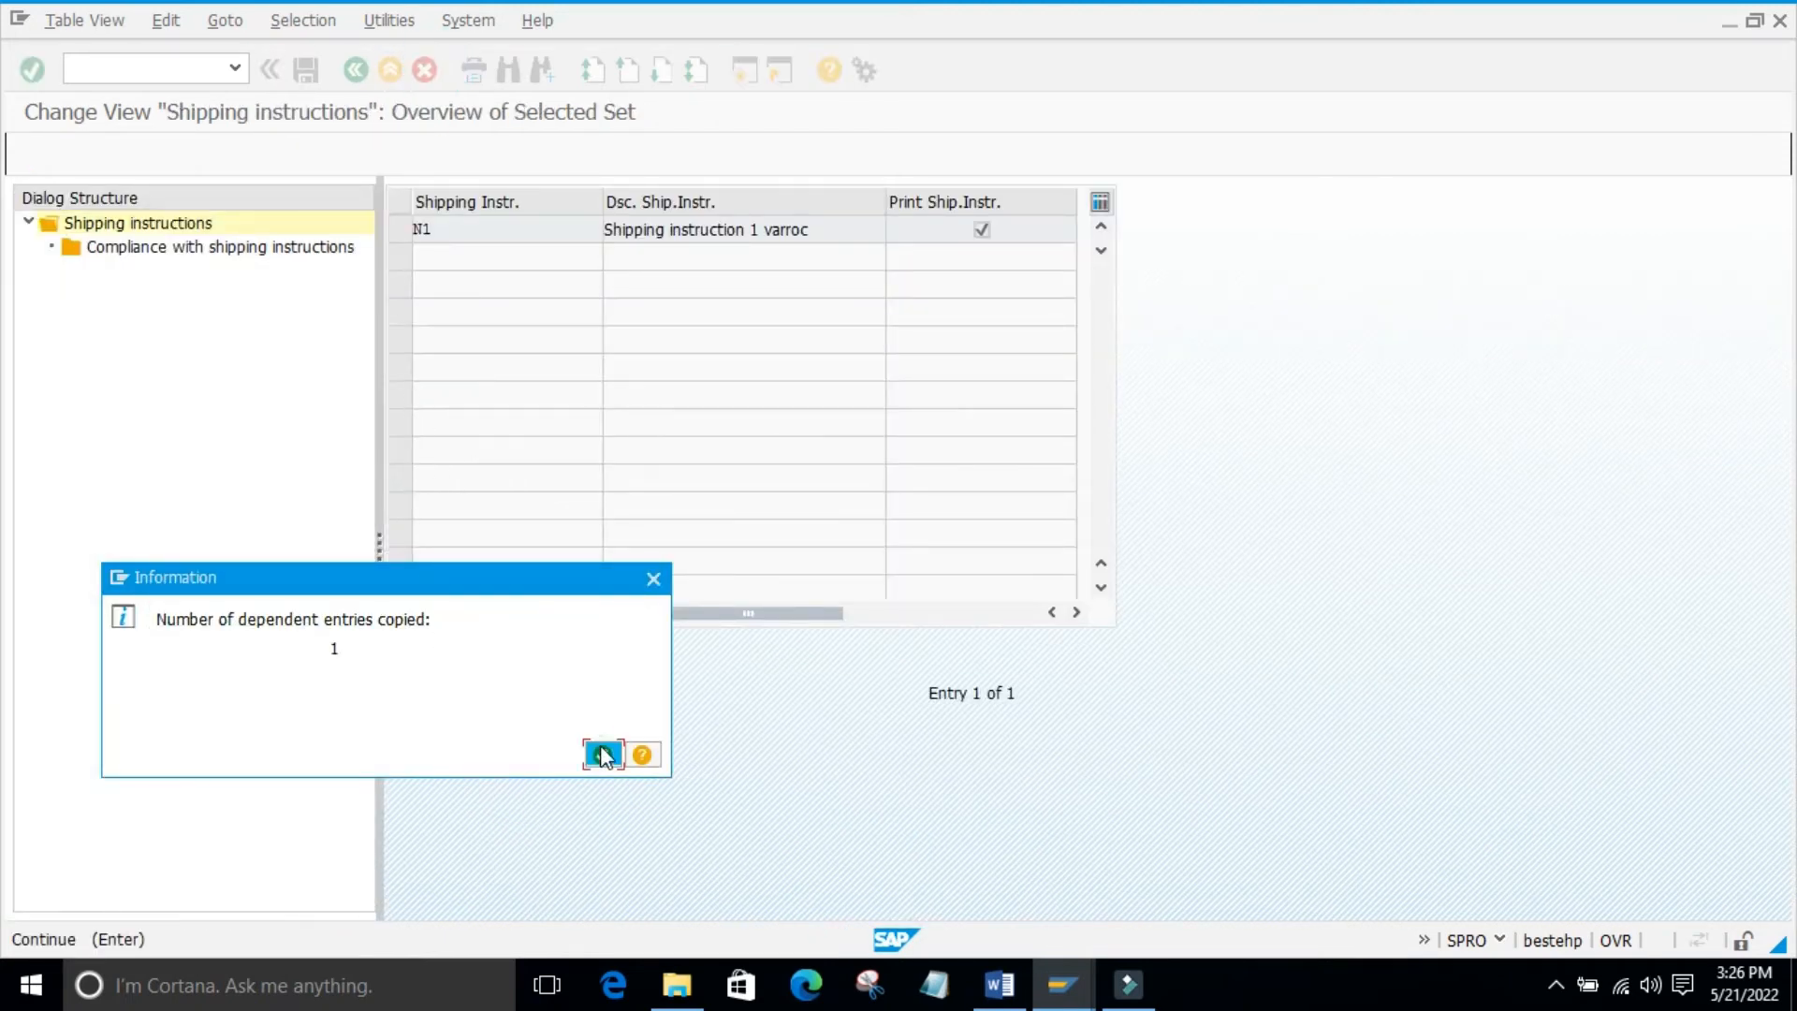
Open the compliance settings of shipping instruction N1 and save the copied data
left_click(401, 230)
double_click(198, 246)
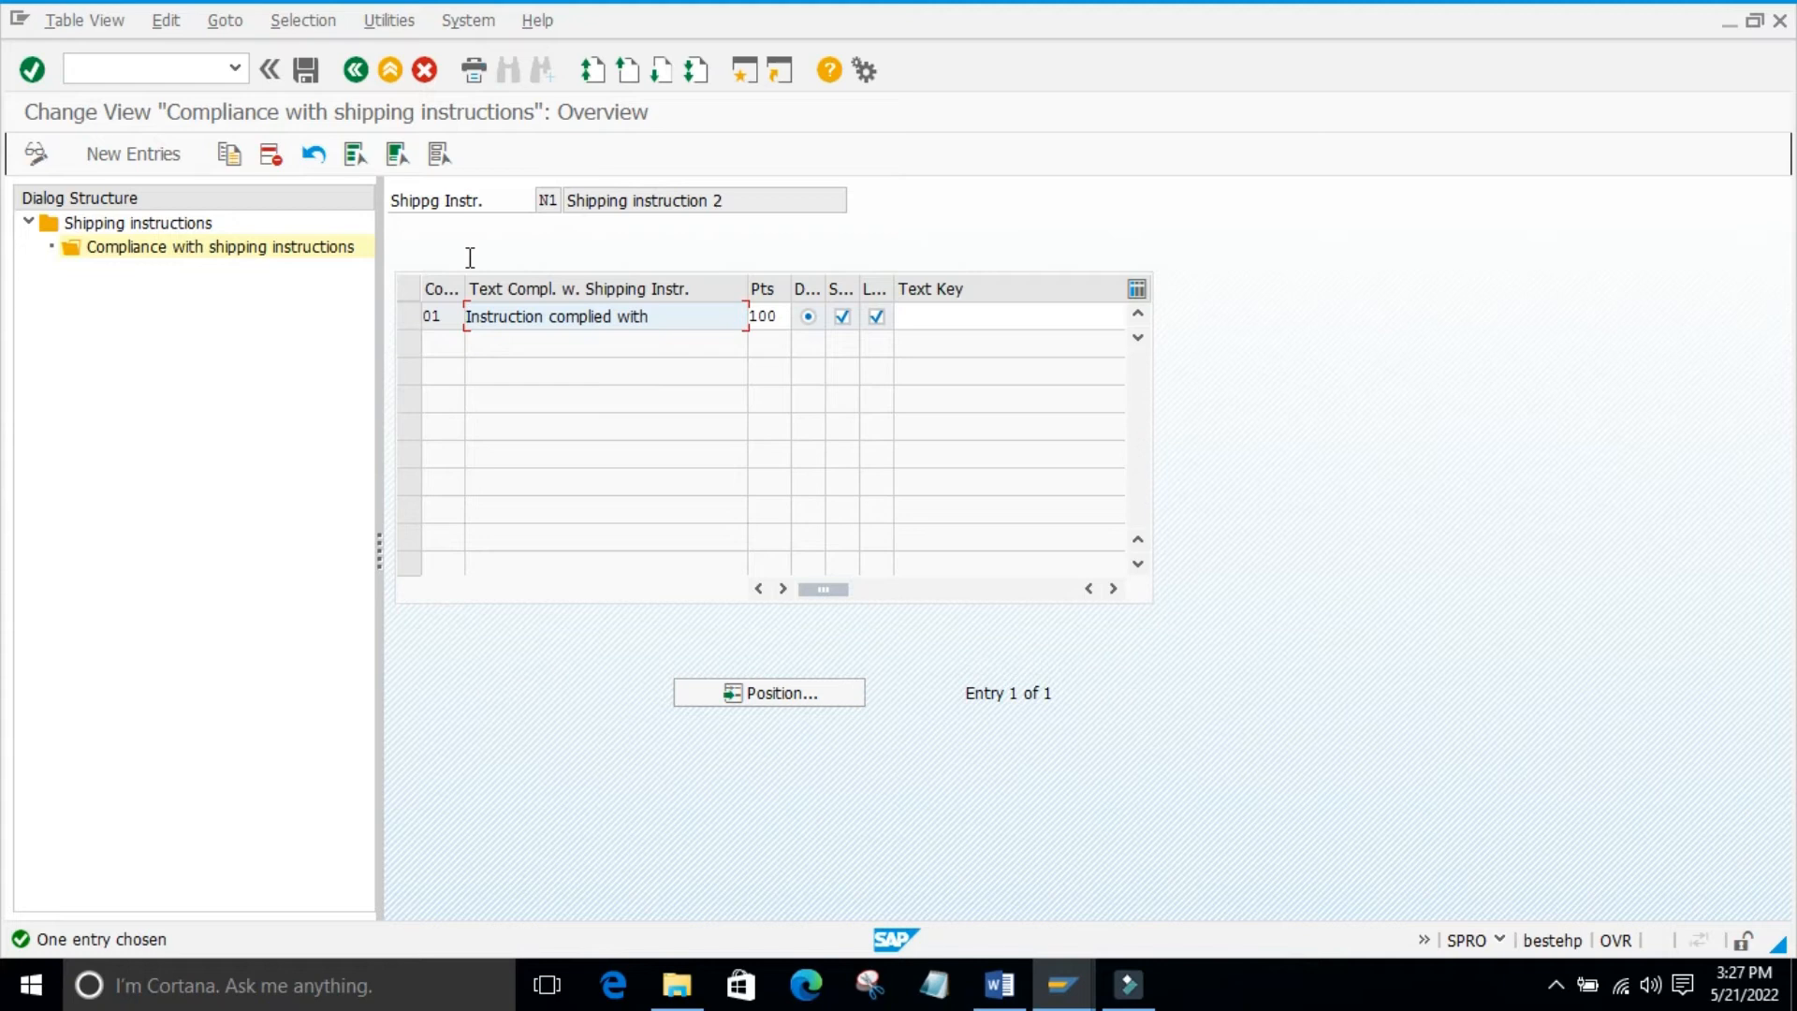
left_click(307, 70)
left_click(316, 436)
Add compliance entry 02 "Instruction not complied with" at 1 point to shipping instruction N1 and save it
left_click(166, 155)
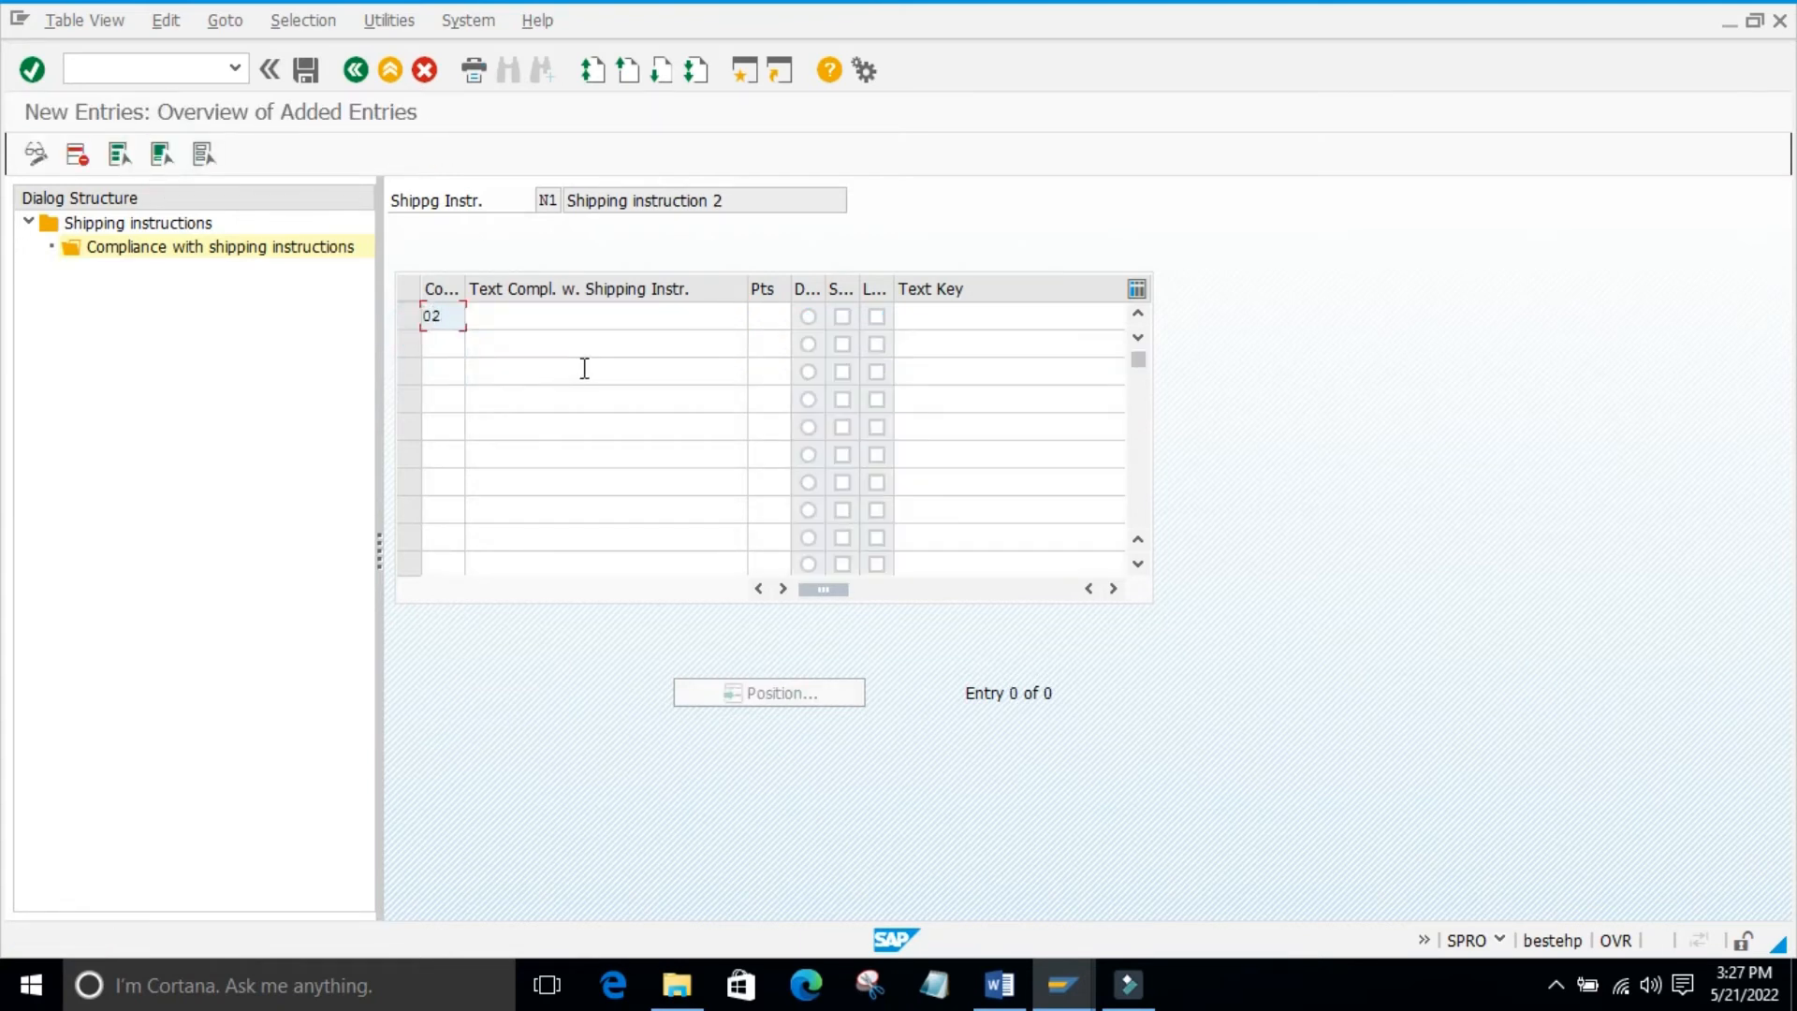
left_click(481, 321)
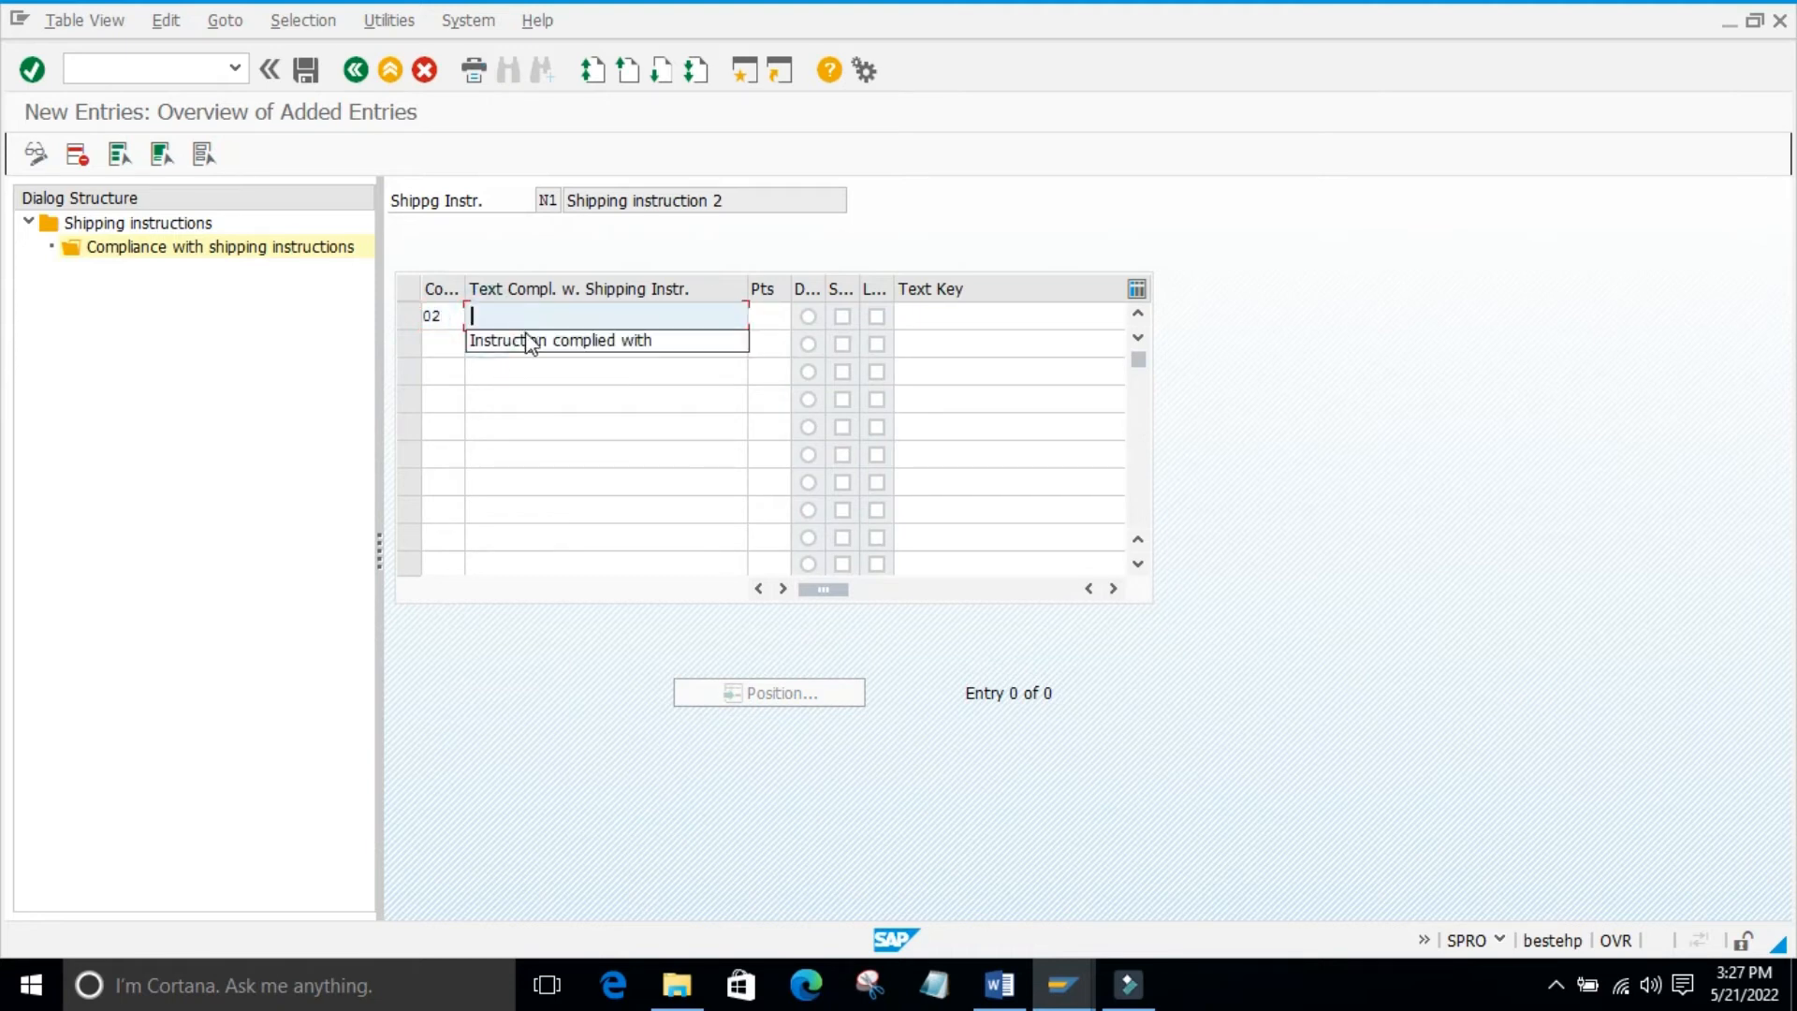
left_click(524, 337)
left_click(541, 316)
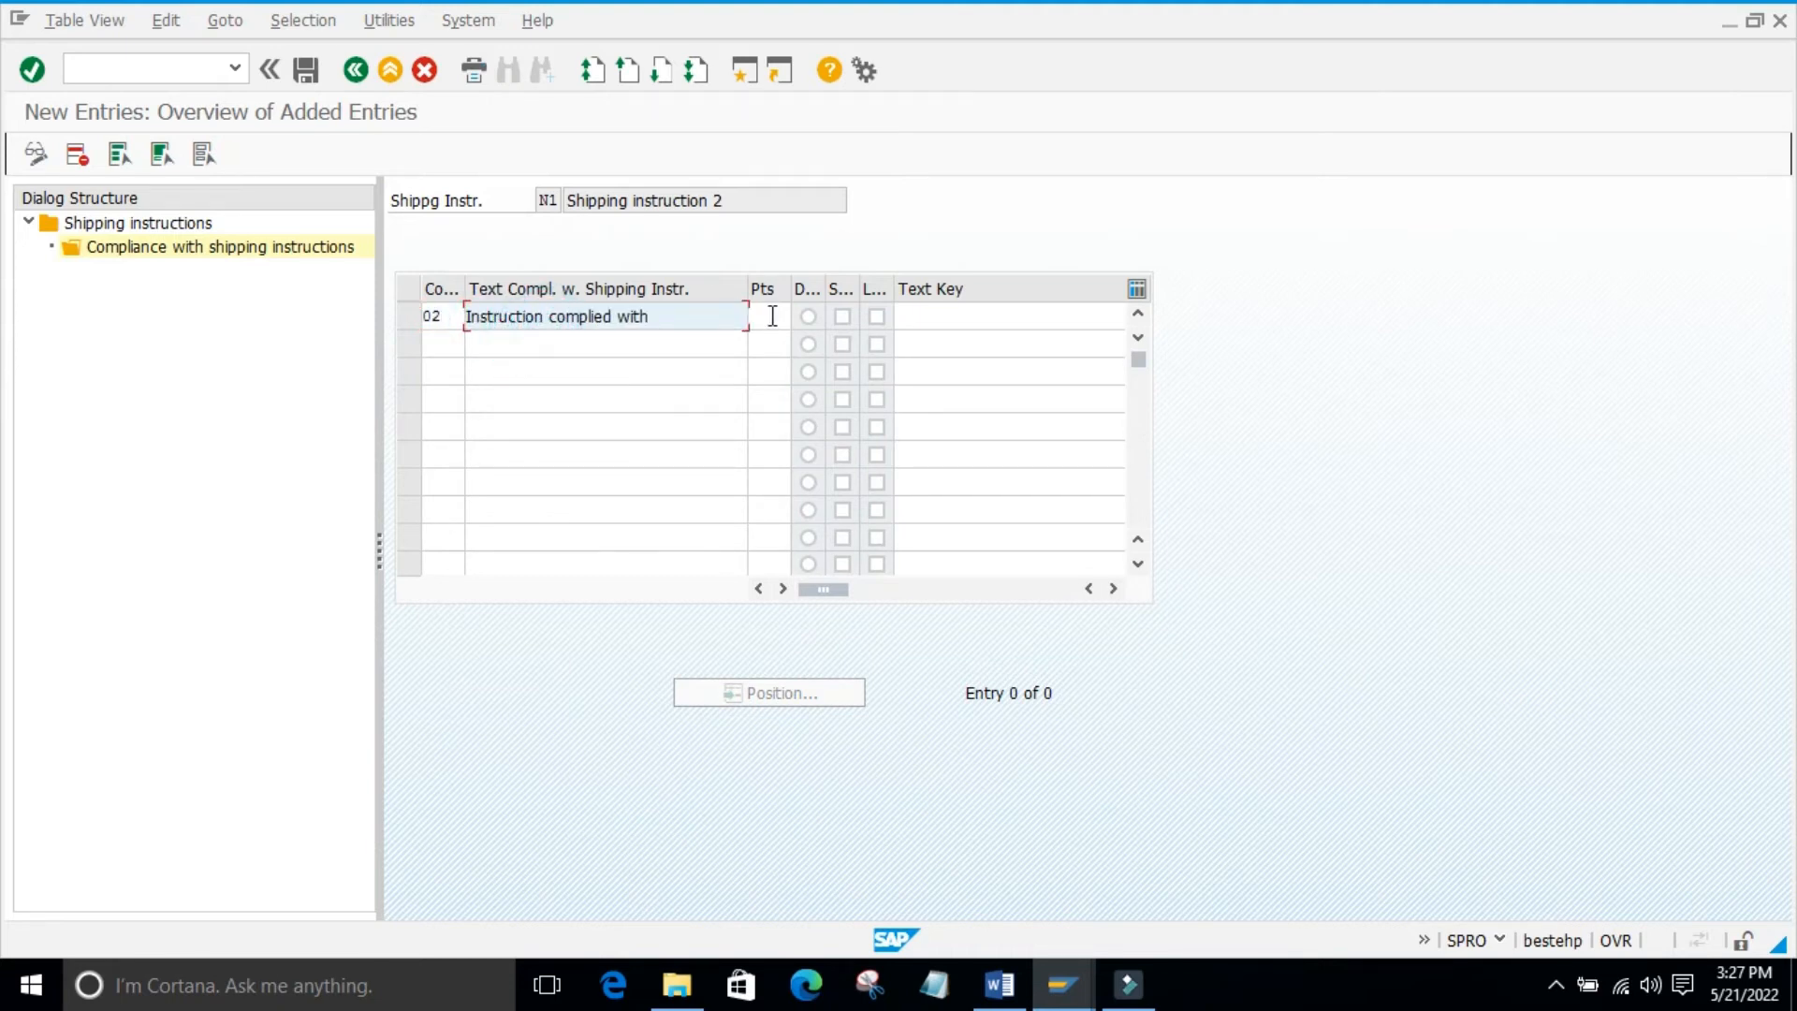
type("not complied")
key("Return")
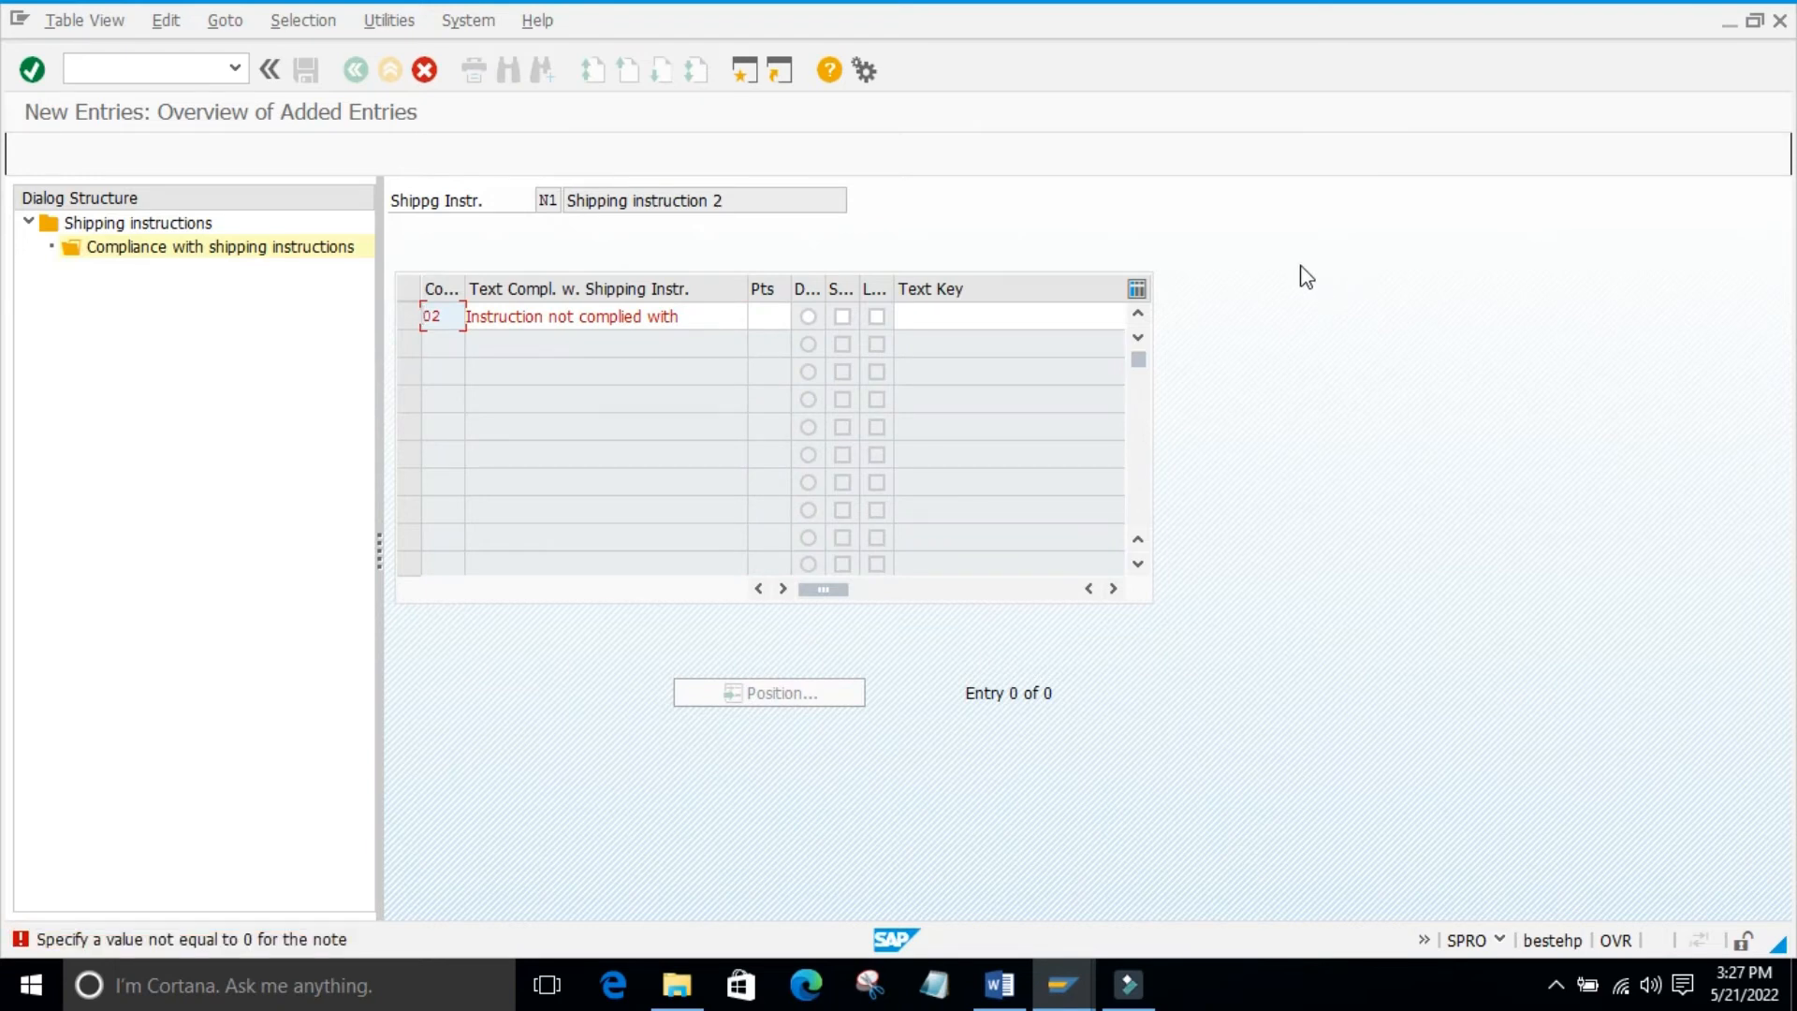
left_click(786, 309)
type("1")
key("Return")
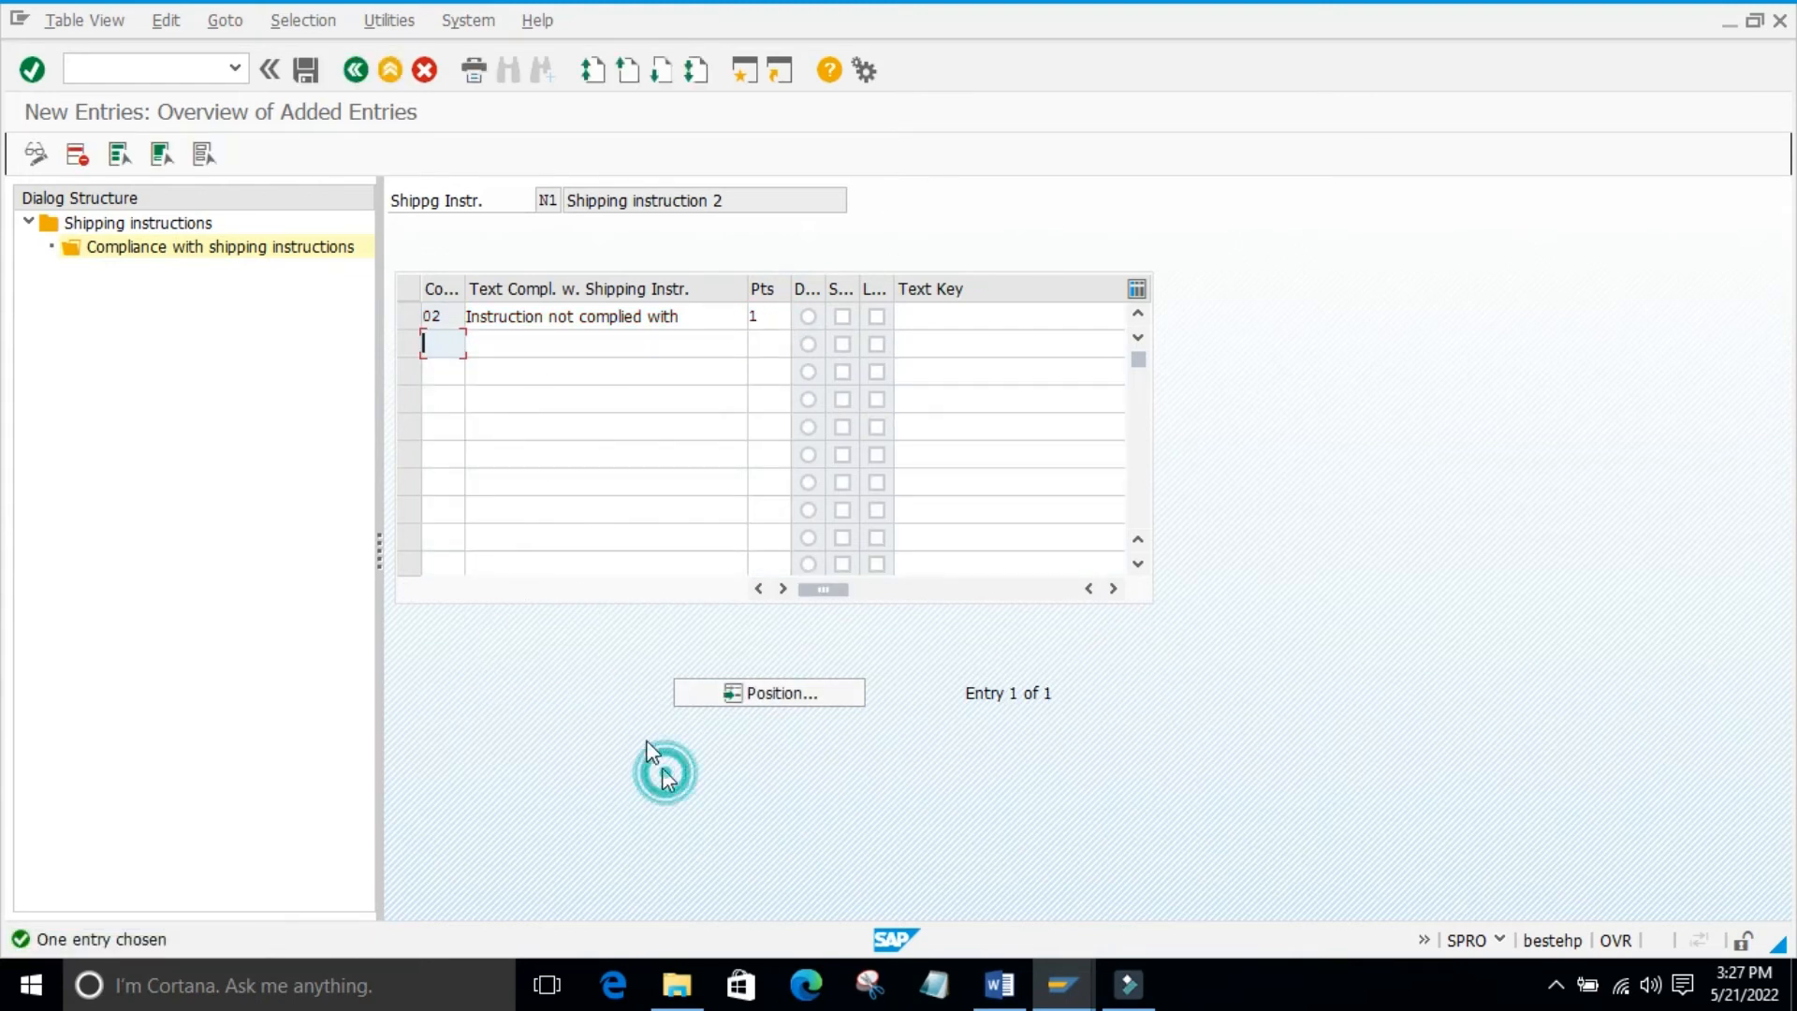
left_click(306, 69)
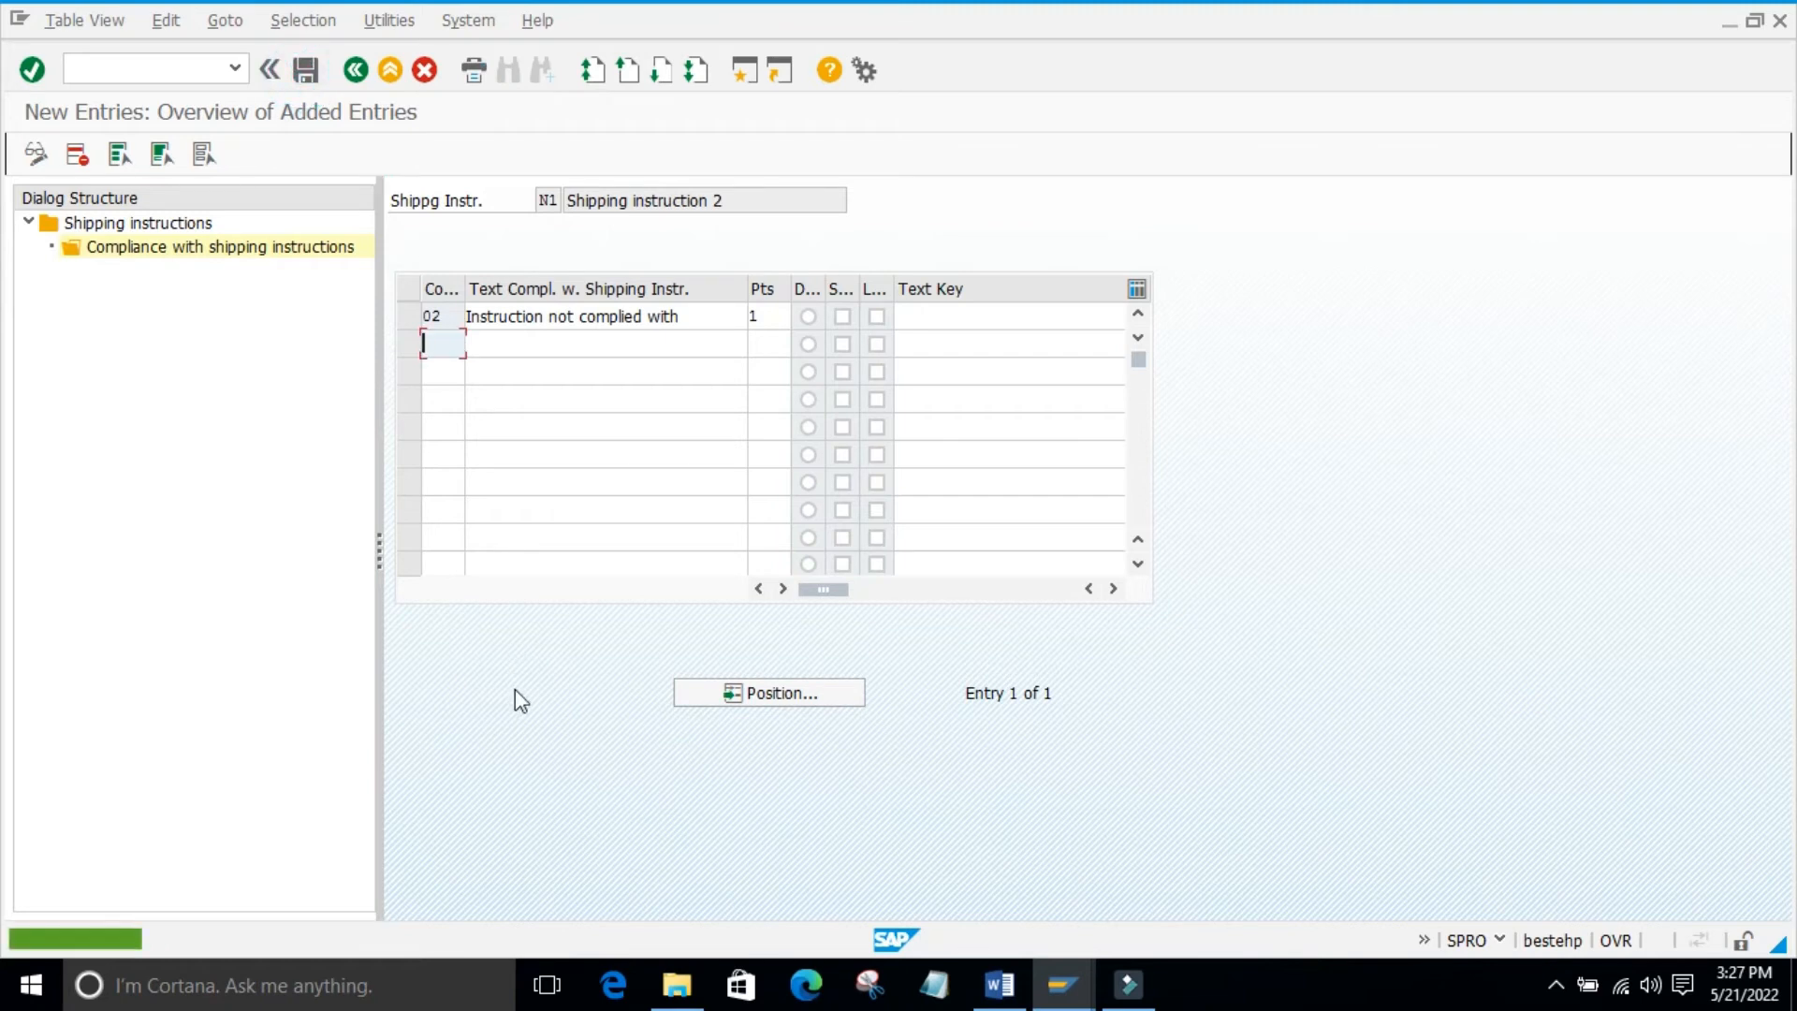
Save again, return to the Display IMG structure, and open Define Purchasing Value Keys under Material Master
left_click(356, 70)
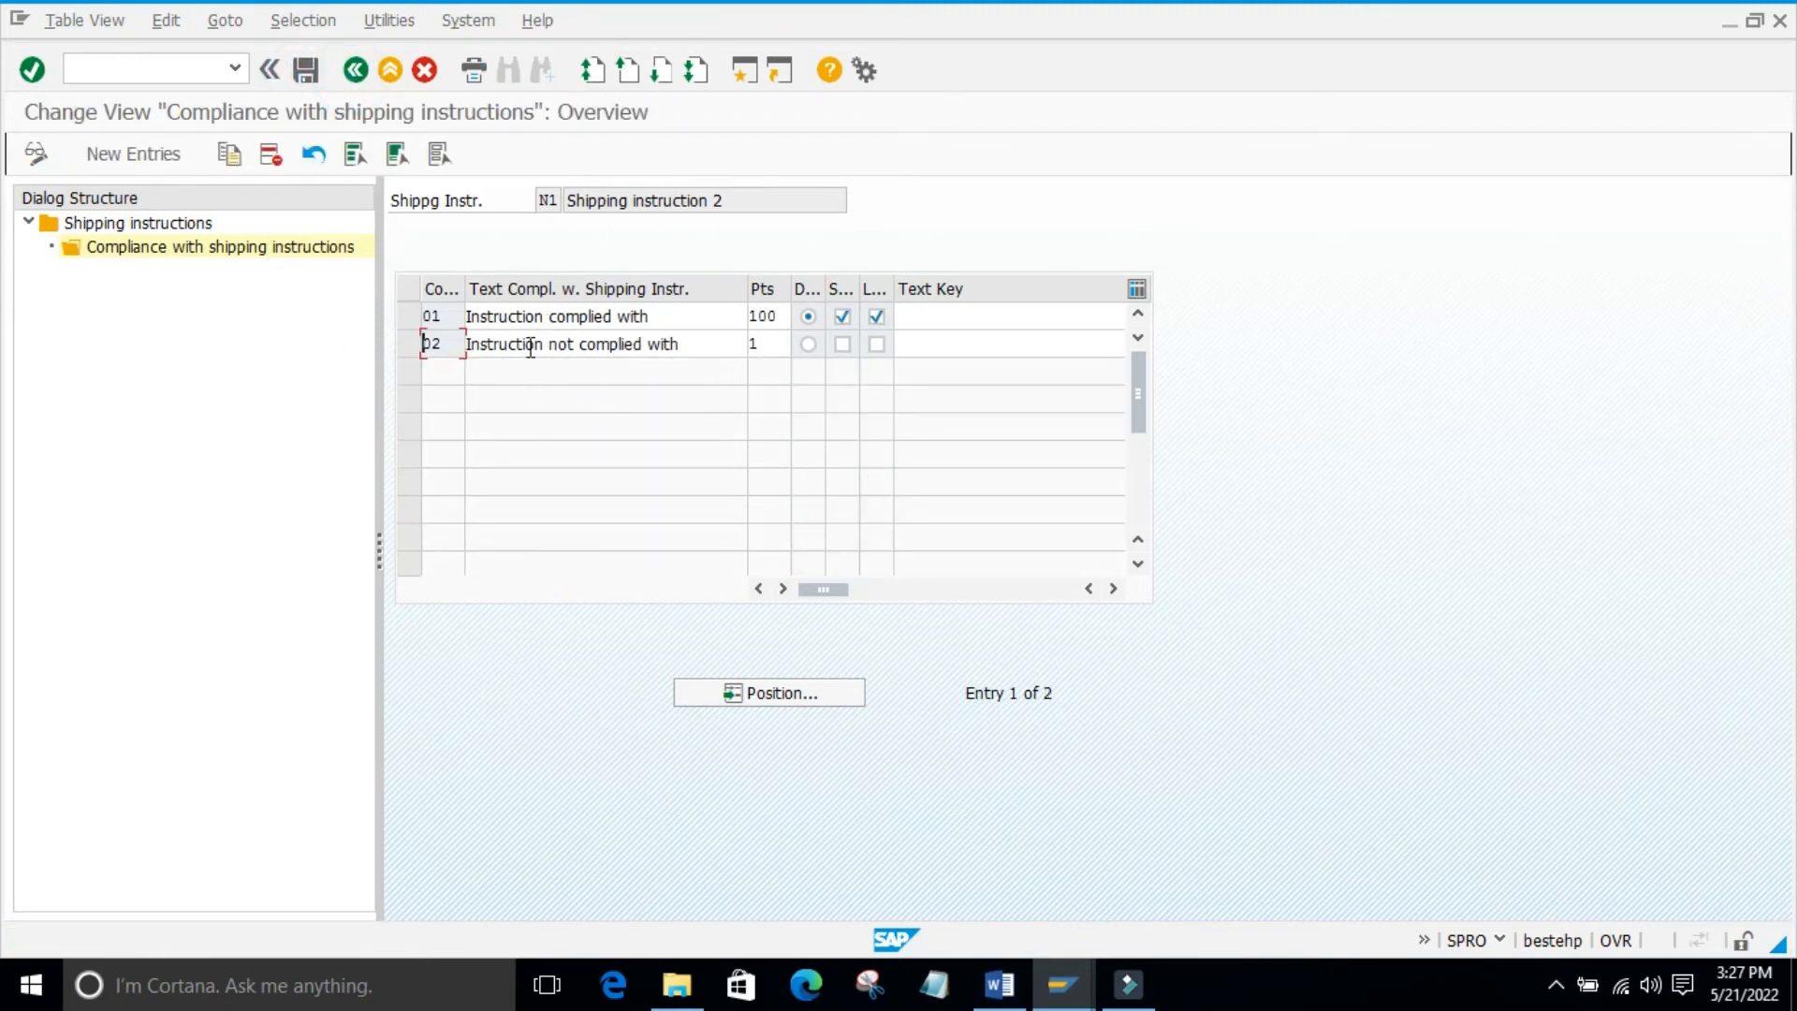
left_click(307, 71)
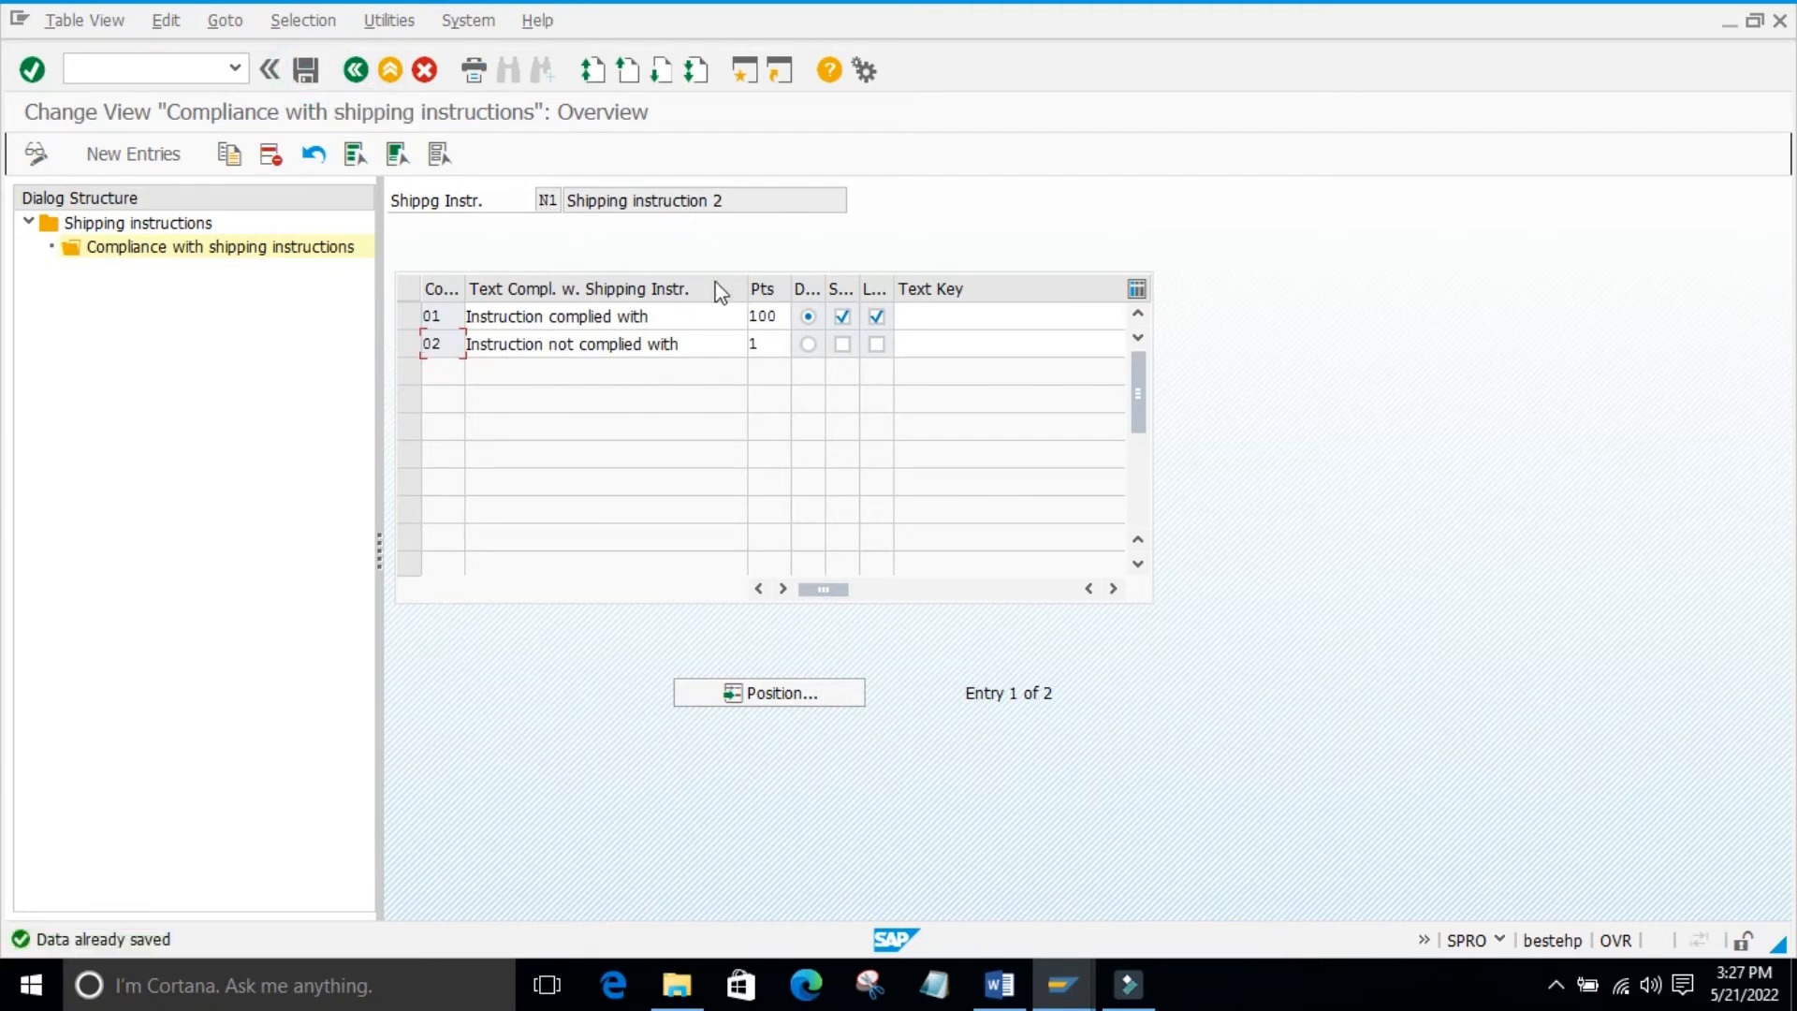
left_click(354, 69)
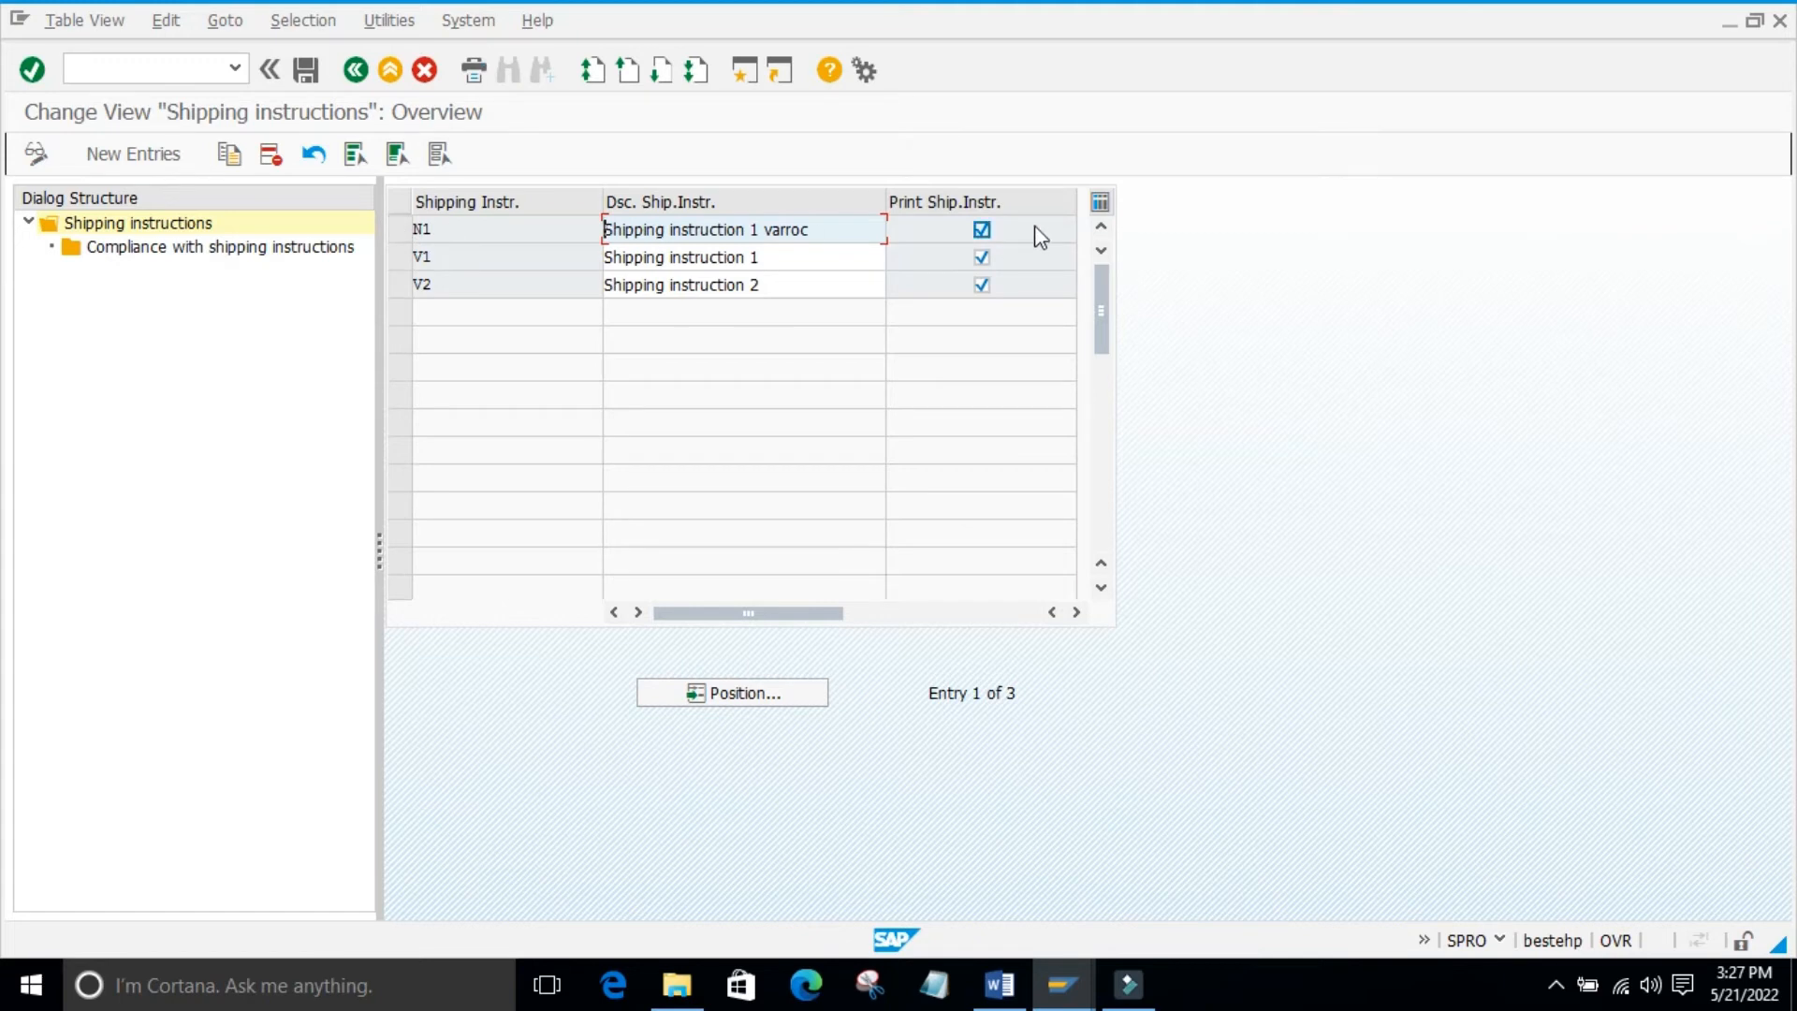
left_click(357, 71)
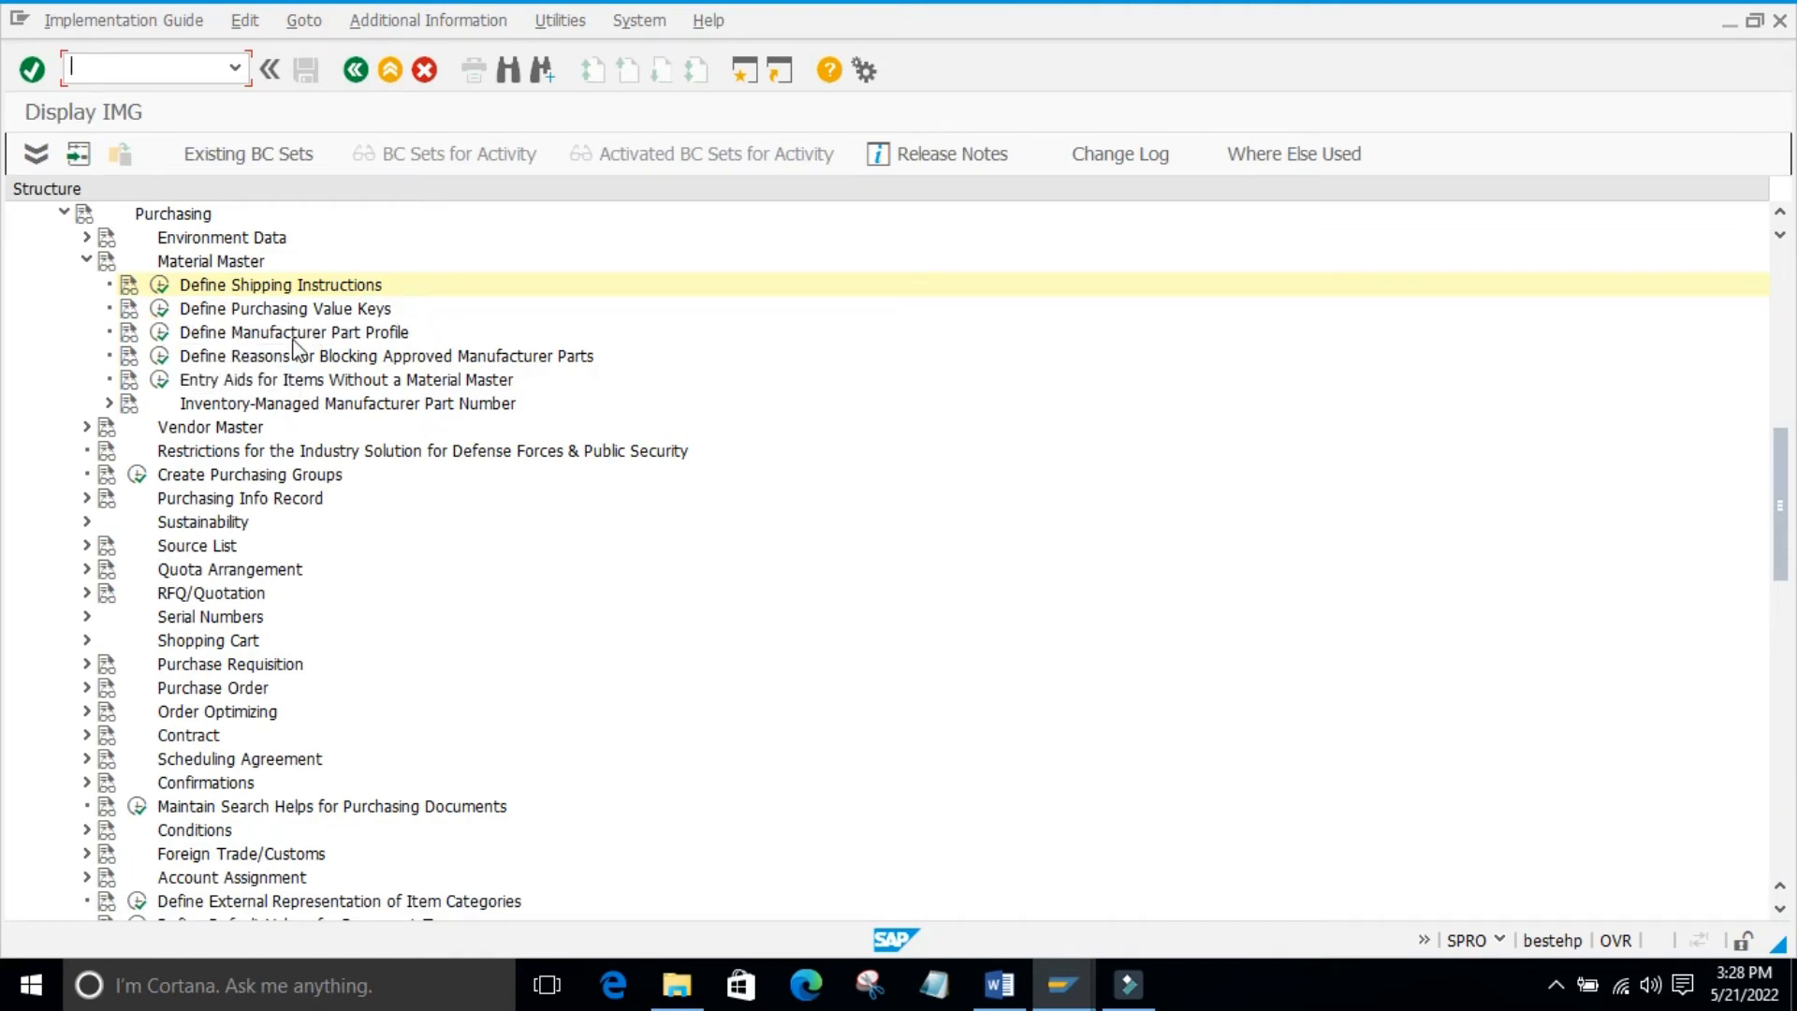
left_click(161, 312)
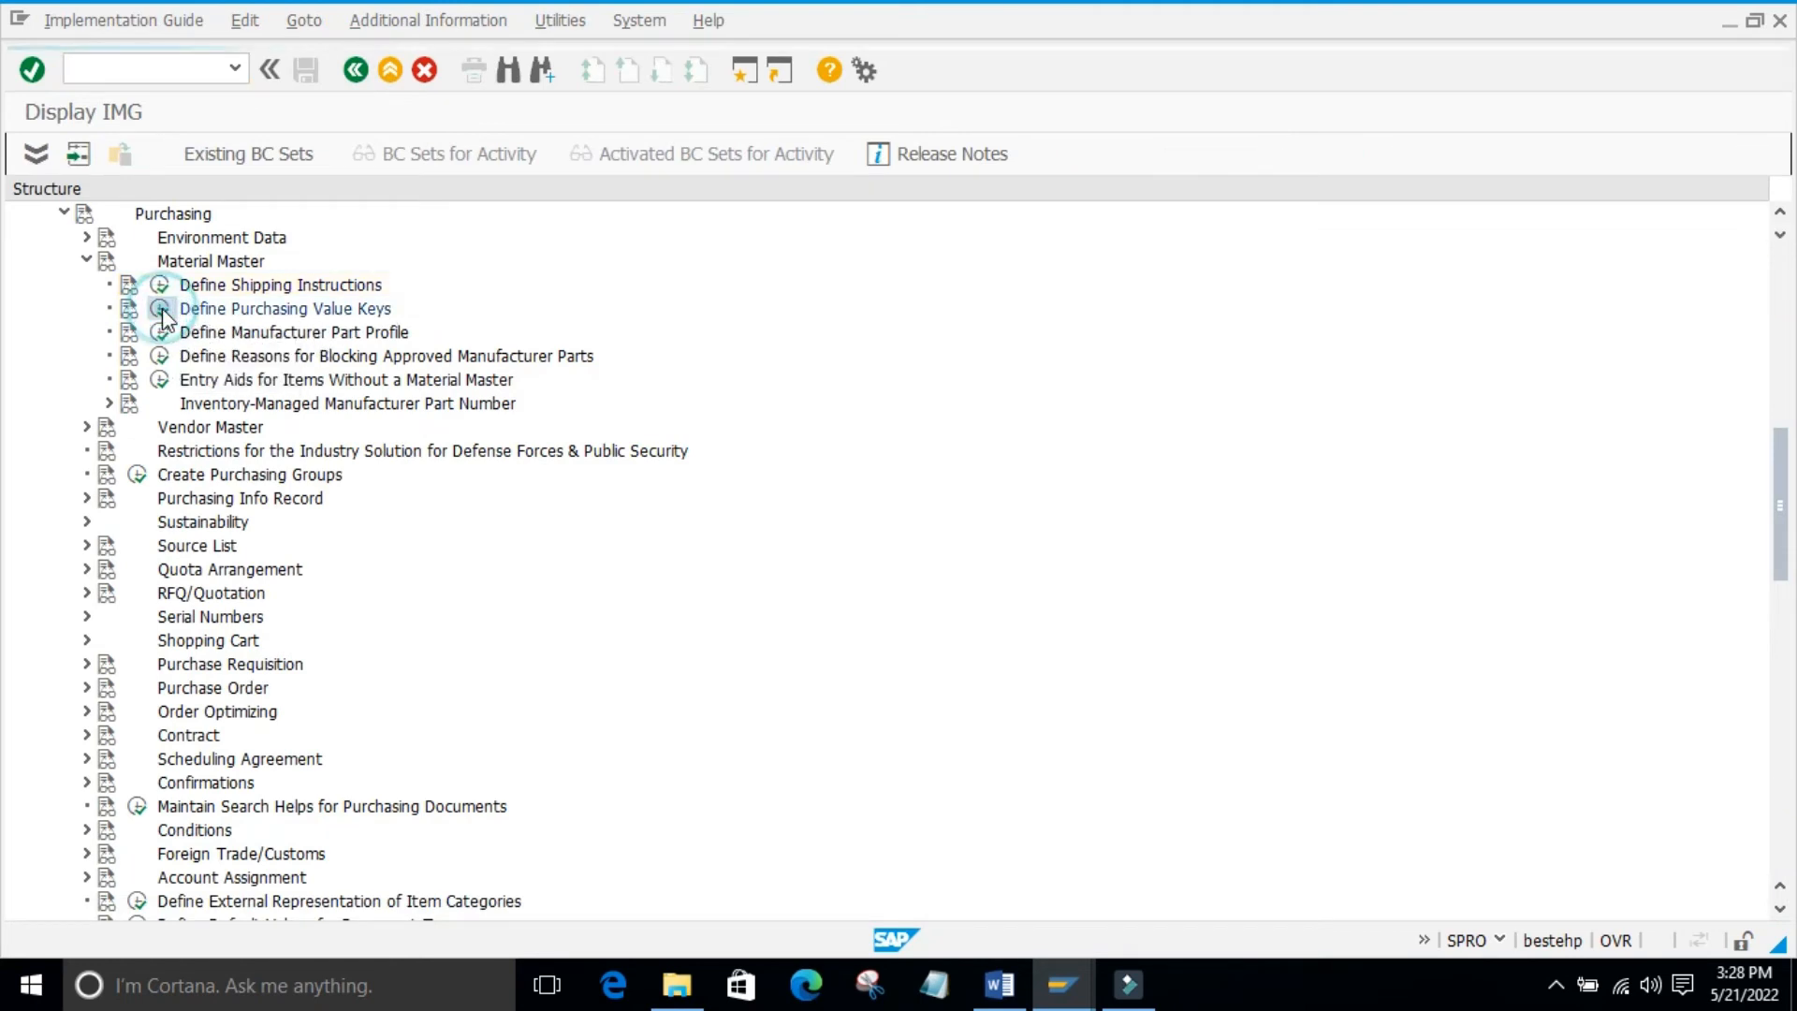
Switch to the Word document and read the Define Purchasing Value Key section, including its order acknowledgment and shipping/packaging rules
left_click(1024, 988)
scroll(669, 546, "down", 5)
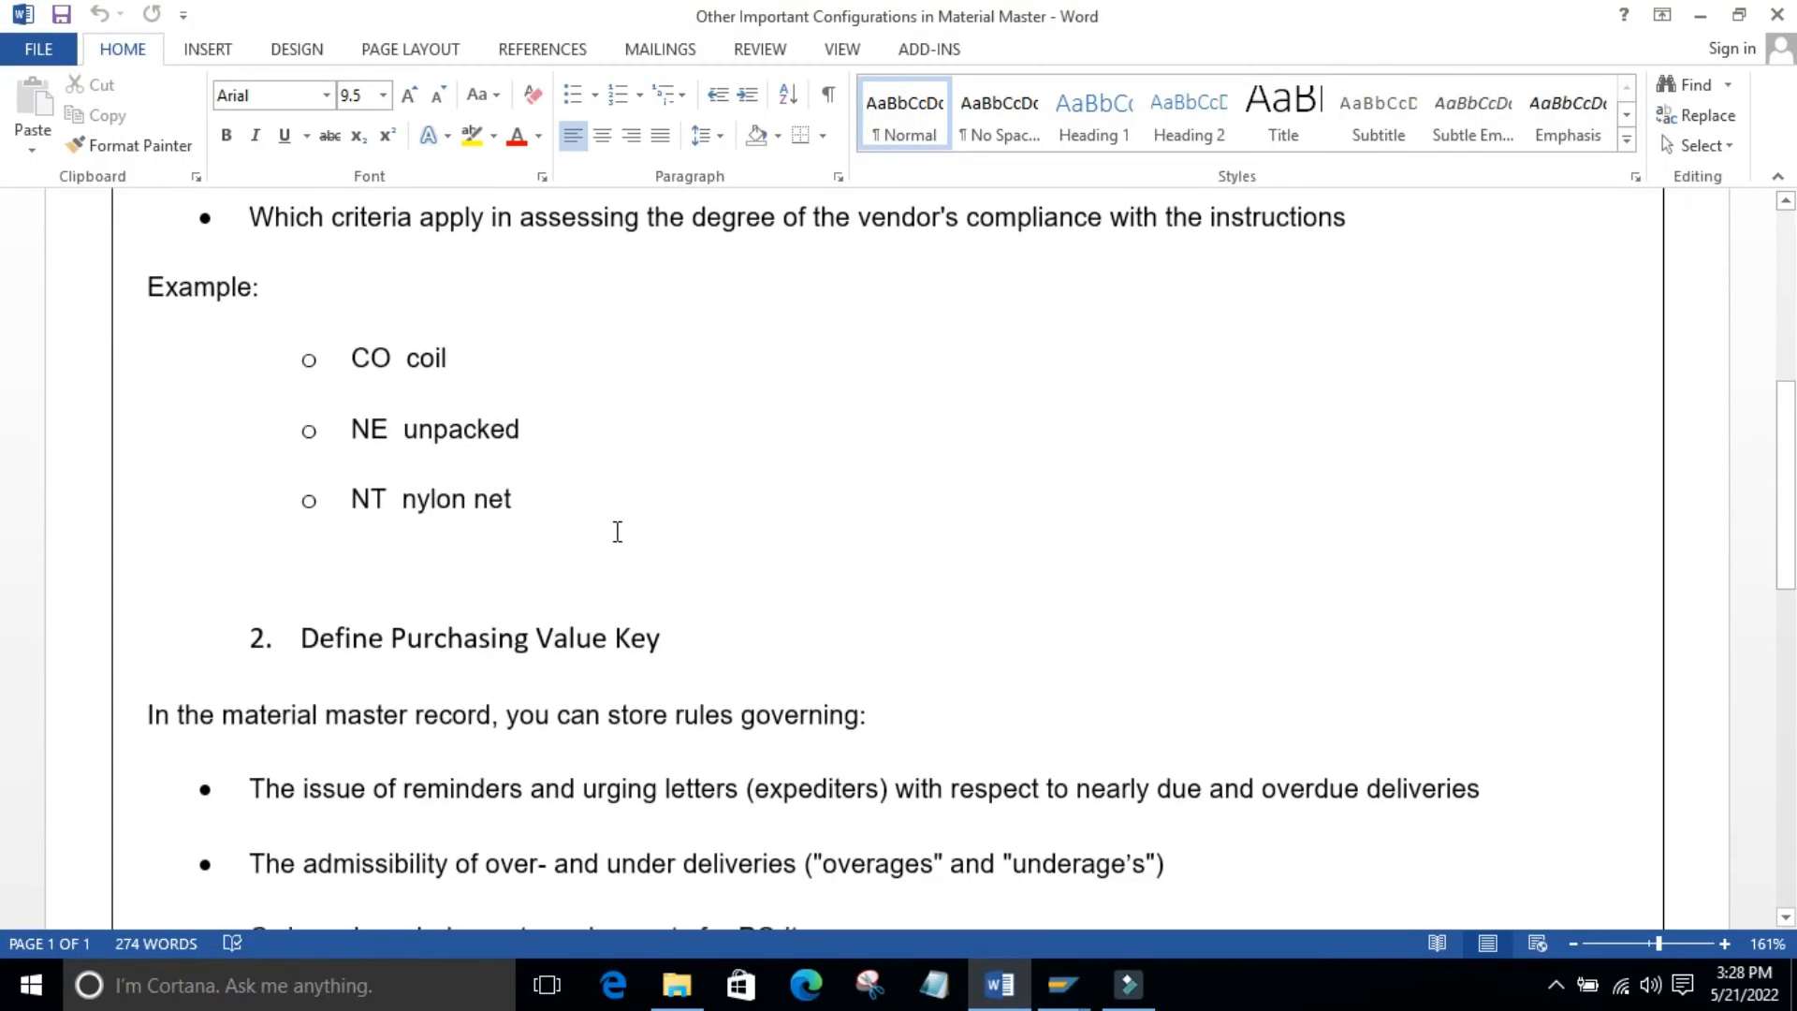
scroll(614, 527, "down", 3)
left_click_drag(313, 341, 675, 354)
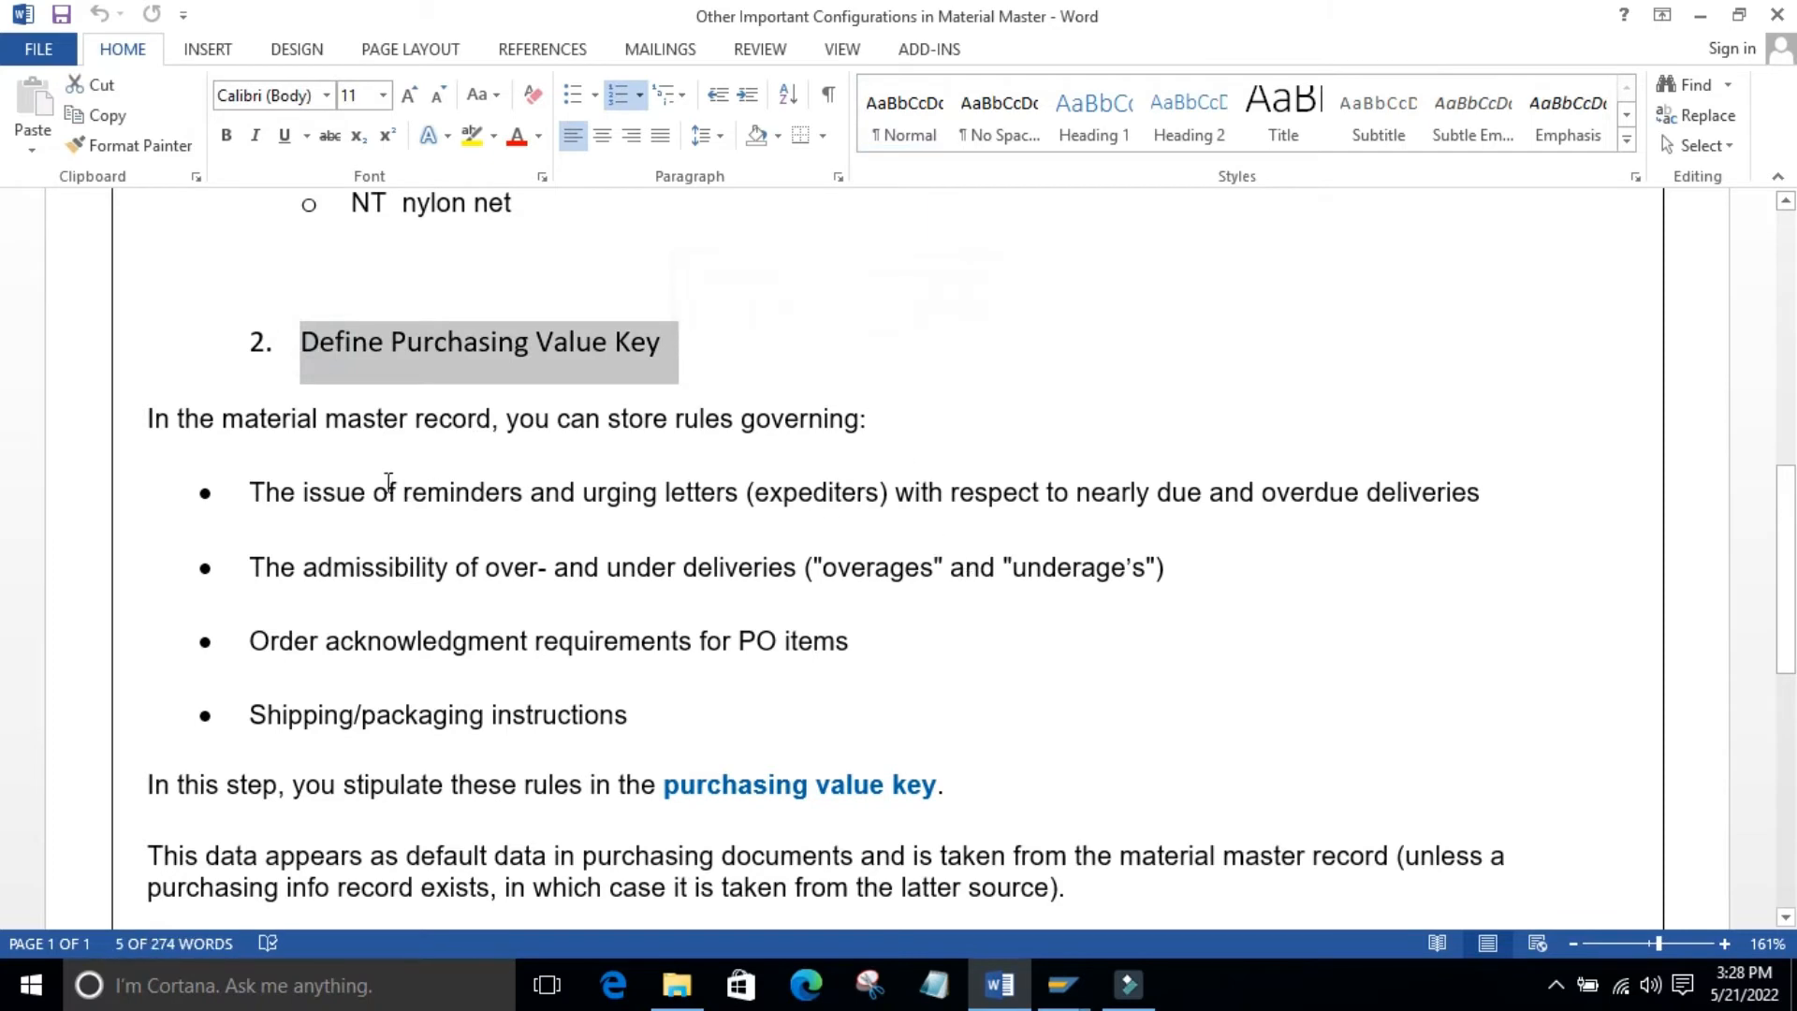
left_click(662, 489)
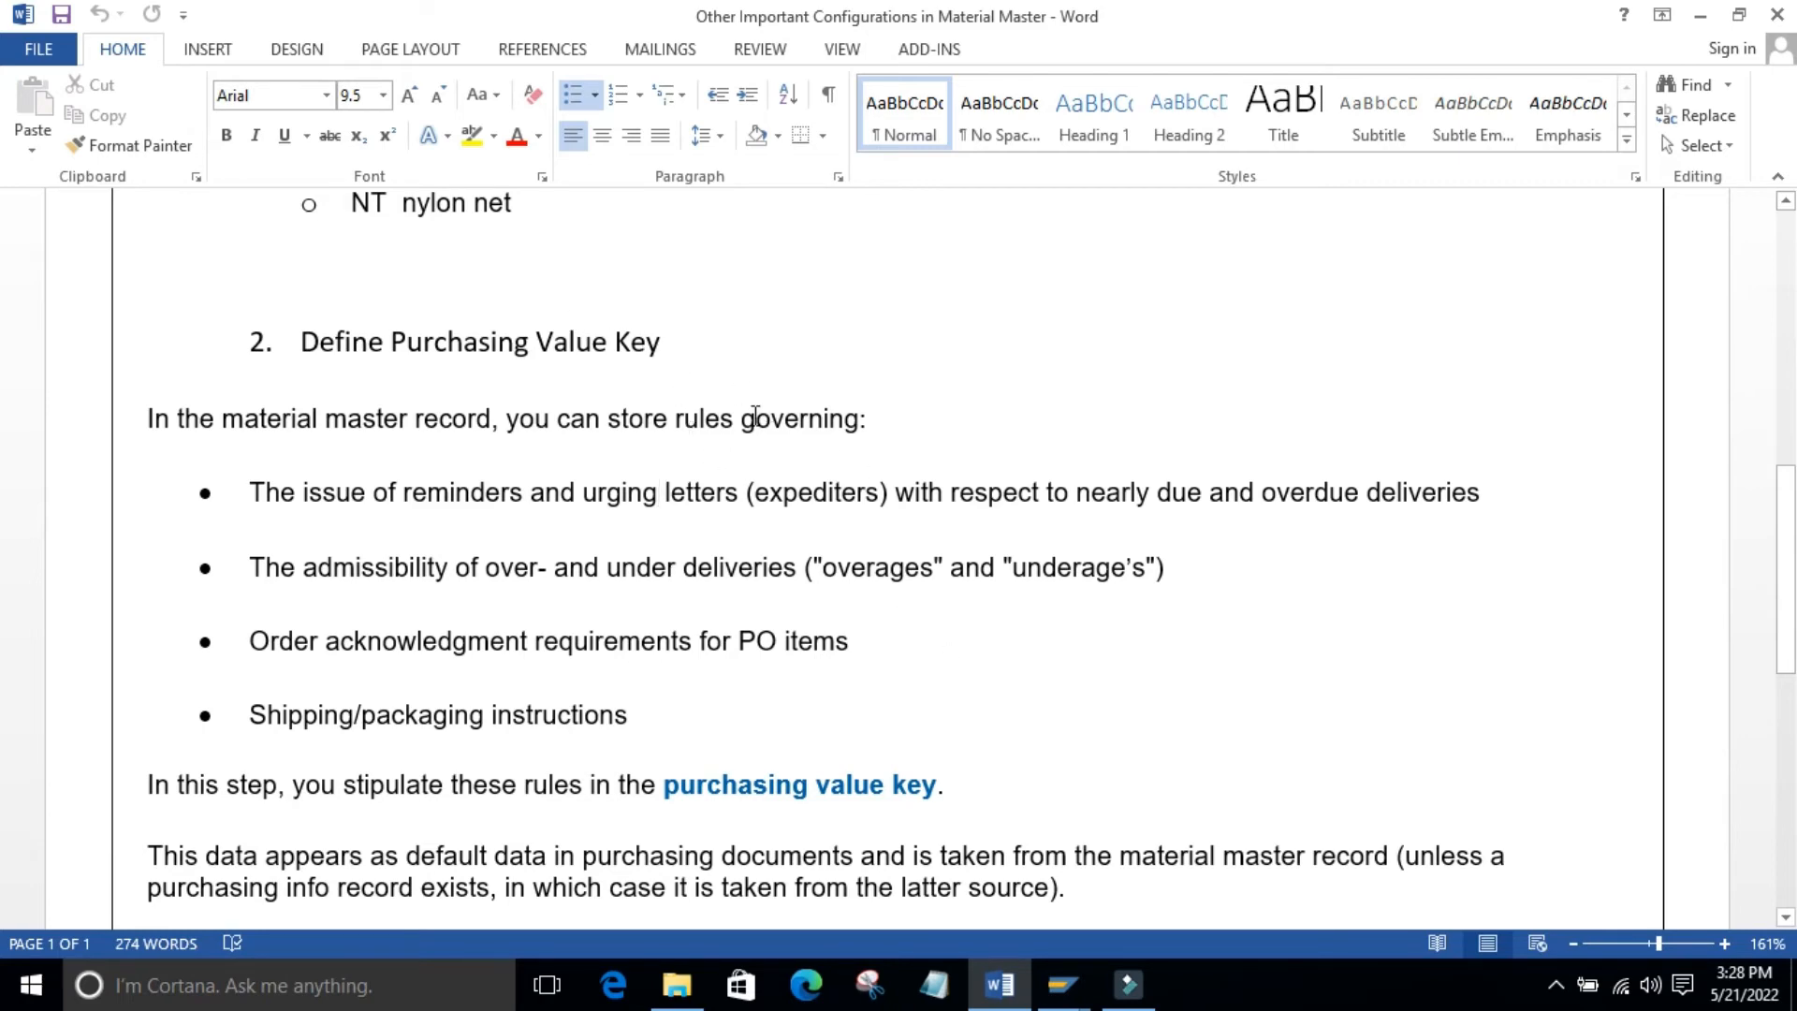
scroll(756, 415, "down", 3)
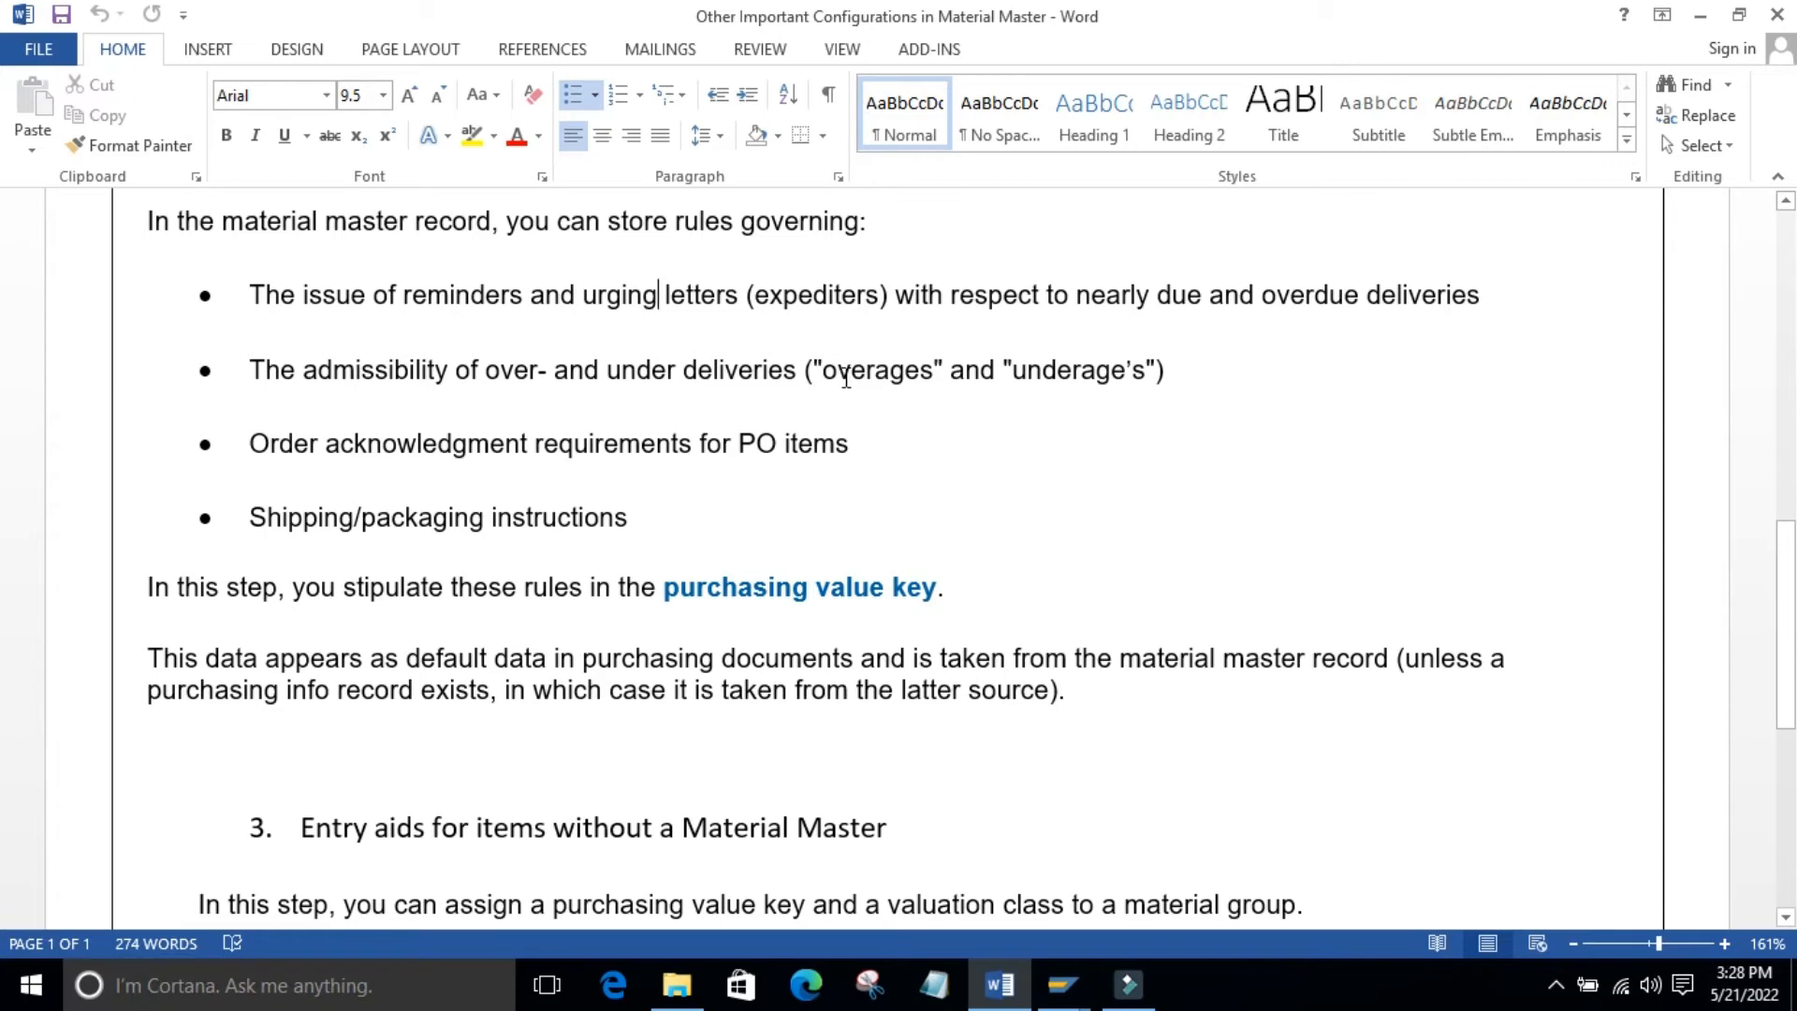
scroll(561, 454, "down", 2)
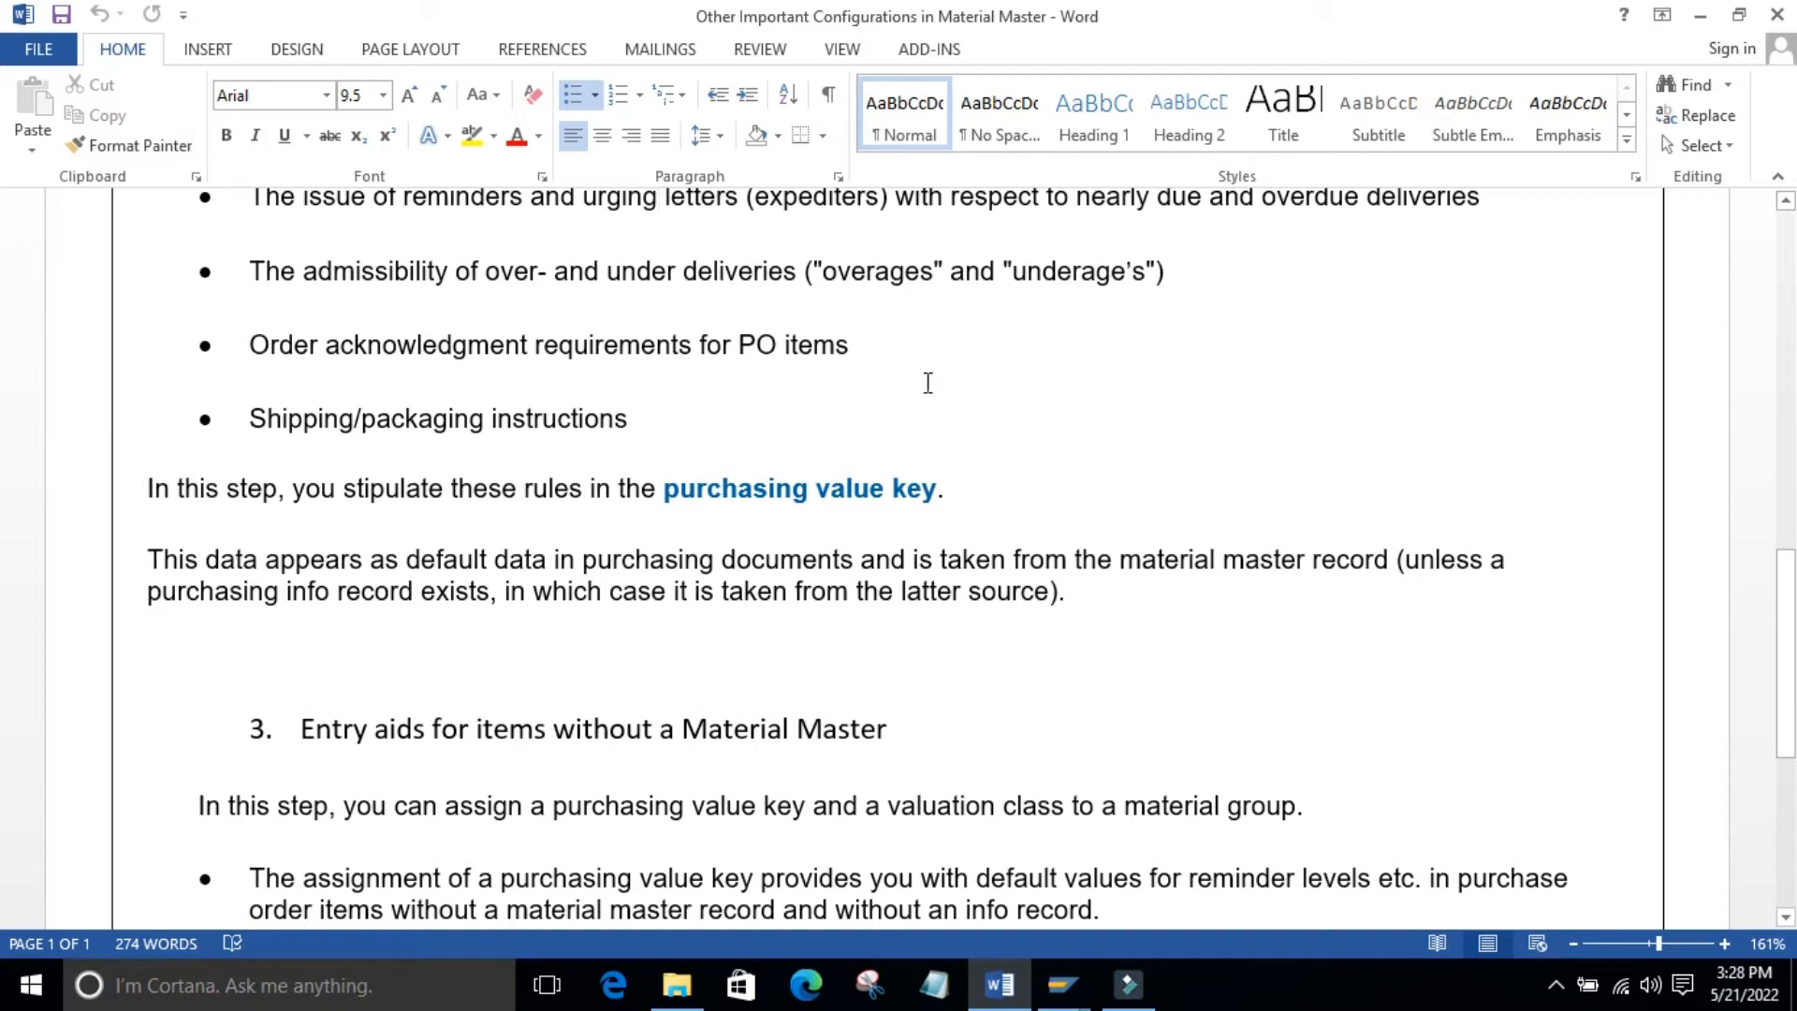
left_click_drag(579, 353, 281, 353)
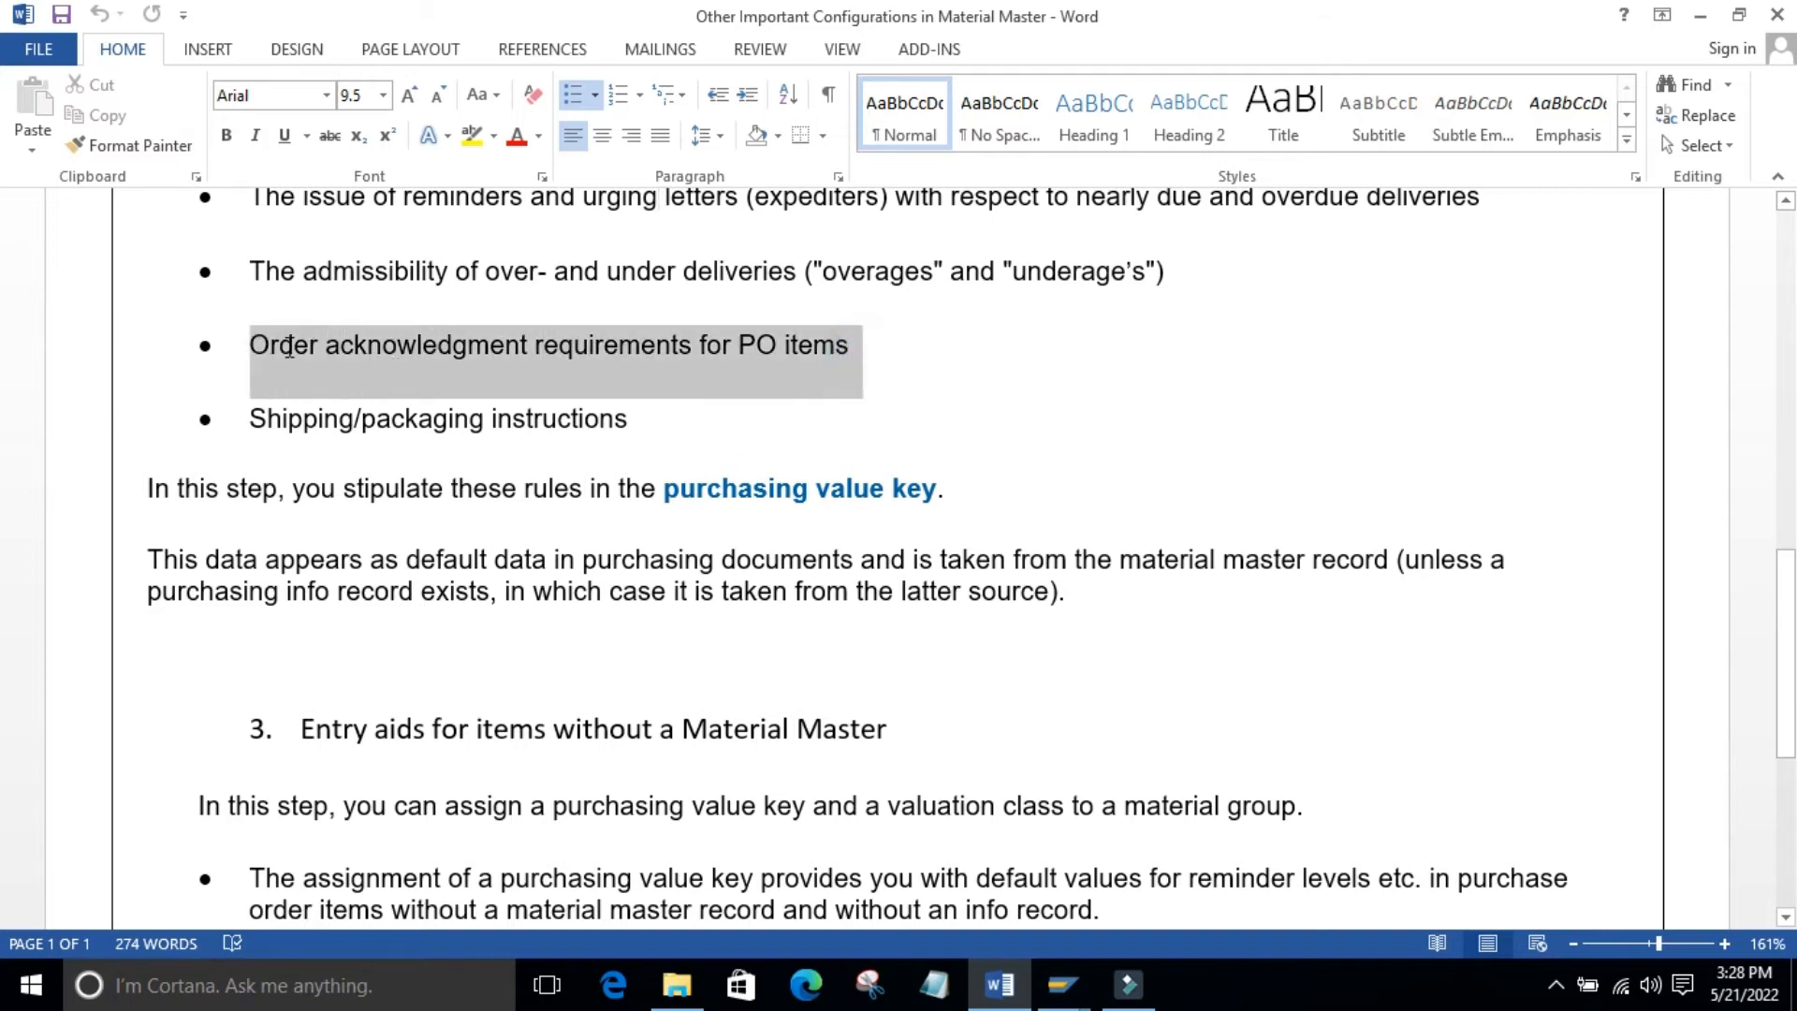
mouse_move(638, 417)
left_mouse_down()
mouse_move(255, 423)
mouse_move(605, 426)
left_mouse_up()
left_click(1311, 373)
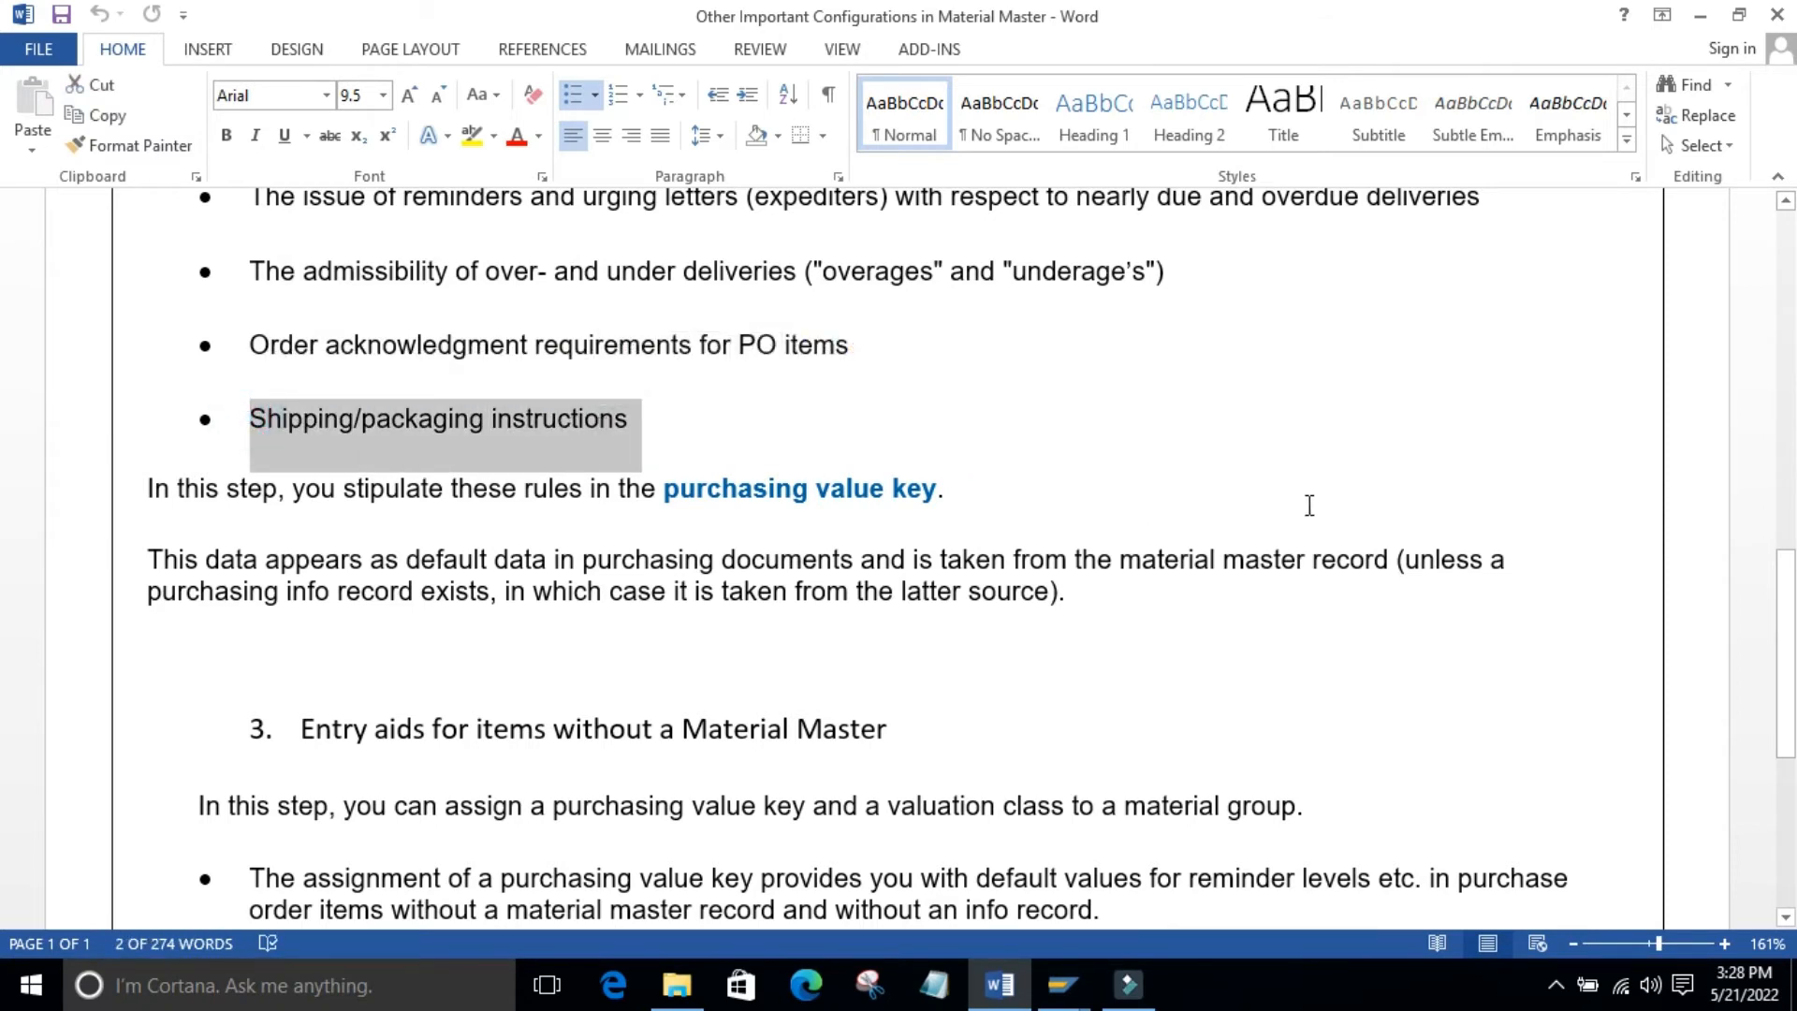
left_click(1161, 420)
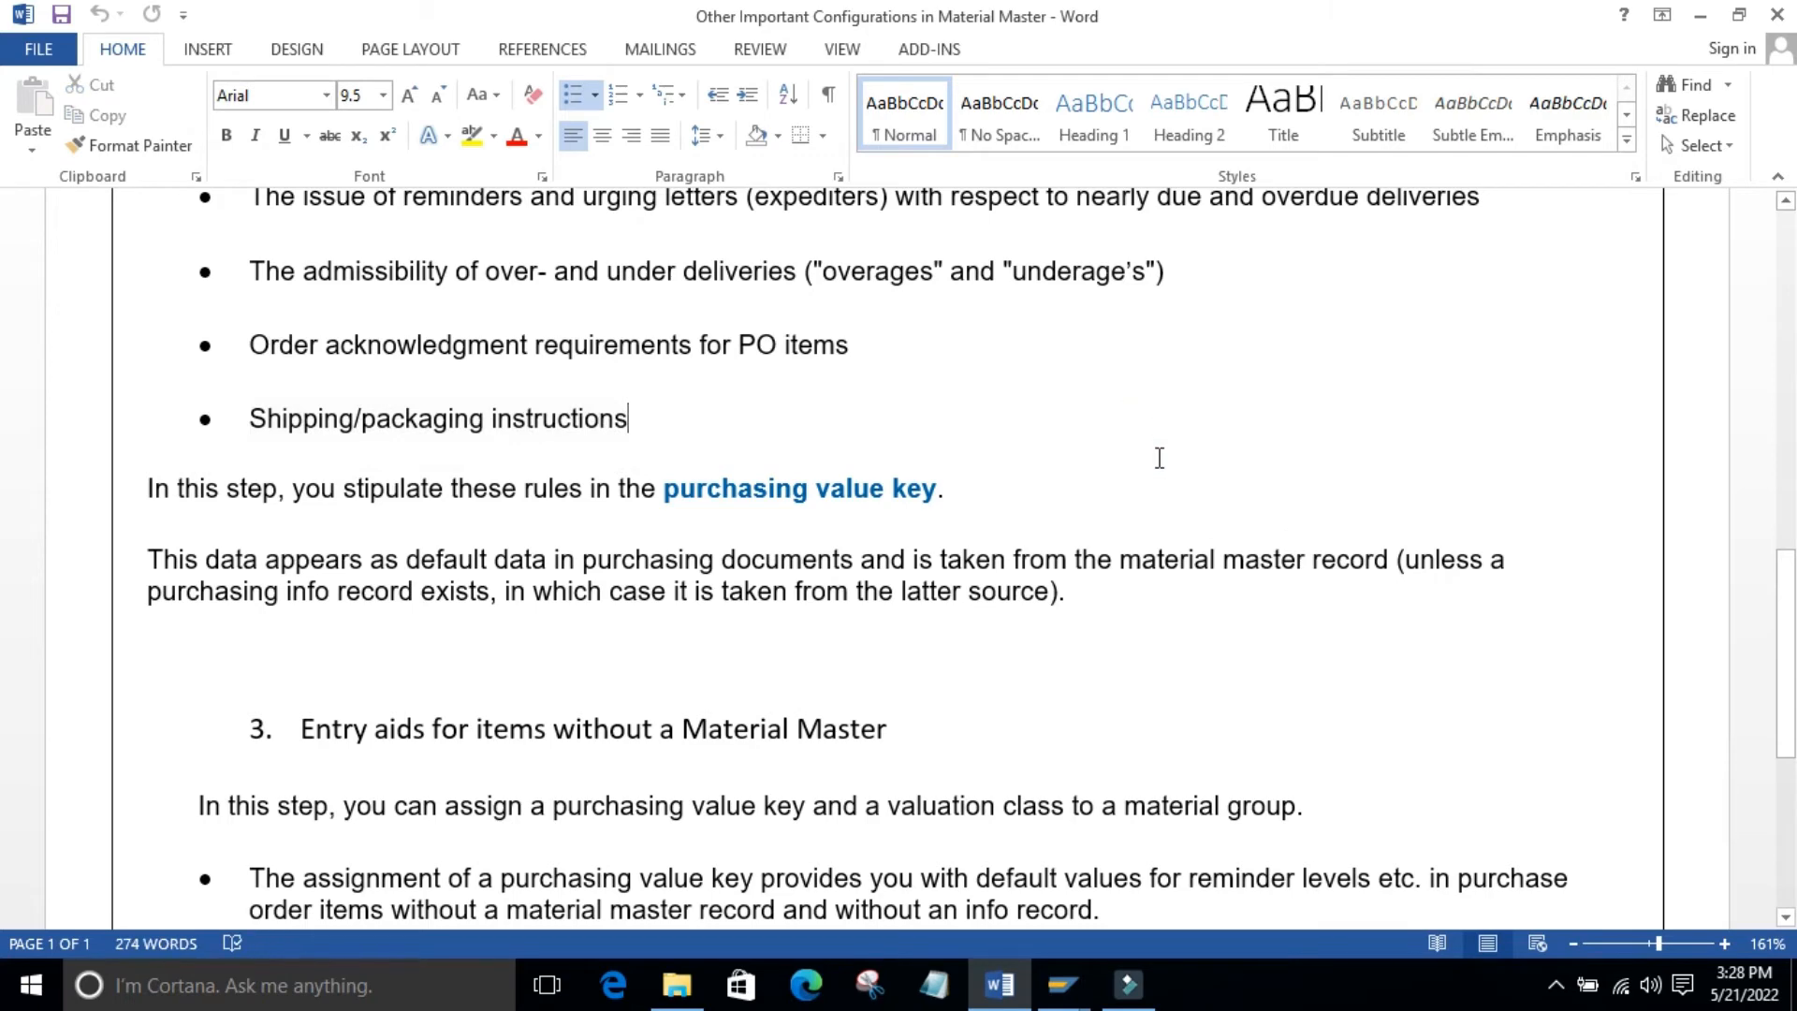
Switch to the SAP Create Material session, examine the available entries for the purchasing value key, and close the list without choosing one
mouse_move(1067, 985)
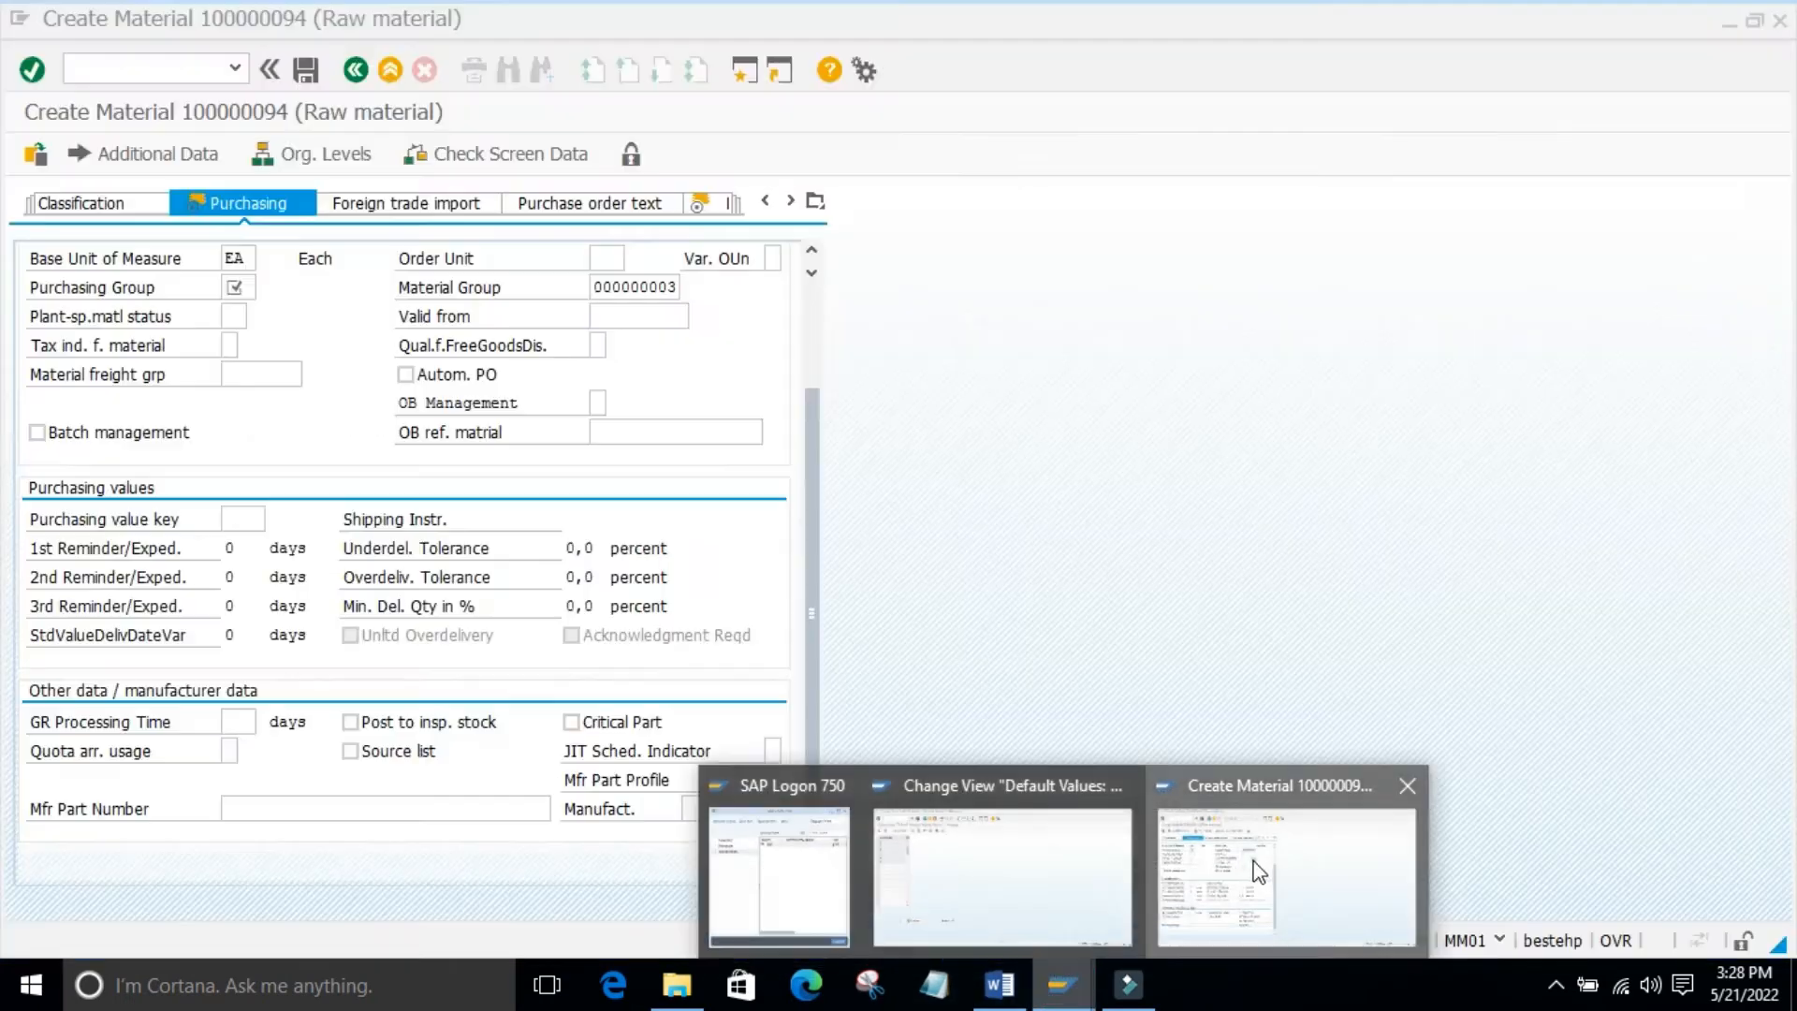
left_click(1255, 859)
left_click(1140, 502)
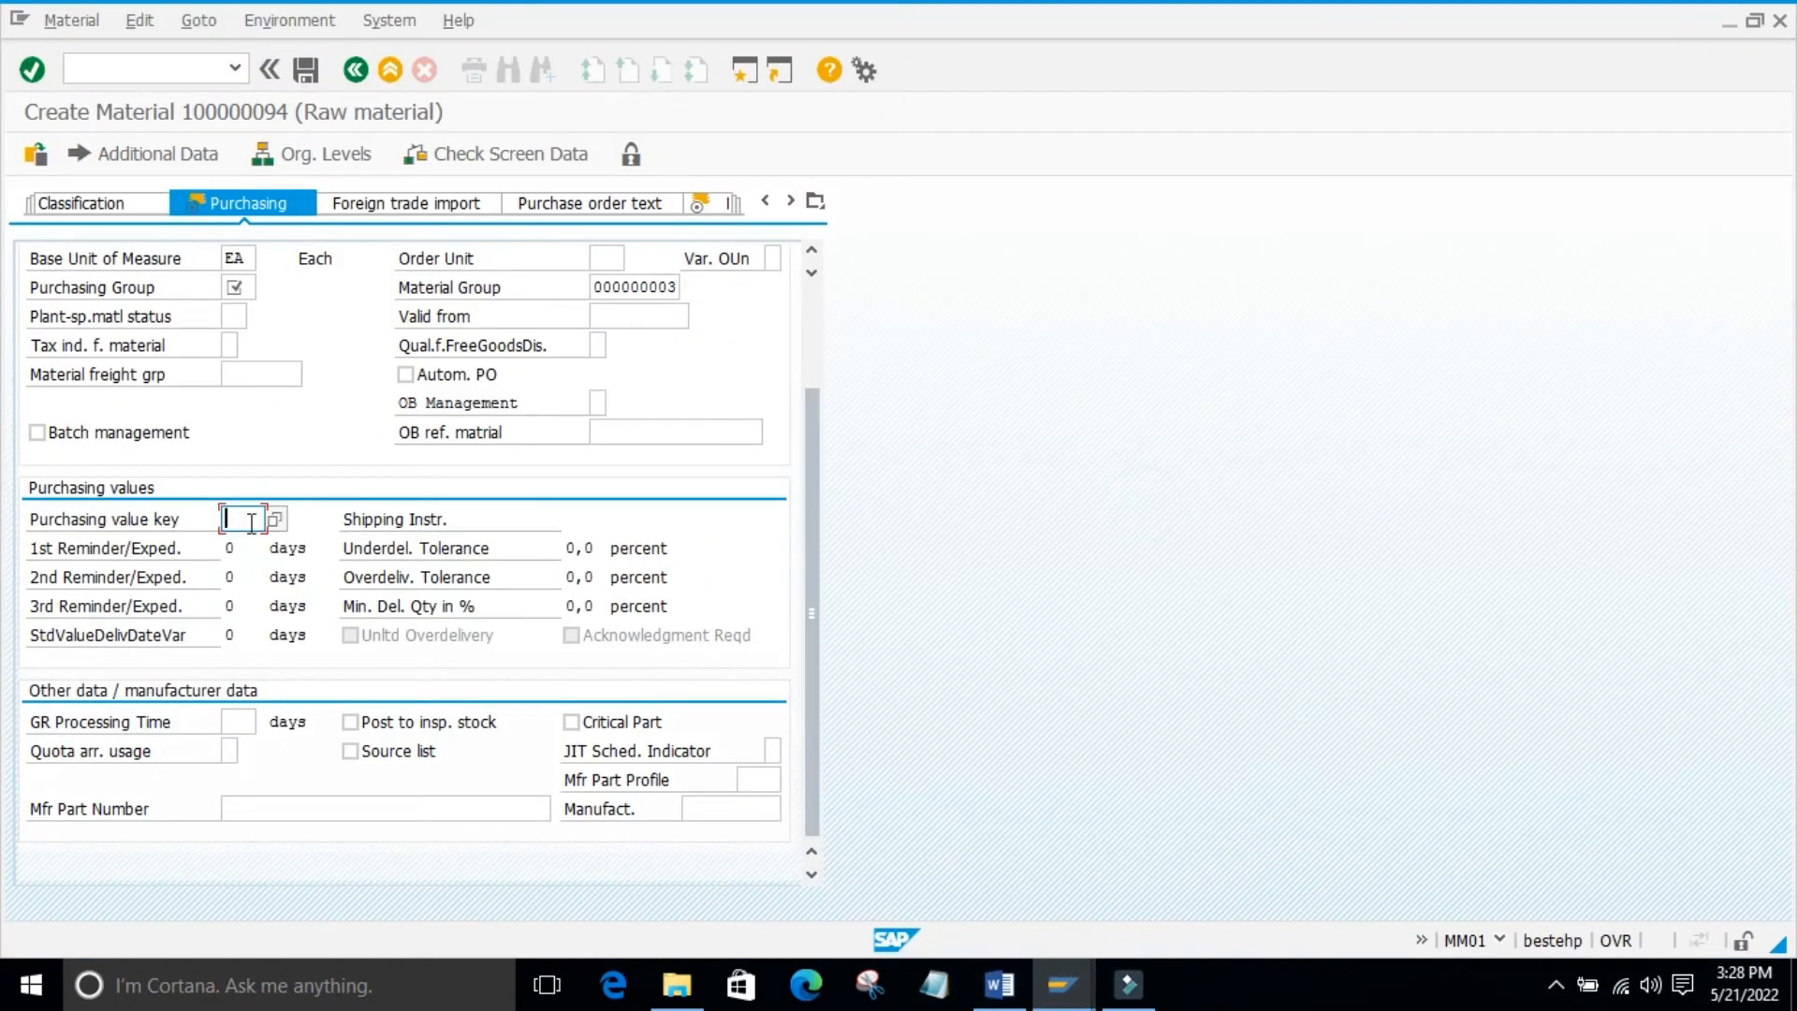
left_click(281, 521)
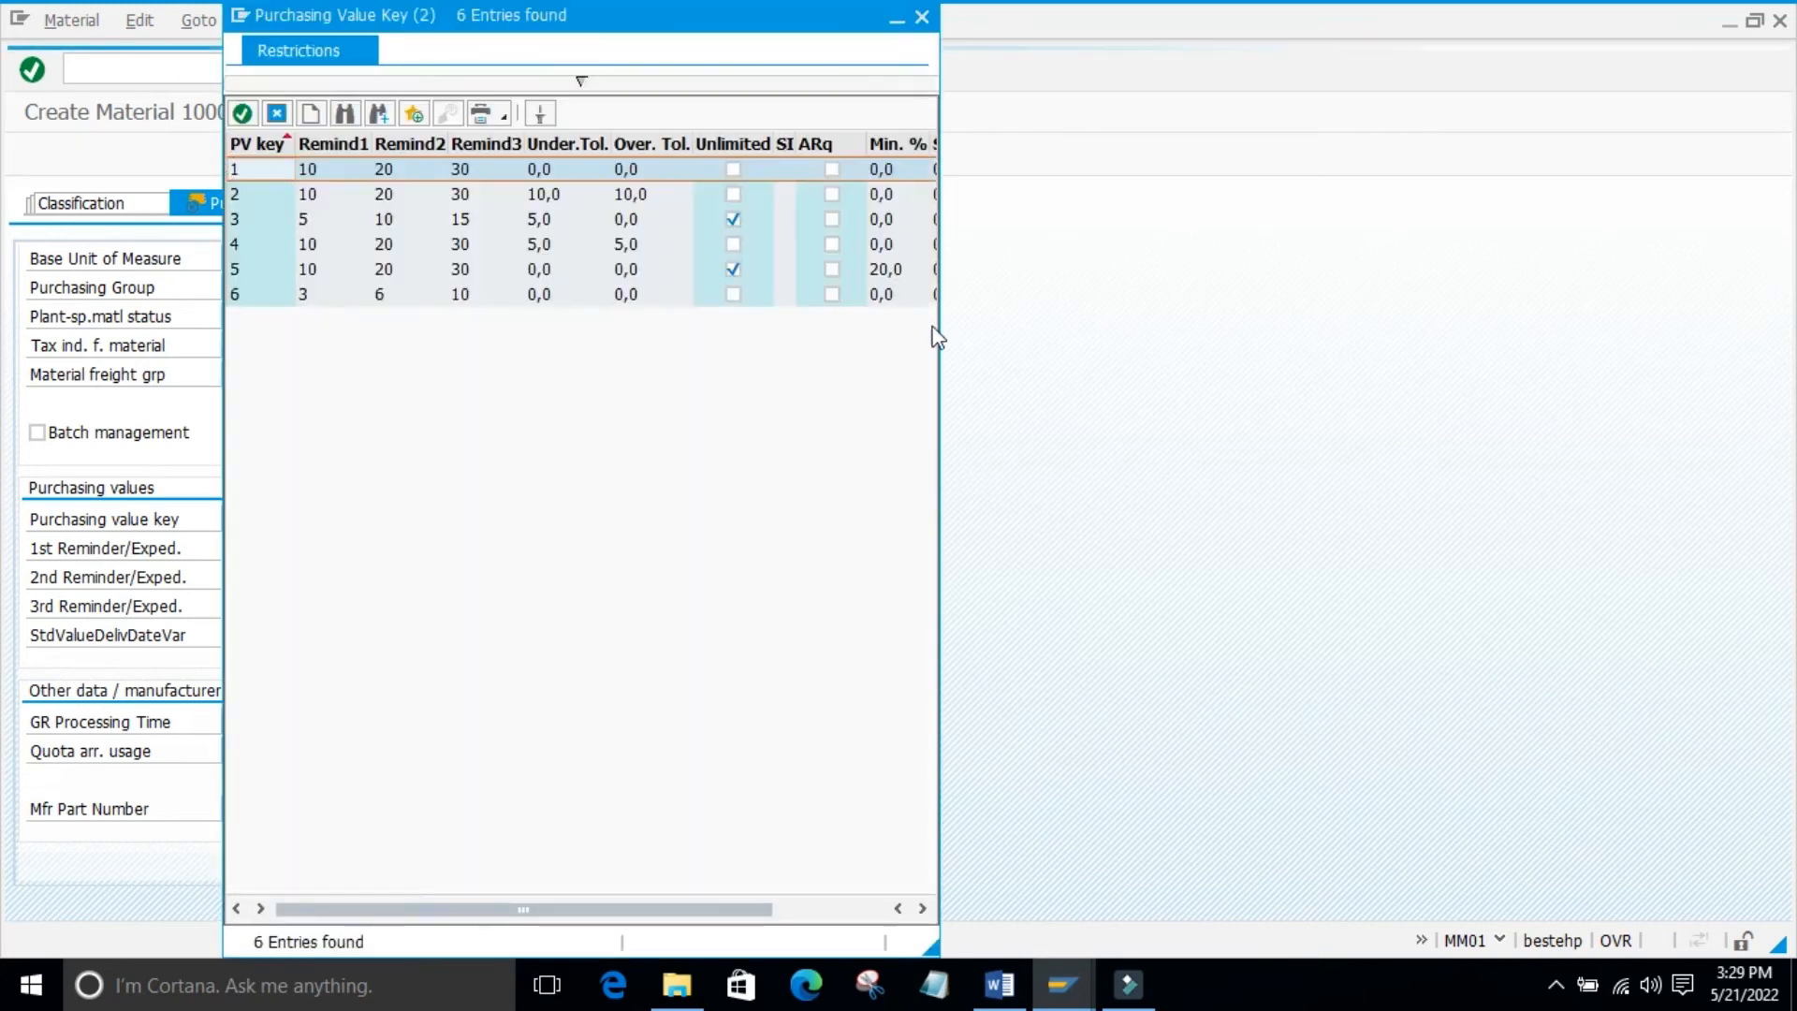
left_click(922, 19)
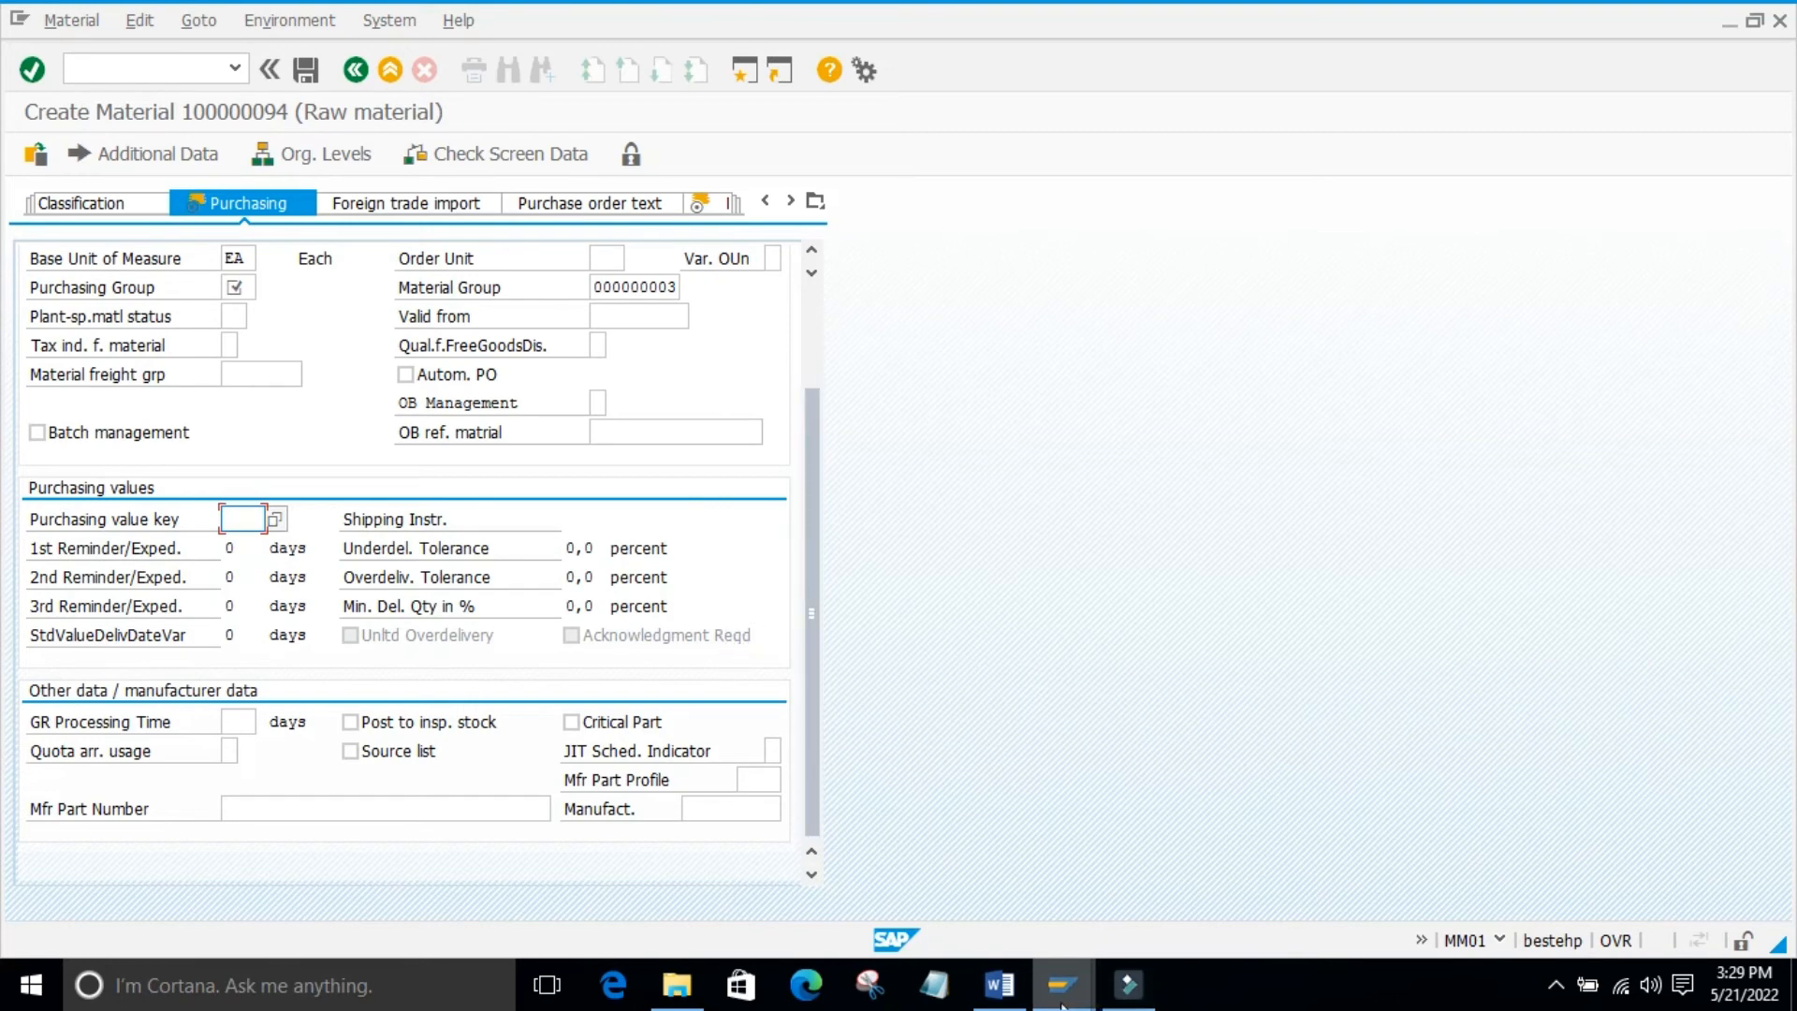
Switch to the SAP customizing session, examine the details of purchasing value key 1, and return to the overview
mouse_move(1061, 985)
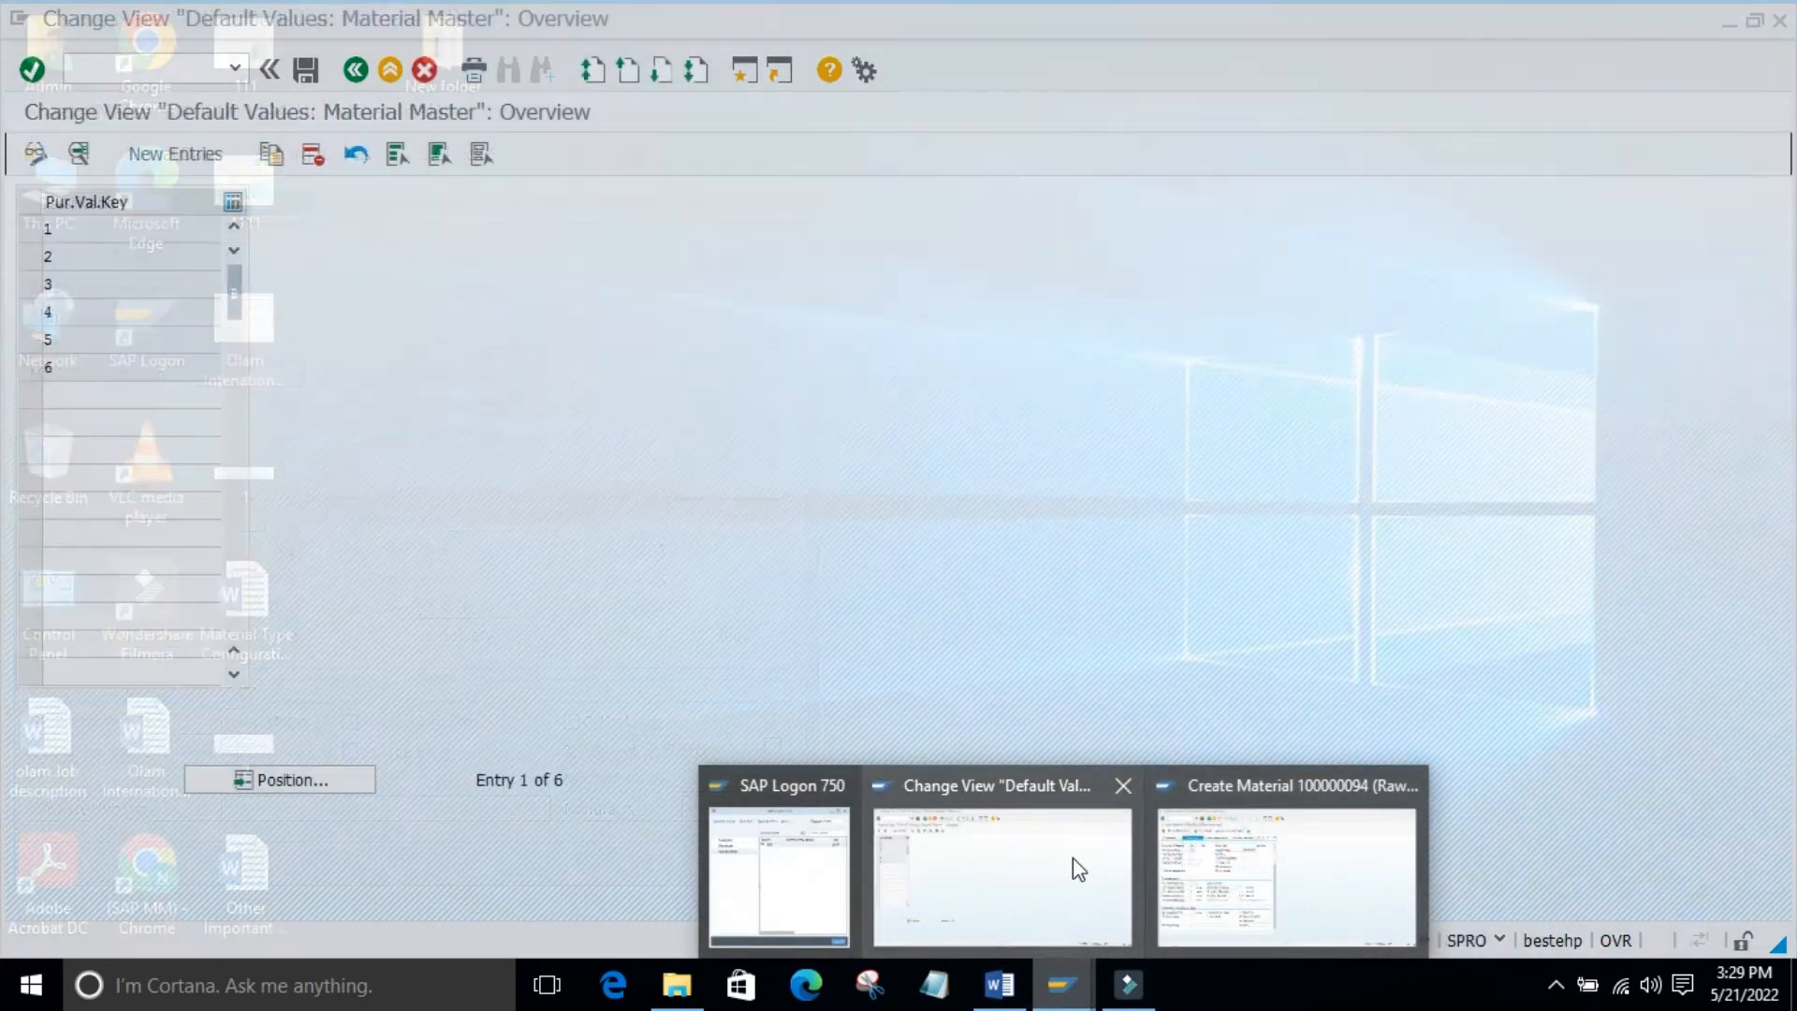
left_click(1073, 859)
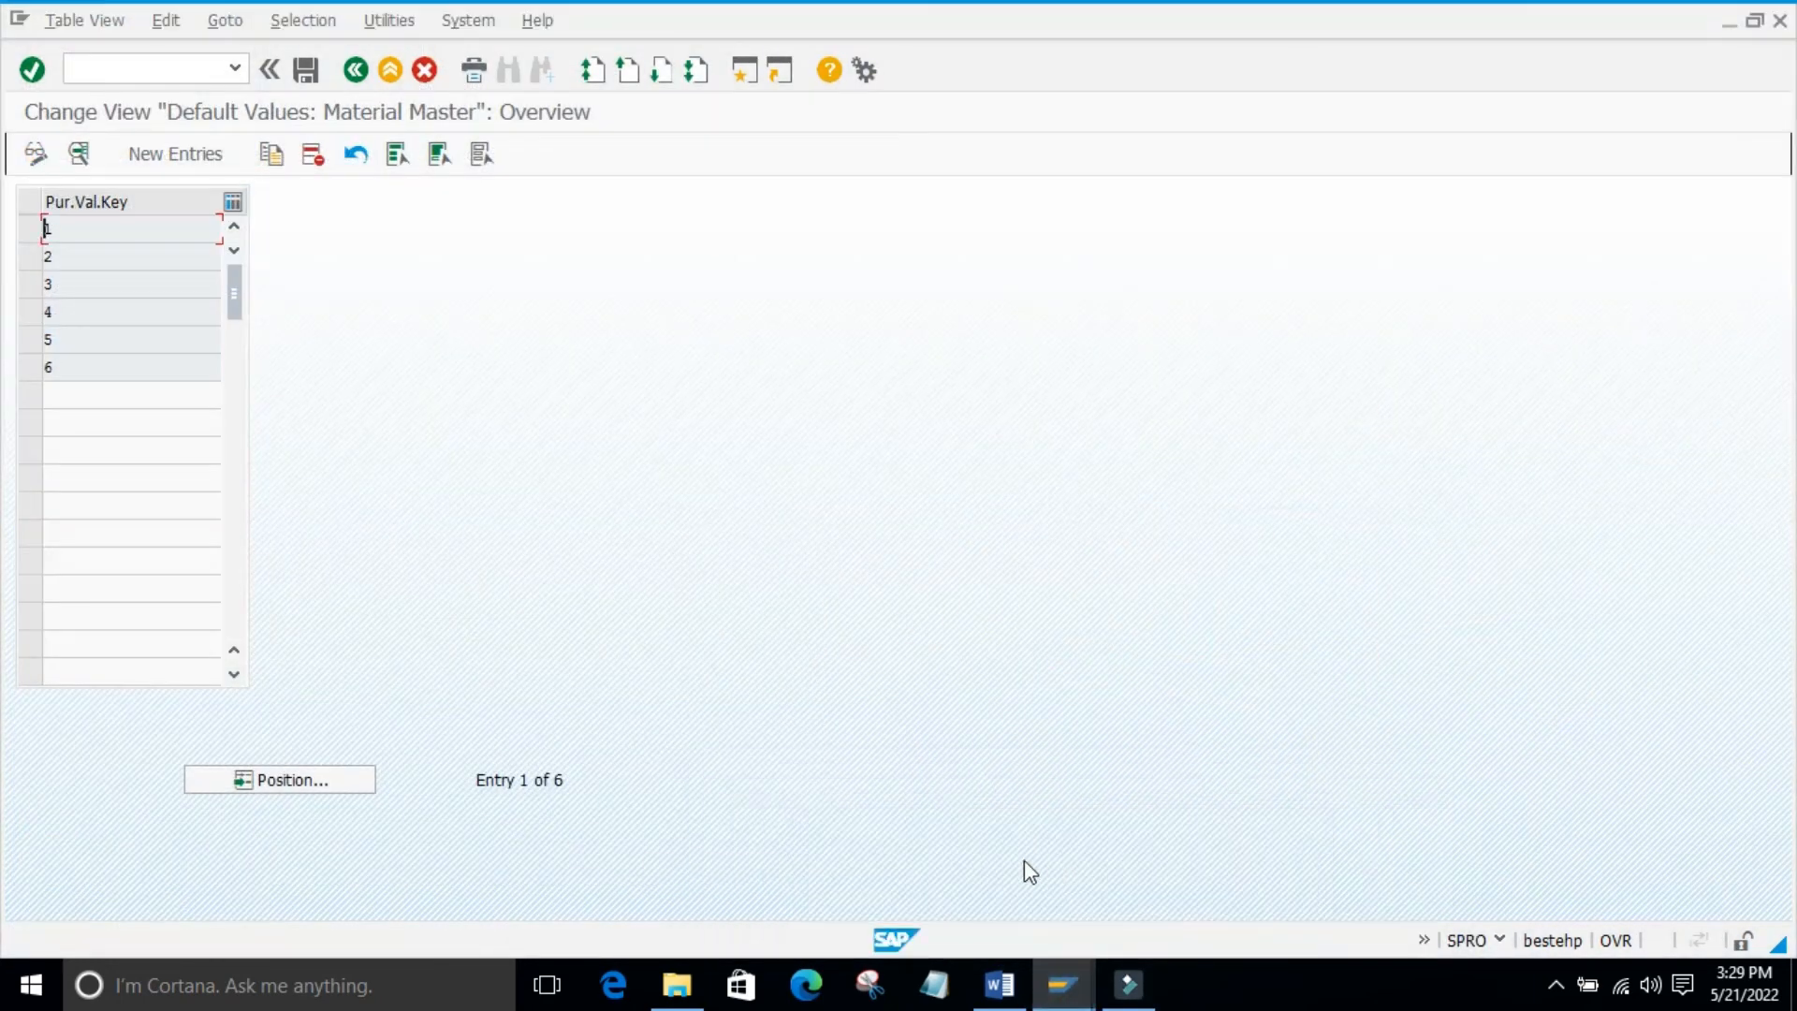
left_click(30, 231)
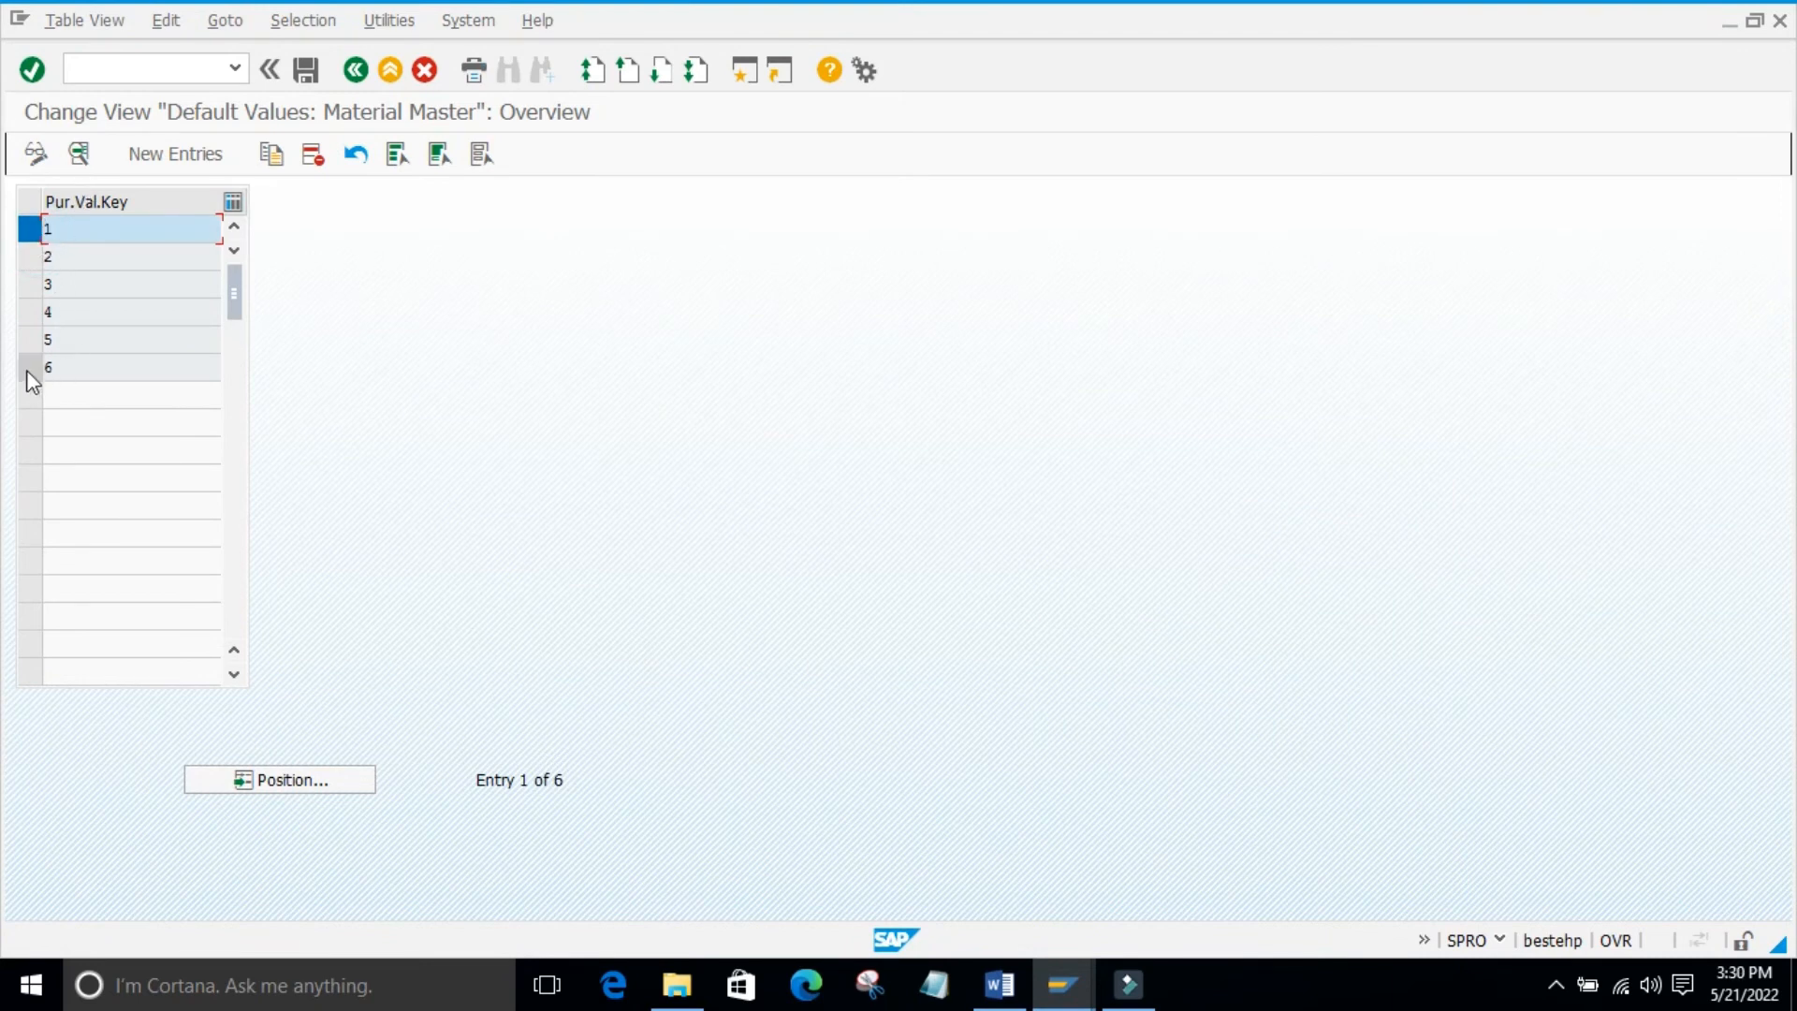
left_click(80, 153)
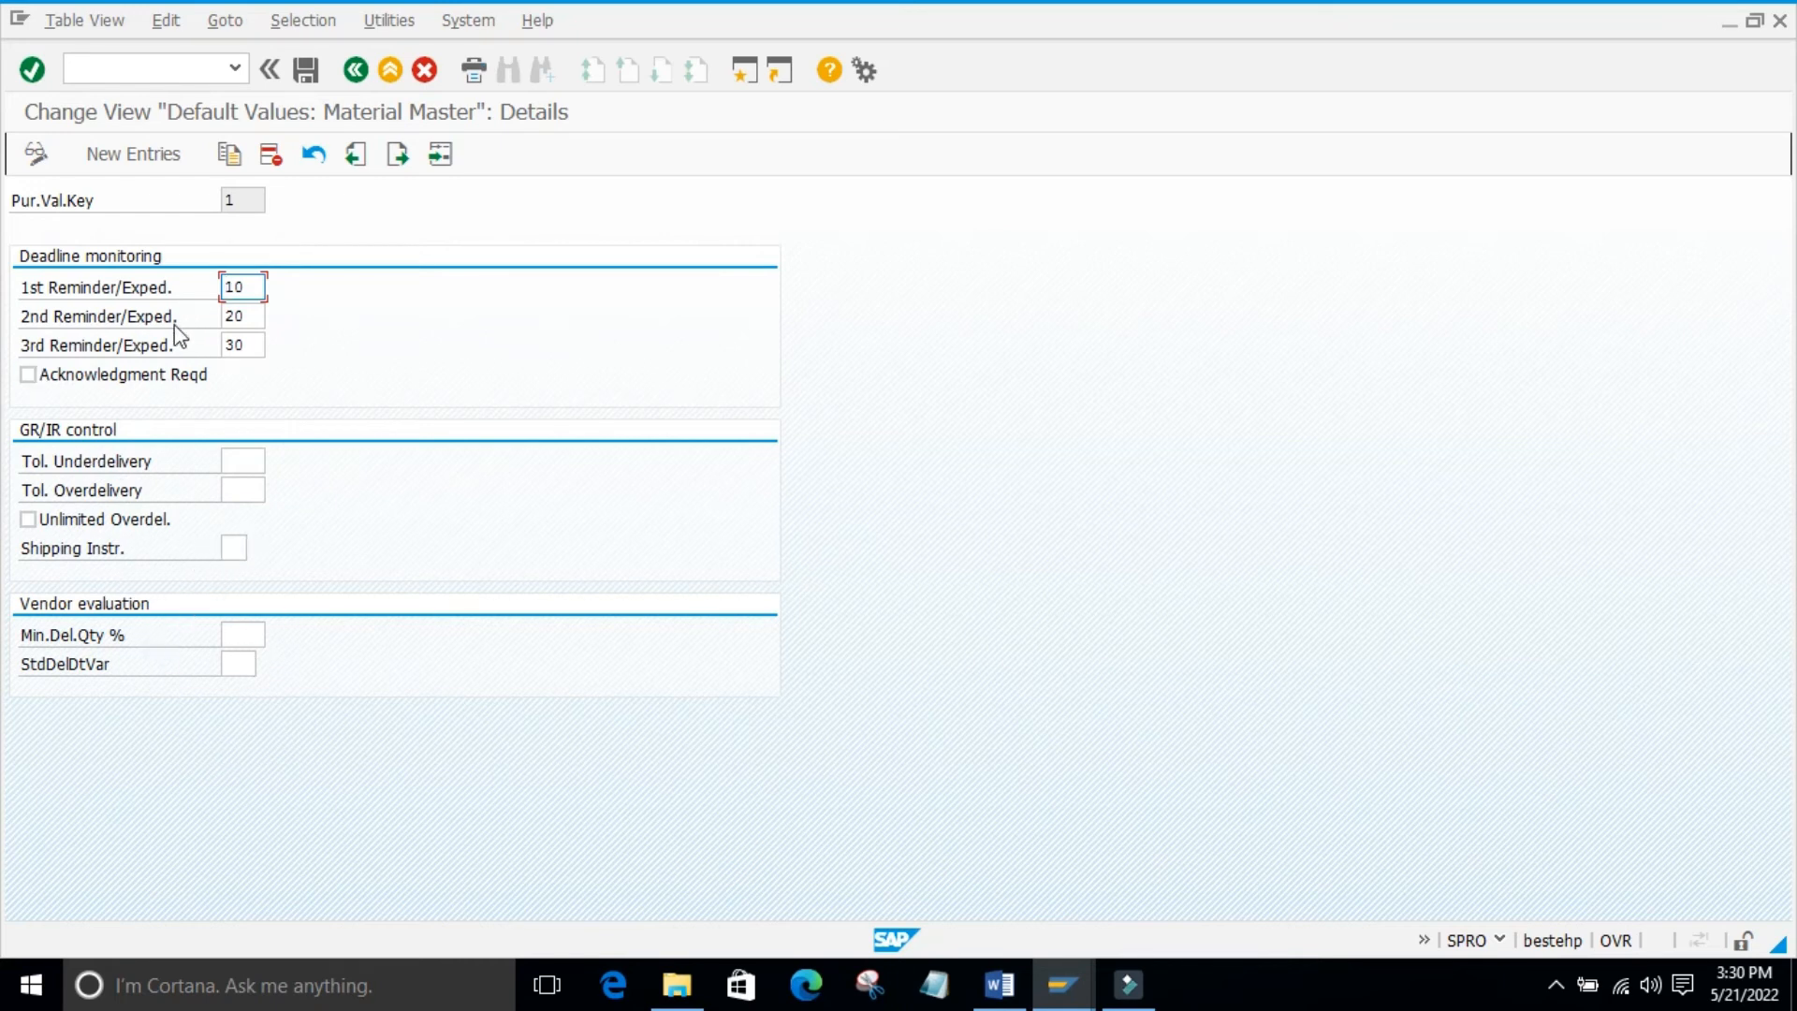
left_click(355, 70)
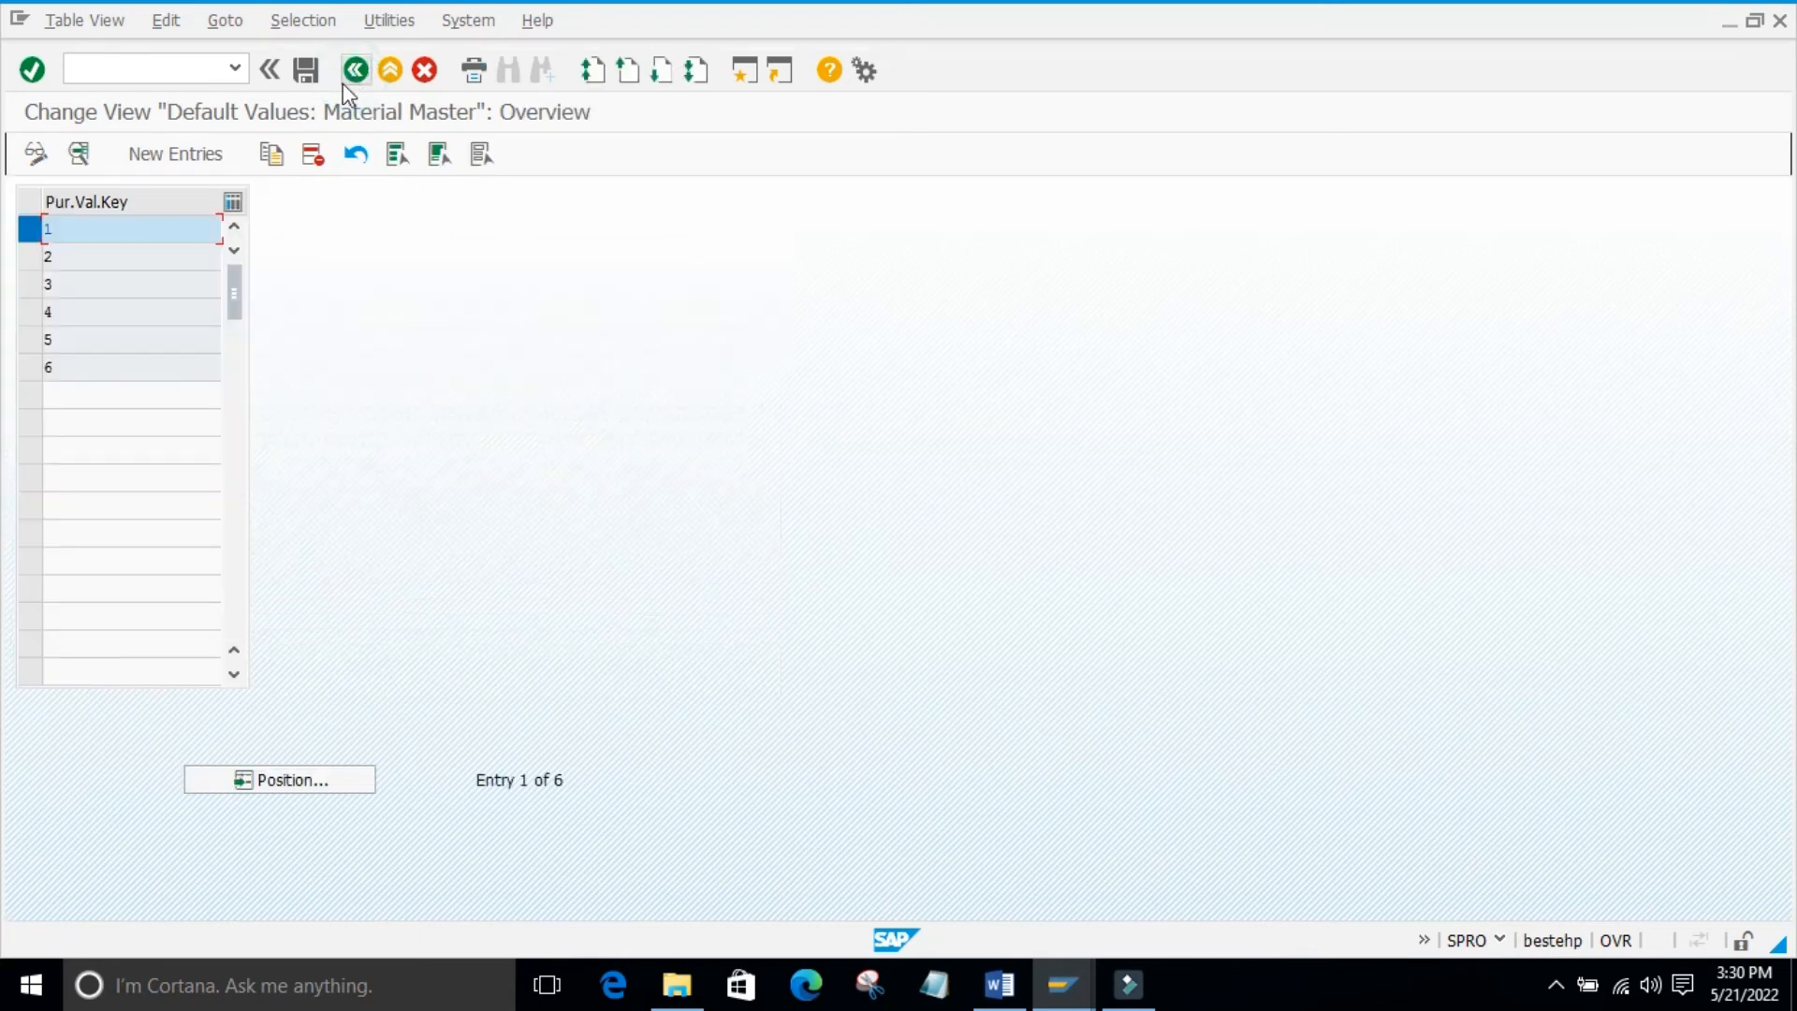
Examine the reminder days and the under- and overdelivery tolerances of purchasing value key 2, and return to the overview
left_click(34, 254)
left_click(28, 230)
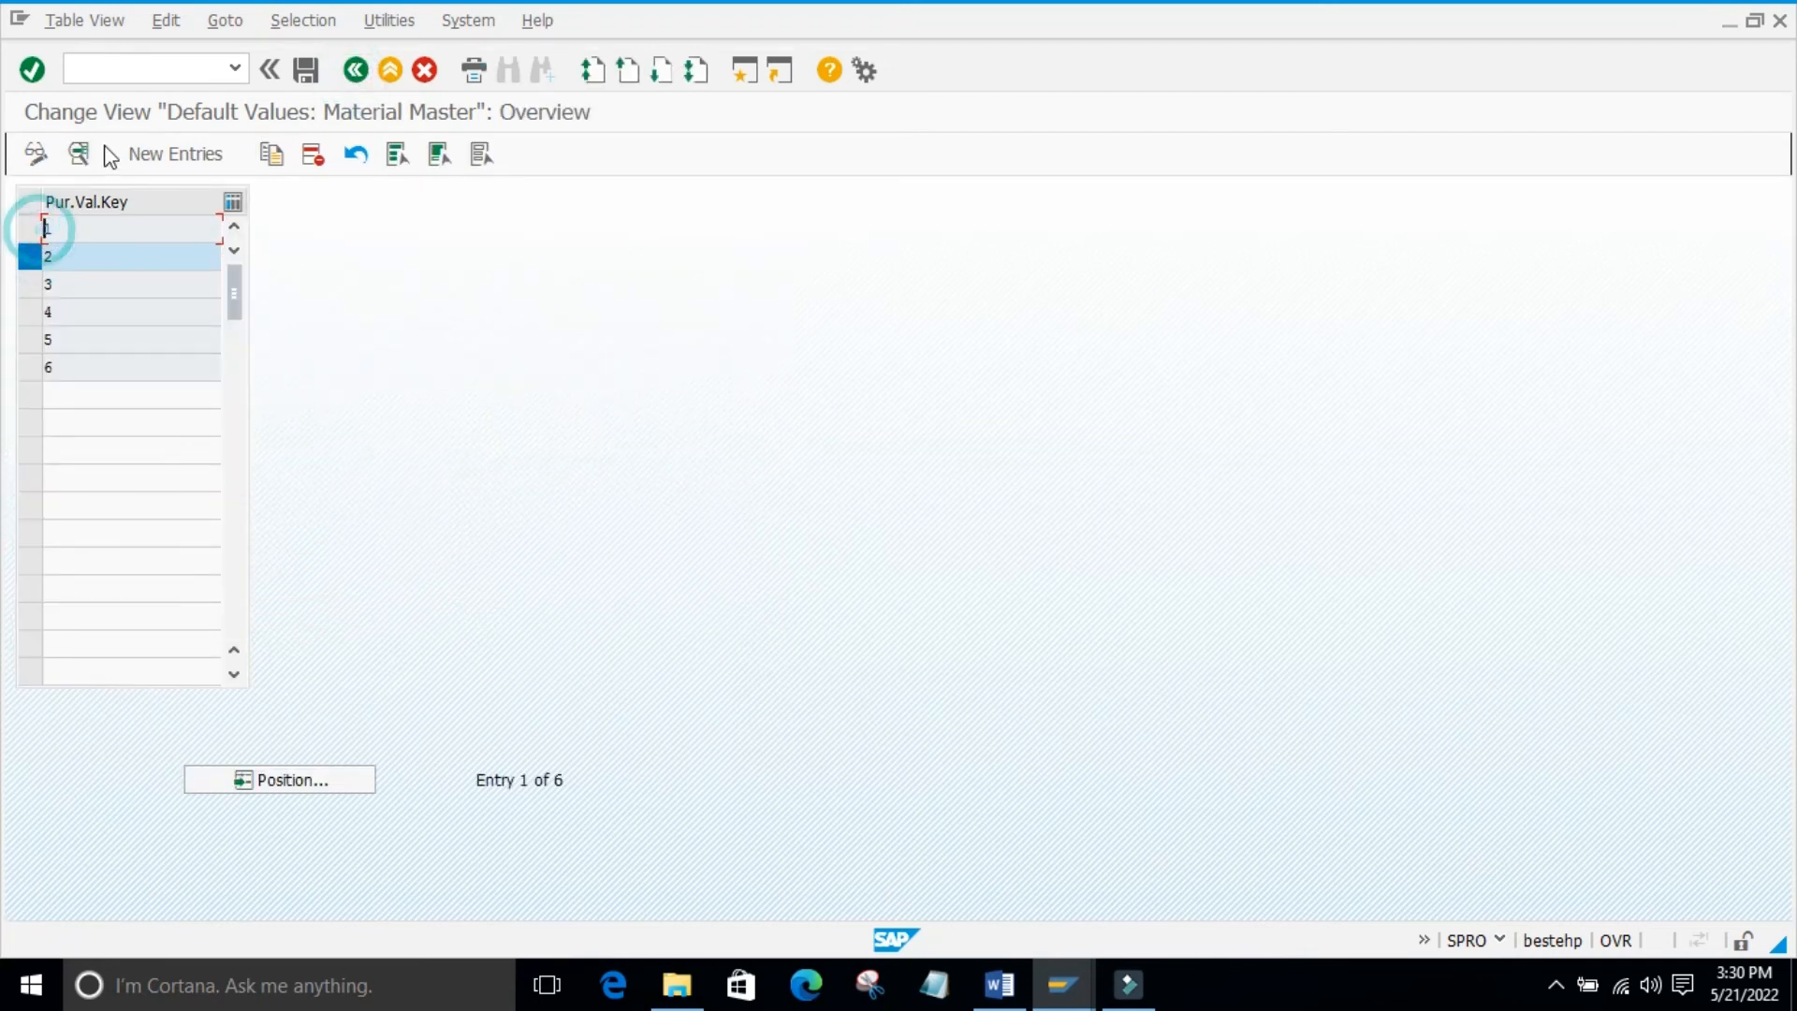
left_click(79, 153)
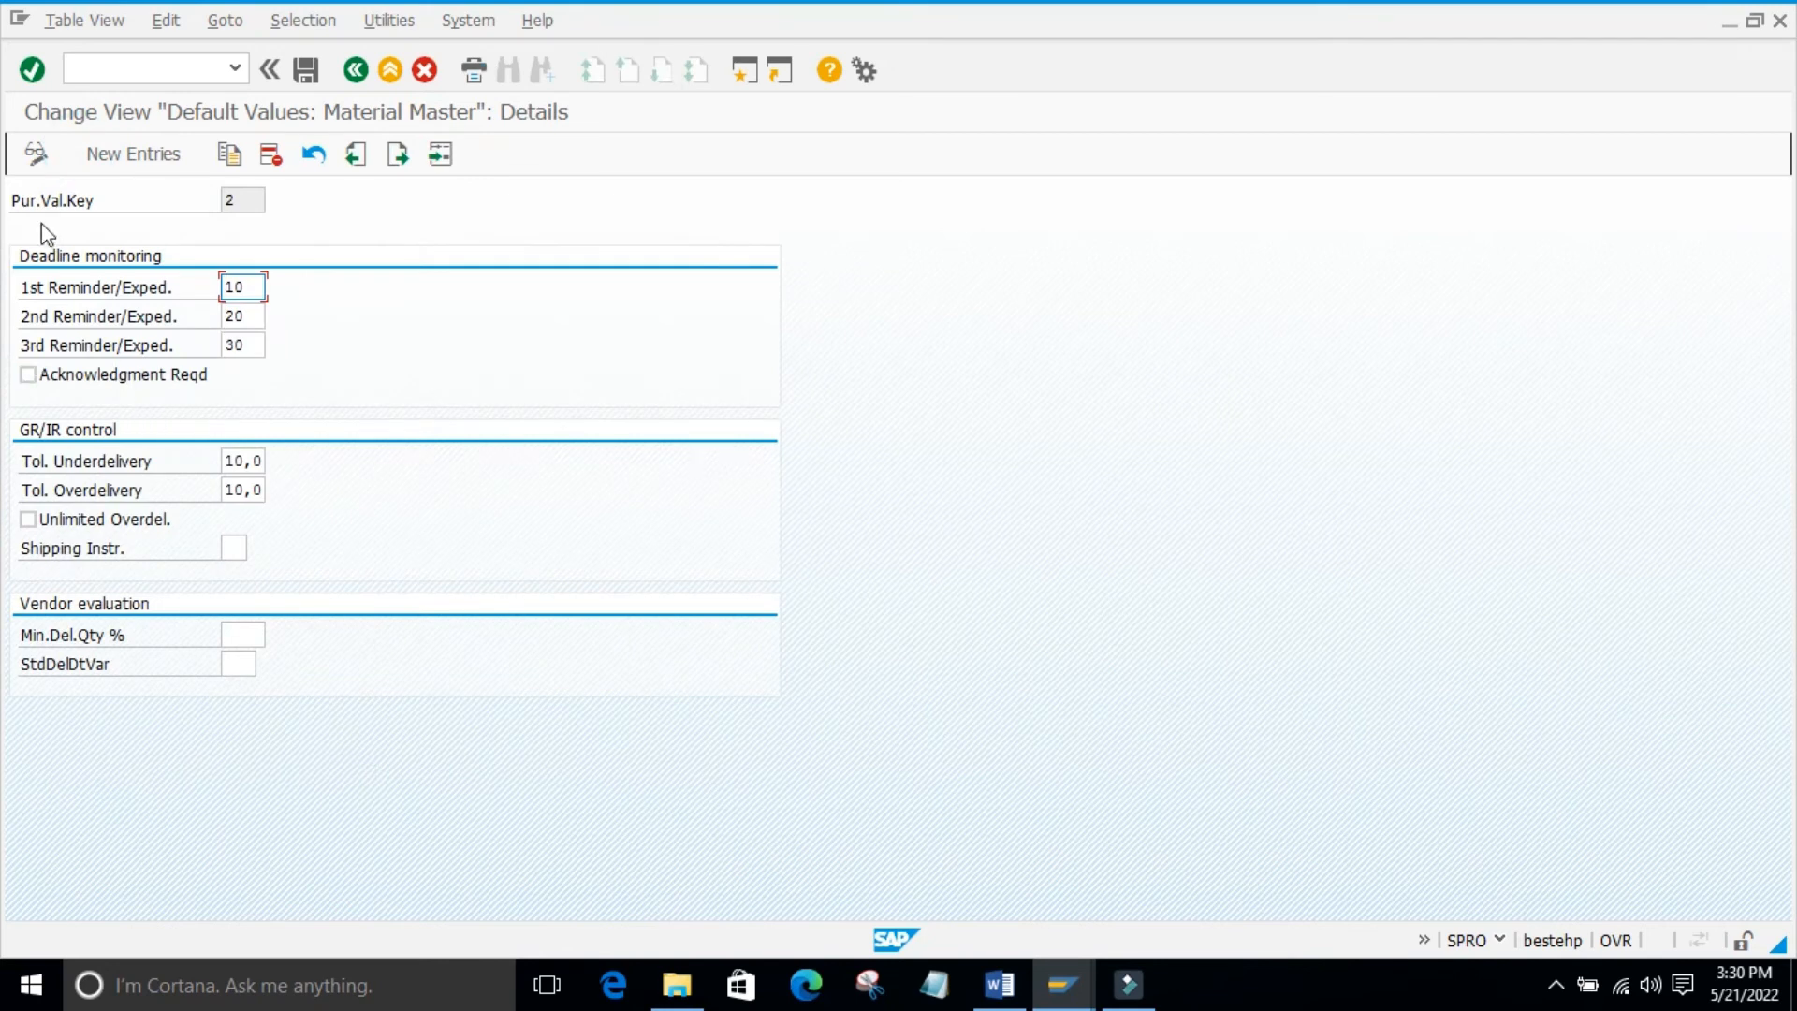
double_click(247, 203)
double_click(230, 285)
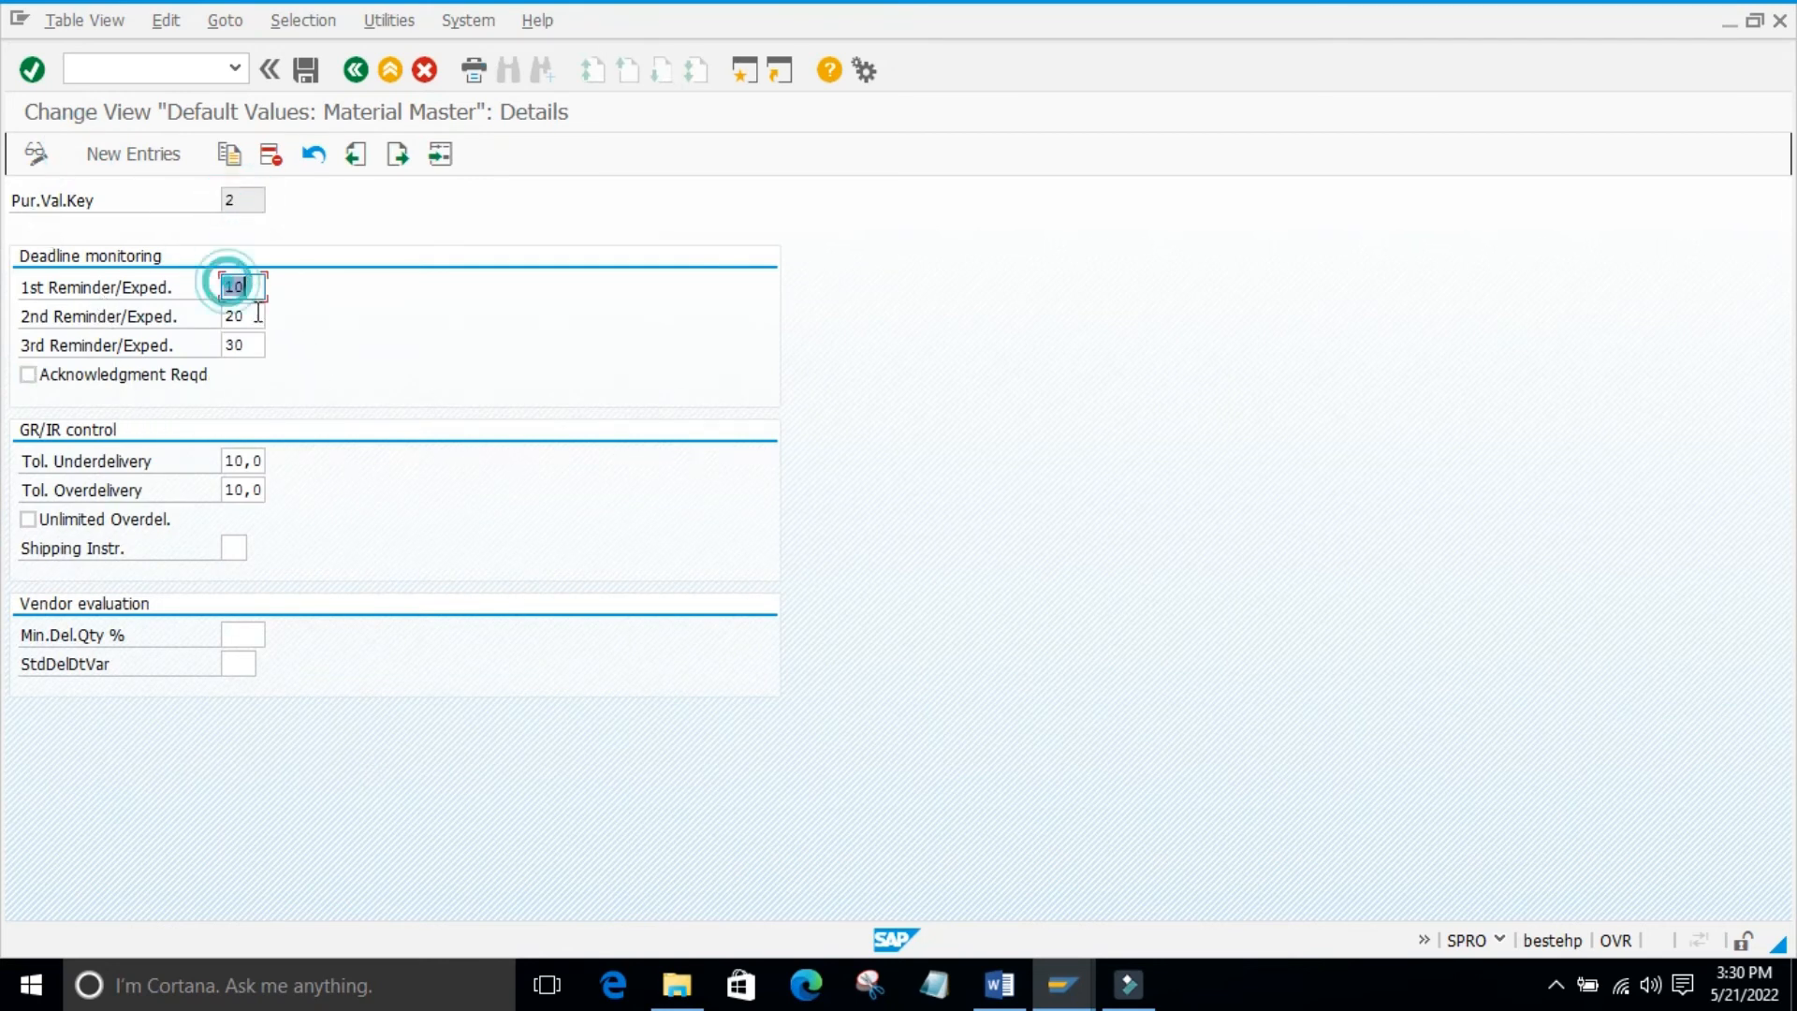
left_click(475, 347)
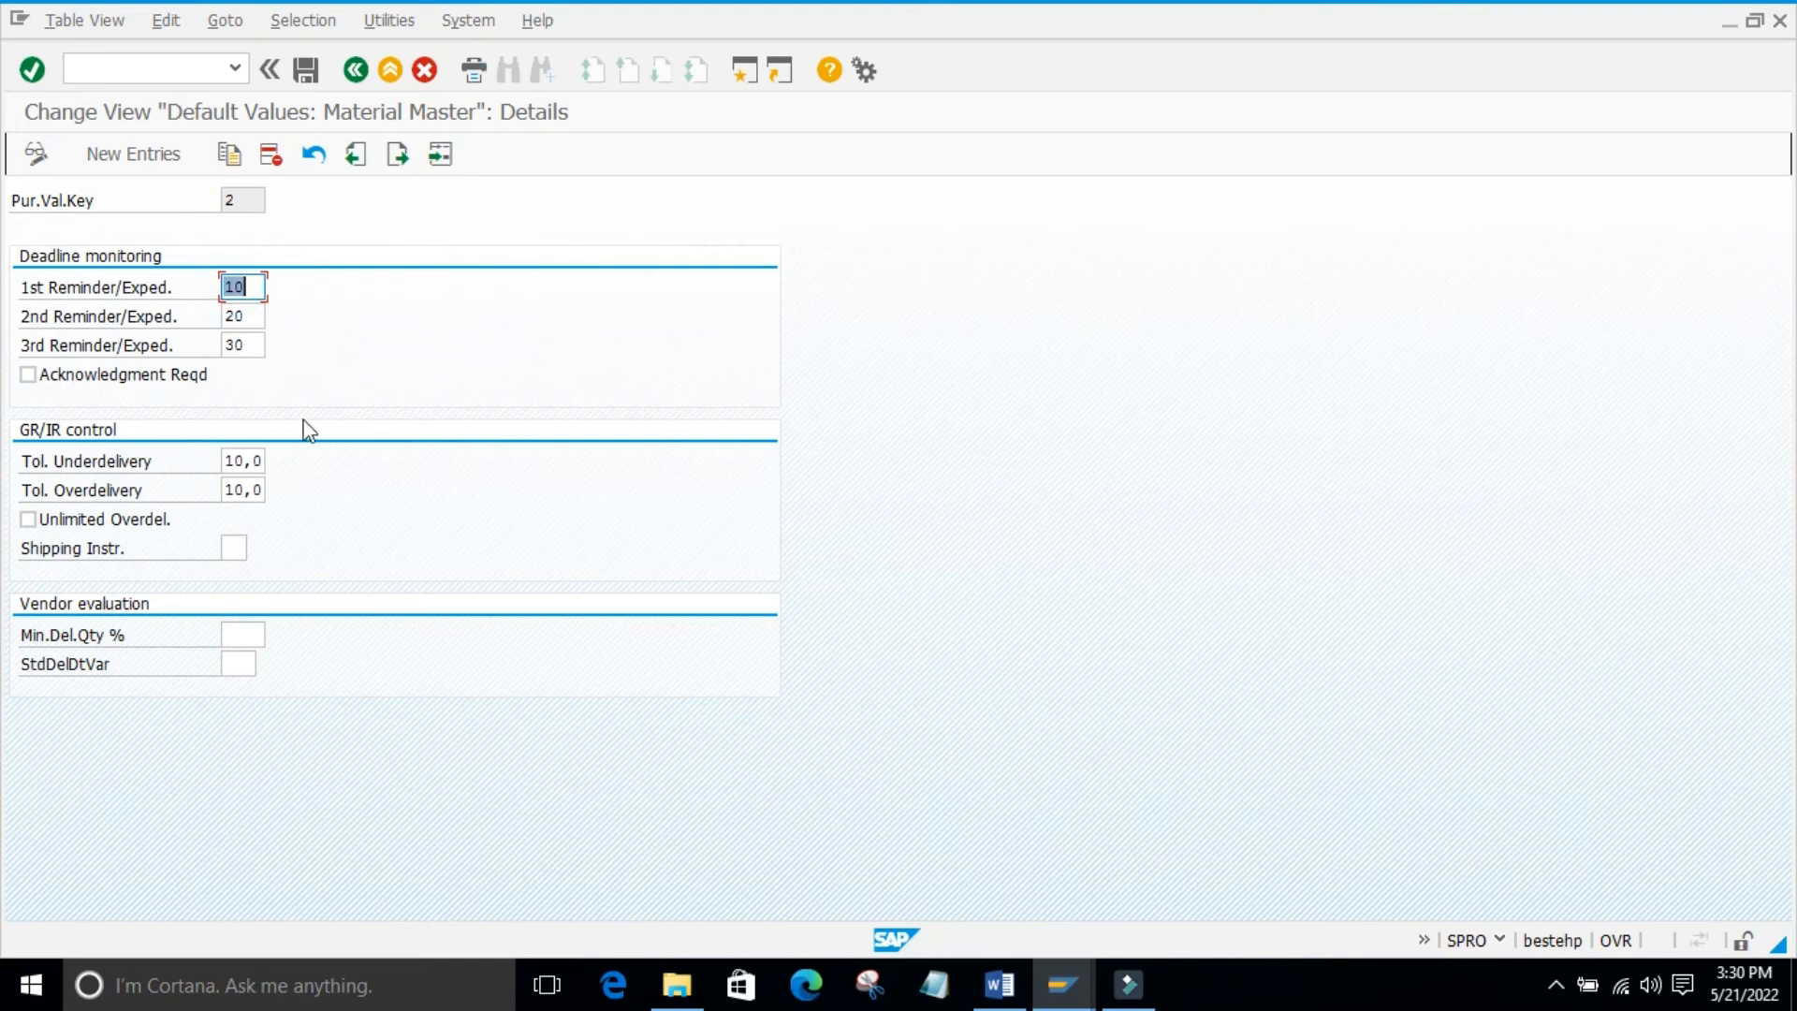
double_click(237, 468)
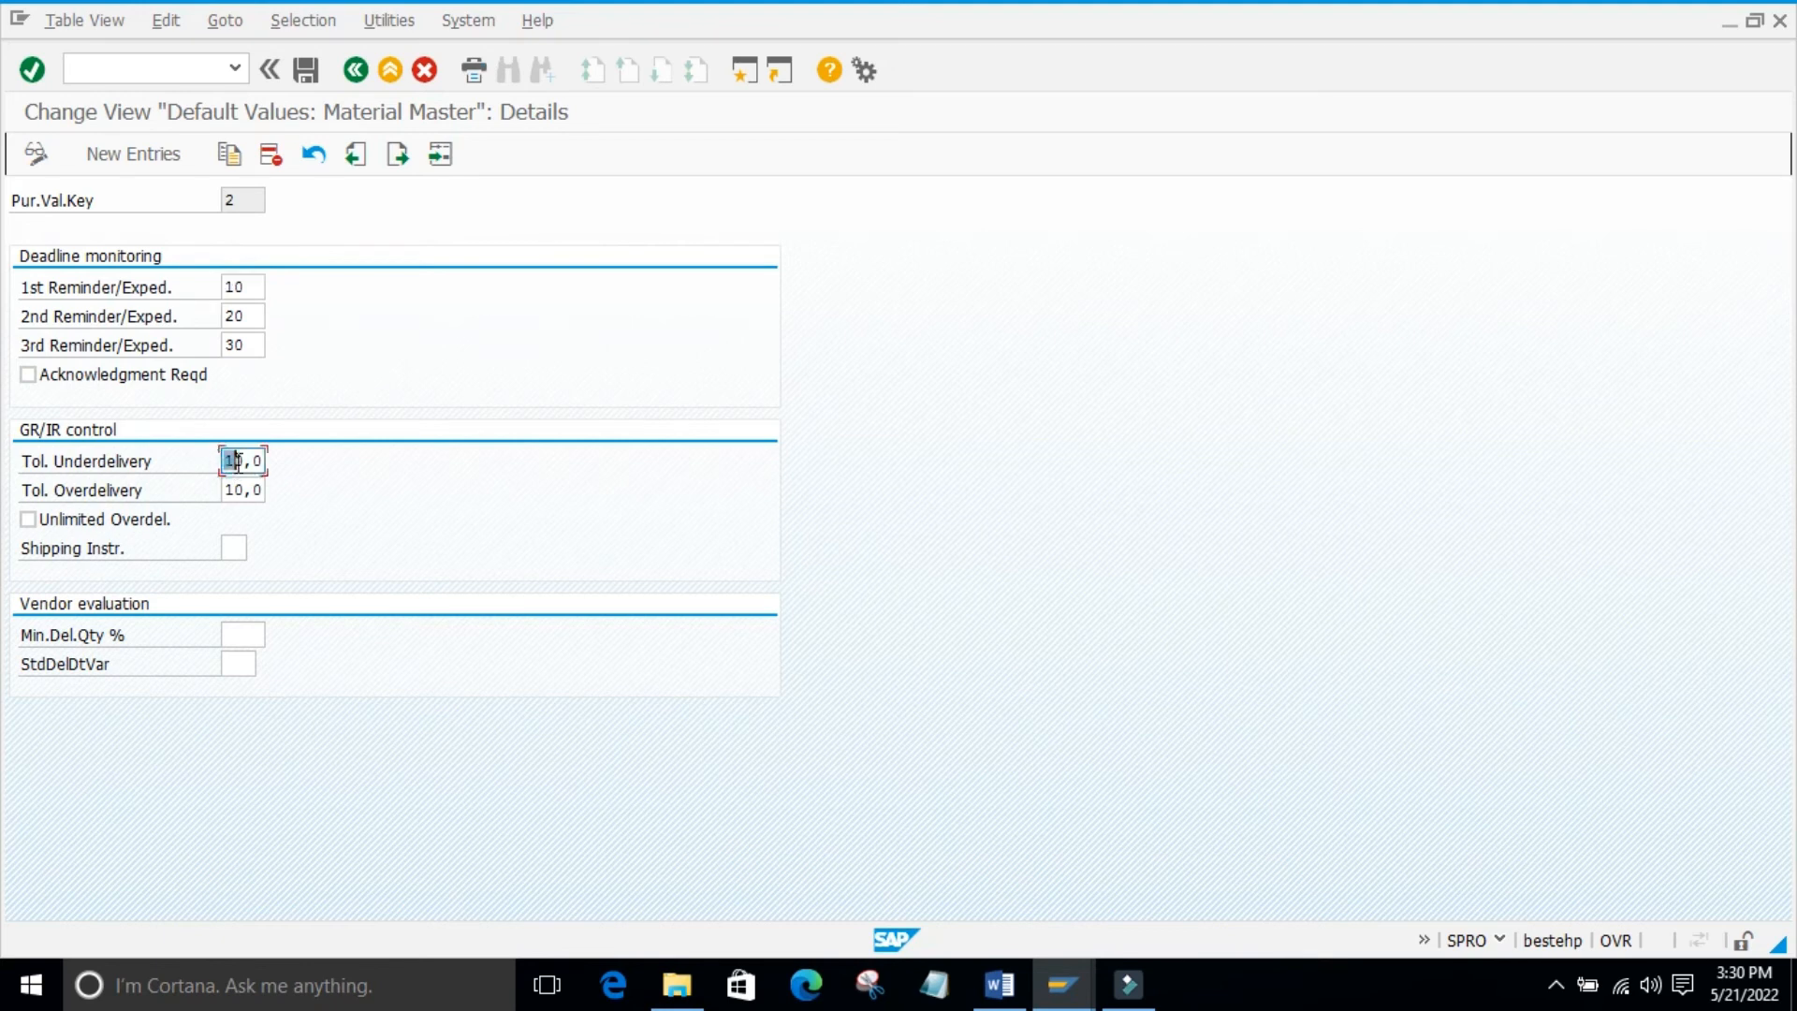
double_click(229, 489)
left_click_drag(261, 494, 298, 498)
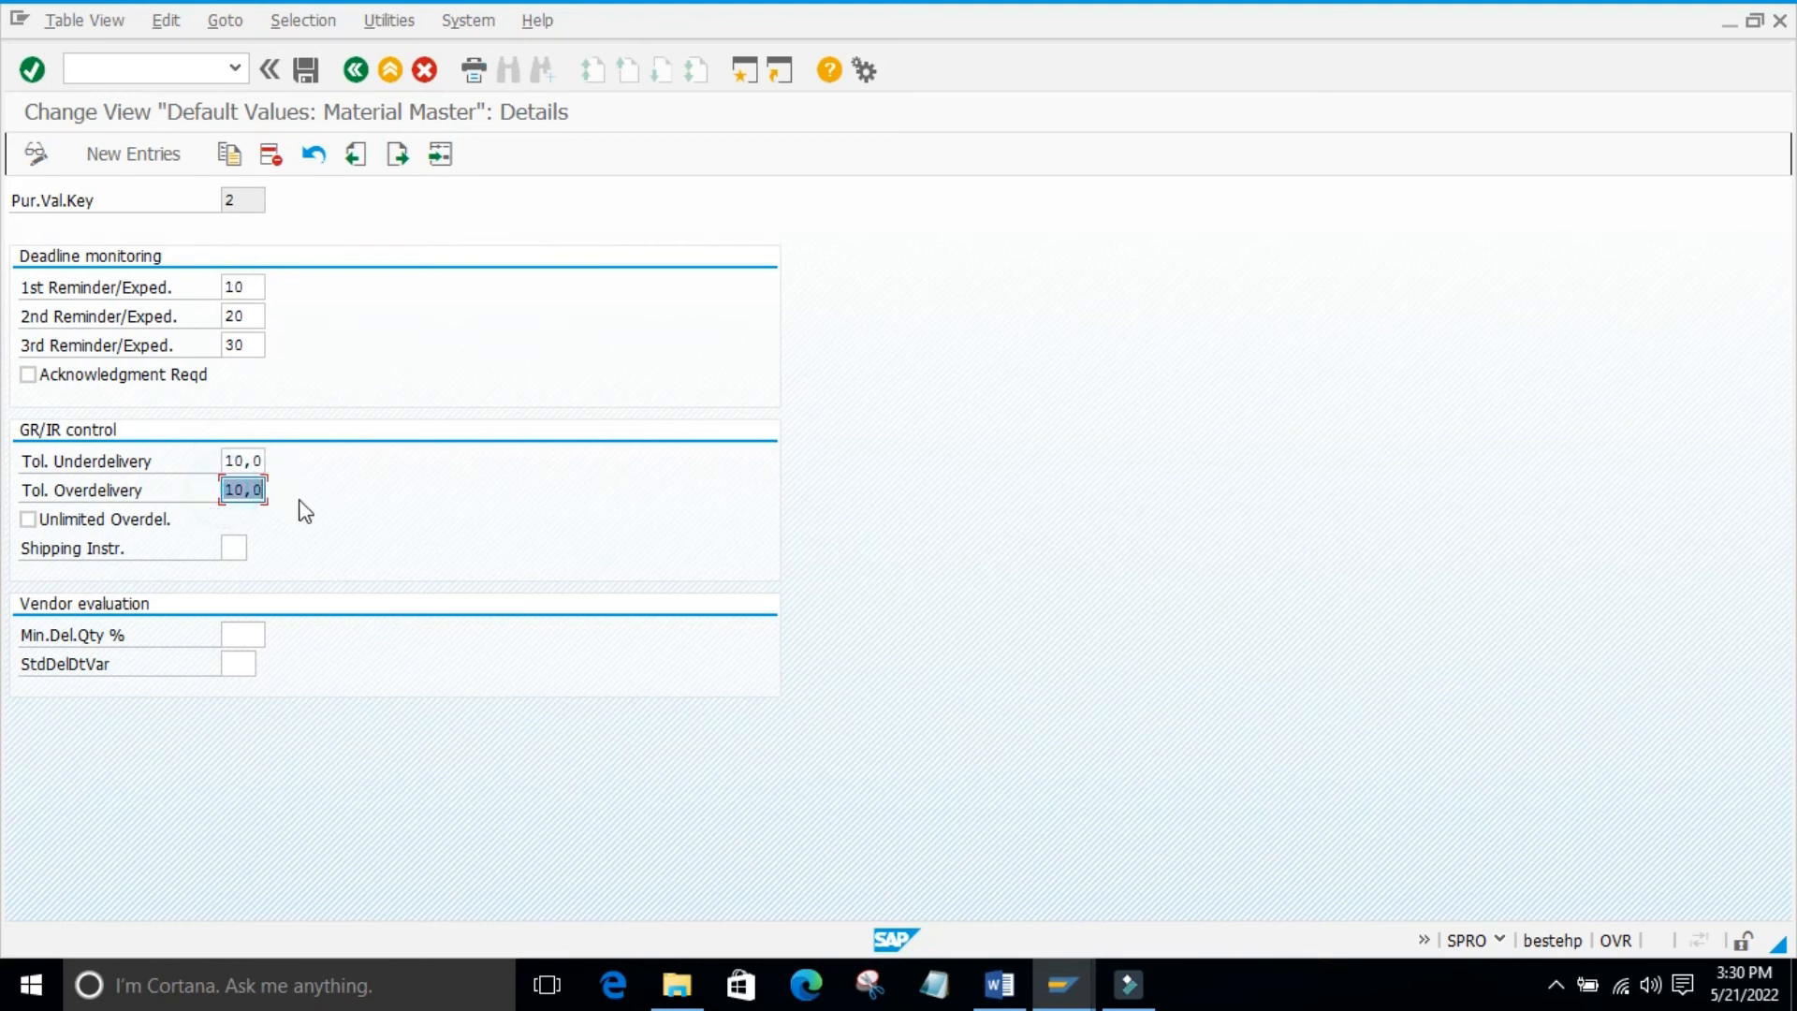
left_click(377, 565)
left_click(195, 746)
left_click(356, 69)
Examine the details of purchasing value keys 3 and 4 one after the other, and return to the overview
left_click(30, 283, "ctrl")
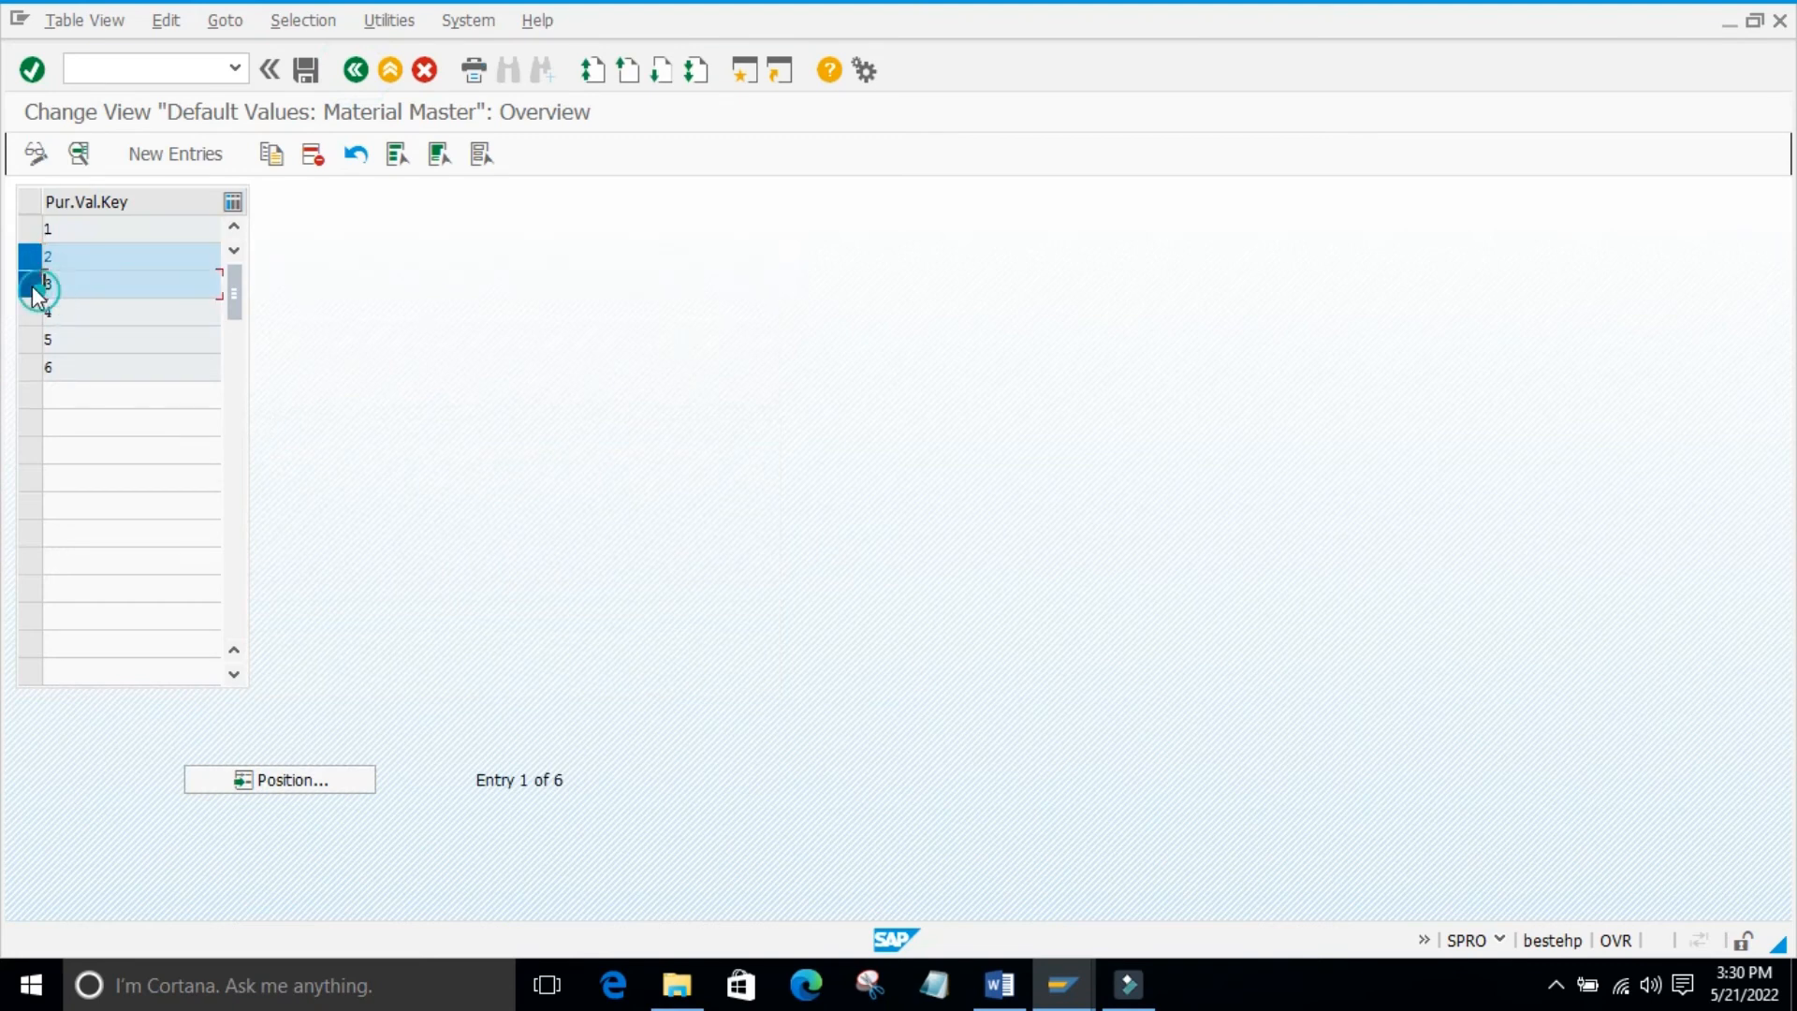
left_click(30, 257, "ctrl")
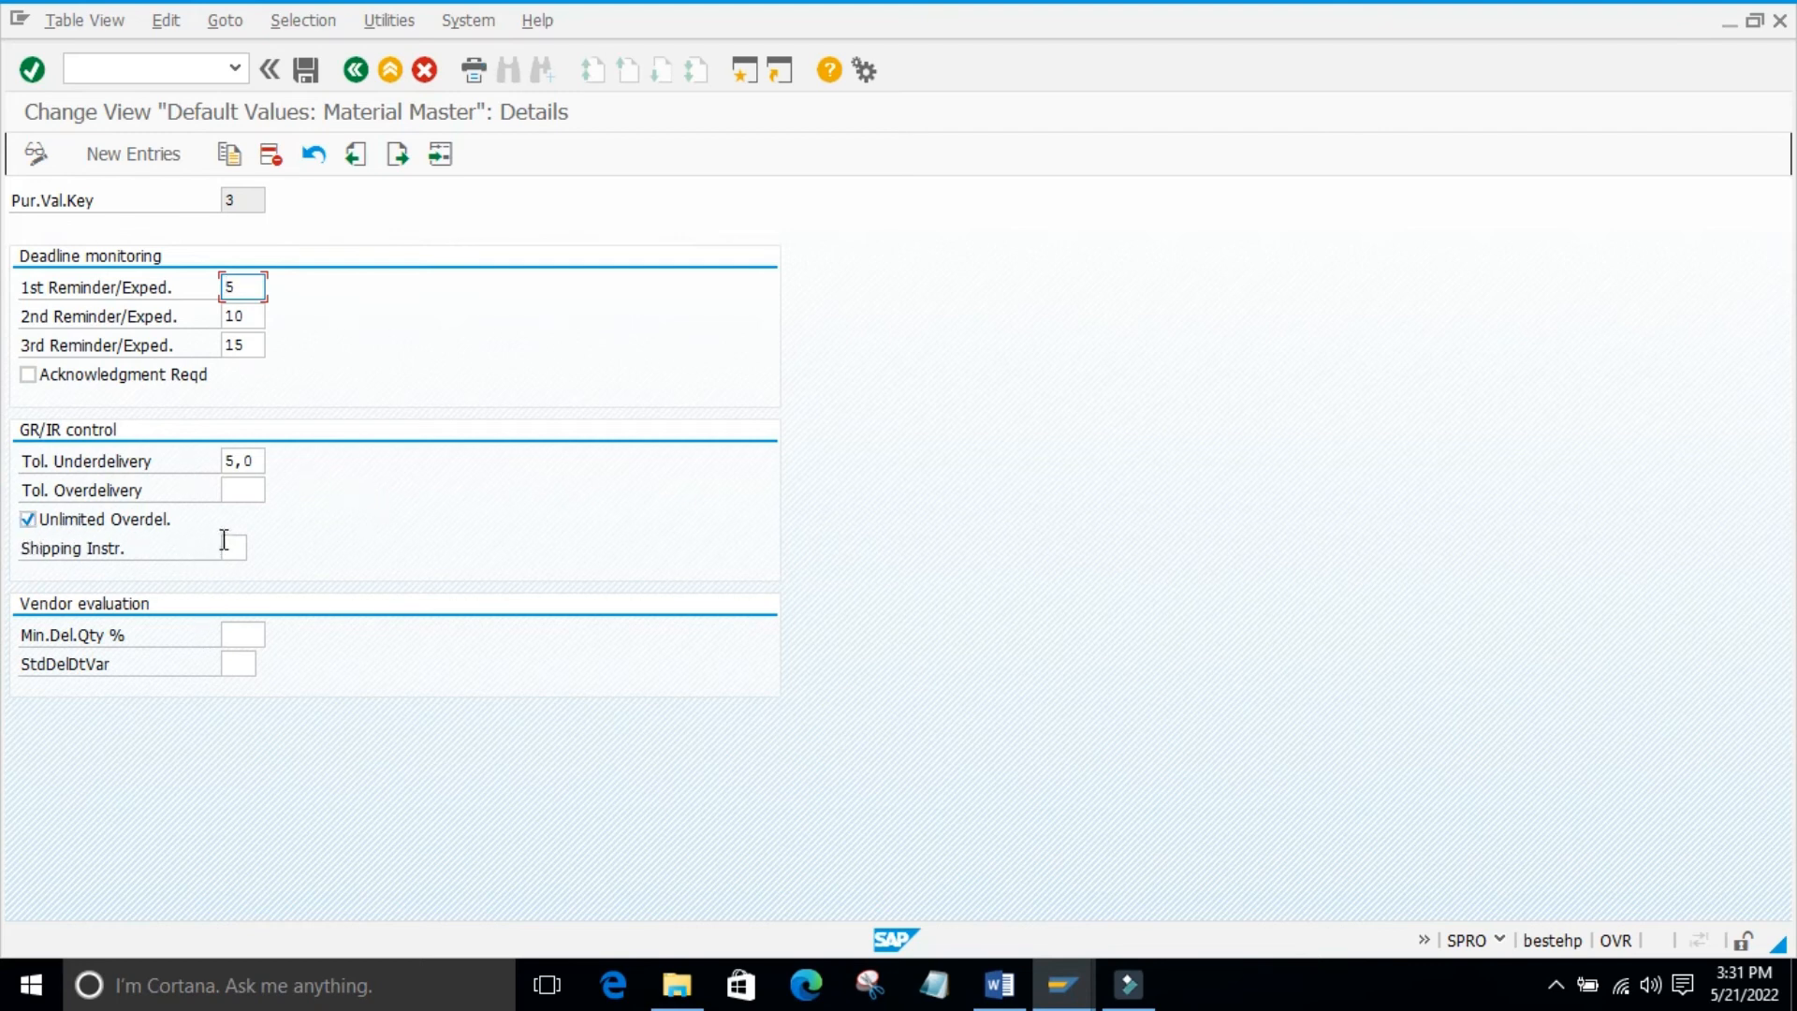
left_click(350, 71)
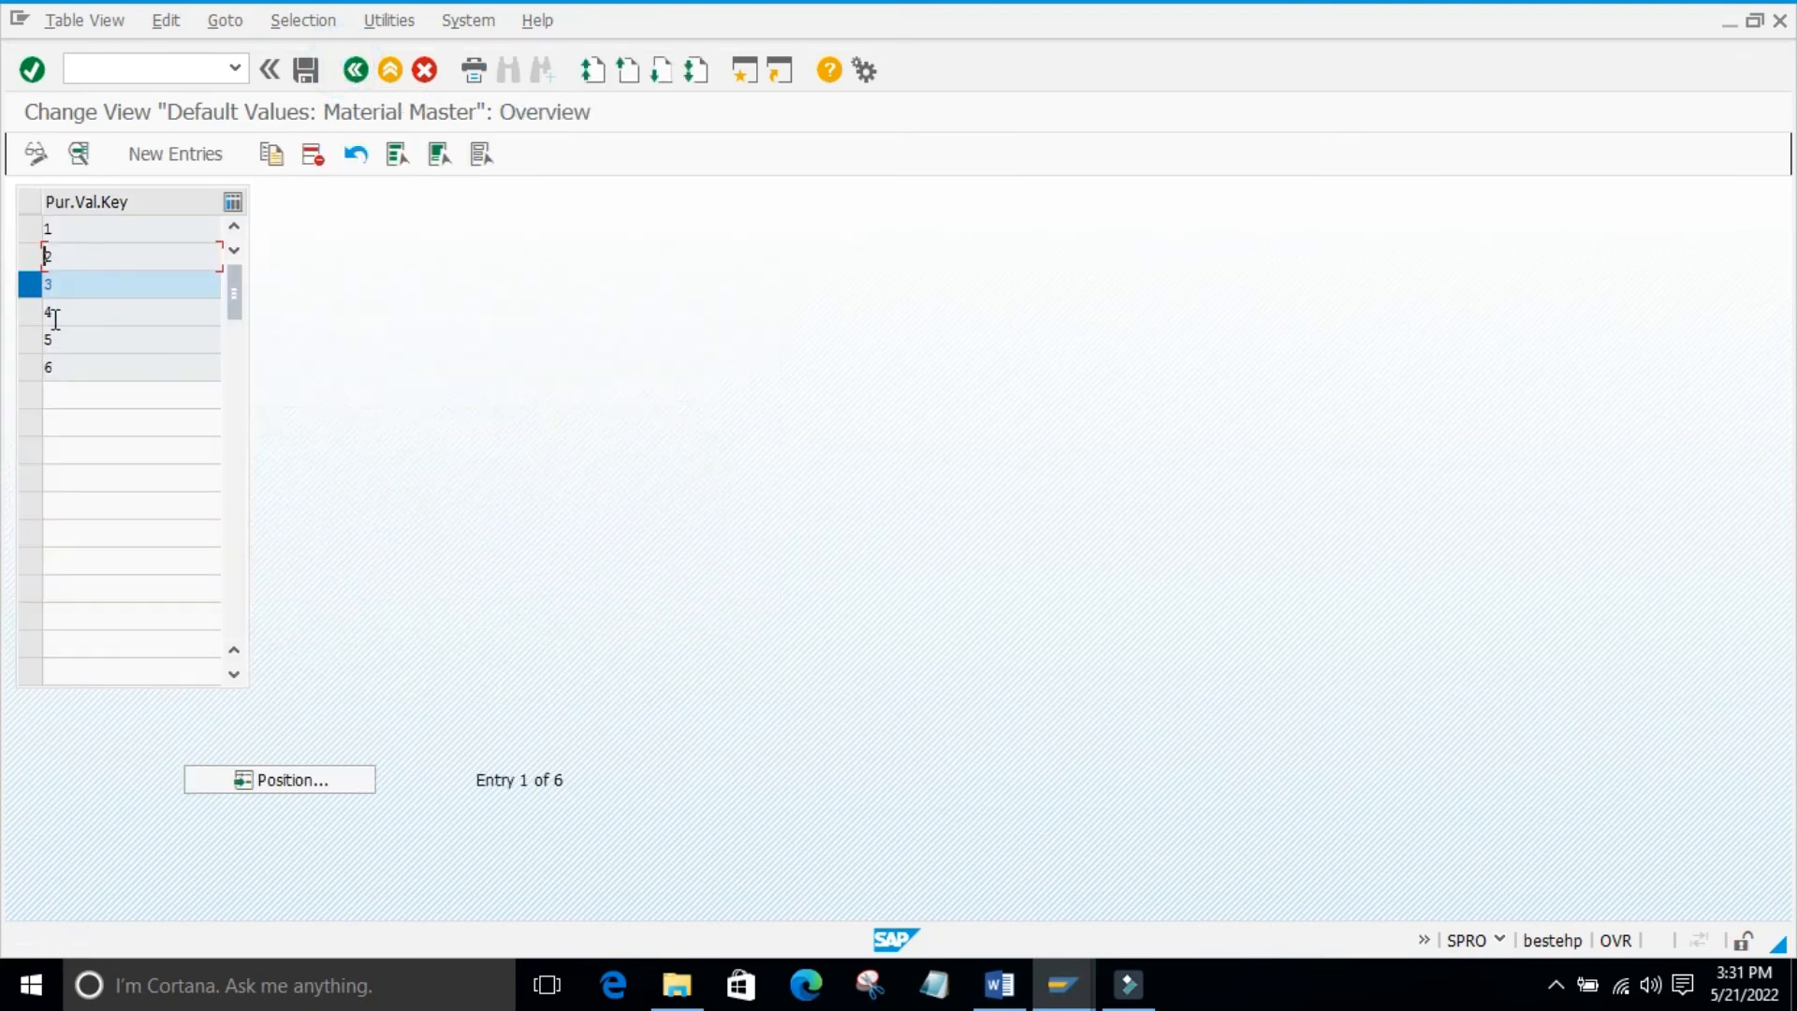
left_click(31, 260)
left_click(34, 279)
left_click(36, 251)
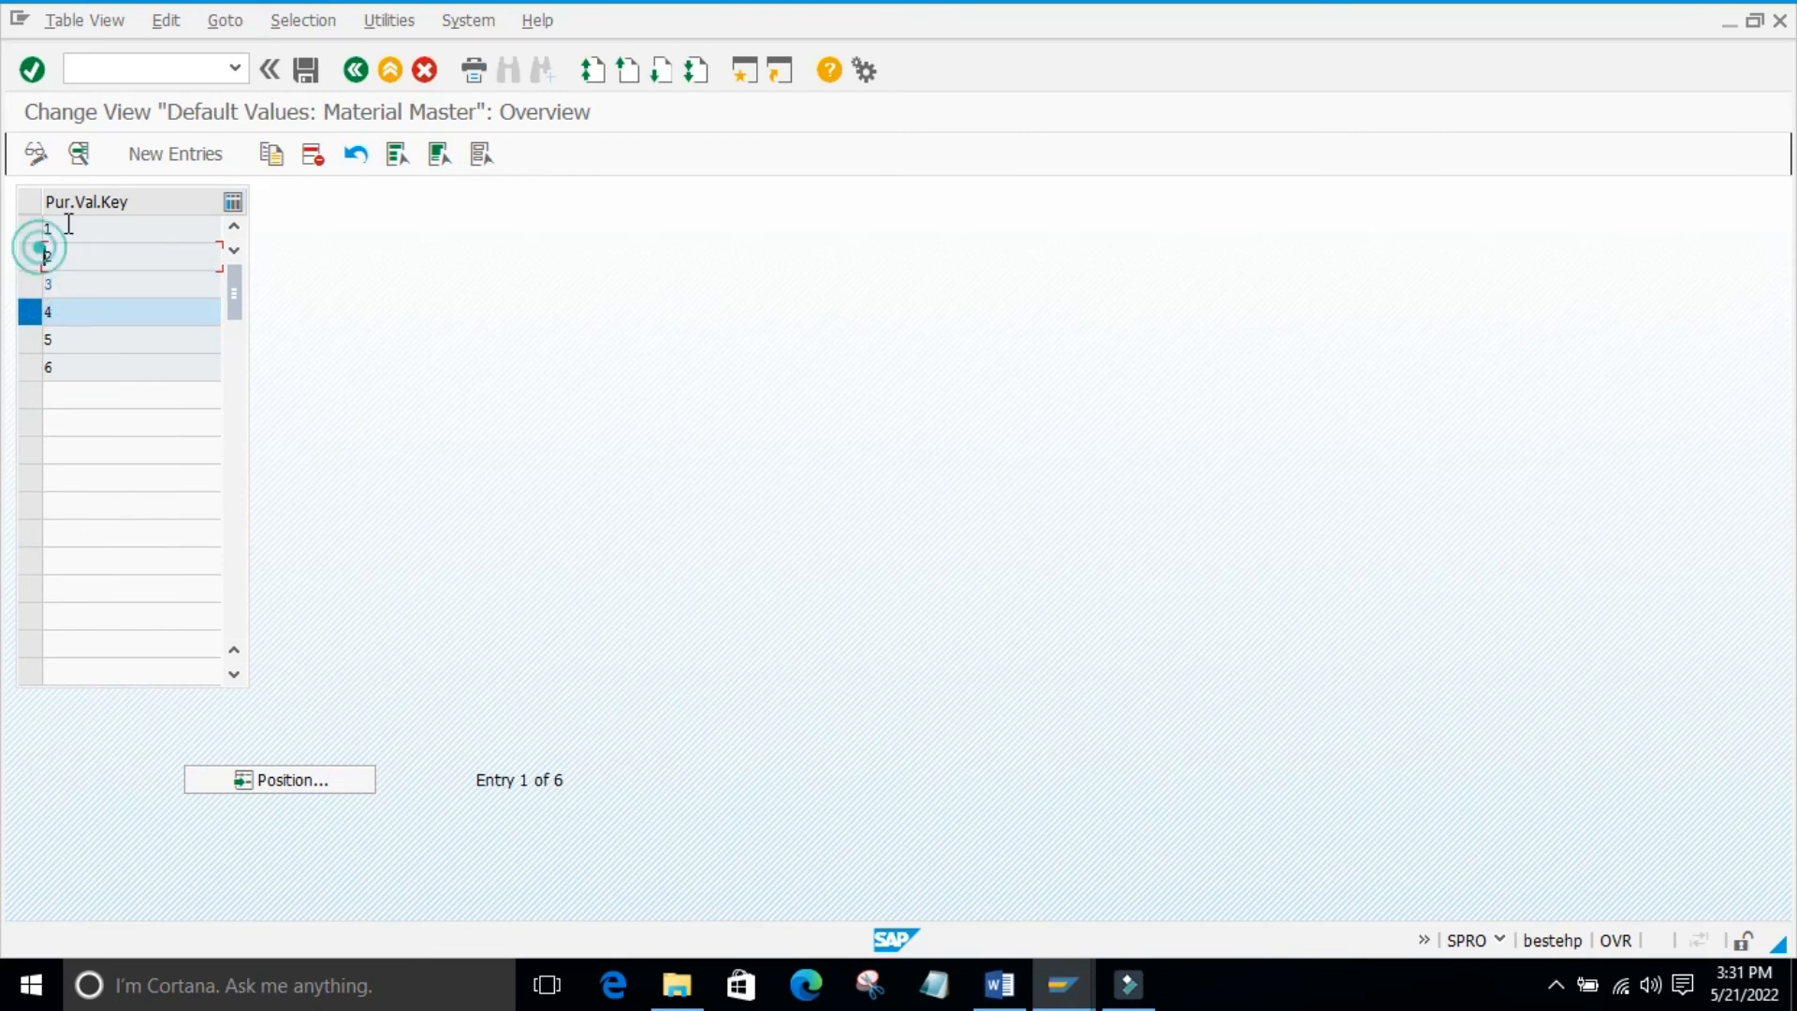
left_click(75, 150)
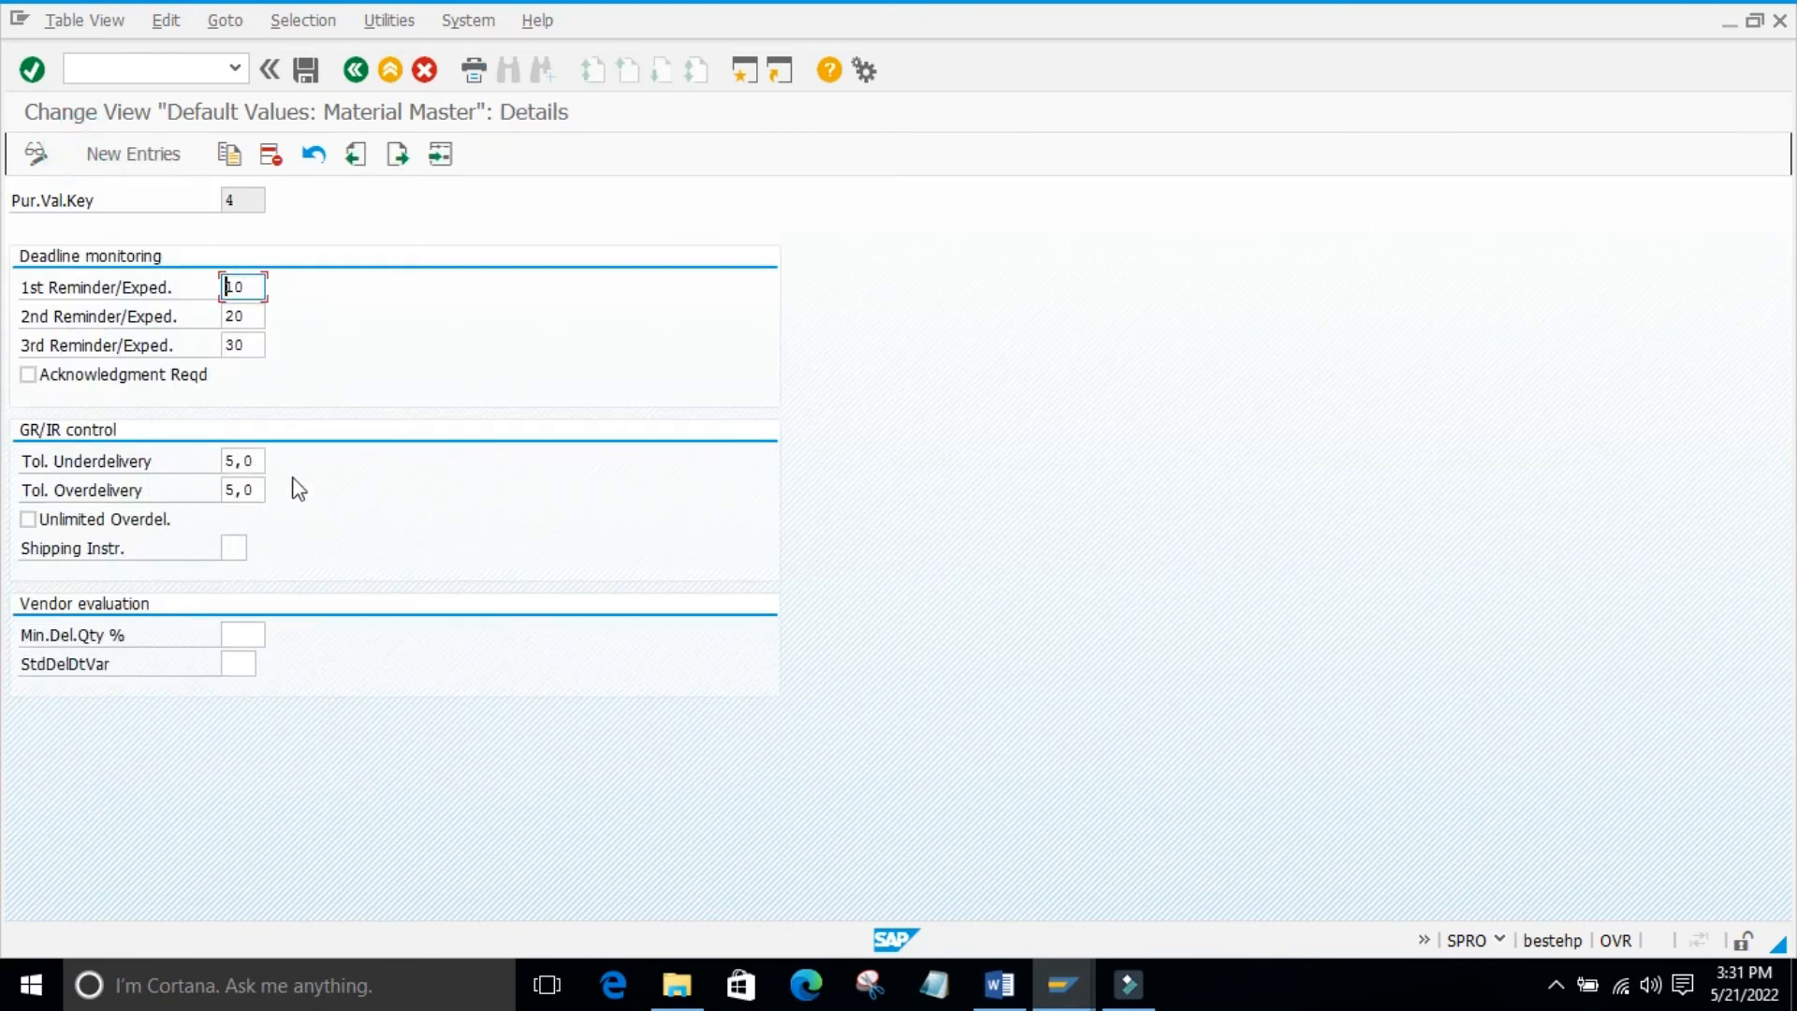
left_click(356, 69)
Examine the unlimited overdelivery and vendor evaluation settings of purchasing value key 5, and return to the overview
left_click(27, 340)
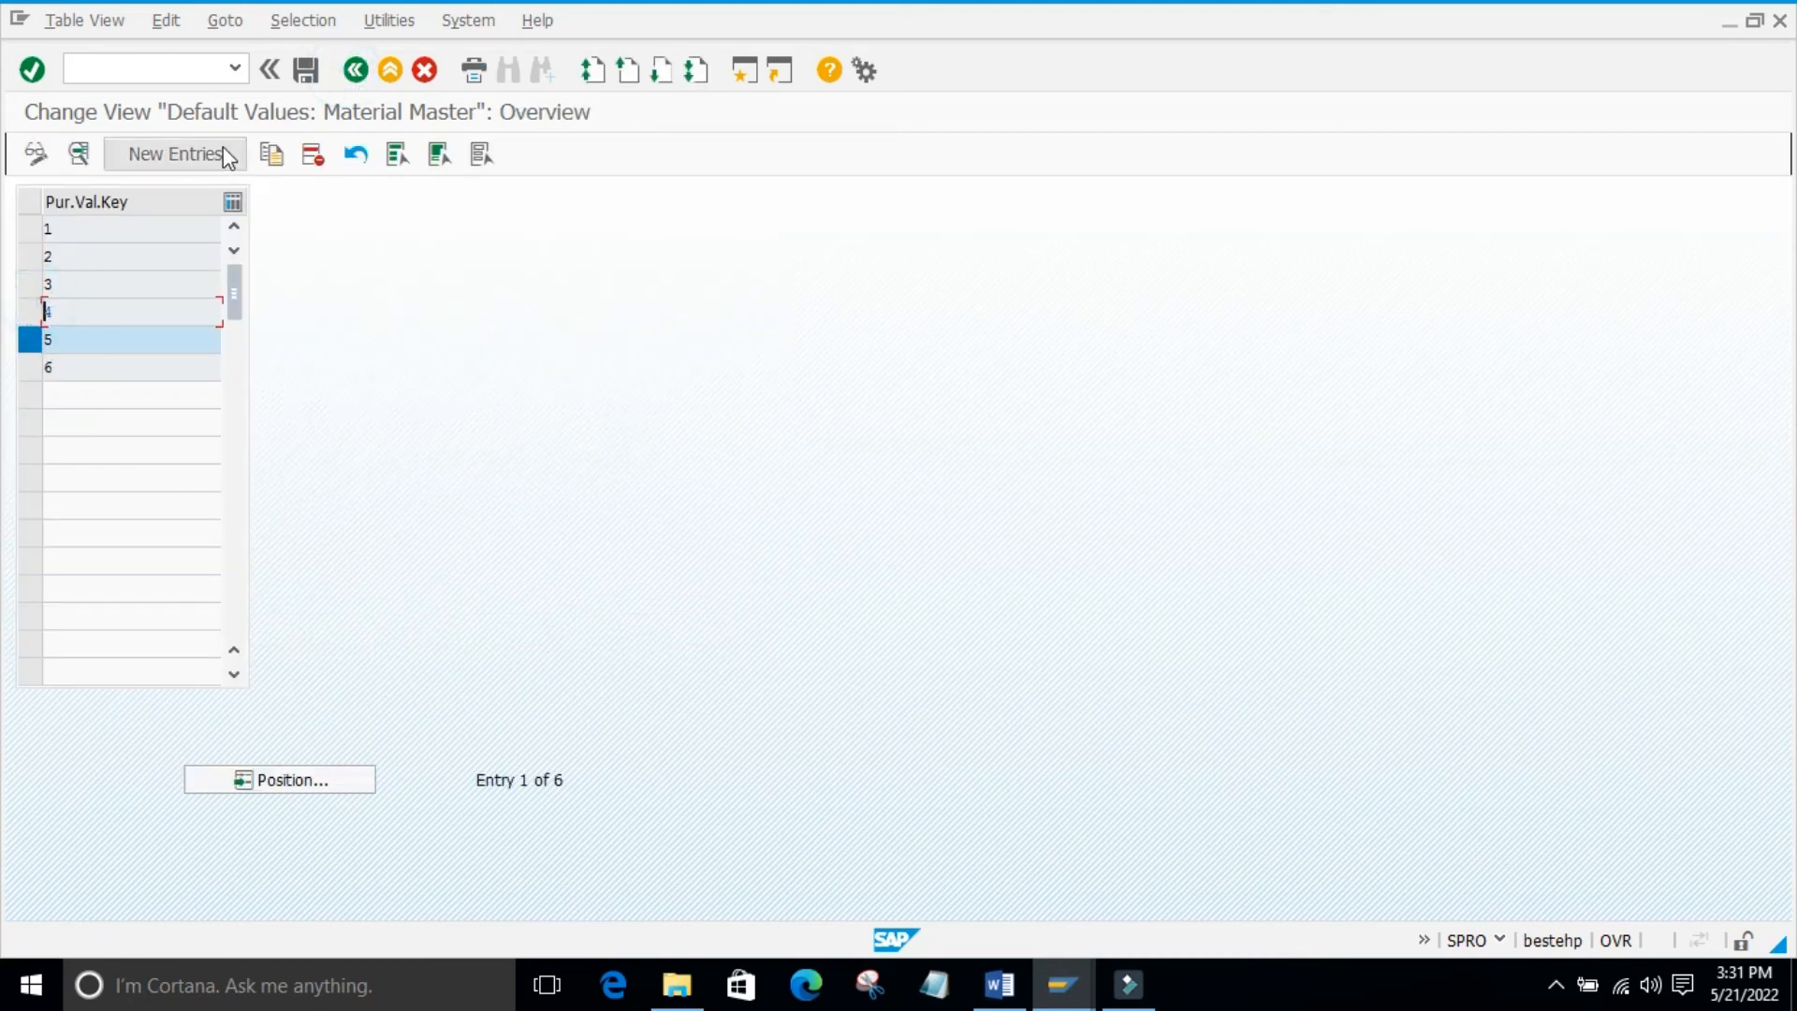
left_click(92, 156)
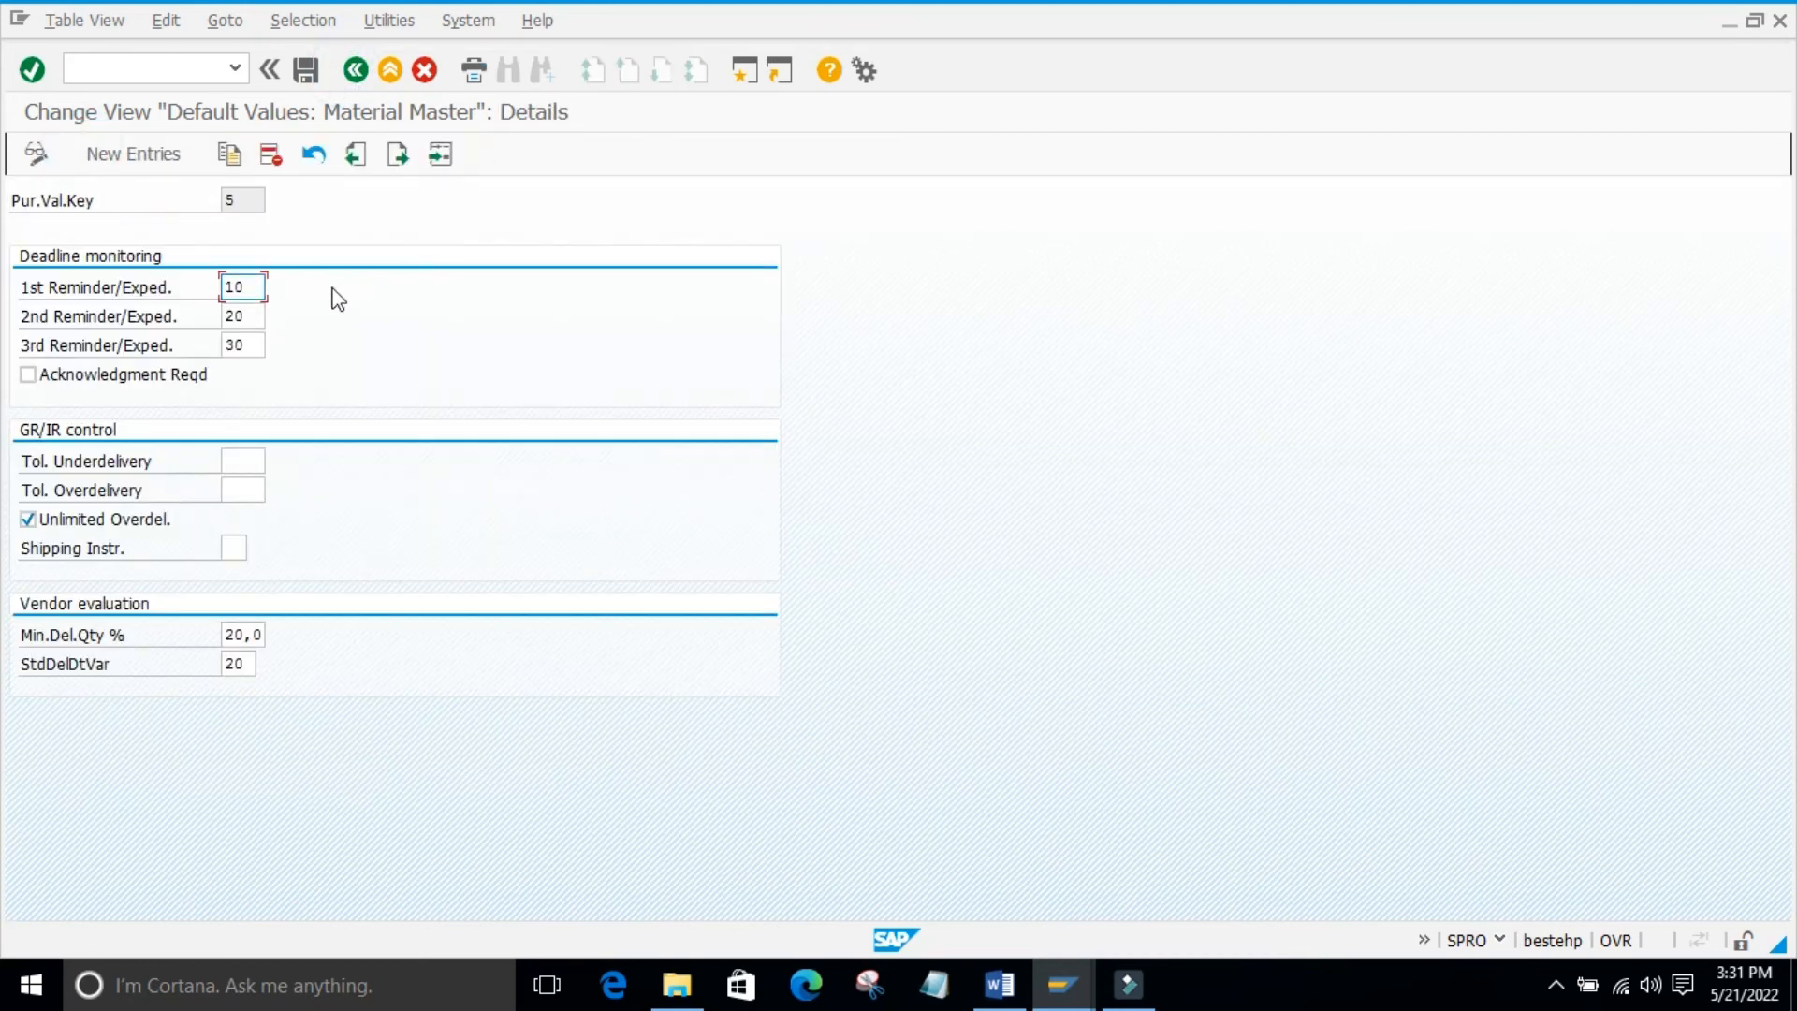
left_click(185, 823)
left_click(196, 734)
left_click(234, 663)
left_click(356, 70)
Select only purchasing value key 6, examine its details, and return to the overview
left_click(30, 368)
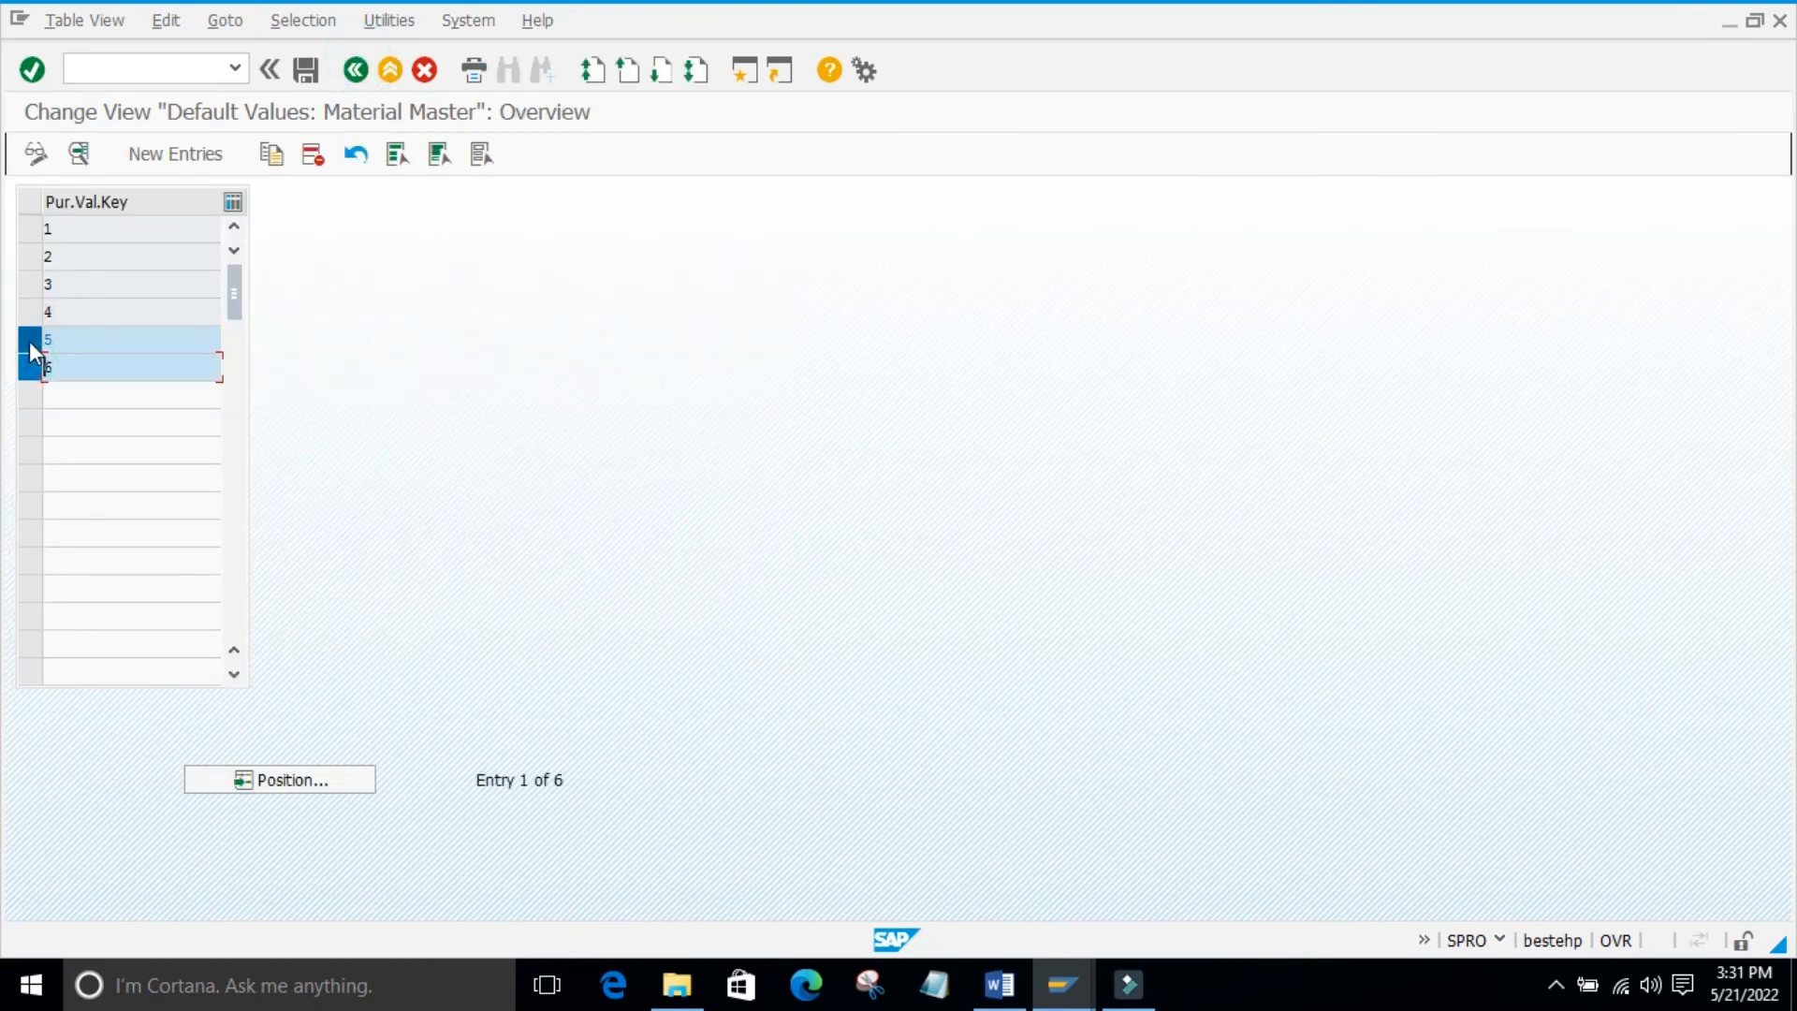
left_click(30, 341)
left_click(79, 153)
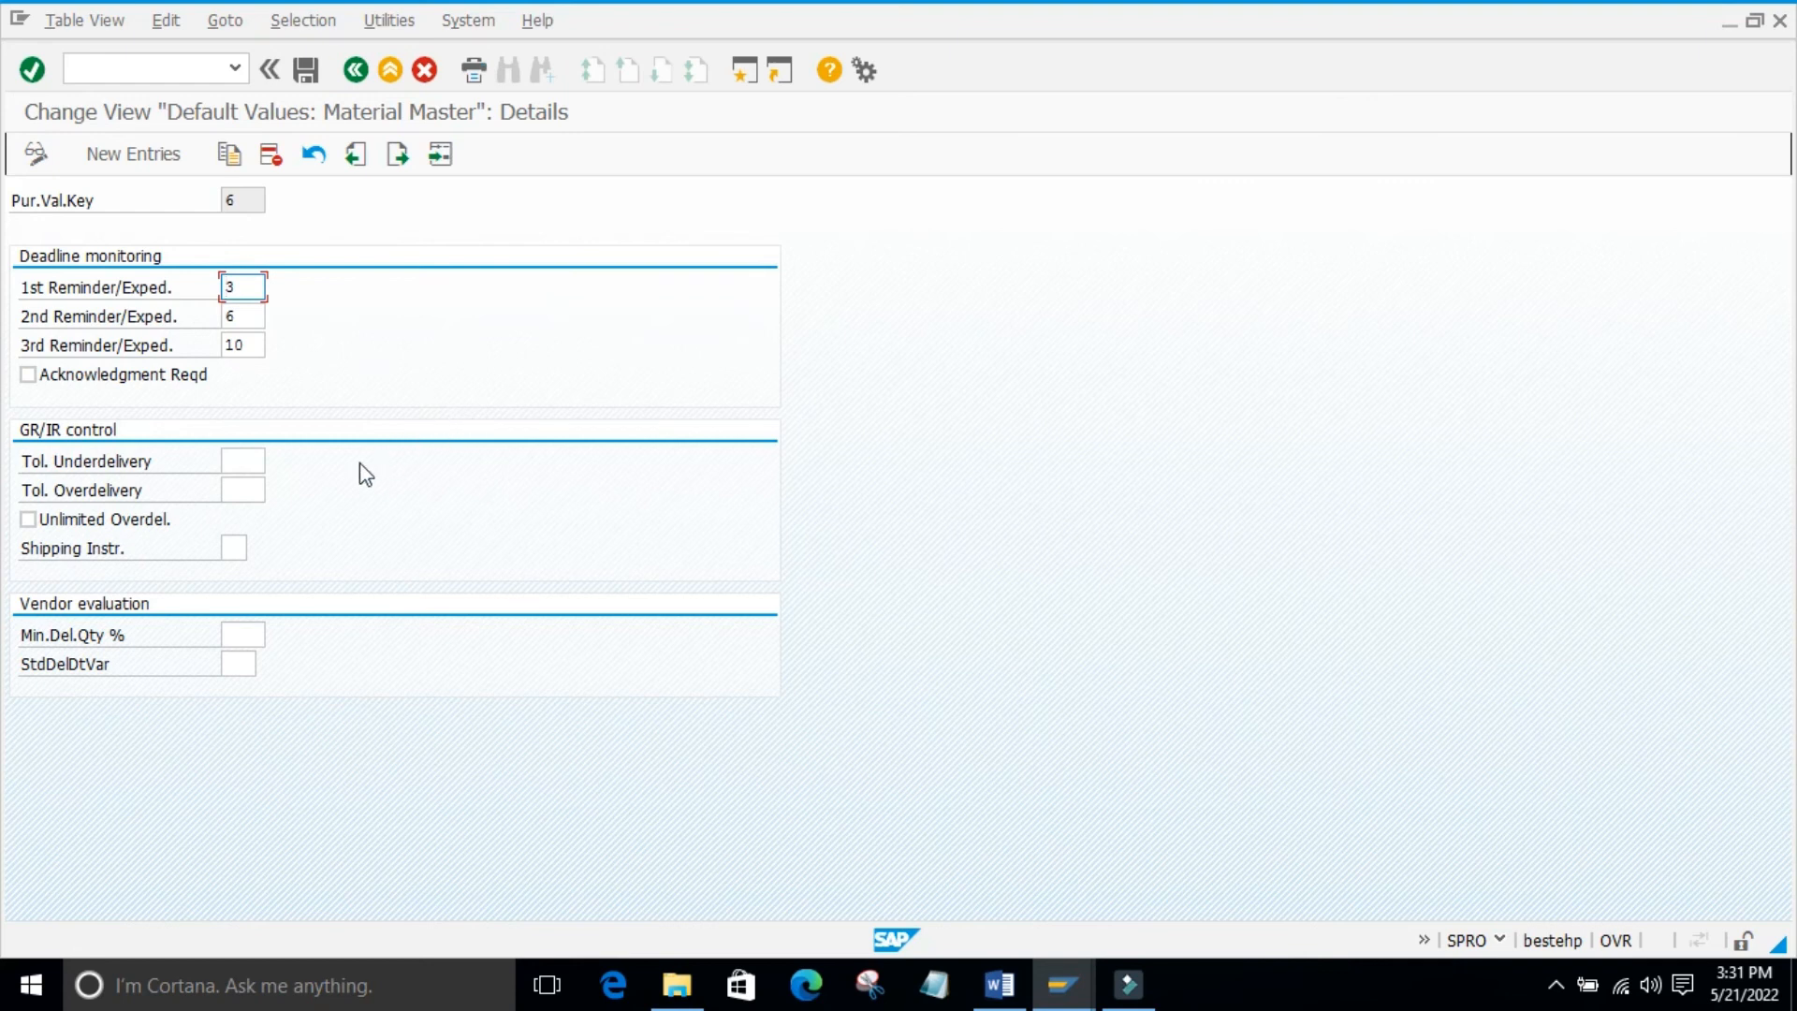
left_click(348, 75)
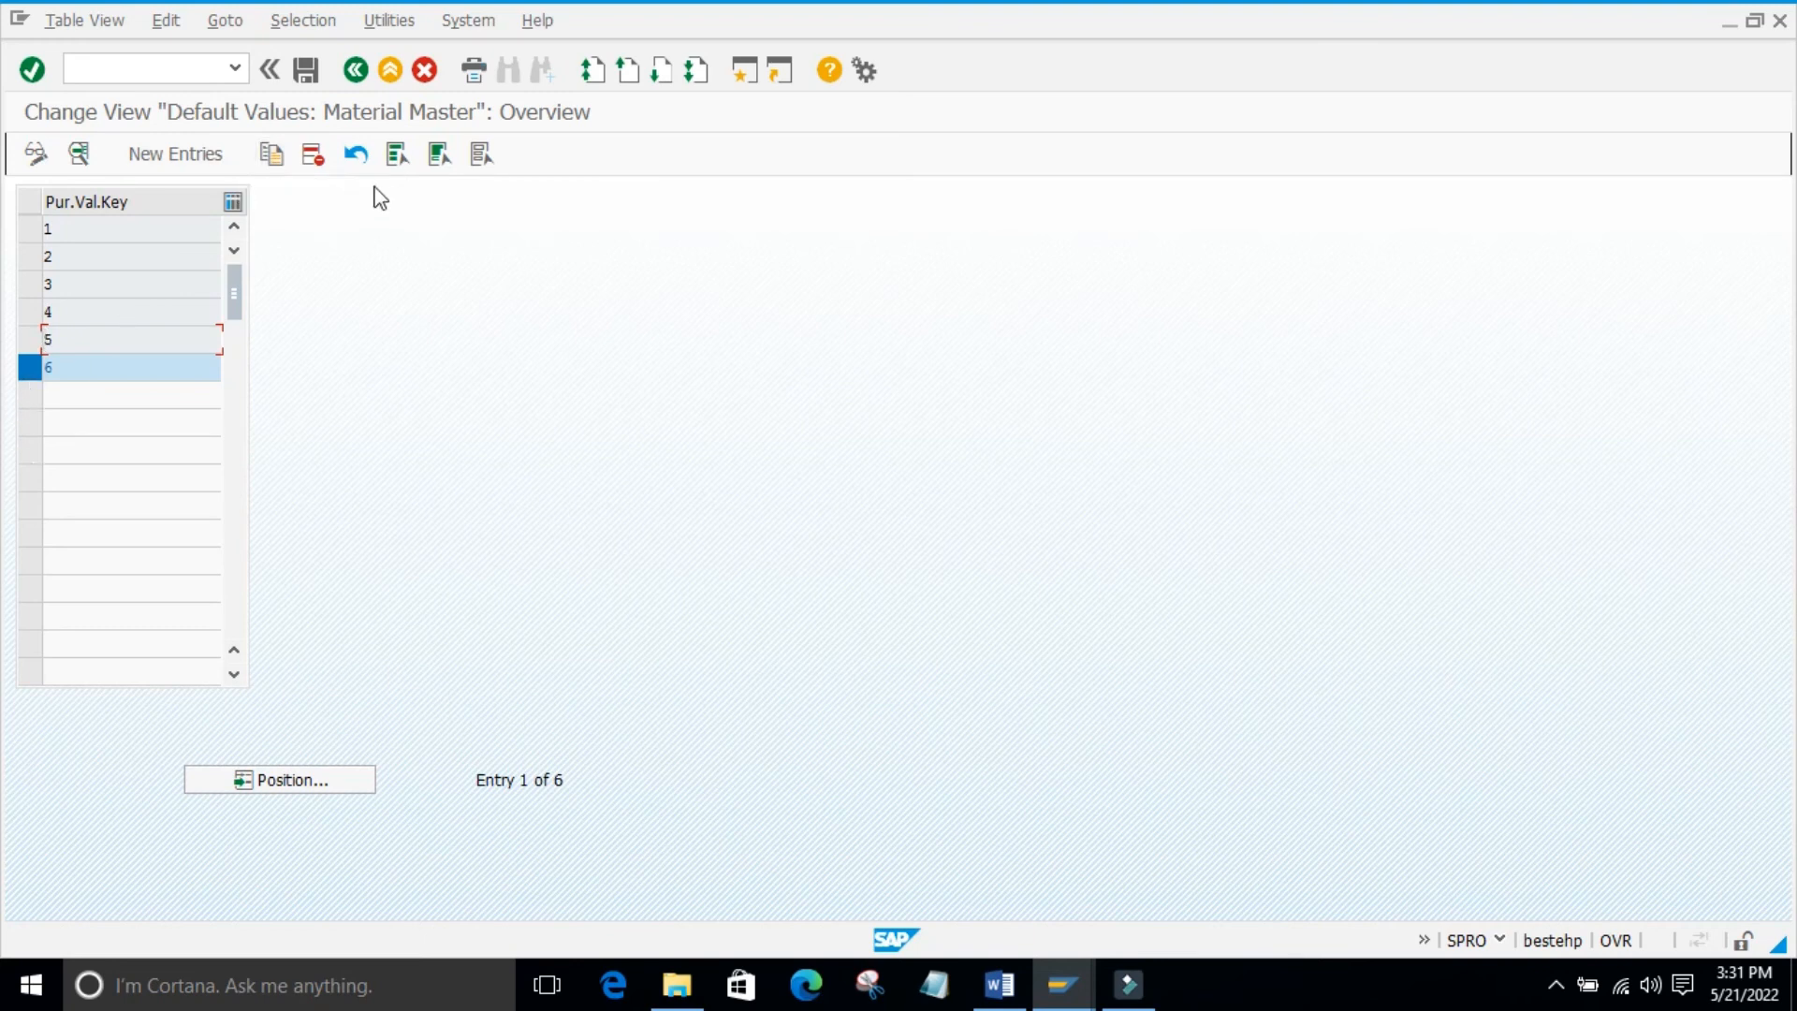
Copy purchasing value key 6 as key 7 and set its three reminders to 8, 16 and 30 days
left_click(274, 153)
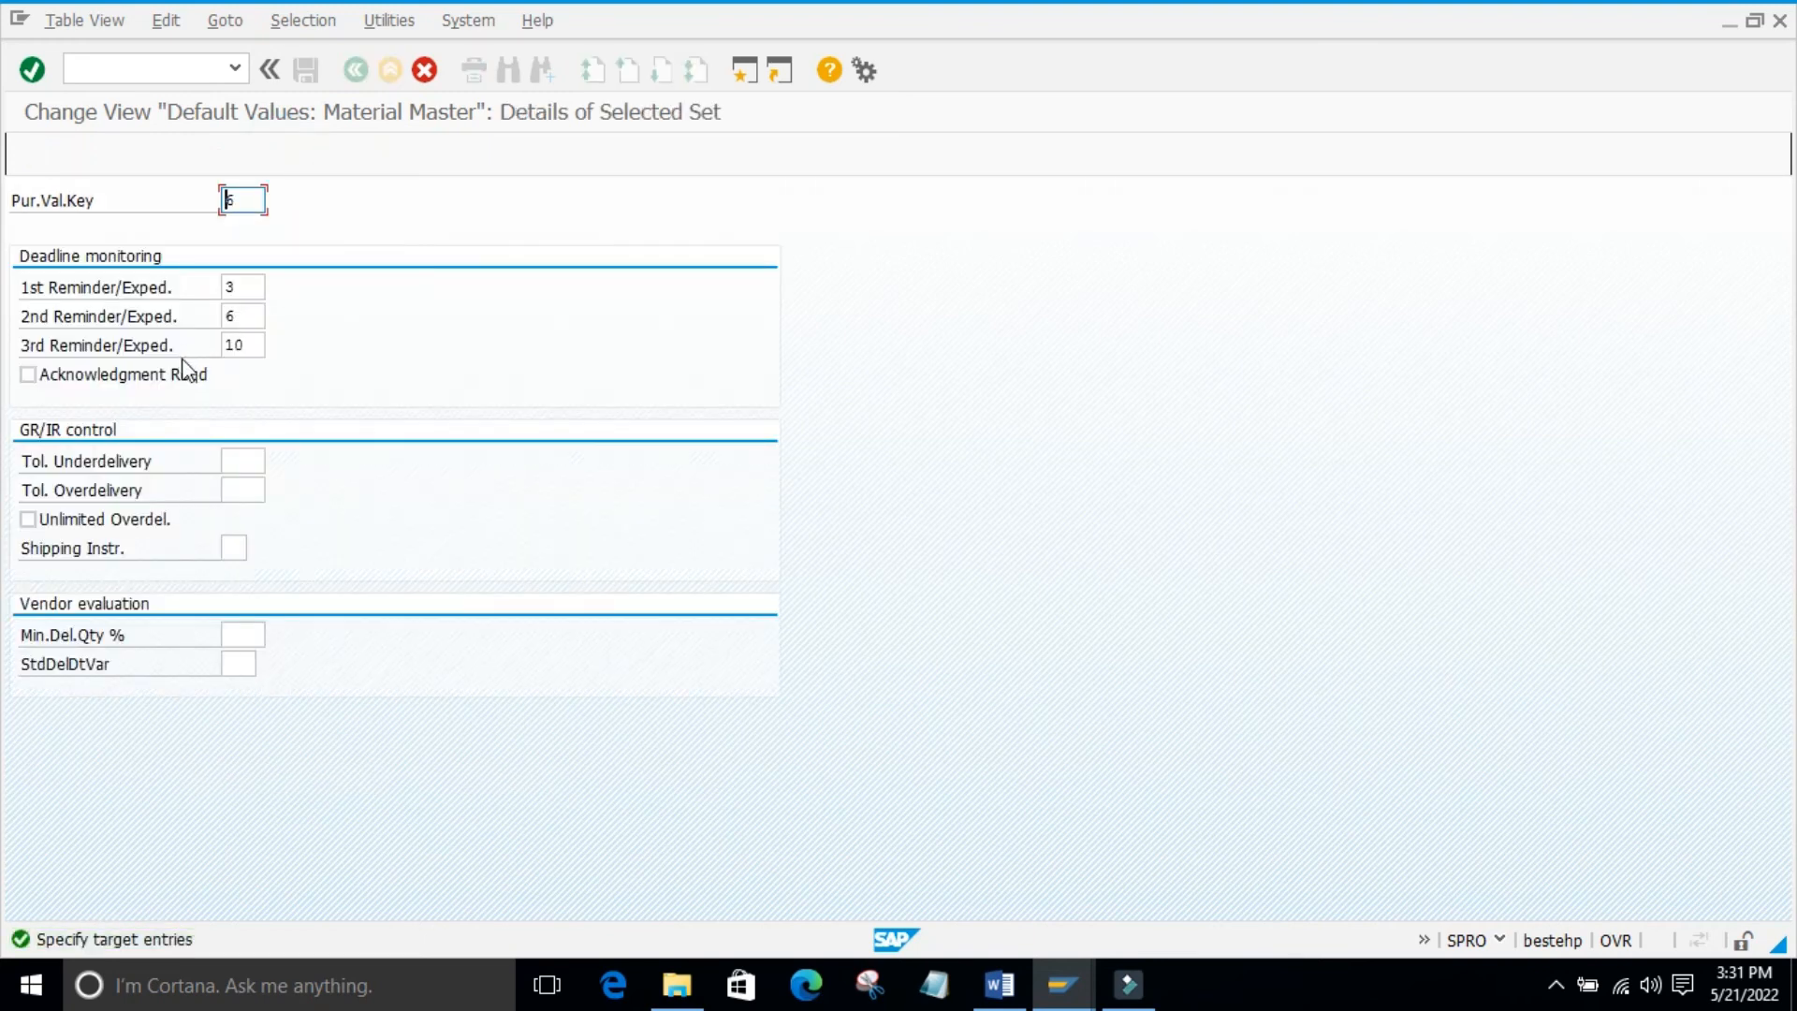
type("7")
left_click(232, 287)
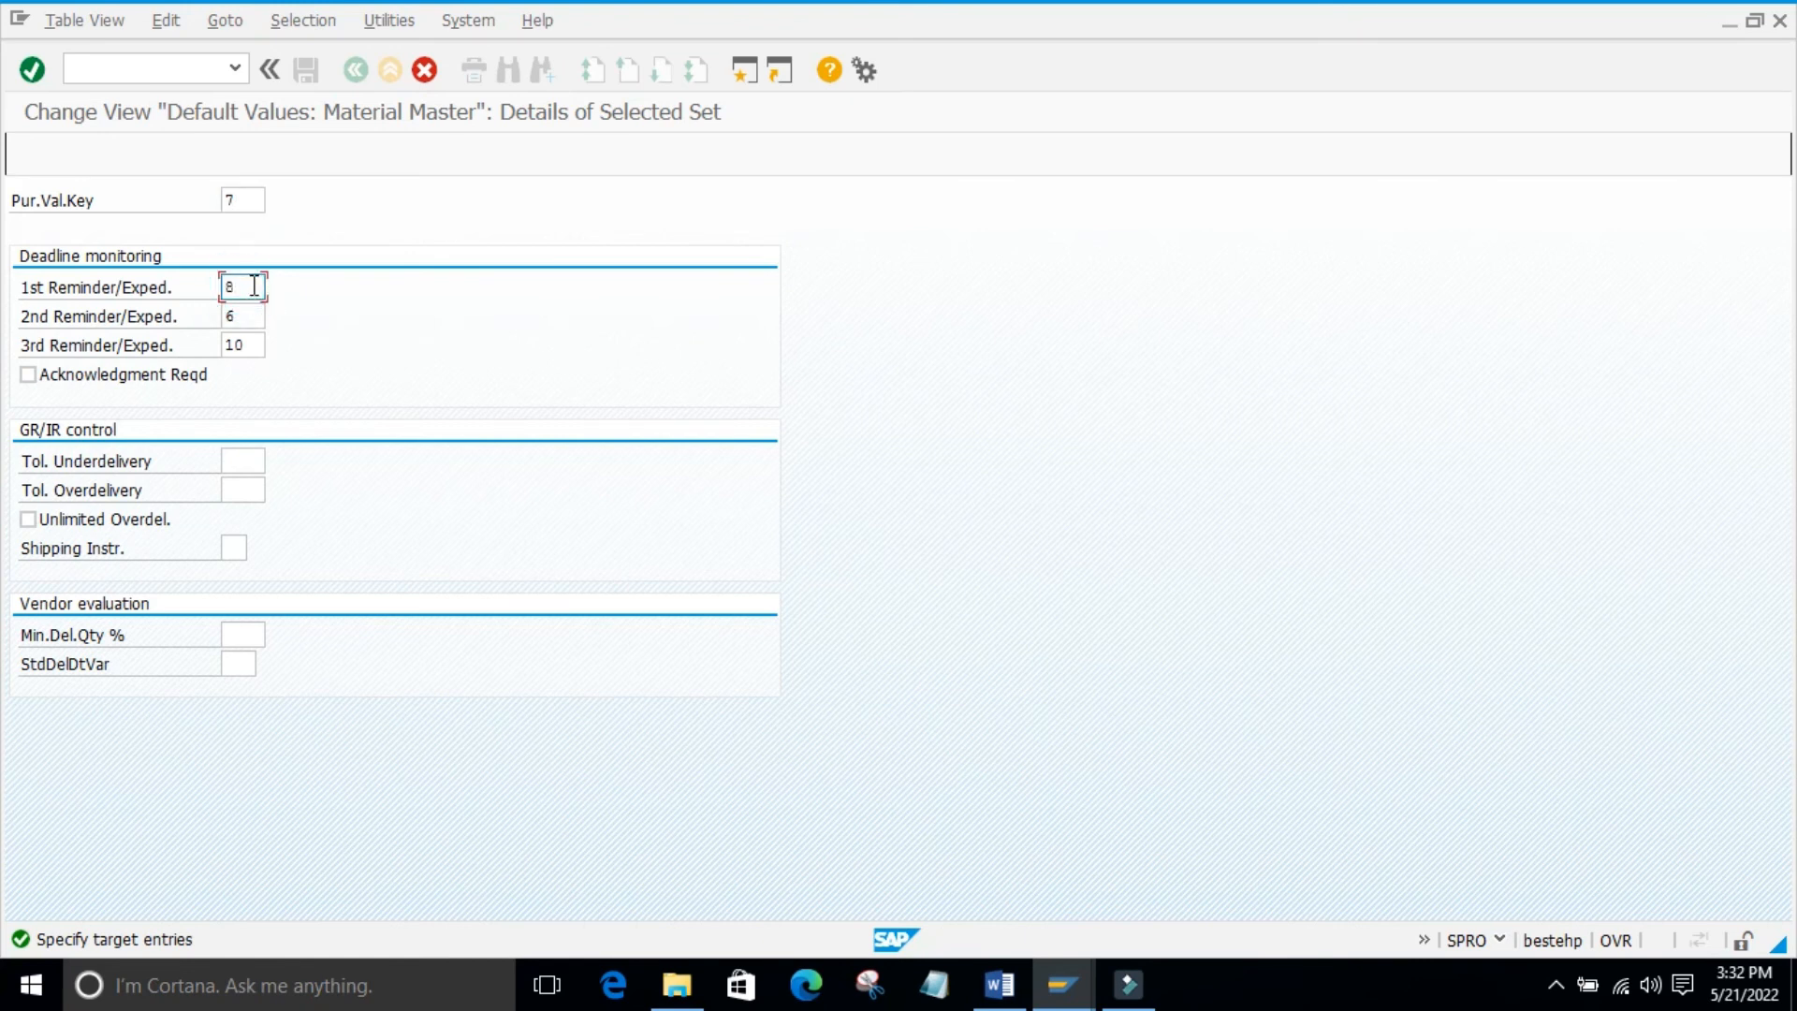
key("Tab")
key("Tab")
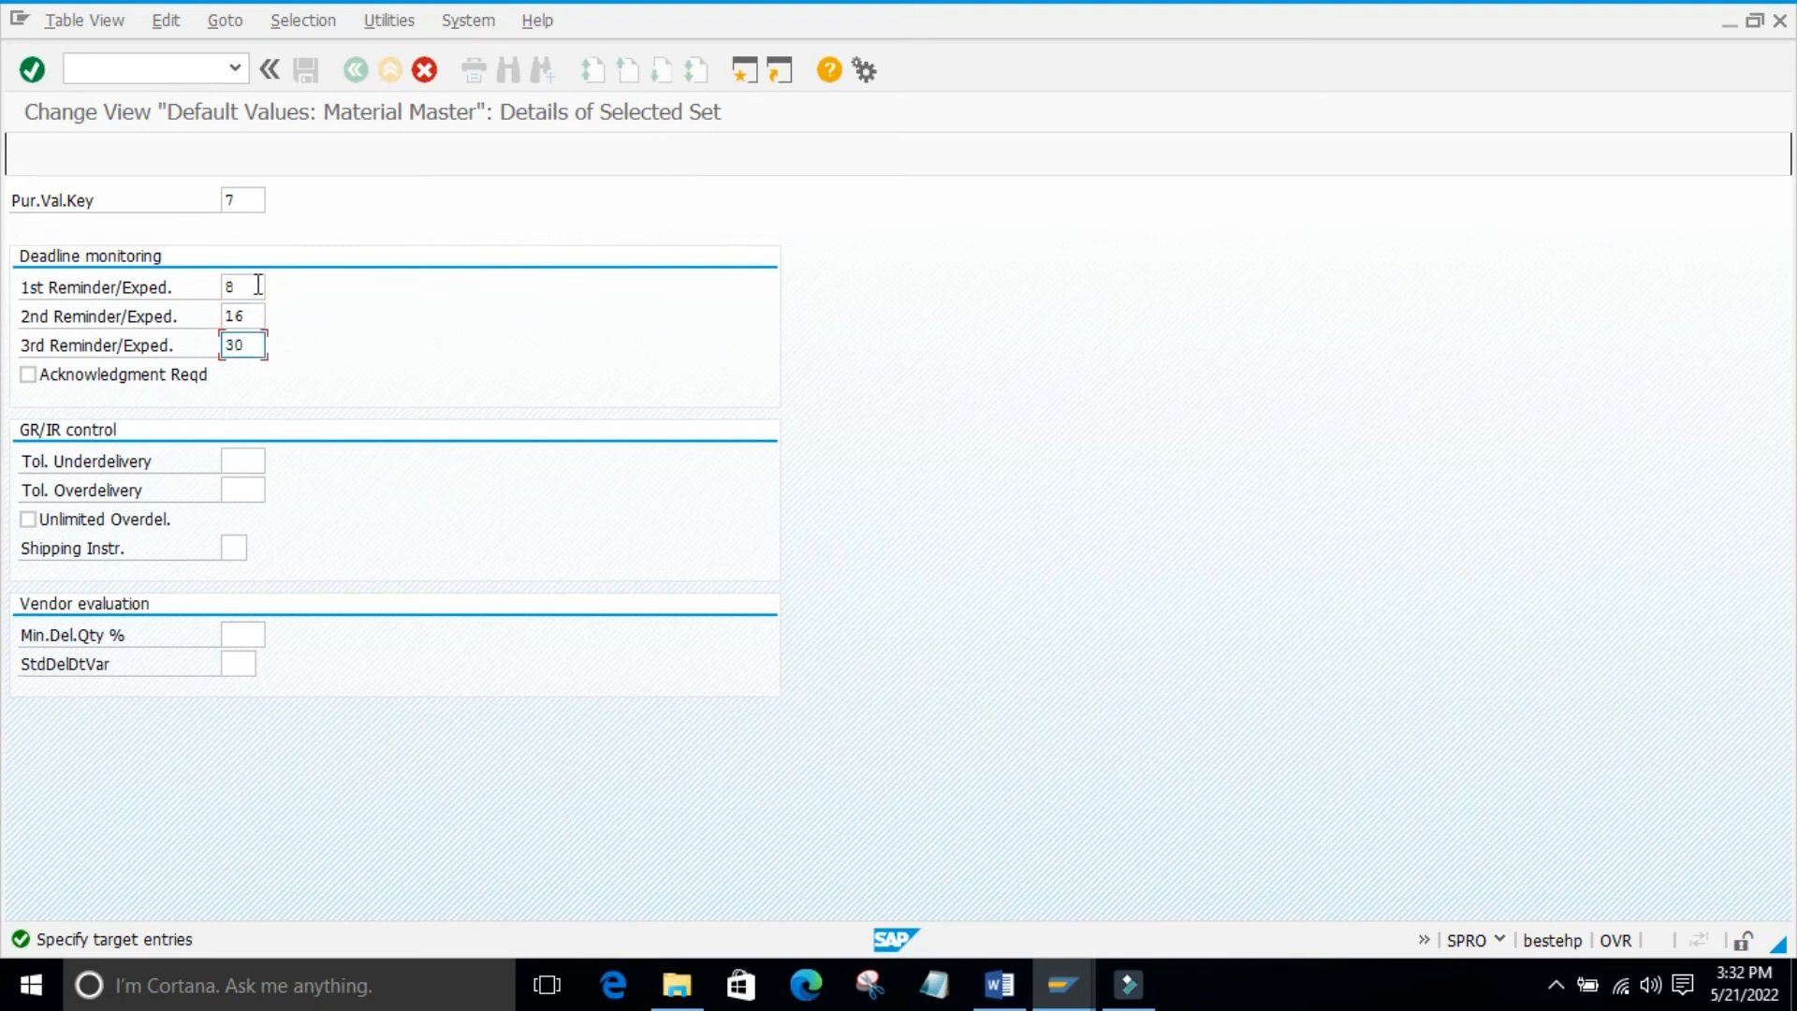
left_click(396, 362)
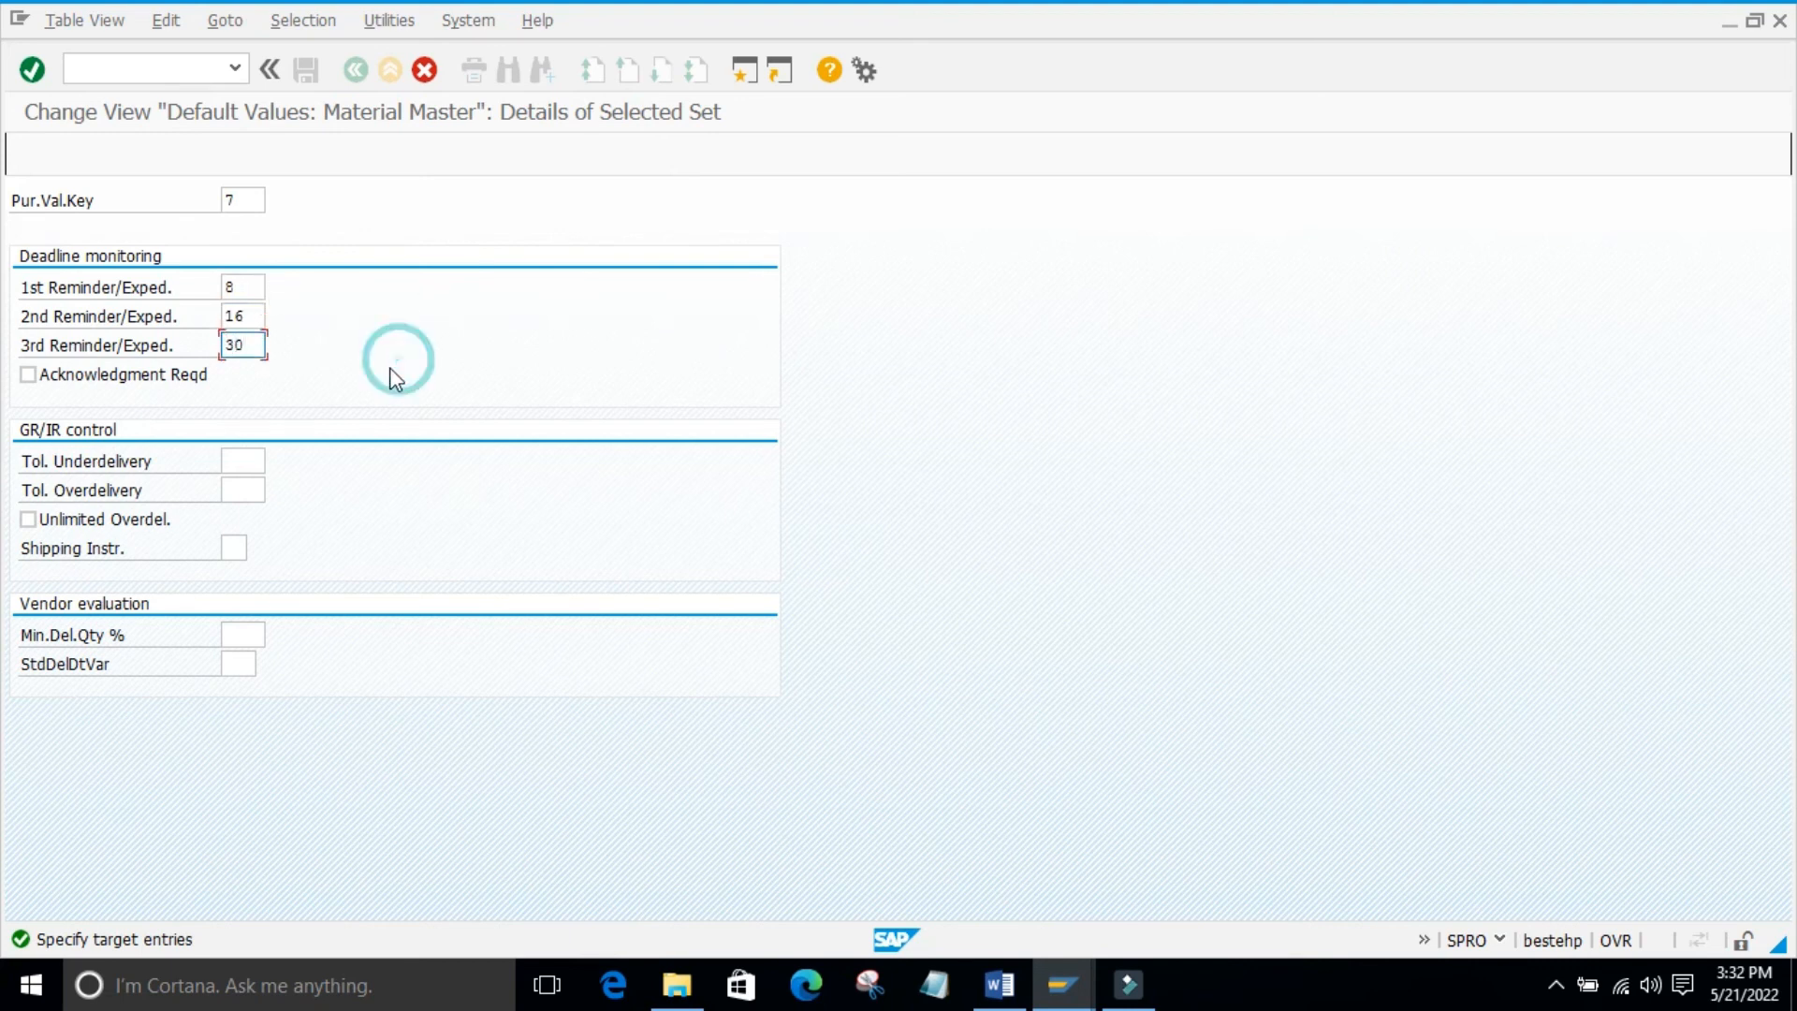
Make acknowledgment required for key 7 and set its underdelivery and overdelivery tolerances to 2 each
left_click(28, 374)
left_click(239, 458)
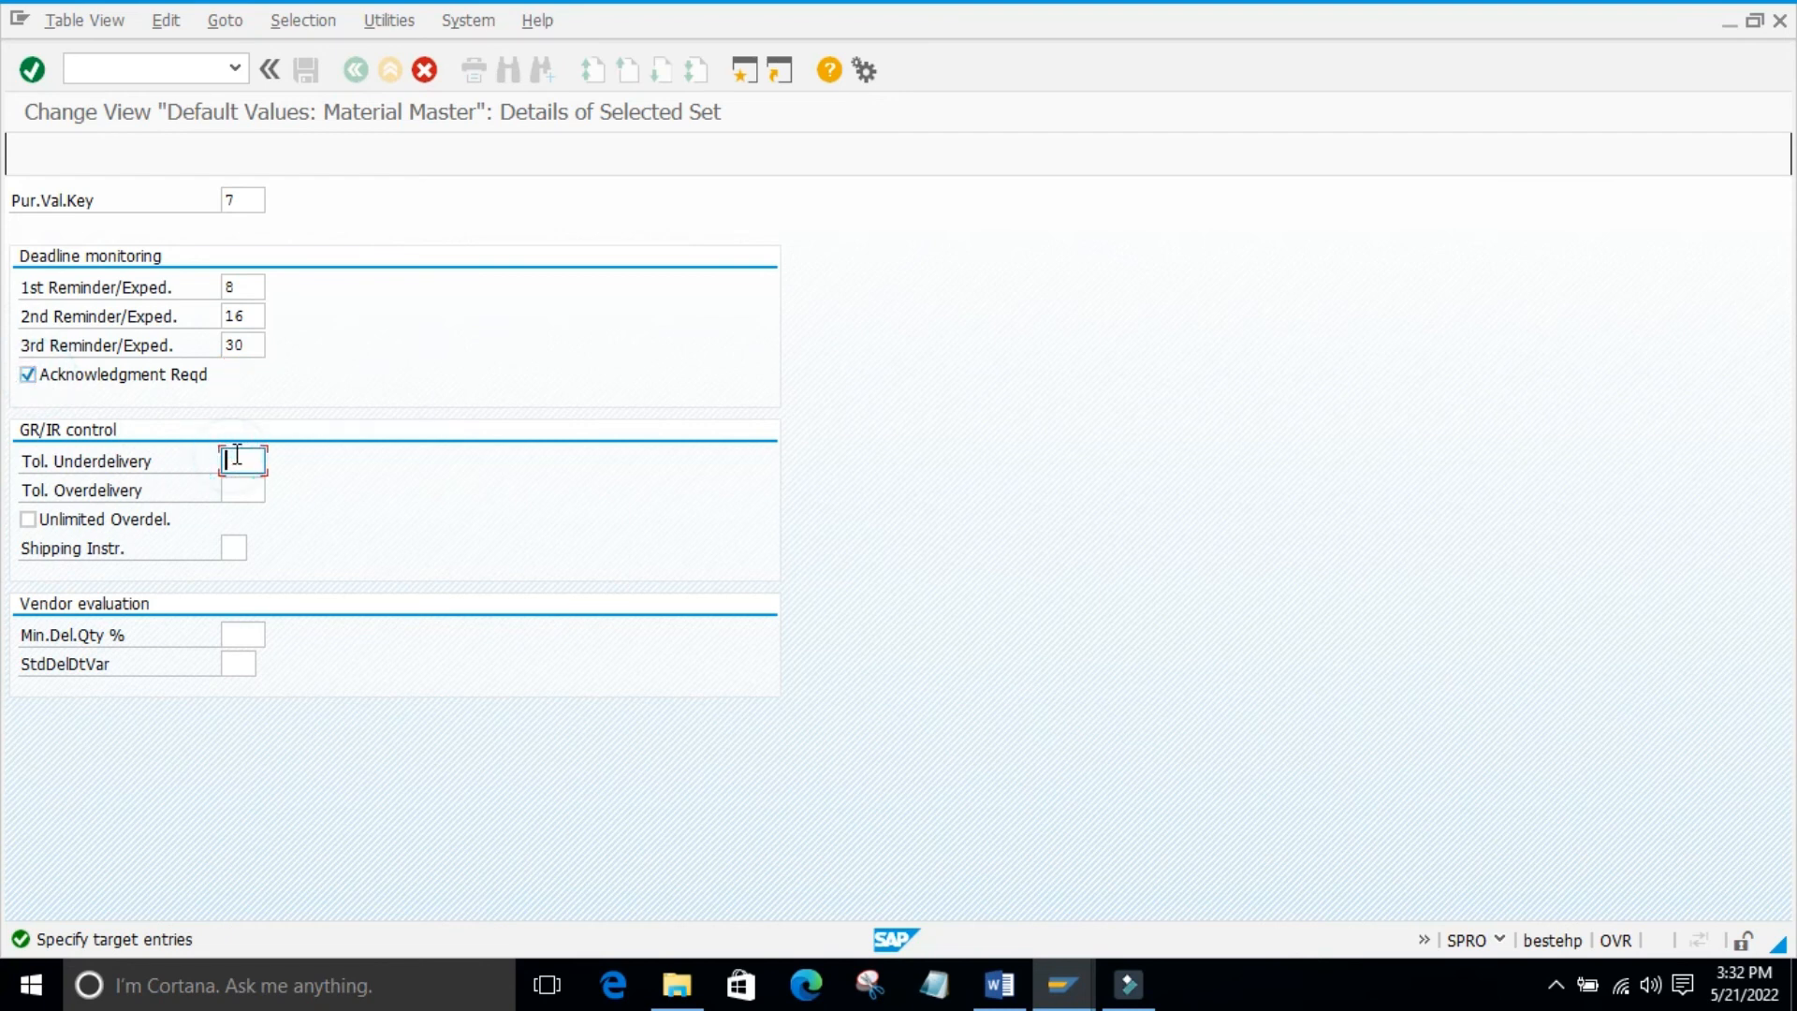
type("2")
left_click(242, 490)
Assign shipping instruction N1 "Shipping instruction 1 varroc" to key 7 and confirm the copied entry
left_click(236, 549)
left_click(259, 550)
left_click(316, 537)
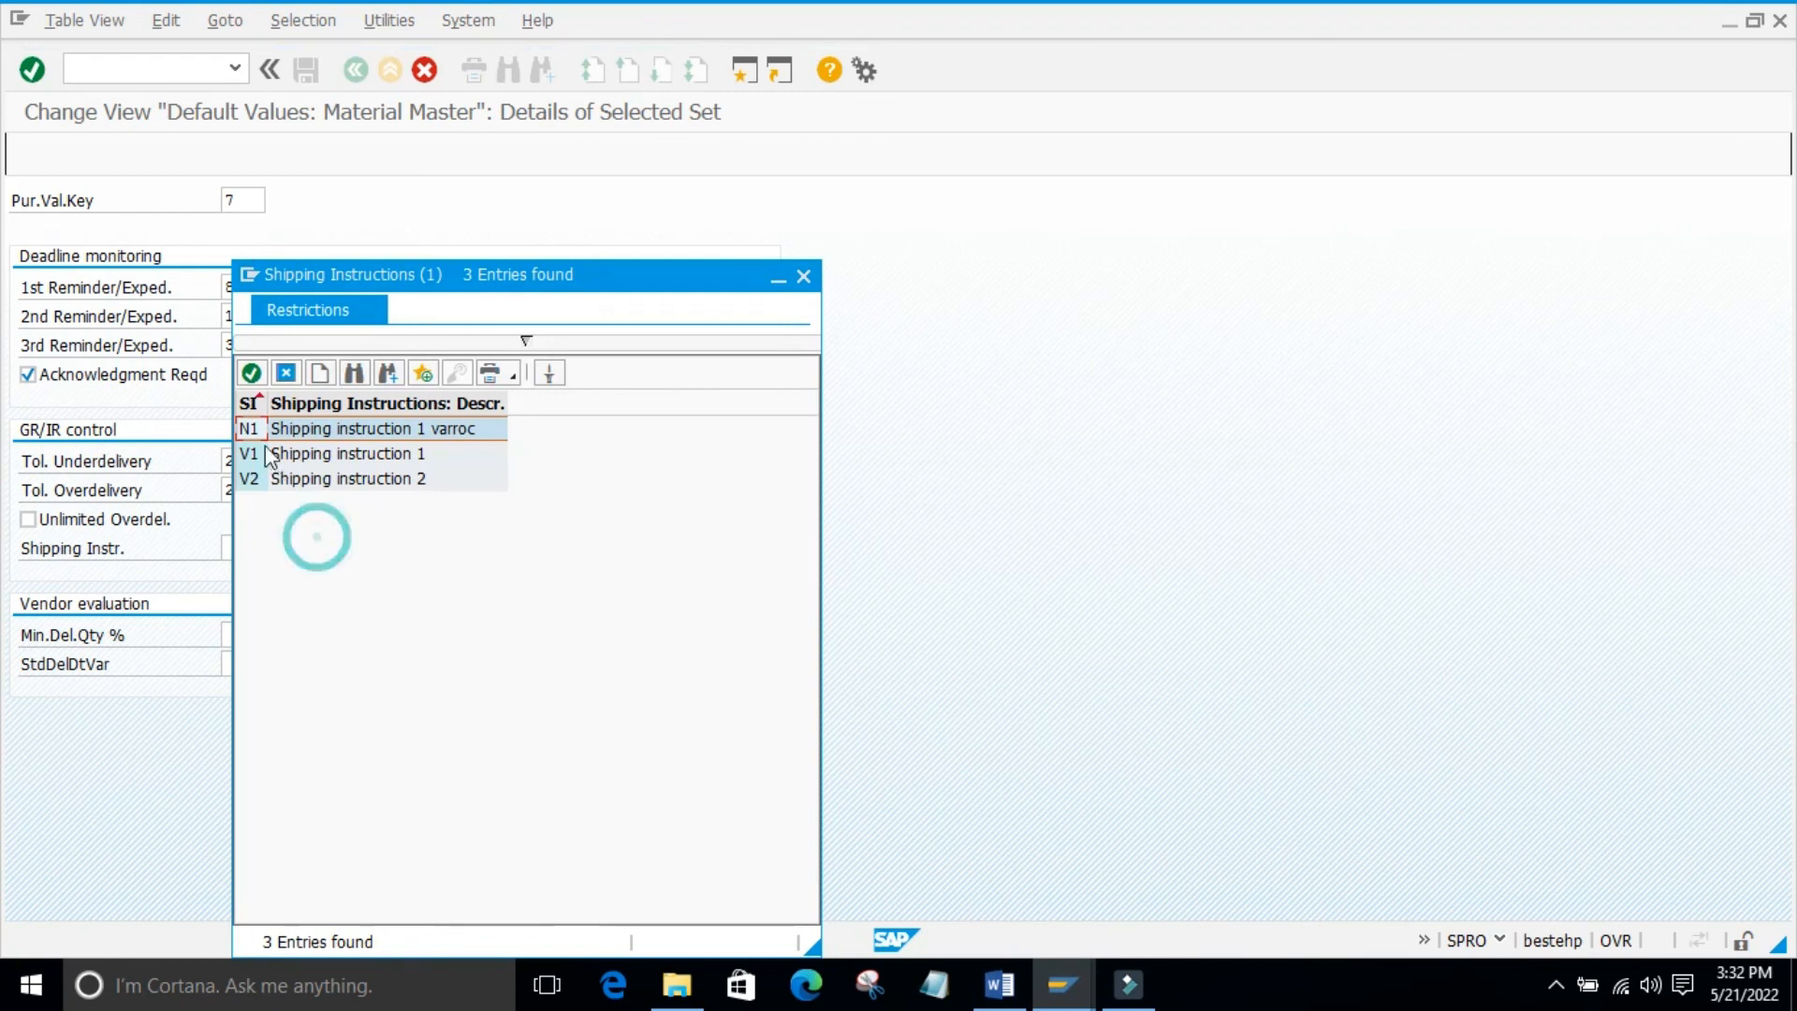
left_click(251, 373)
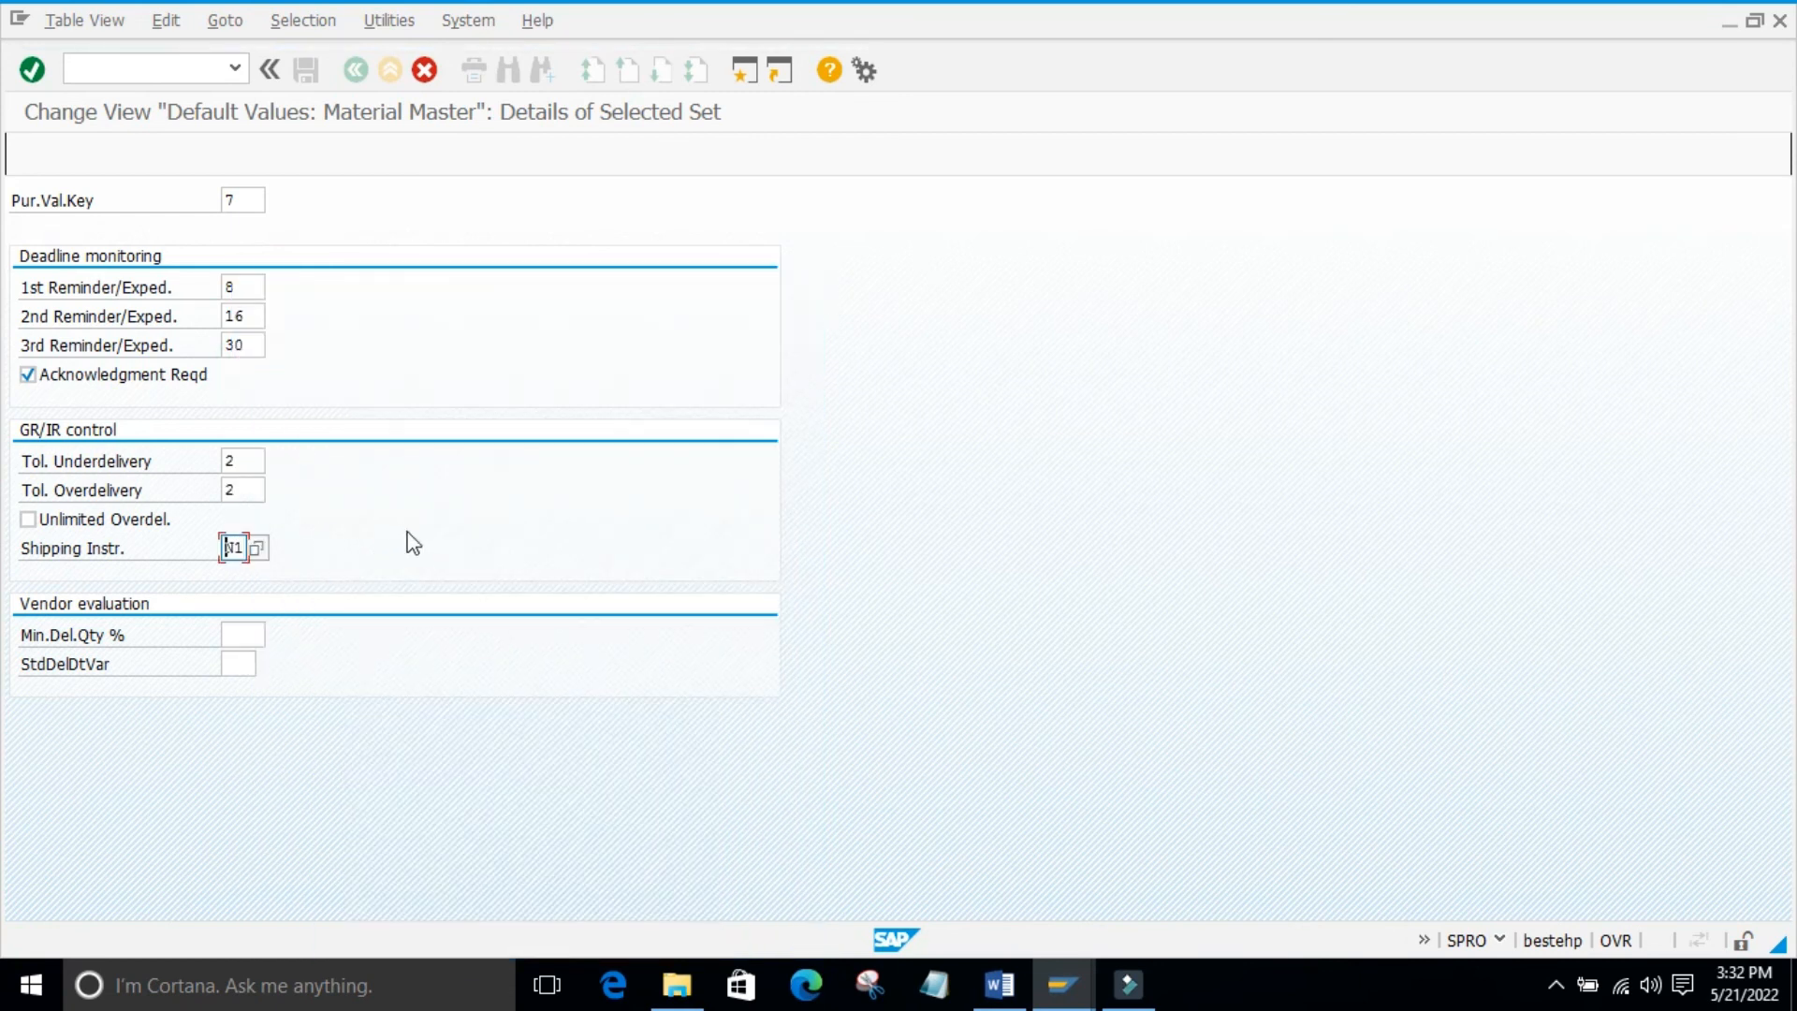
left_click(242, 633)
key("Return")
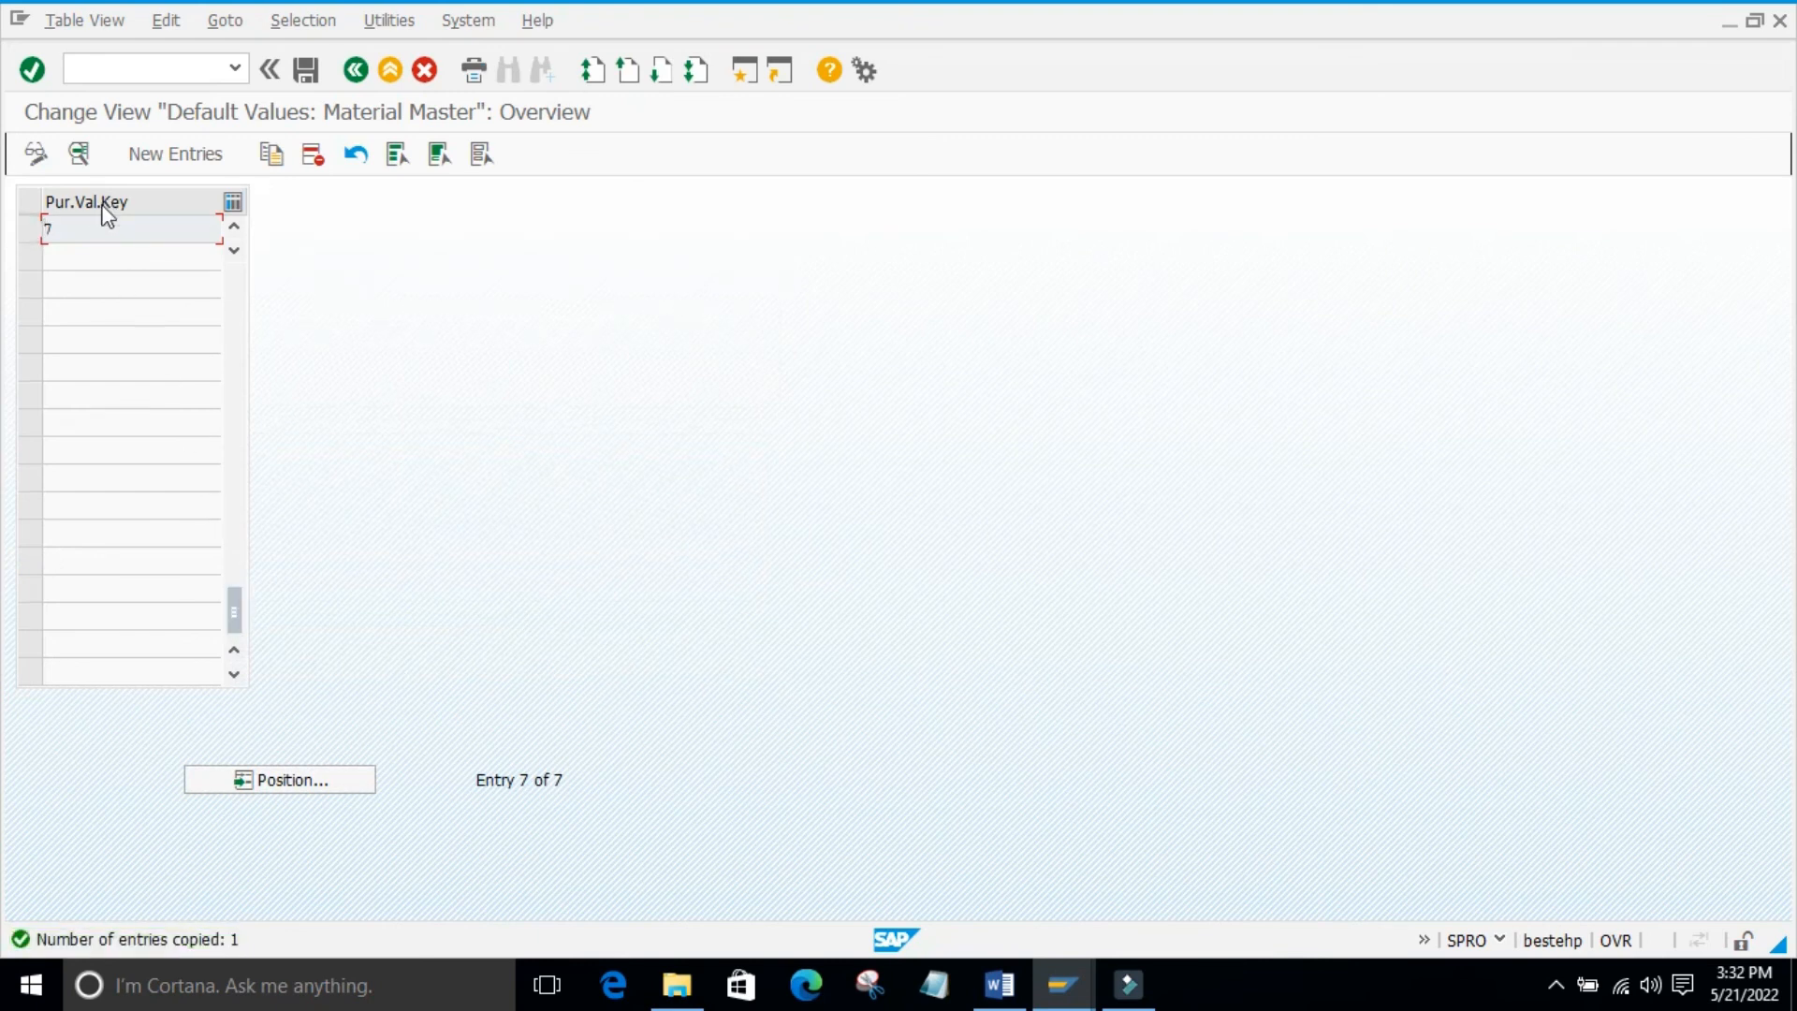
Check key 7 in the overview, leave the view saving the changes, and accept the prompted customizing request
scroll(47, 239, "up", 2)
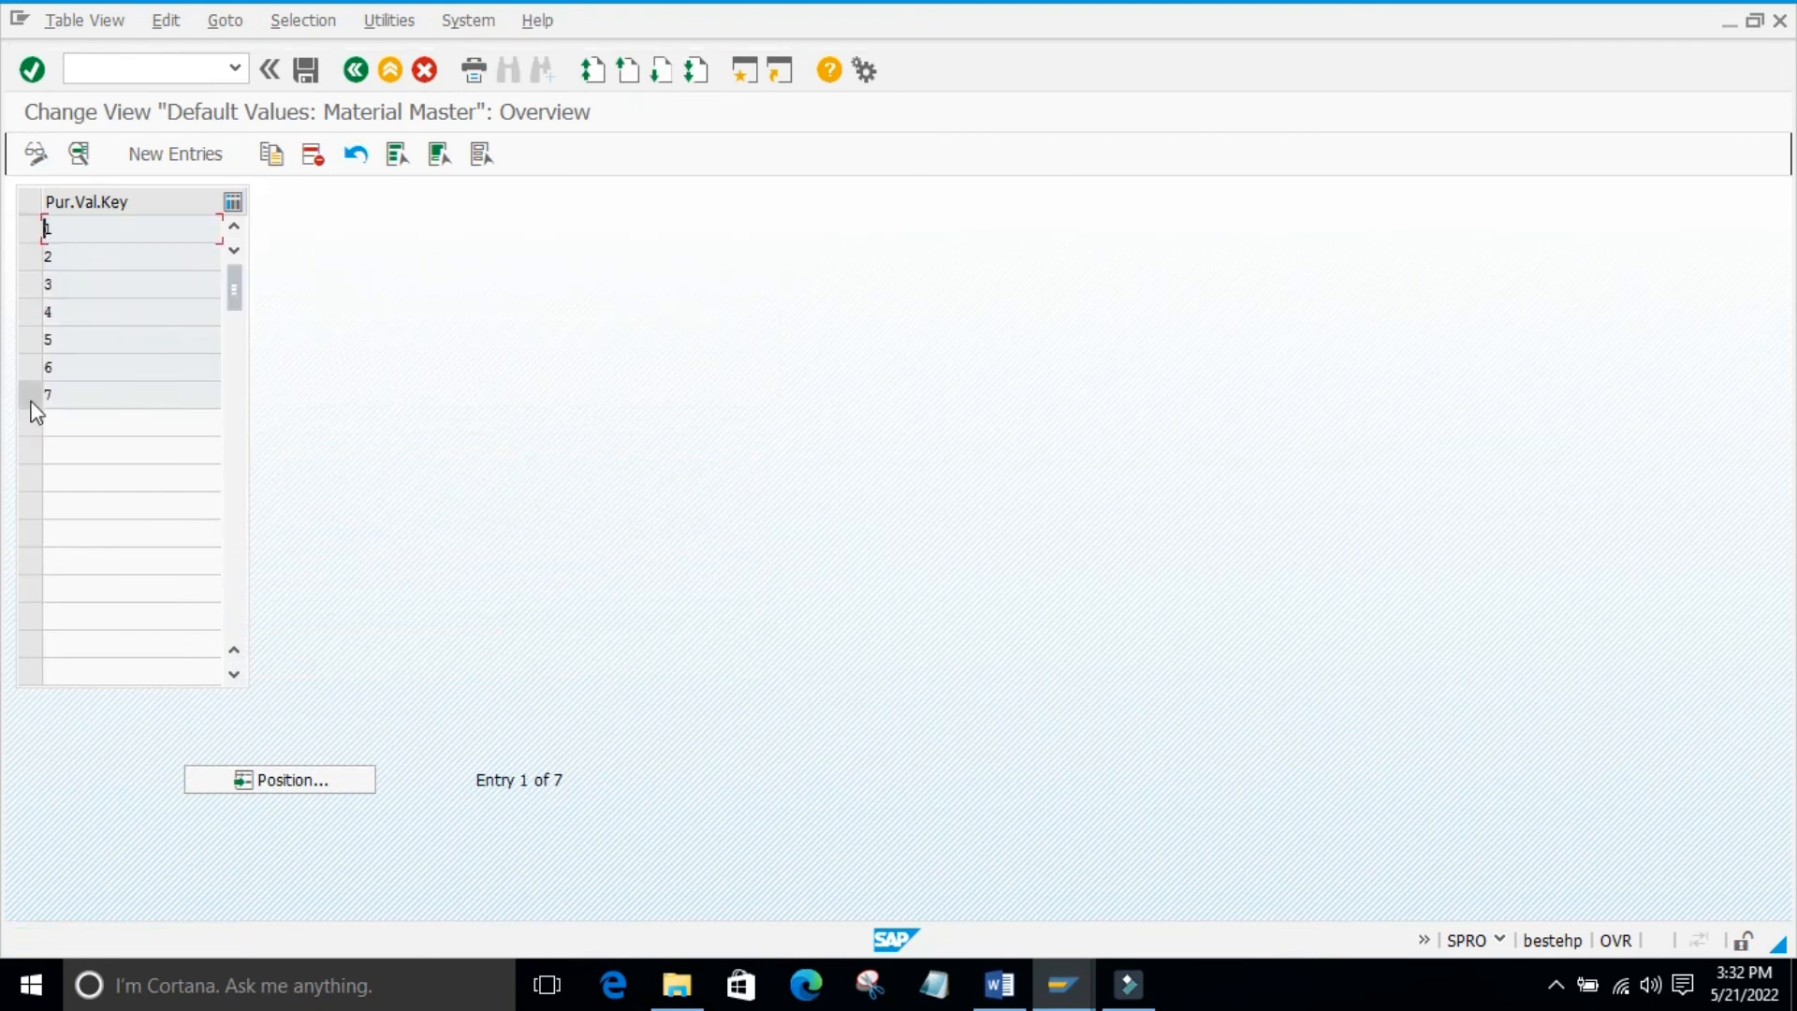
left_click(31, 400)
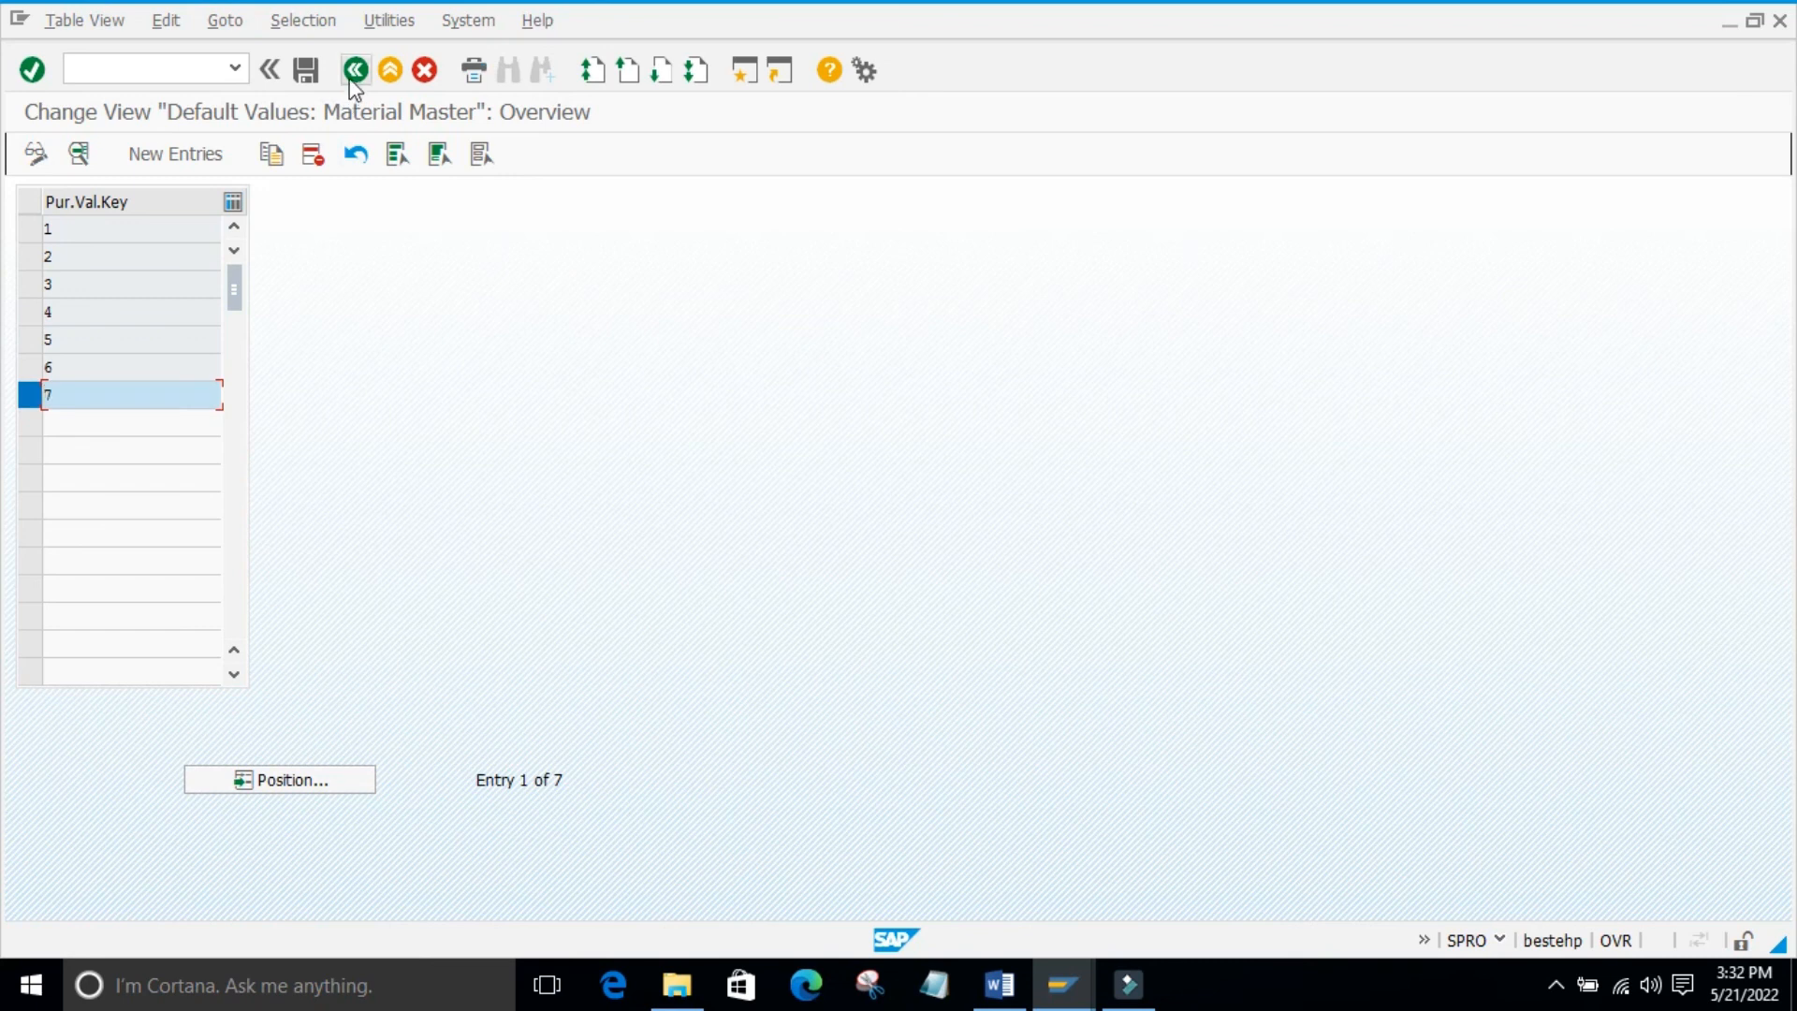
left_click(774, 802)
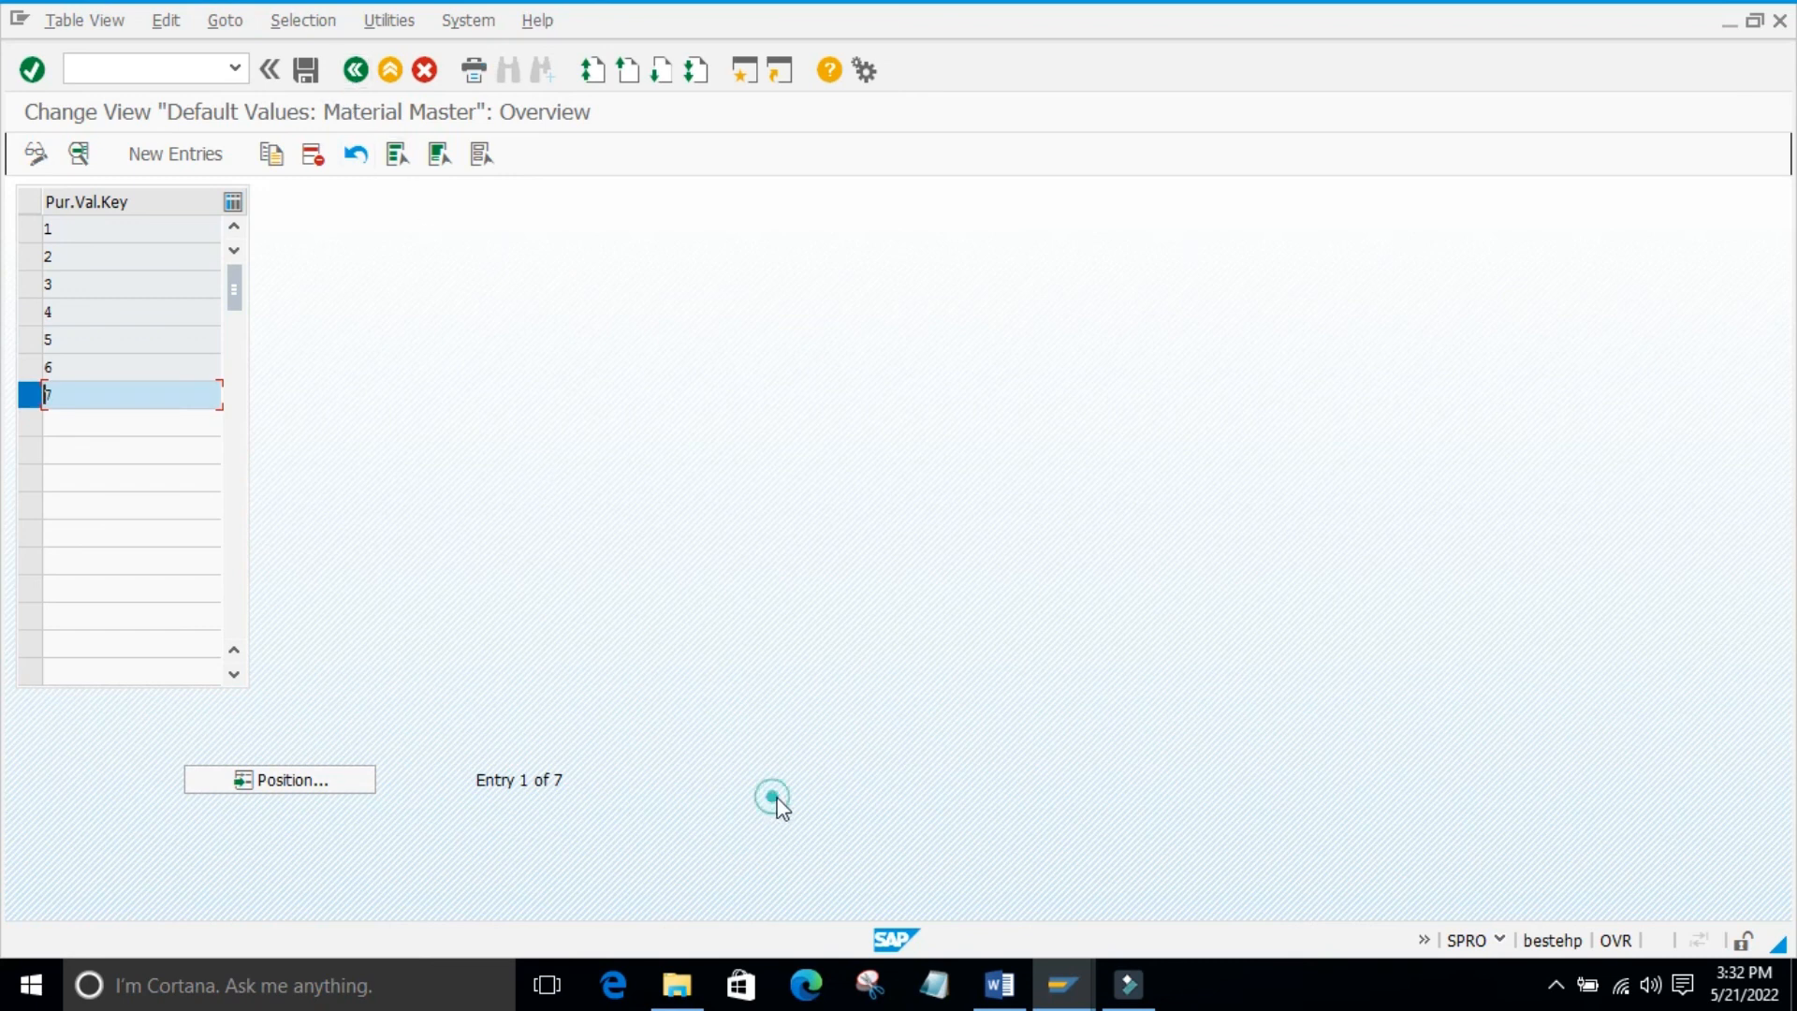
left_click(355, 75)
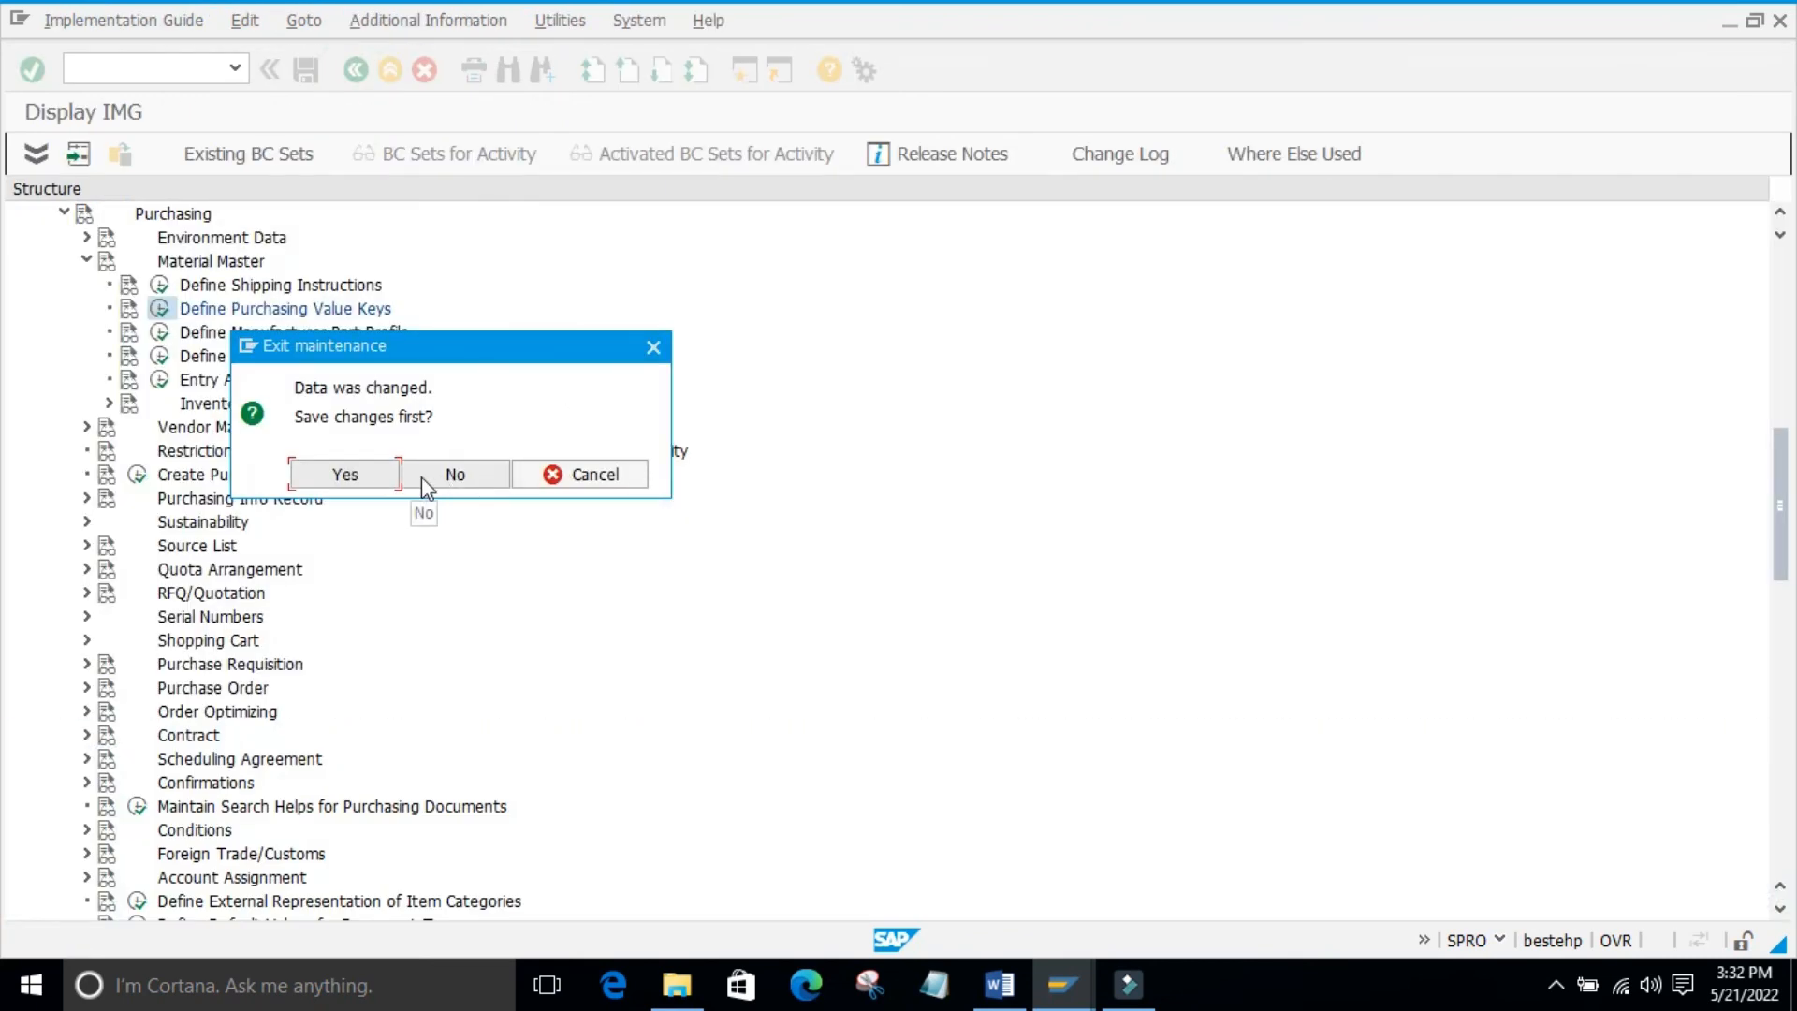
left_click(348, 475)
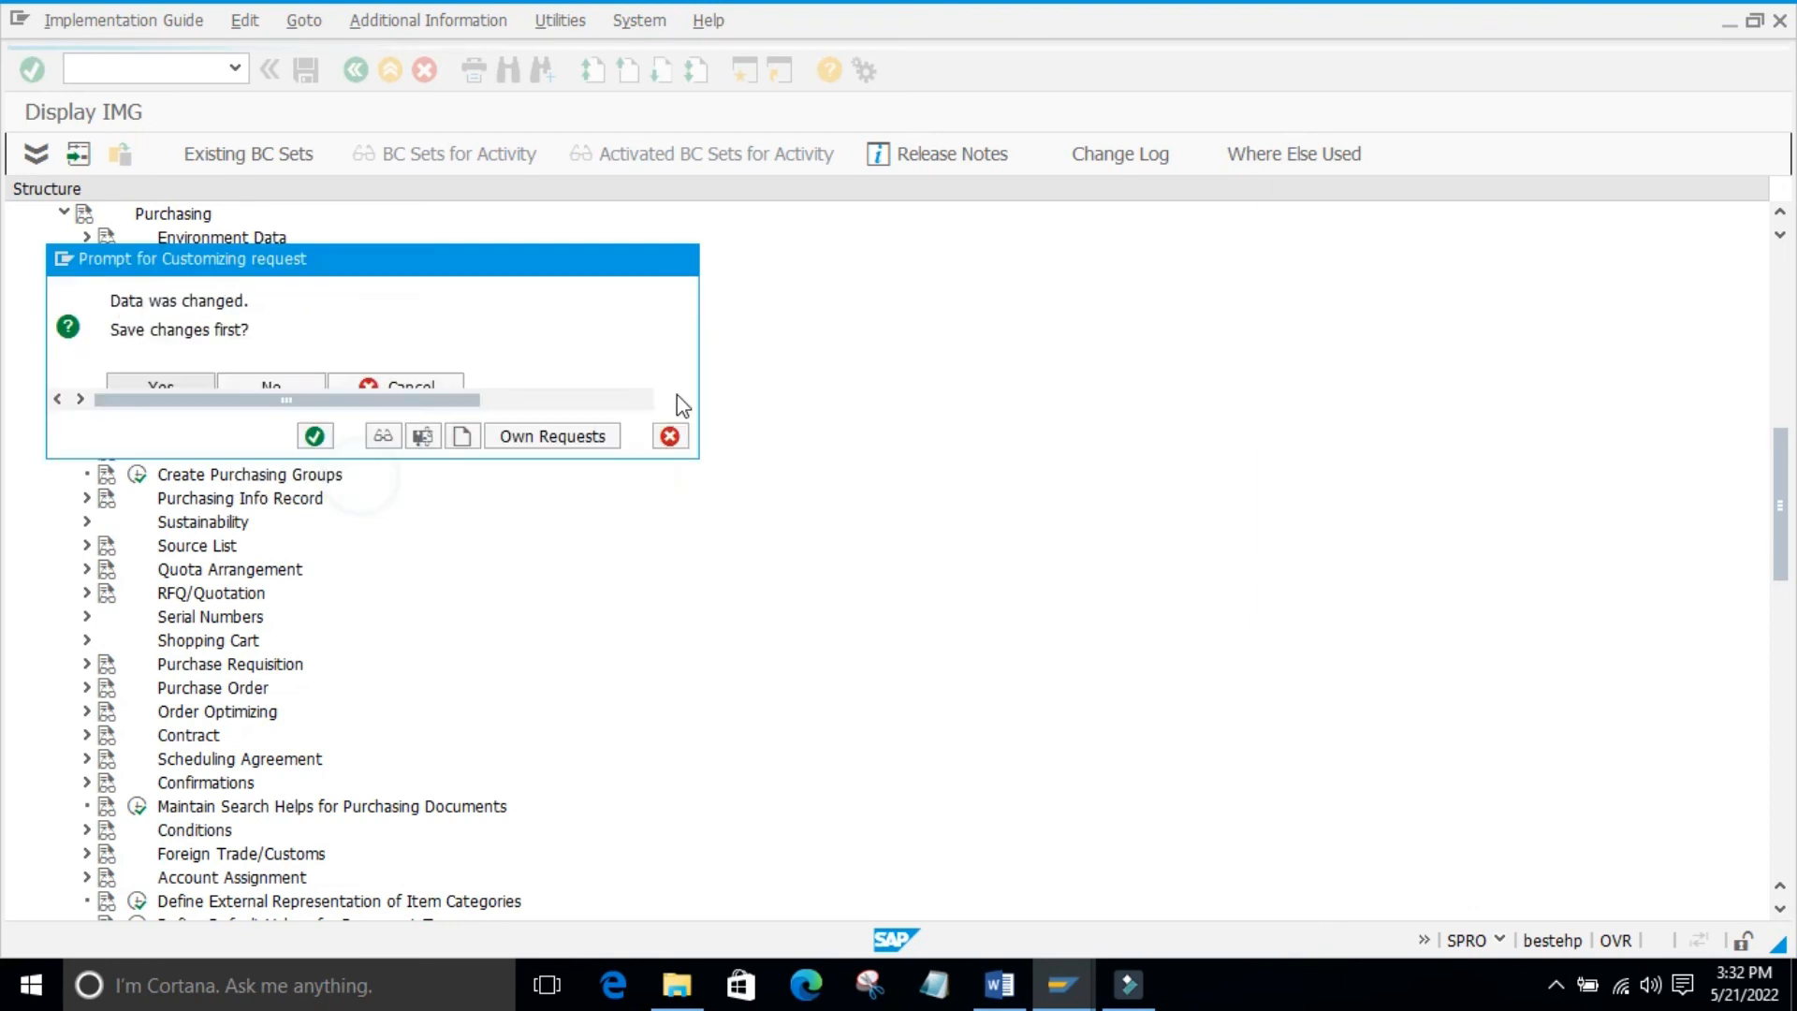
left_click(319, 438)
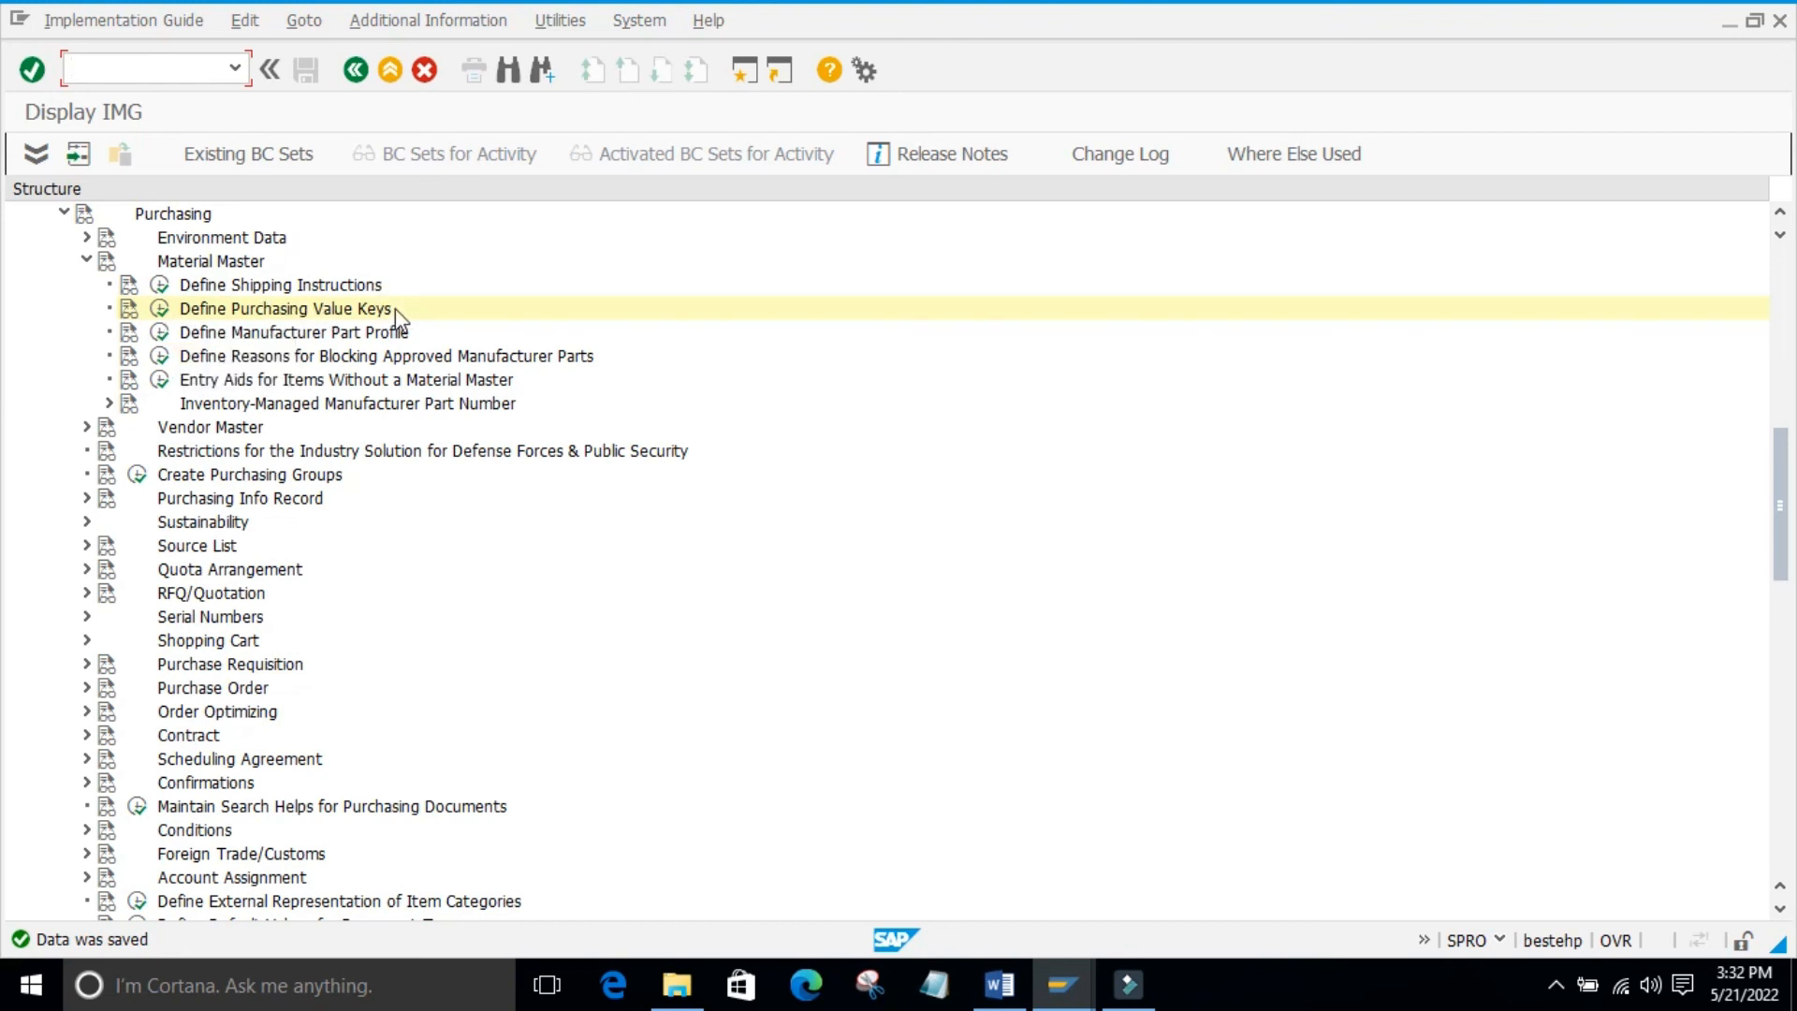
Switch to the SAP session creating the raw material and choose purchasing value key 7 in its purchasing data
left_click(1063, 985)
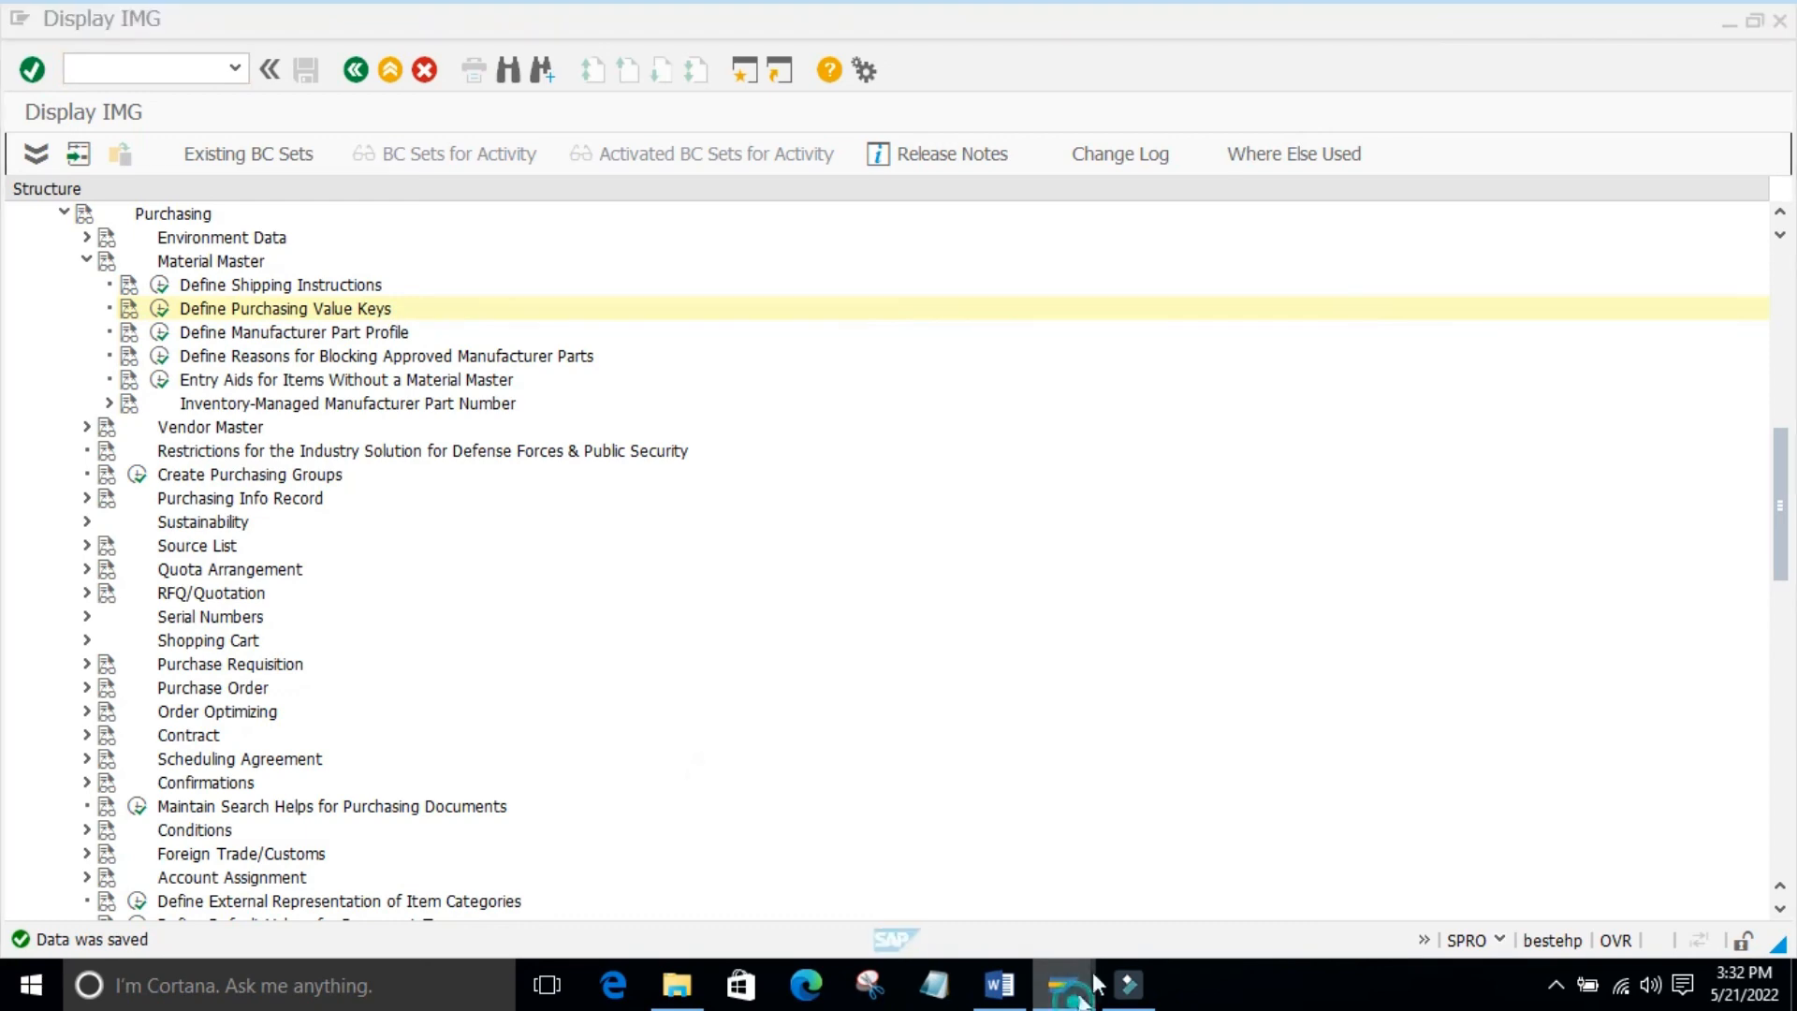
left_click(1273, 859)
left_click(1112, 504)
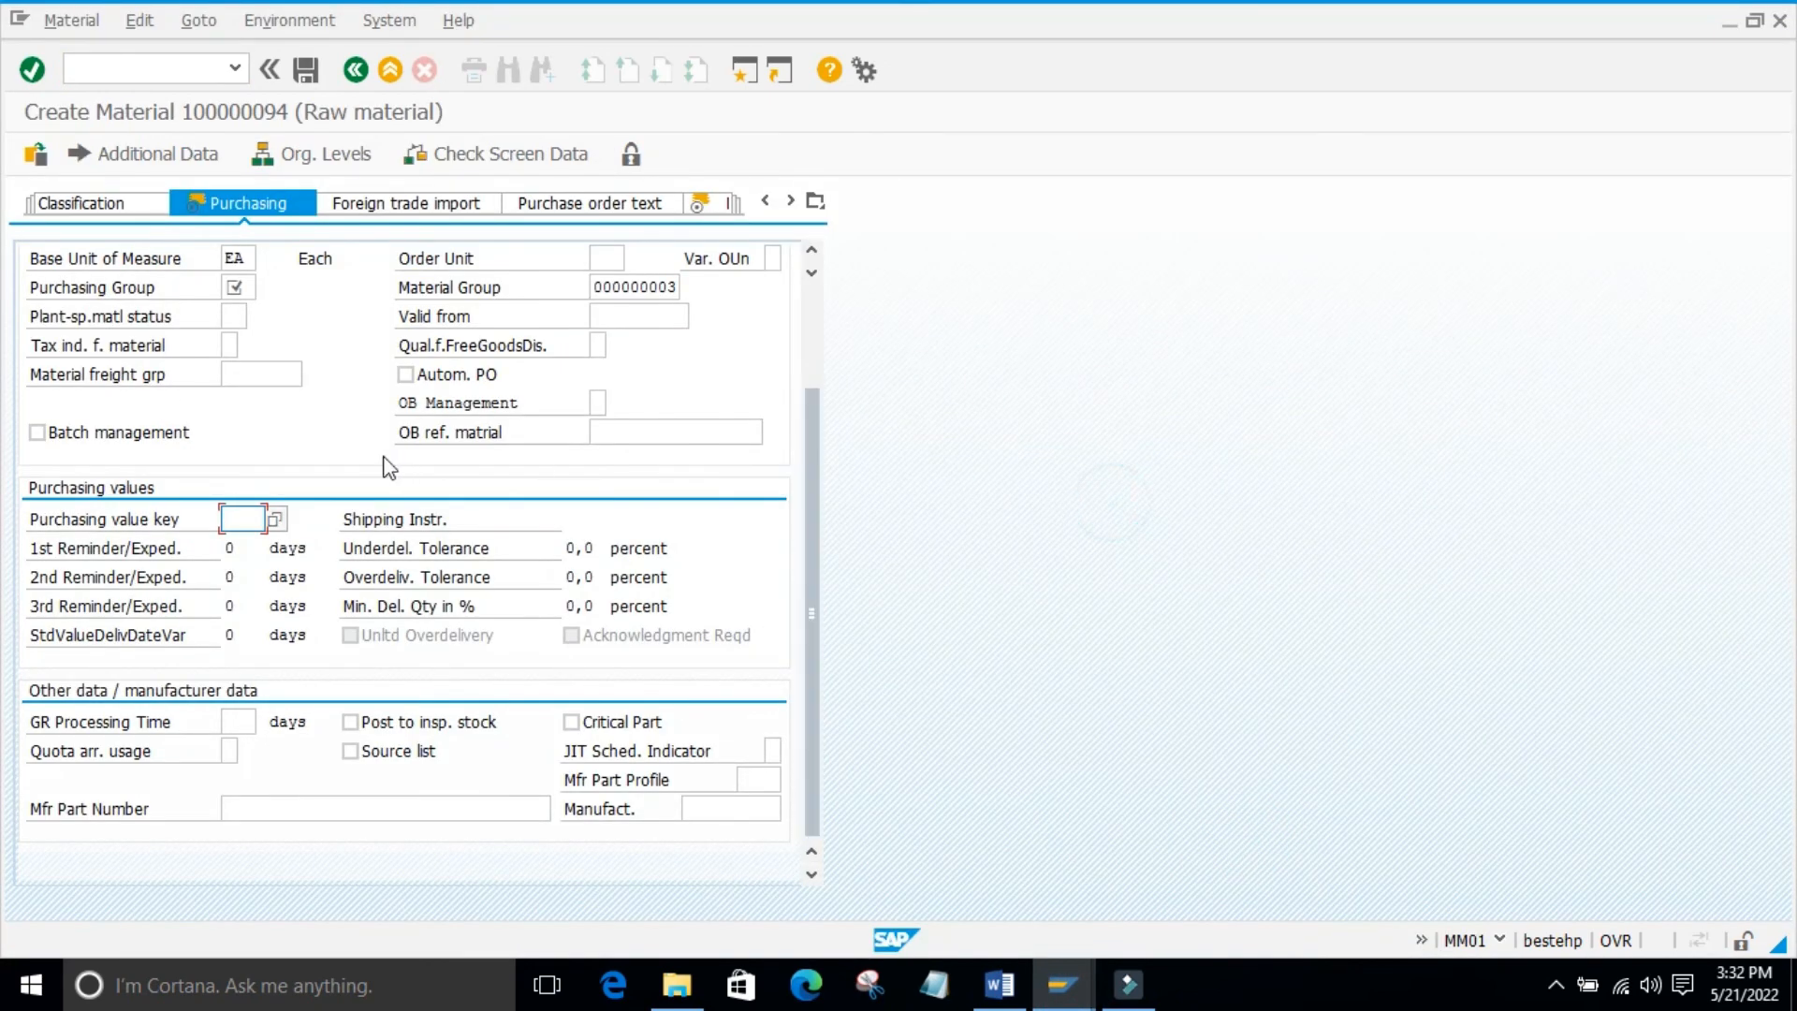
left_click(275, 521)
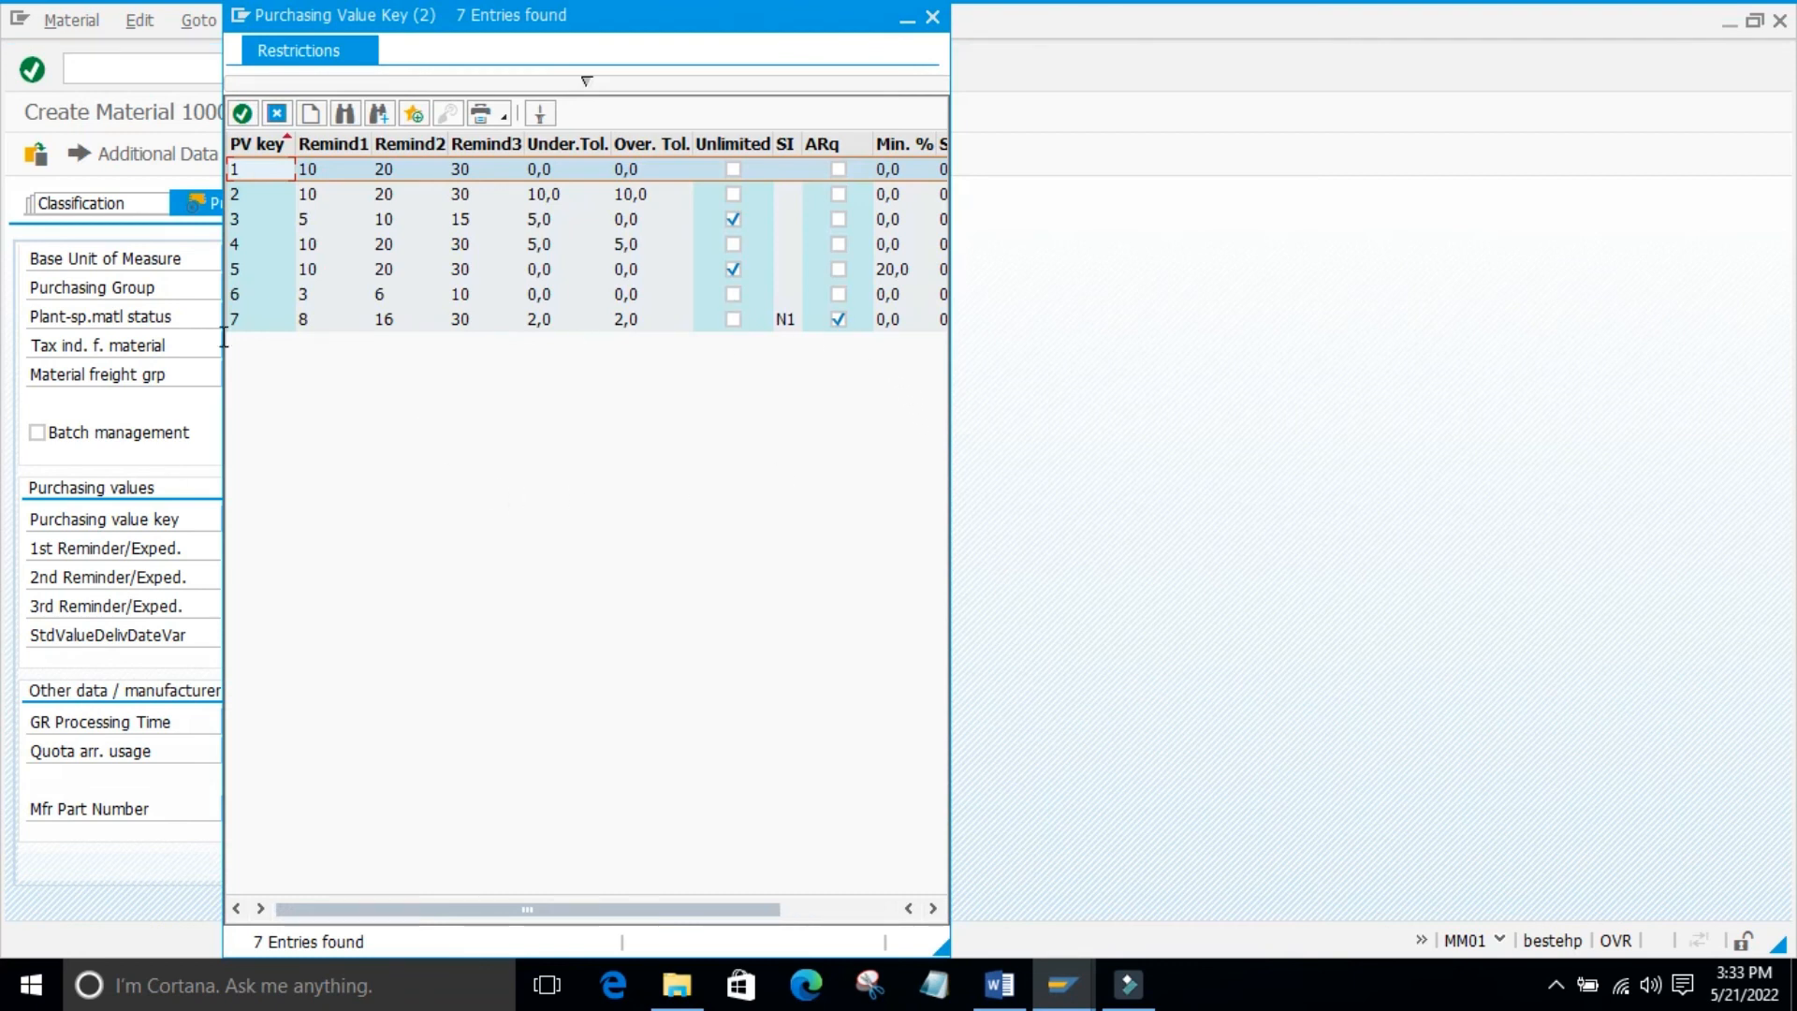
left_click(236, 321)
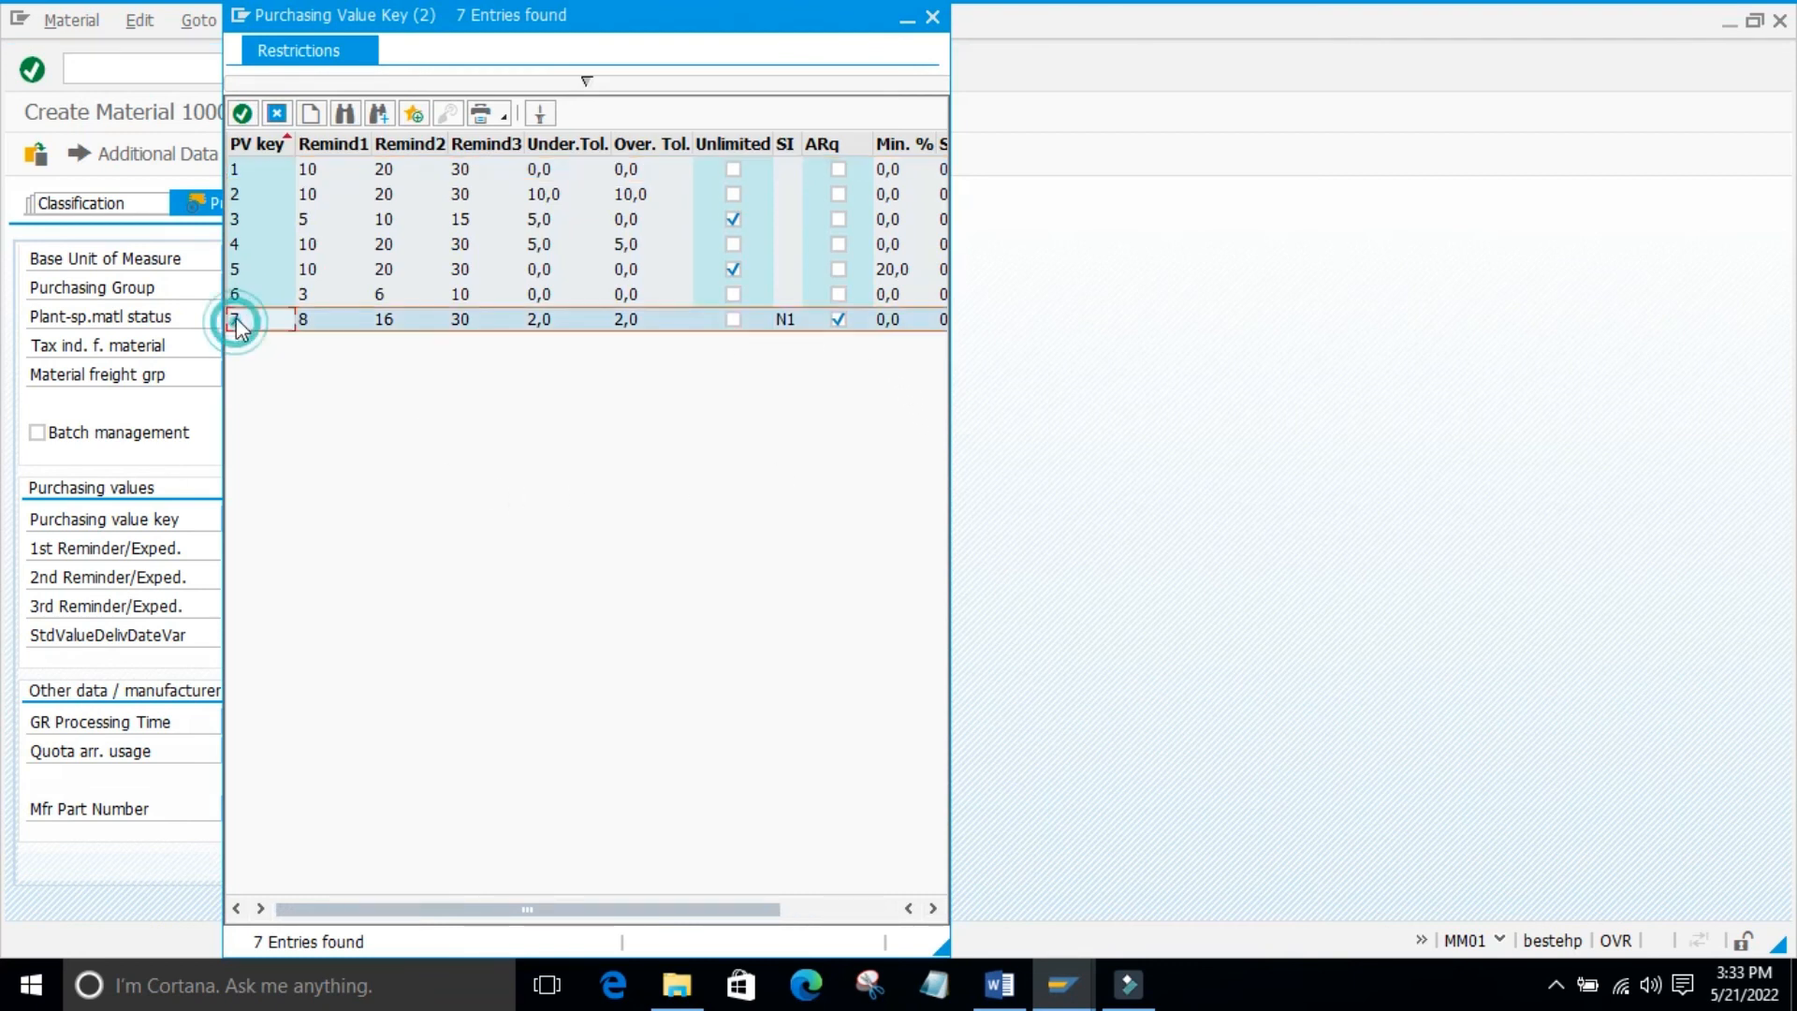
left_click(243, 113)
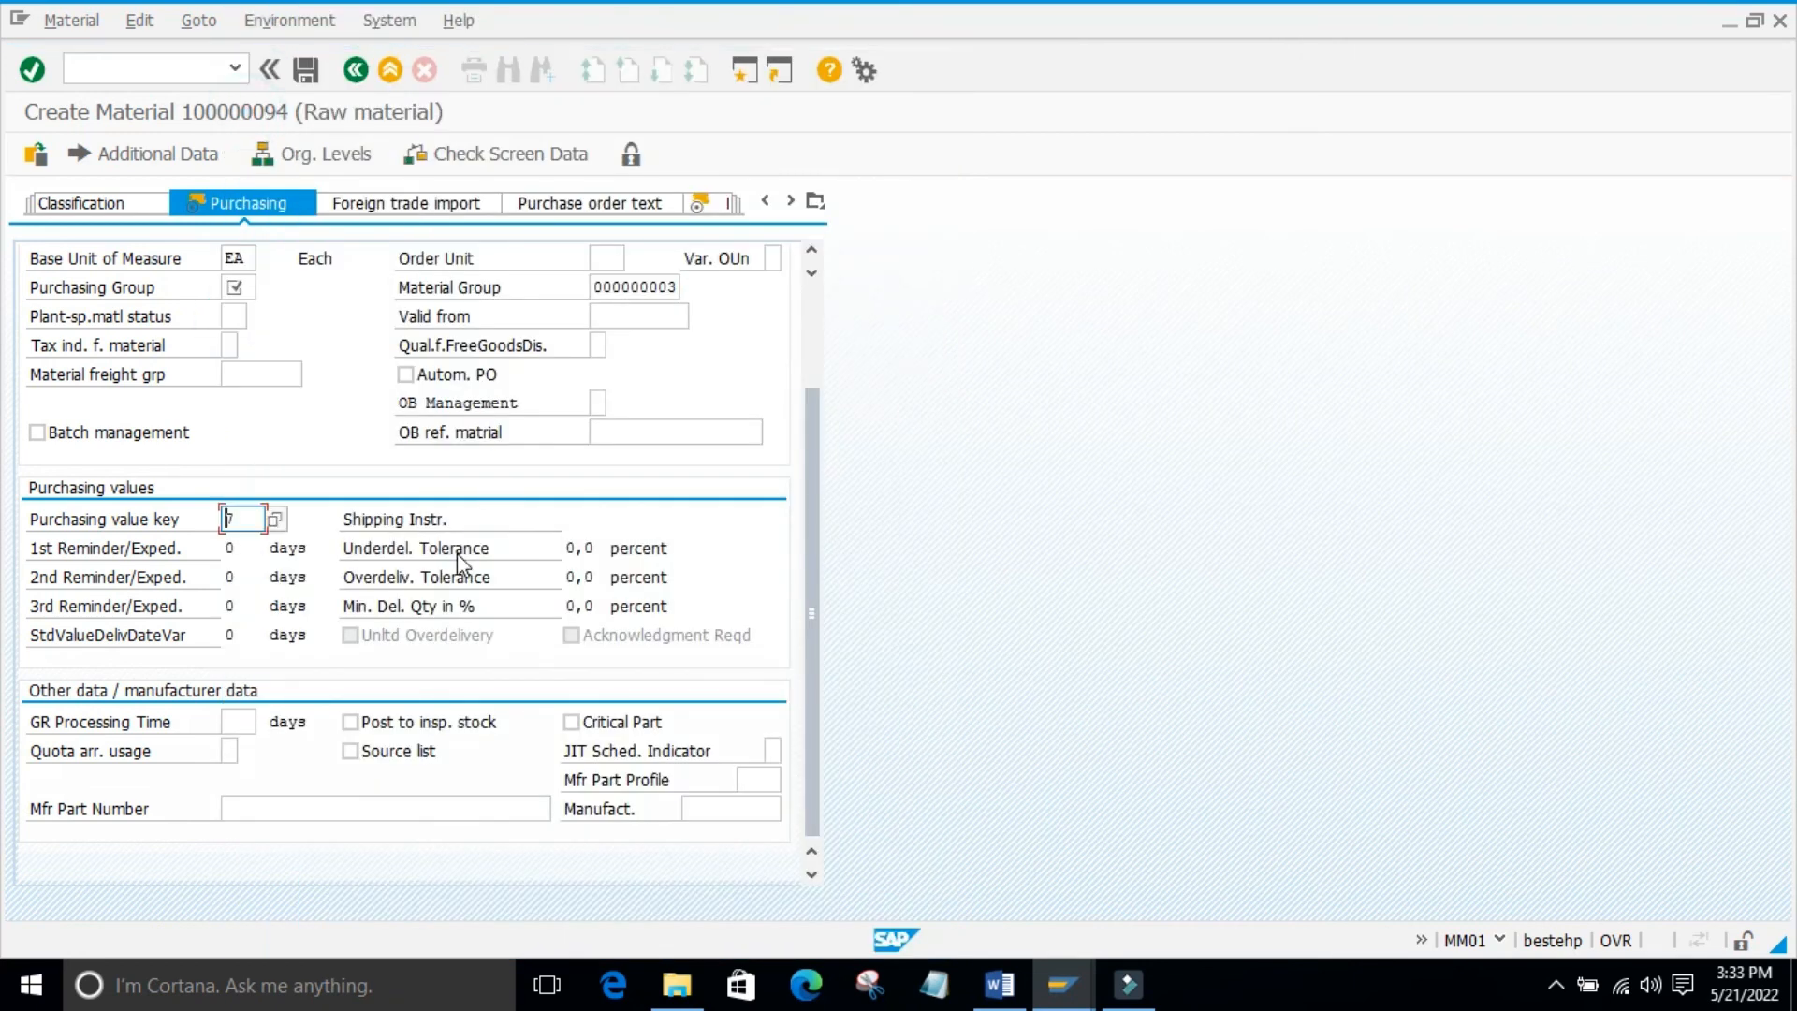
key("Return")
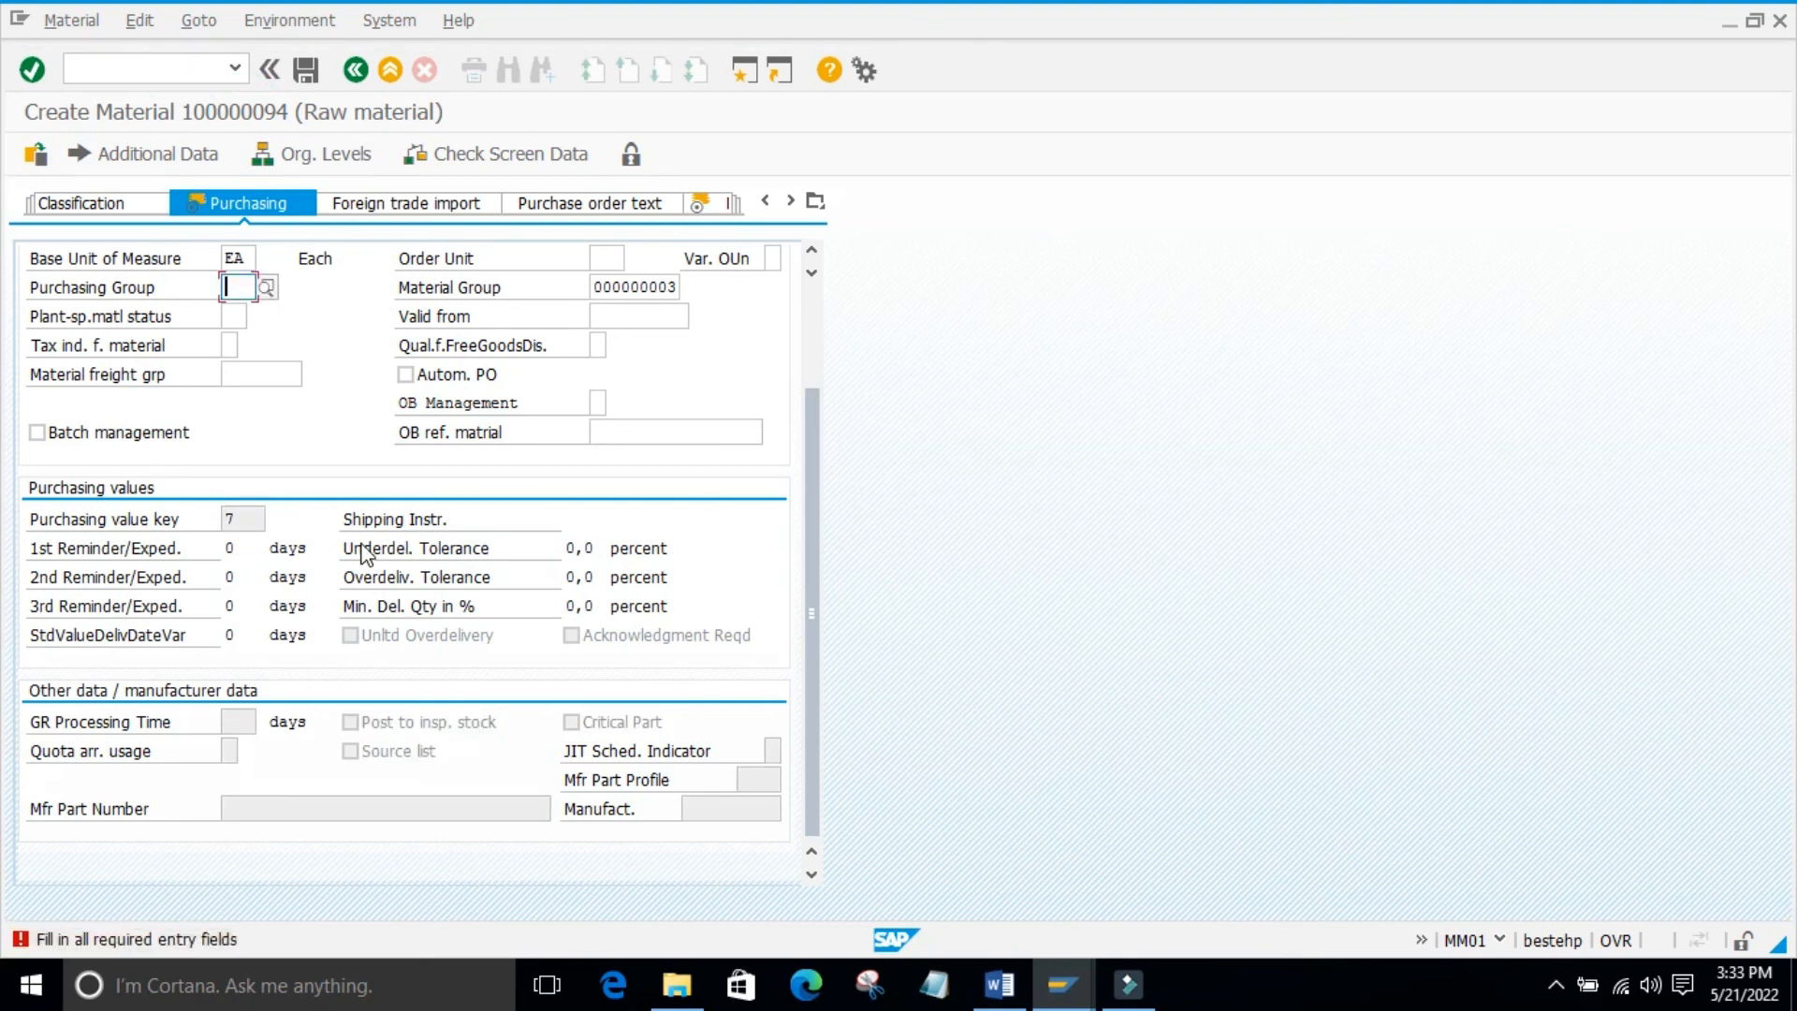
Set the material's purchasing group to 001 and confirm the entries so purchasing value key 7 fills the purchasing values
type("e")
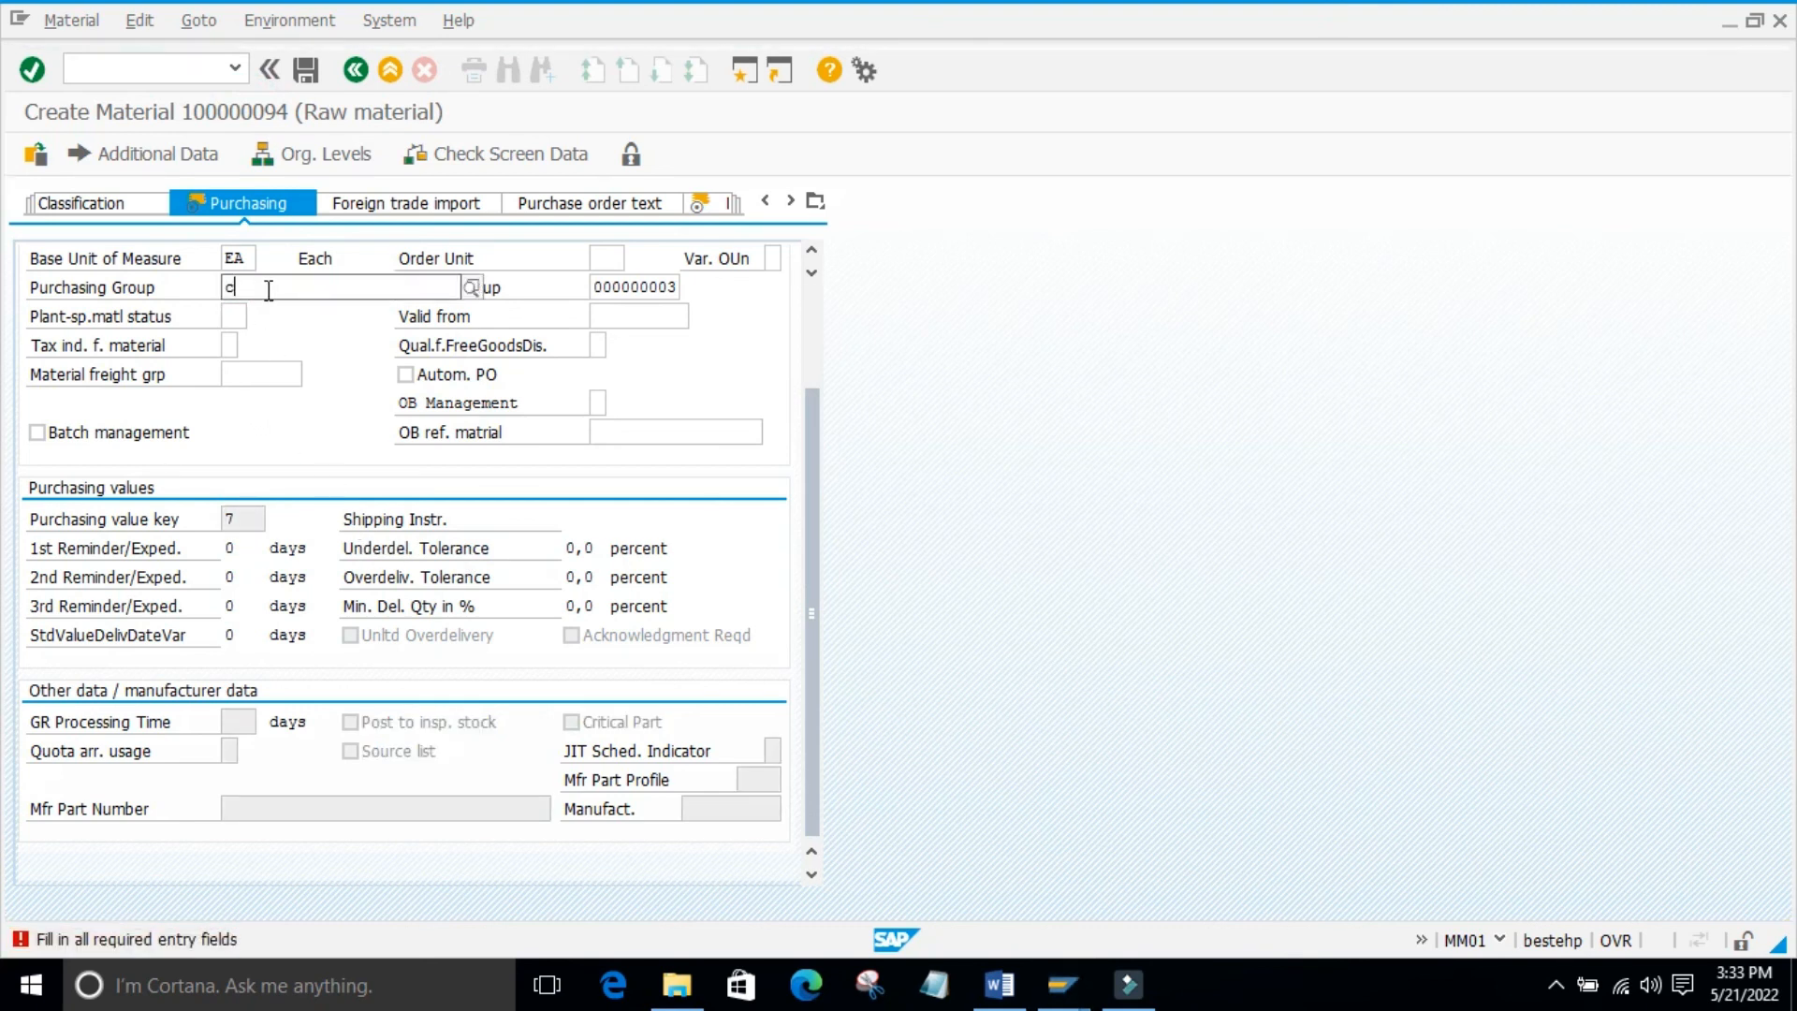
key("BackSpace")
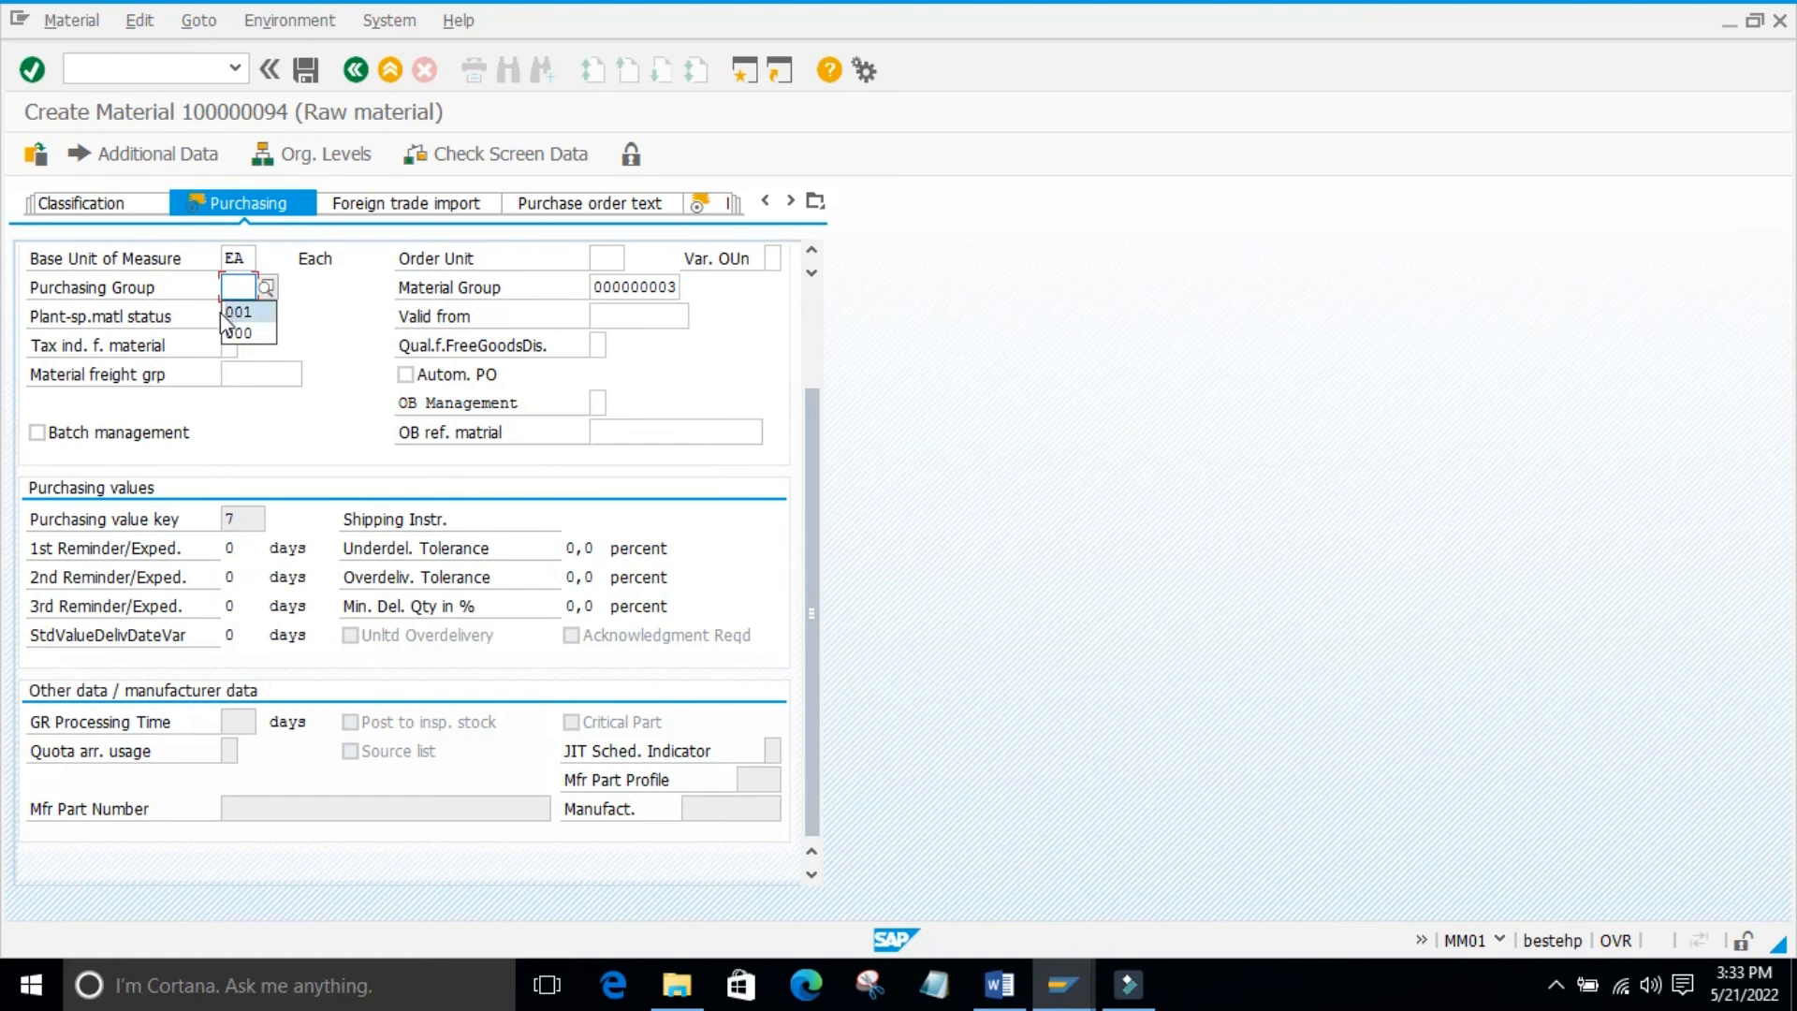
key("Return")
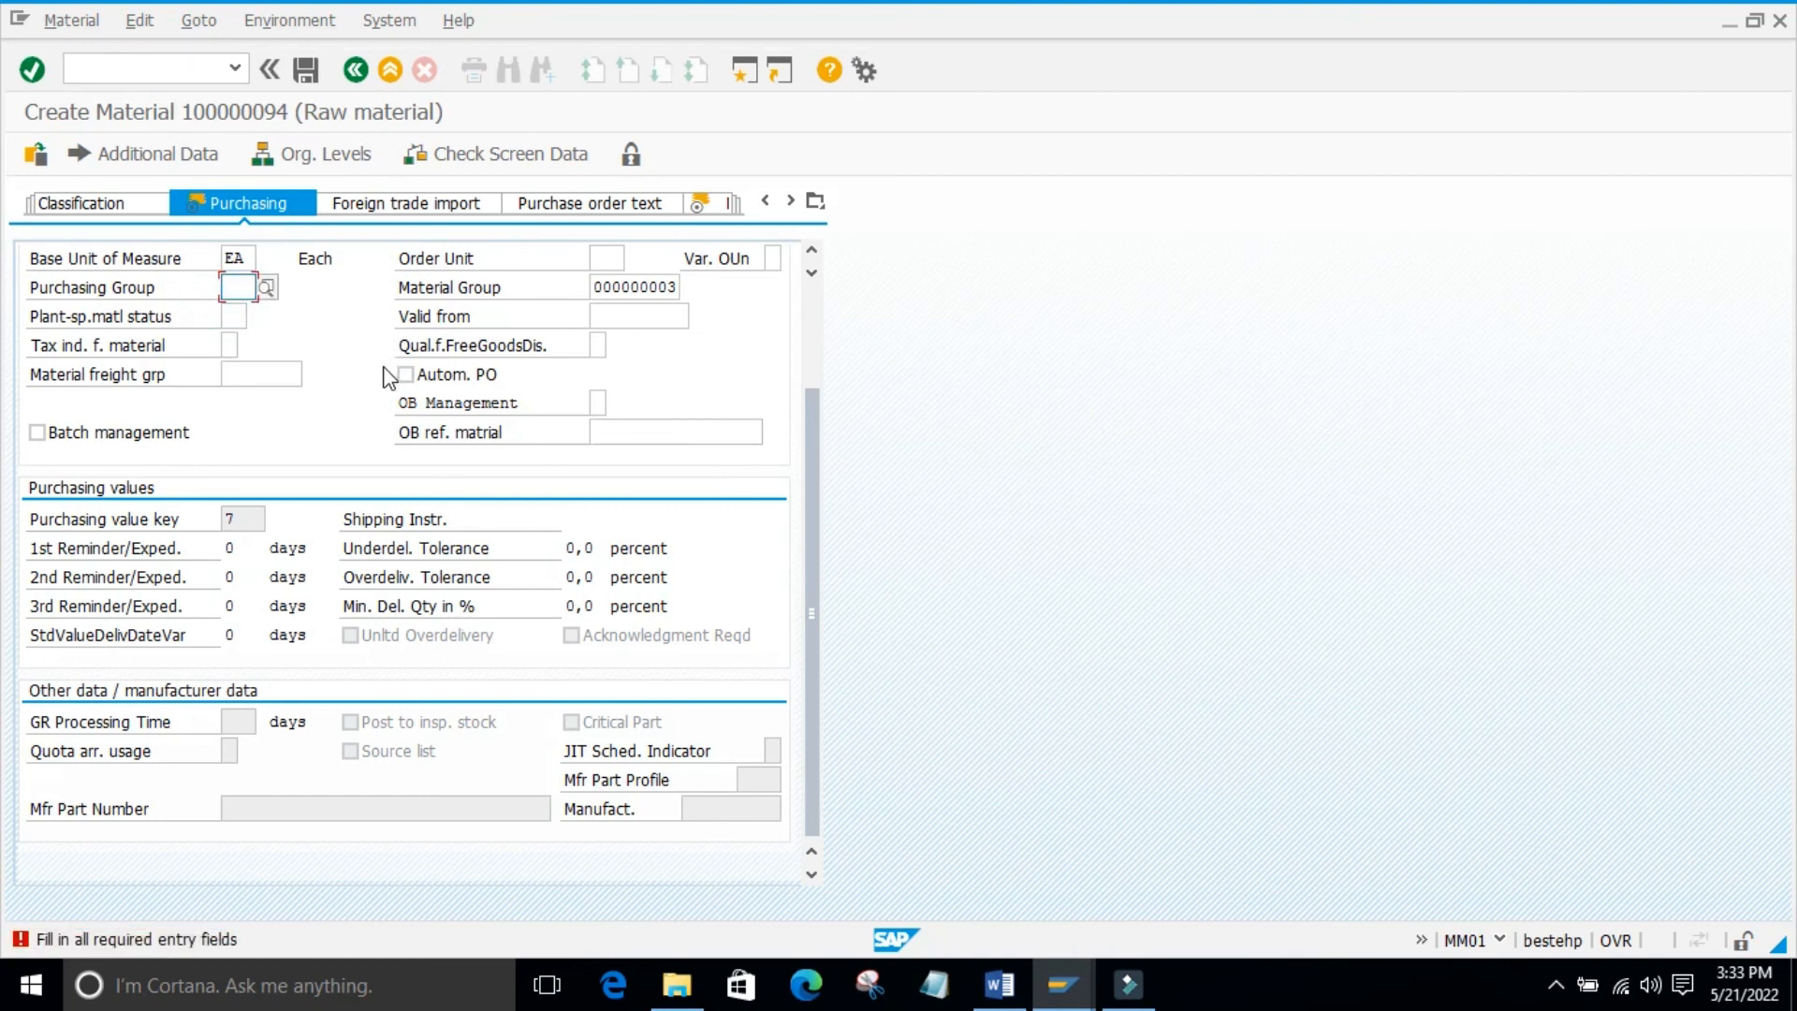
key("BackSpace")
type("001")
key("Return")
key("Return")
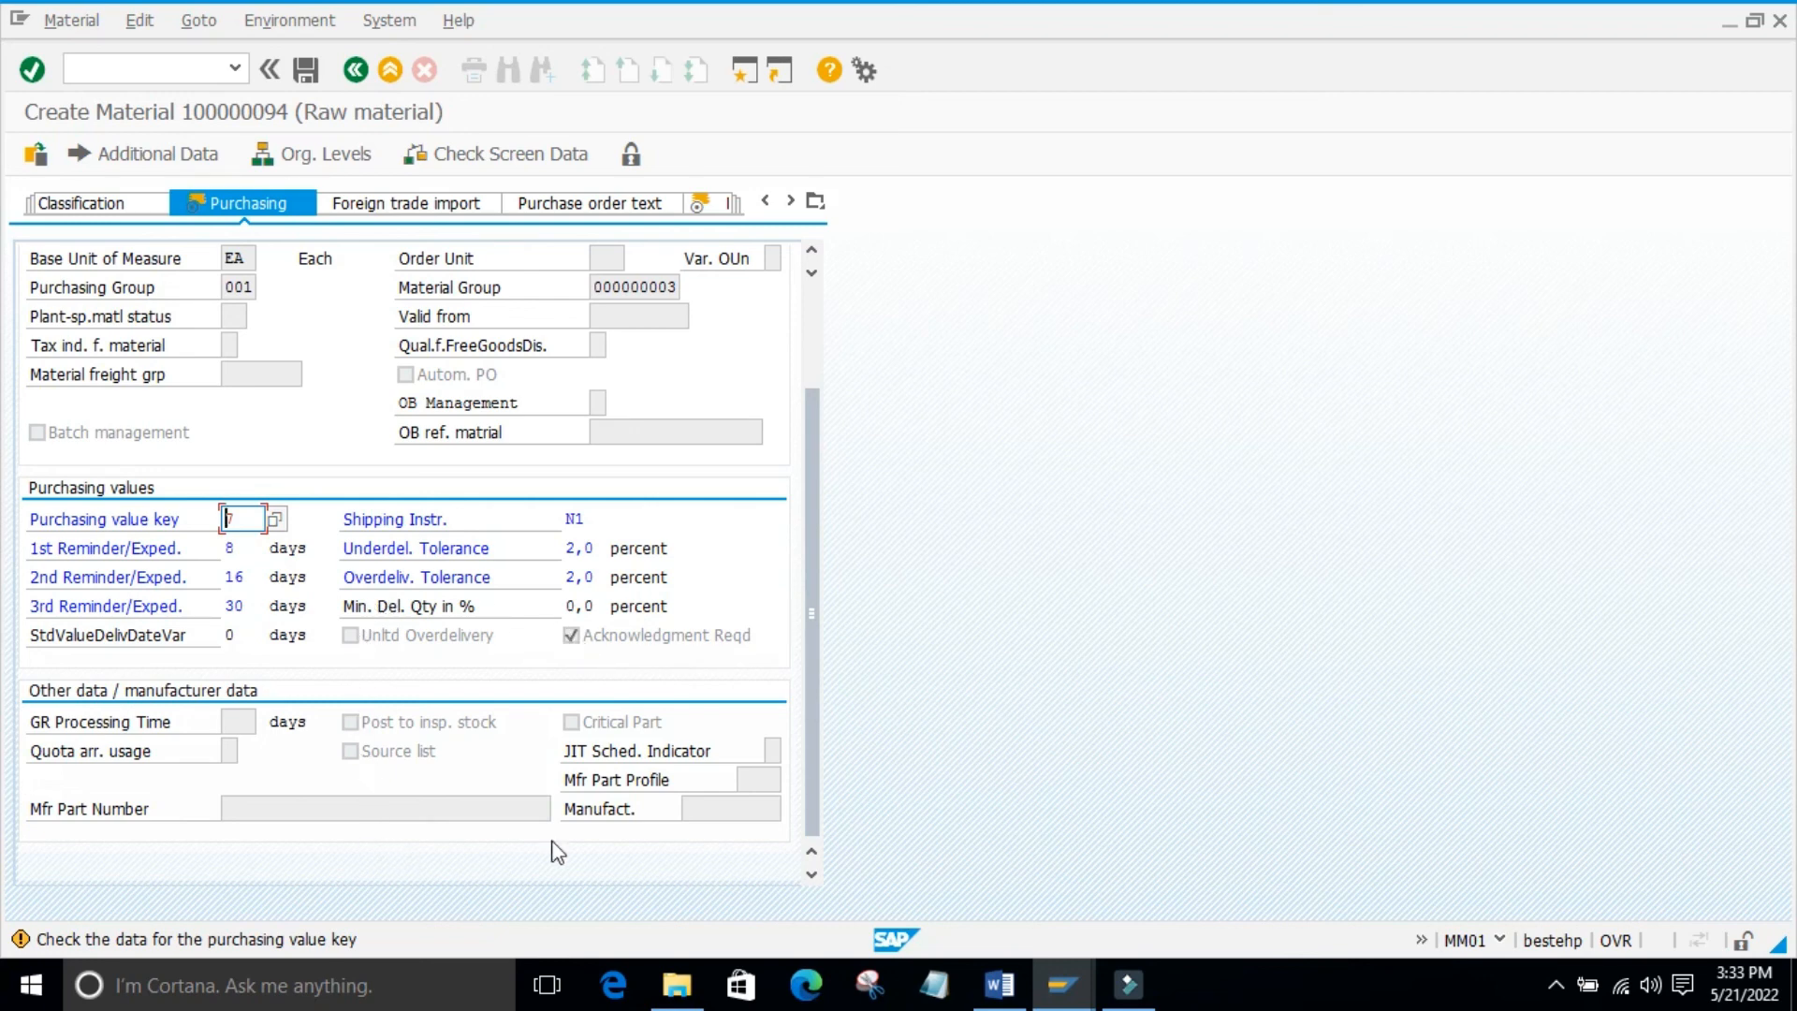
Check the material's purchasing data, then exit material creation without saving
scroll(376, 511, "up", 2)
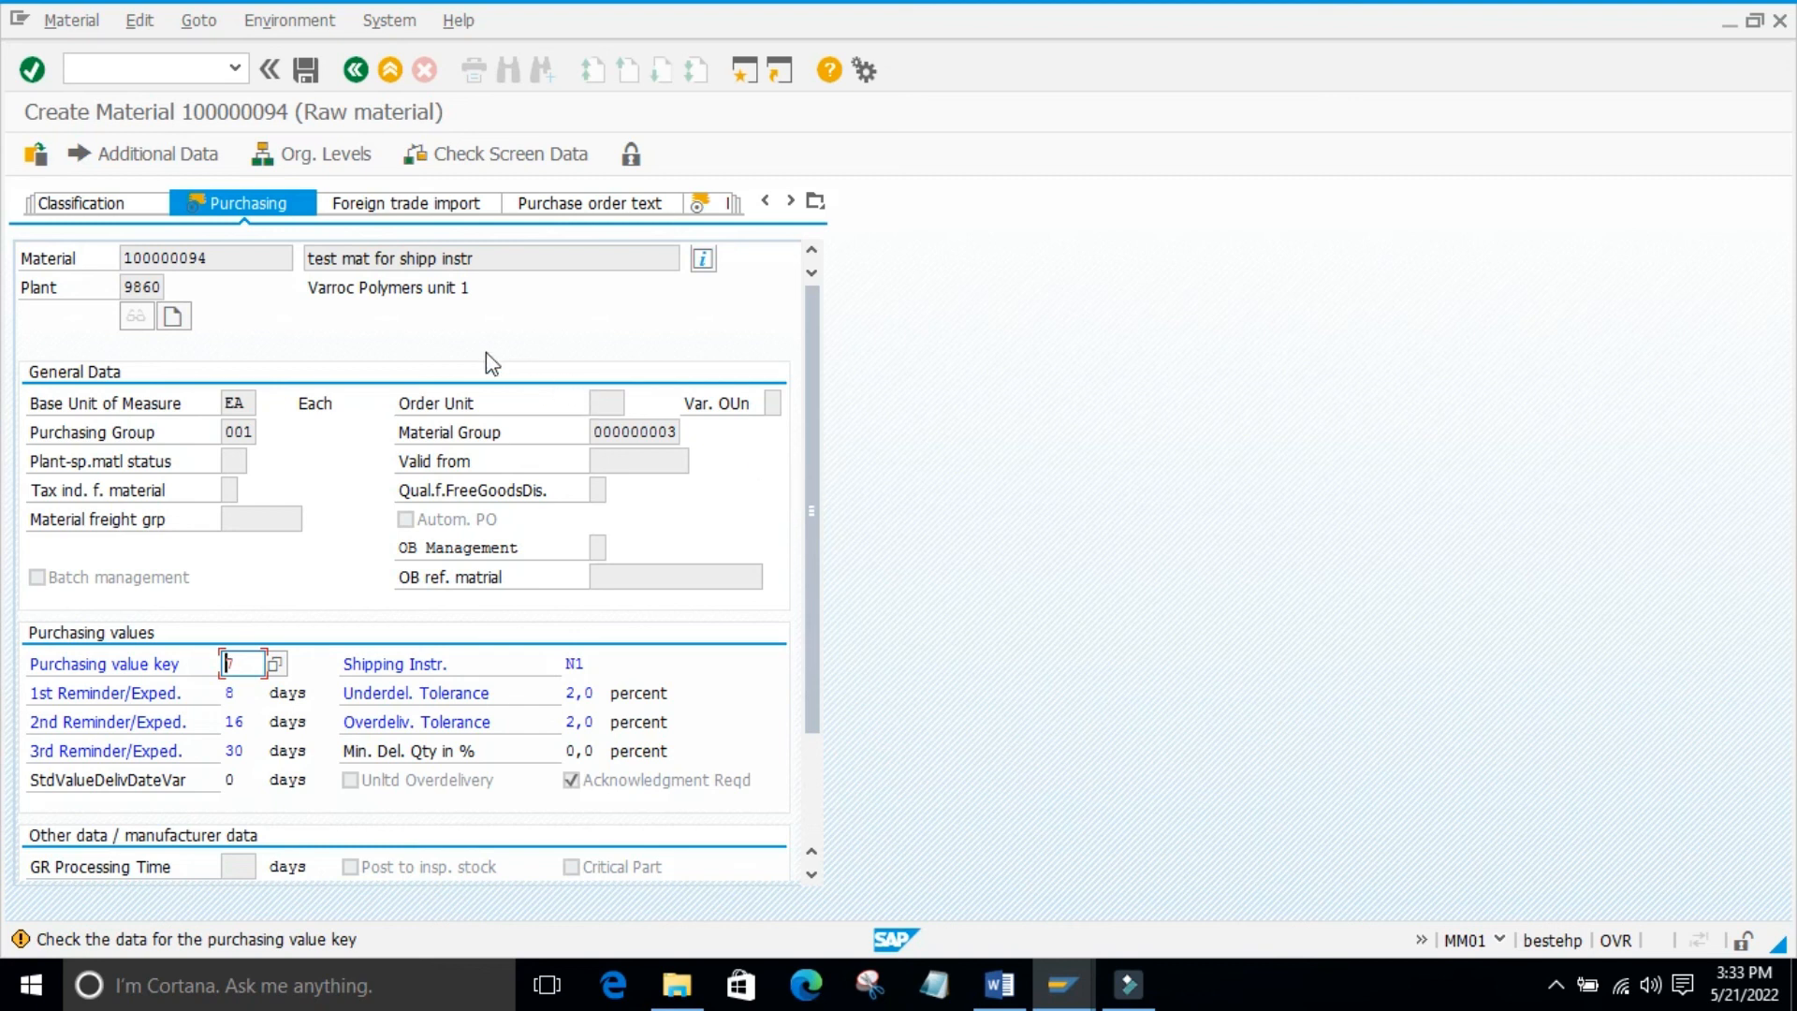
left_click(355, 73)
left_click(375, 74)
left_click(474, 543)
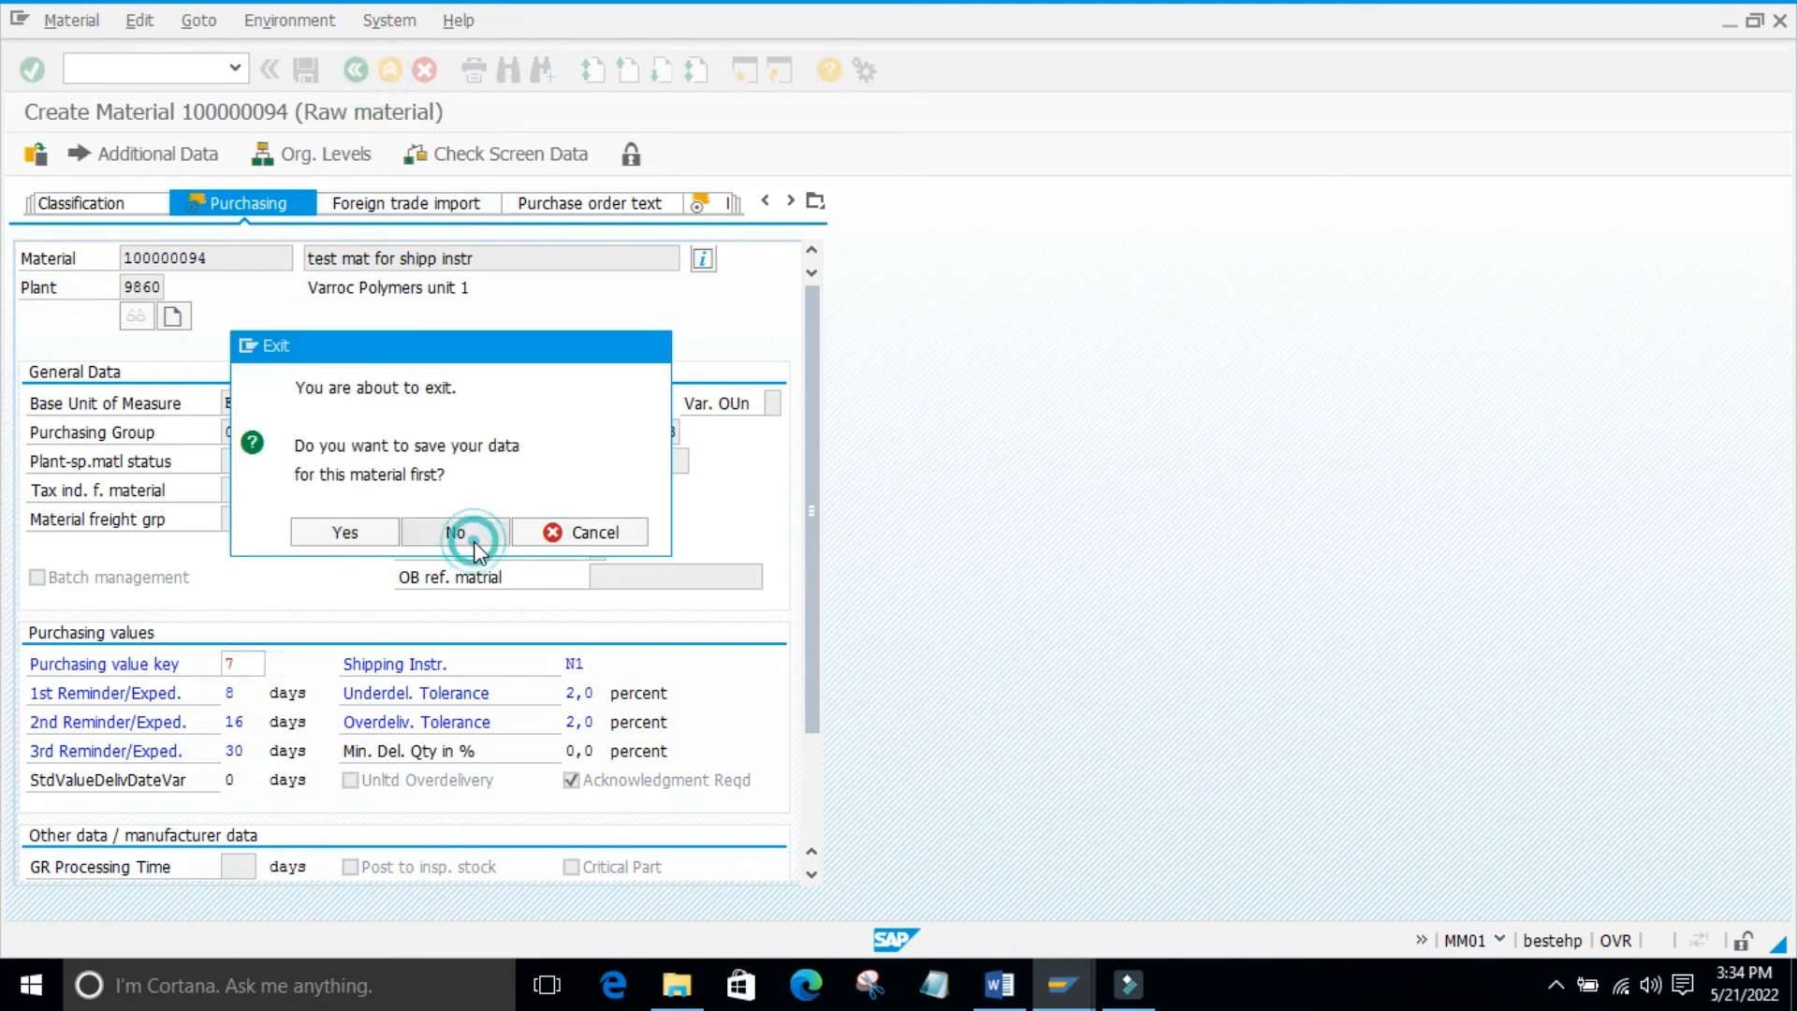